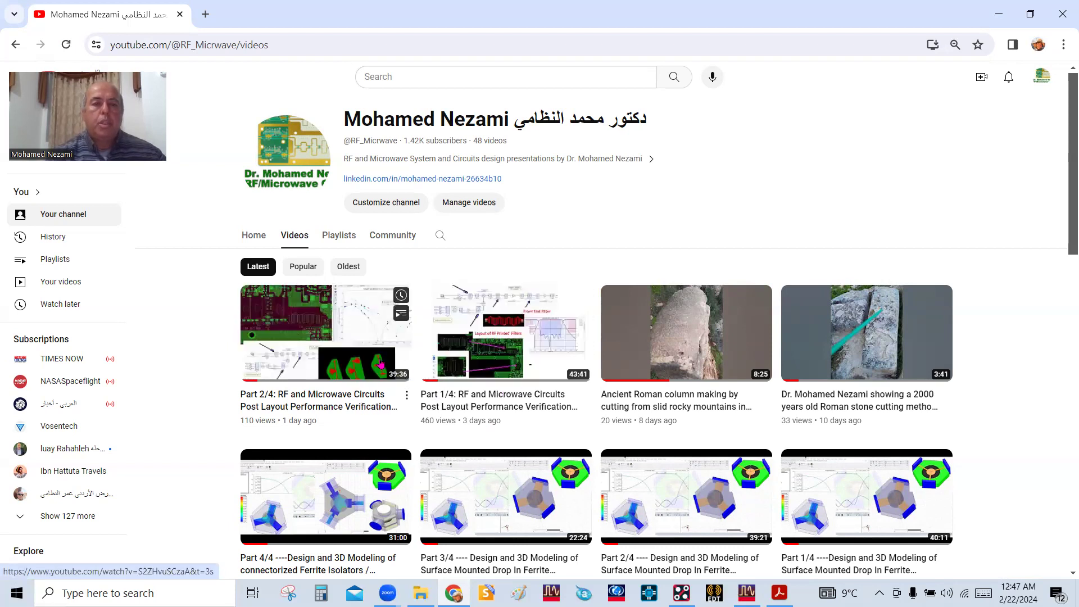
Open the "Part 2/4: RF and Microwave Circuits Post Layout Performance Verification" video, pause it and read its expanded description
click(337, 408)
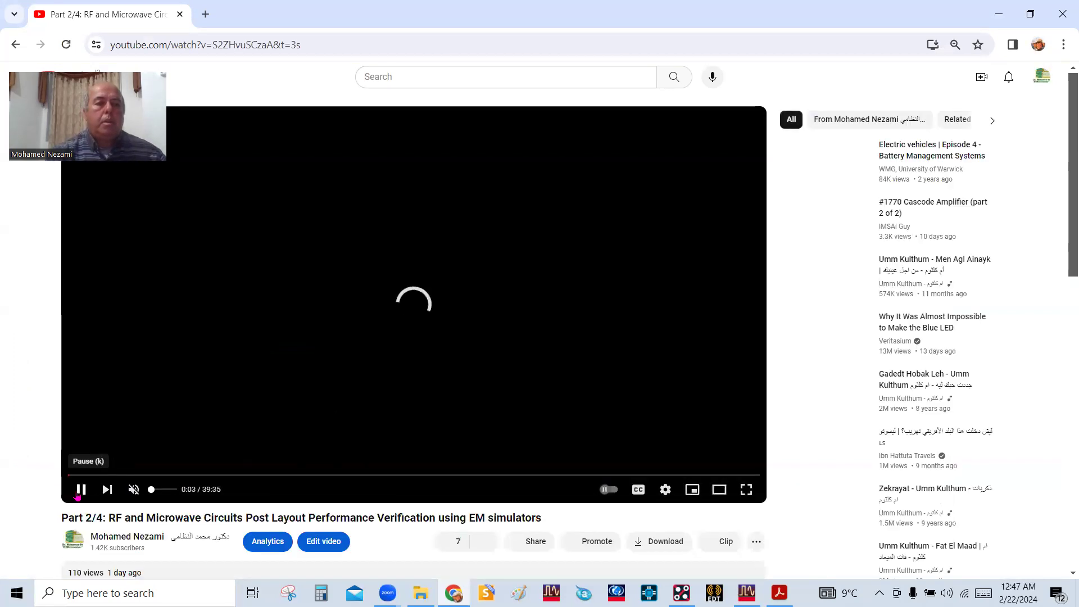
click(80, 493)
scroll(220, 397, down, 4)
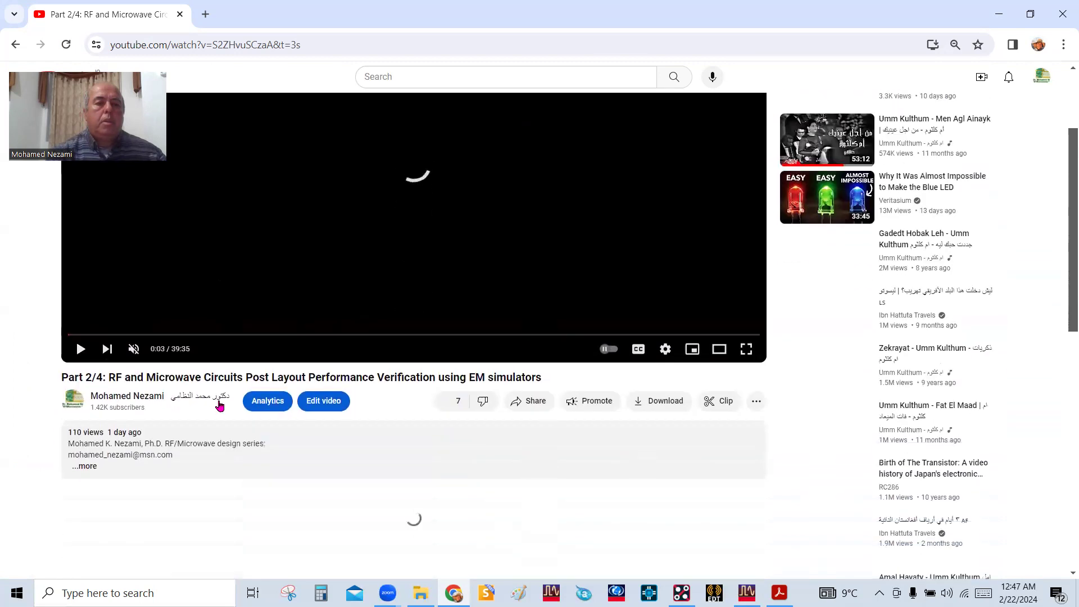
click(85, 373)
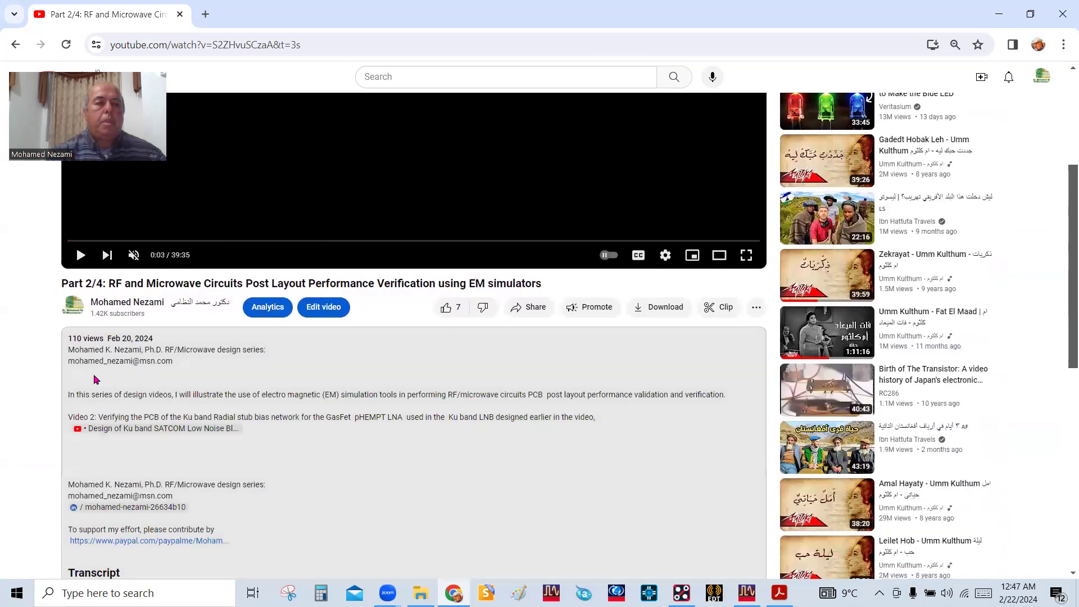
scroll(67, 333, down, 1)
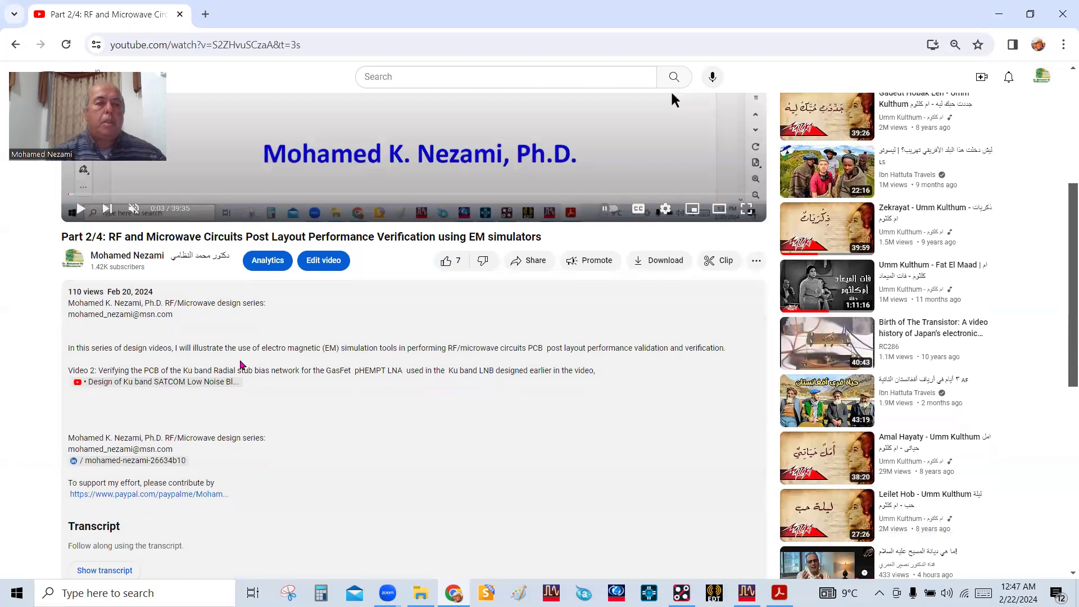
scroll(261, 395, down, 1)
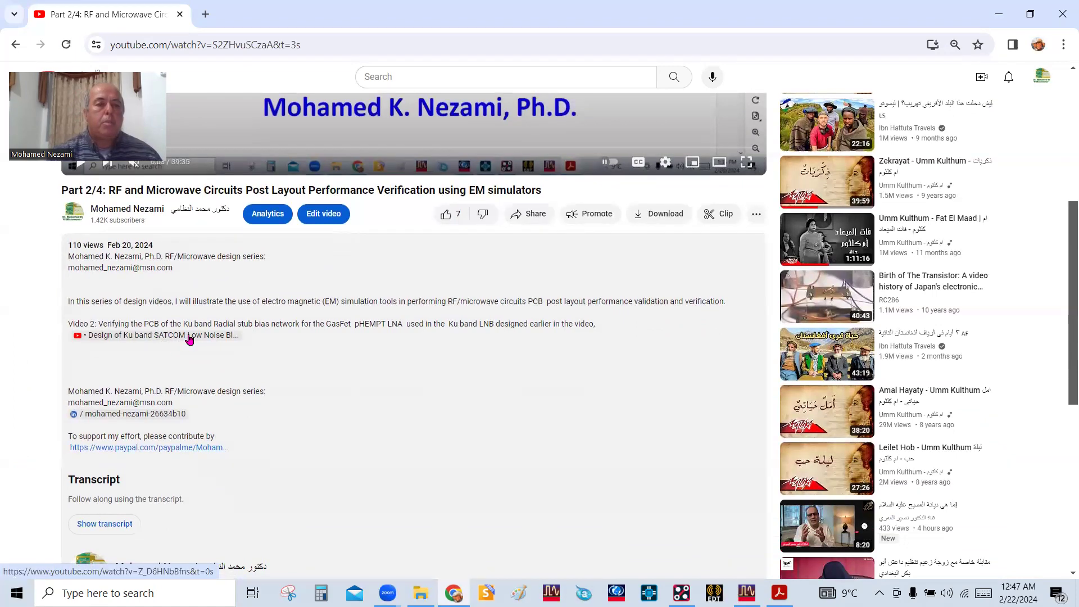
scroll(330, 433, down, 1)
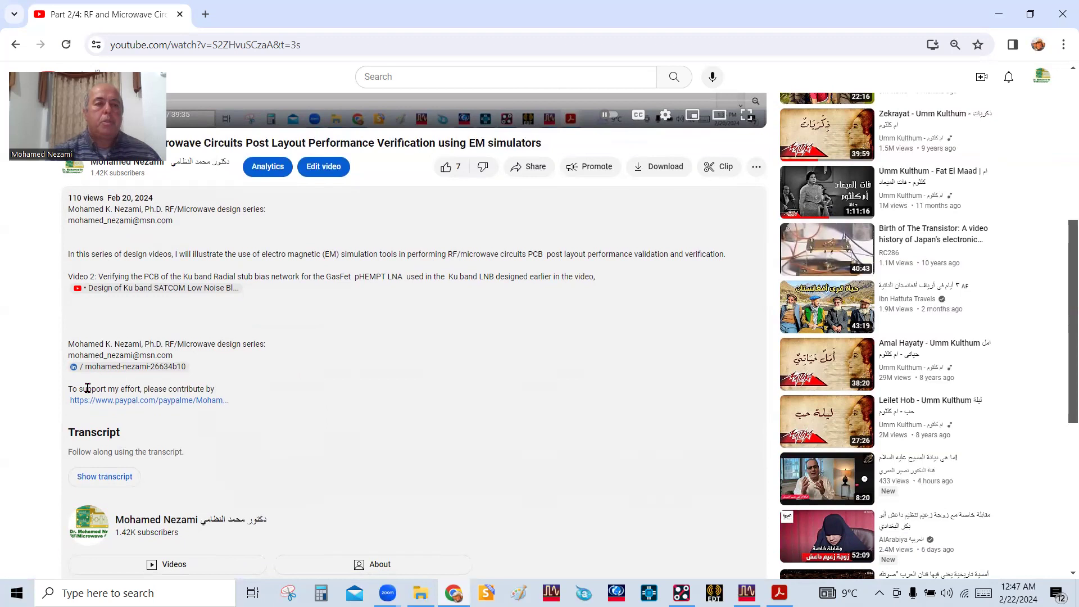
Highlight the contribution request and author line in the video description, and briefly open the PayPal contribution link
drag(108, 388, 218, 390)
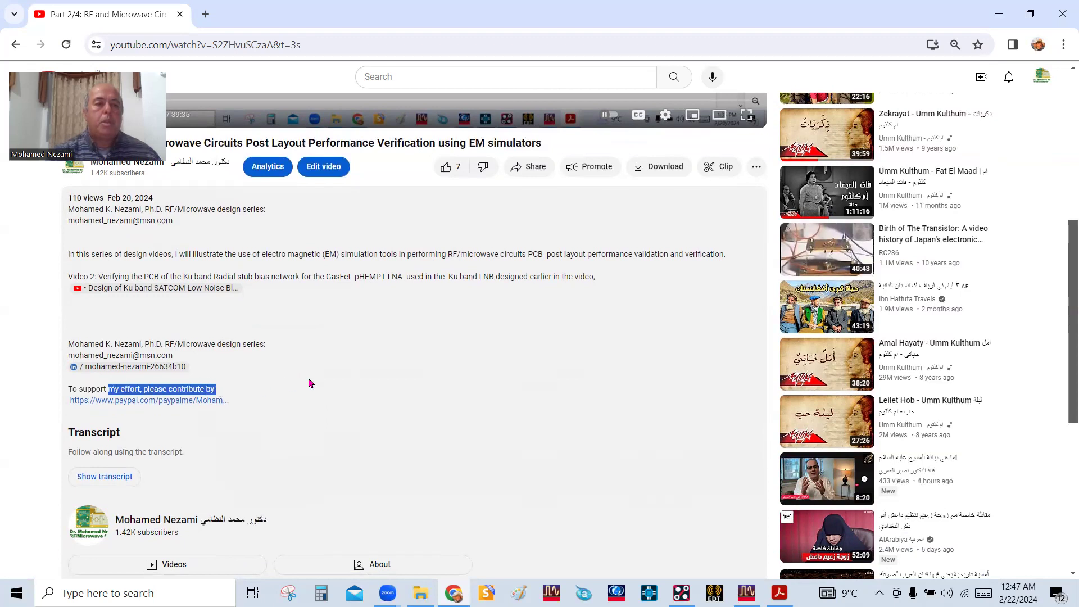
click(310, 383)
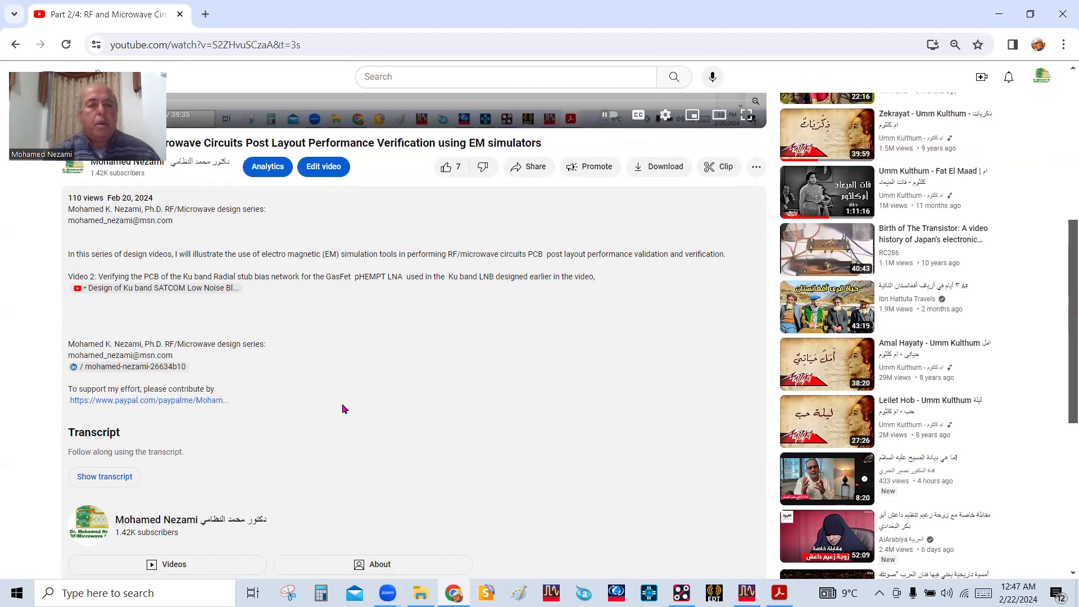
drag(100, 387, 191, 390)
click(255, 405)
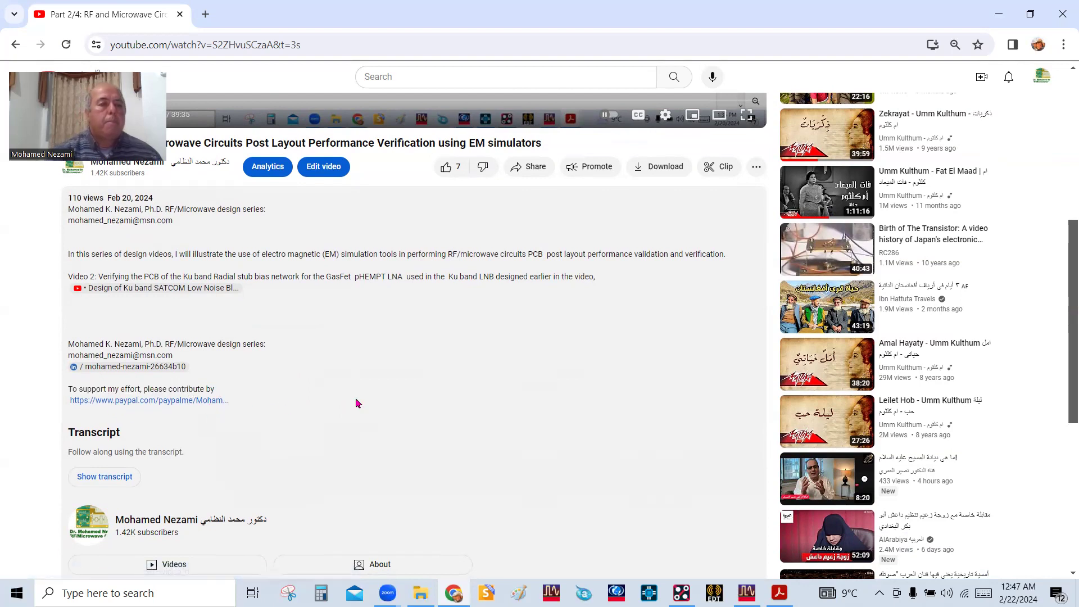
drag(85, 345, 236, 345)
click(365, 371)
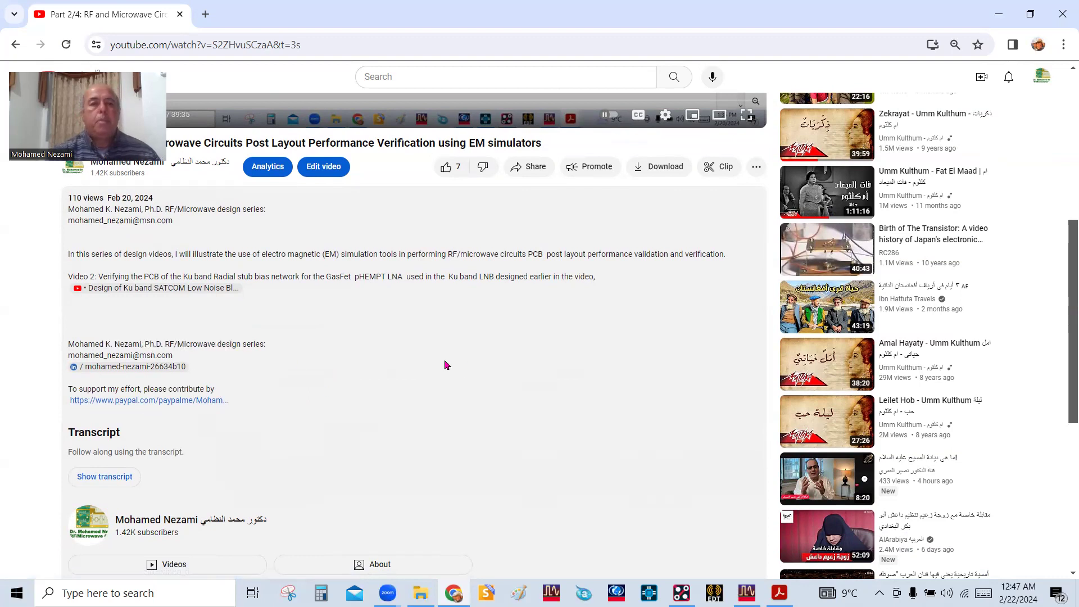
click(148, 401)
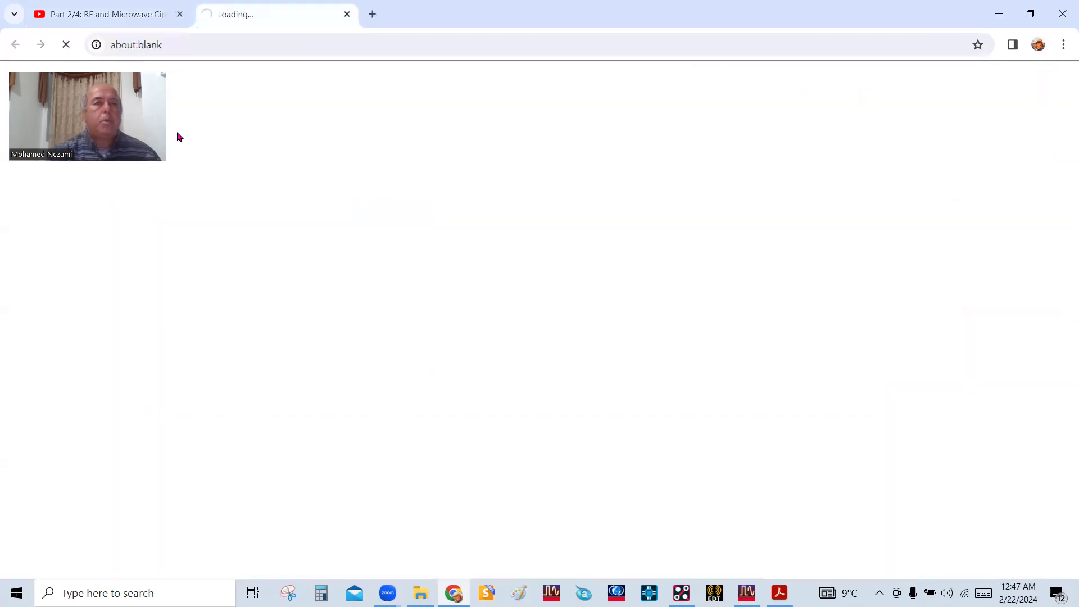
click(346, 14)
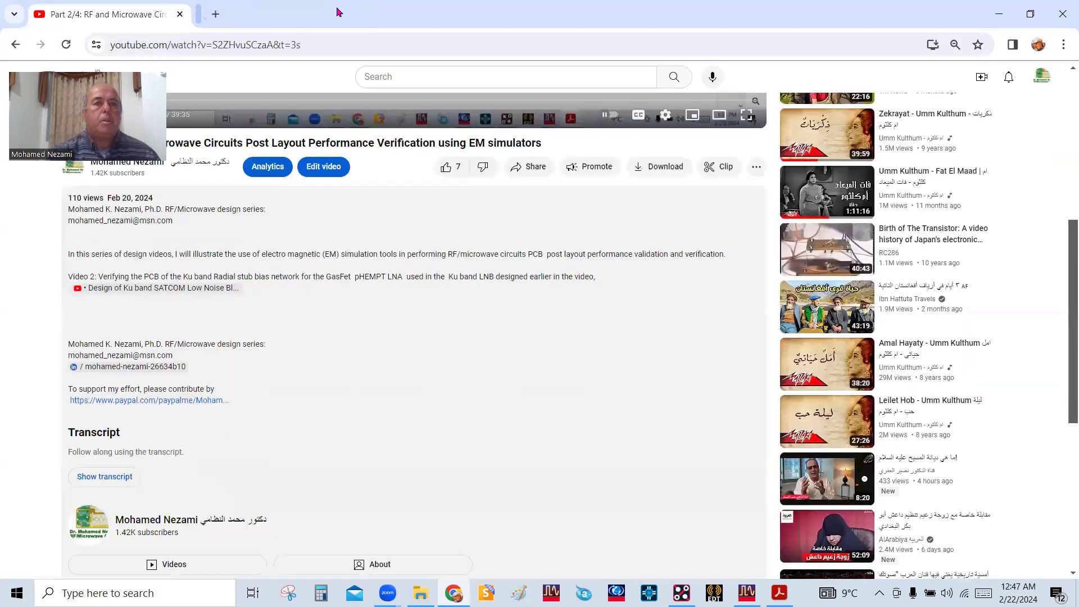
View the linked "Design of Ku band SATCOM Low Noise Block Down Converter" video, pause it and leave the browser for the PDF slides
click(174, 288)
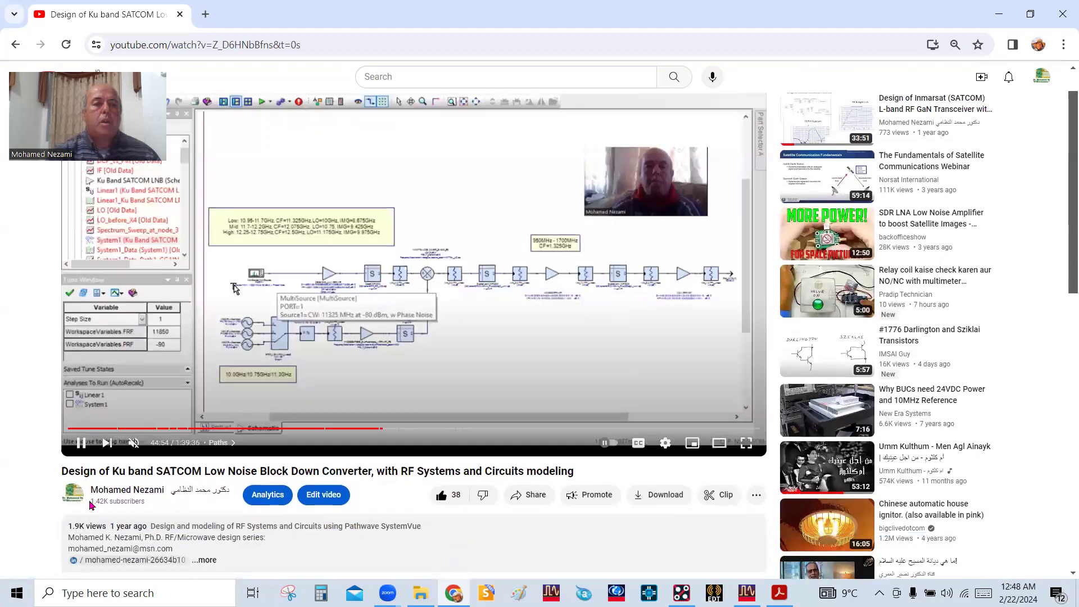
drag(170, 471, 209, 469)
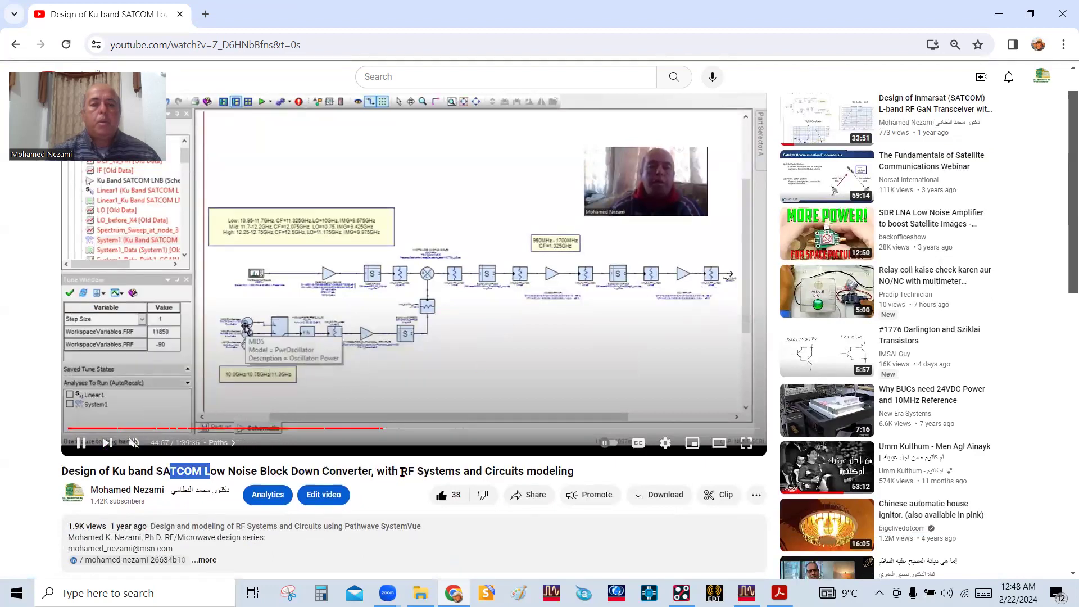
scroll(401, 455, down, 1)
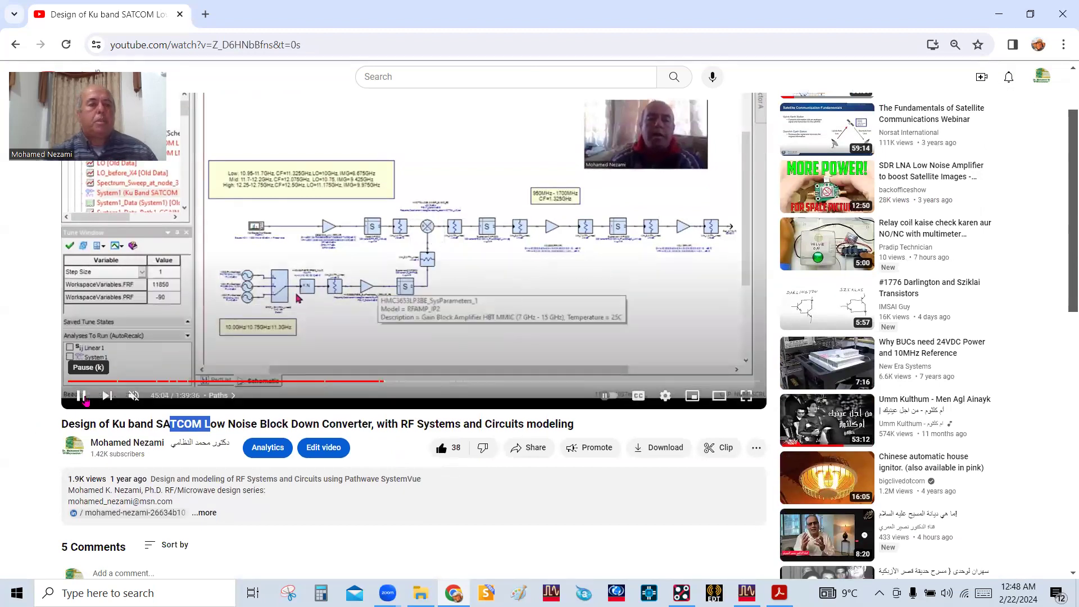
click(82, 395)
click(1058, 19)
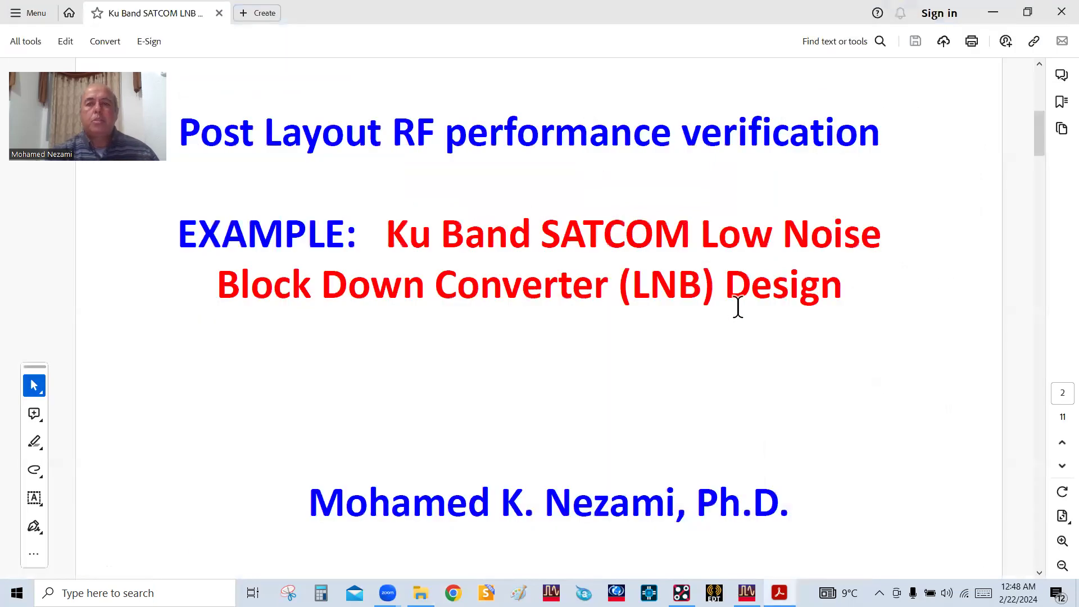
Review the Ku Band SATCOM LNB slides on the tri-band design, front-end and LO filters, printed filter layout and LNA bias network, through page 11
scroll(738, 306, down, 1)
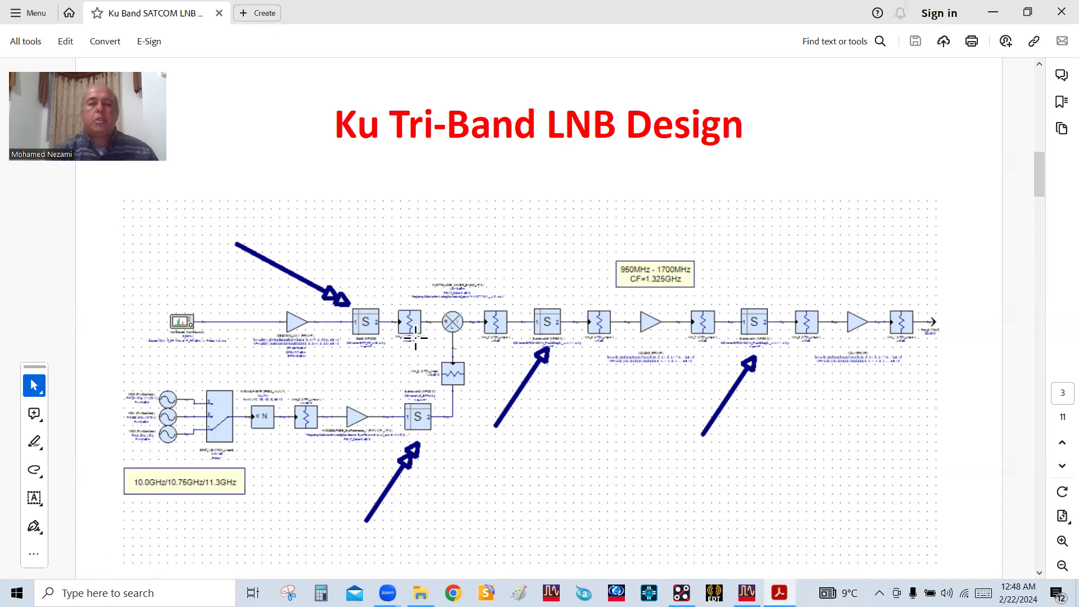
scroll(459, 298, down, 1)
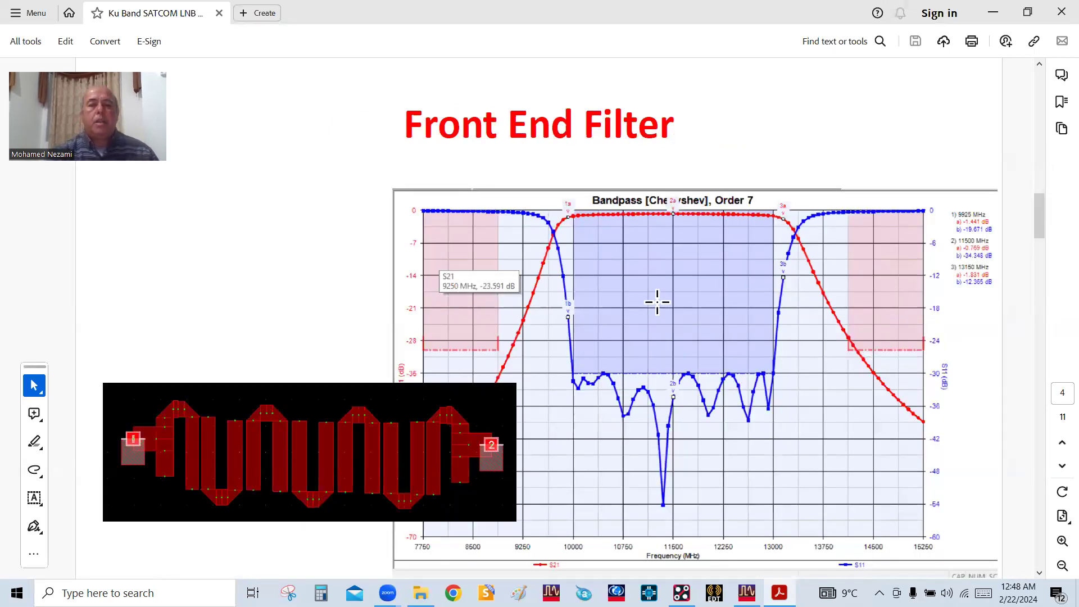
scroll(638, 303, down, 1)
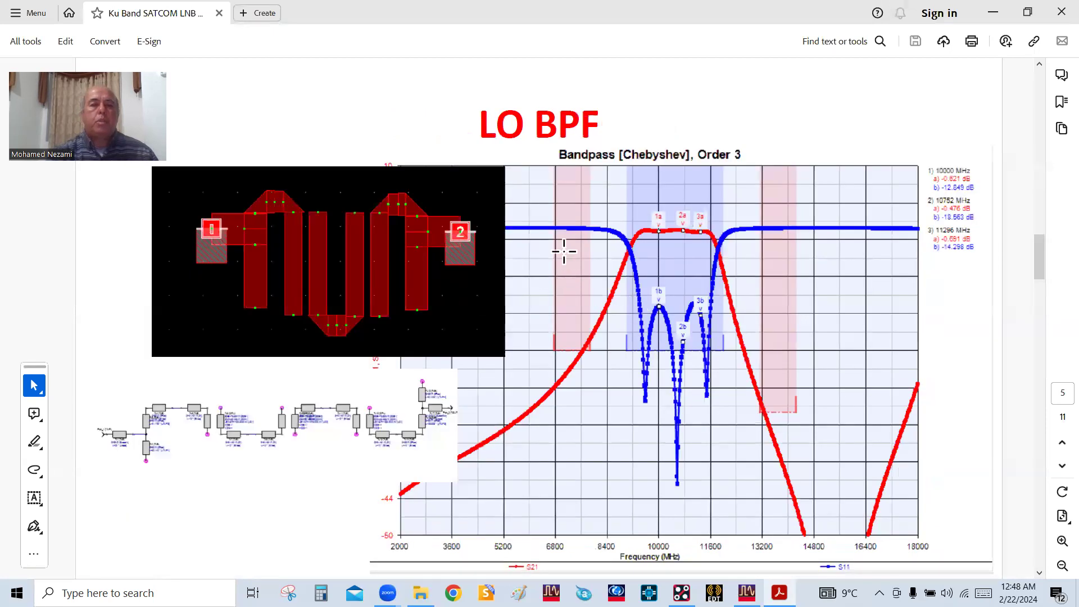
scroll(573, 349, up, 1)
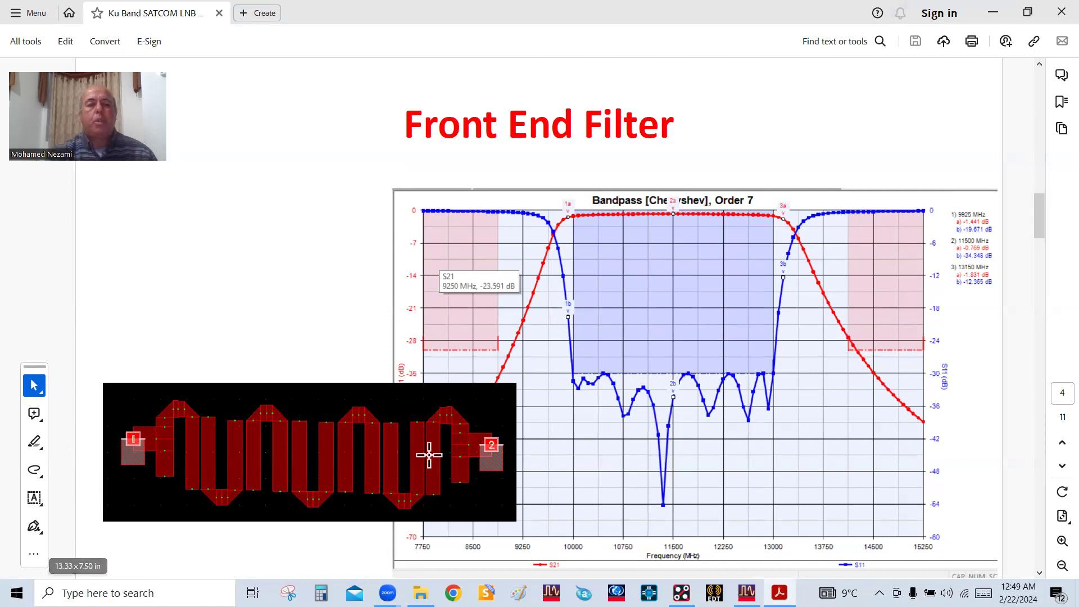
scroll(728, 433, down, 1)
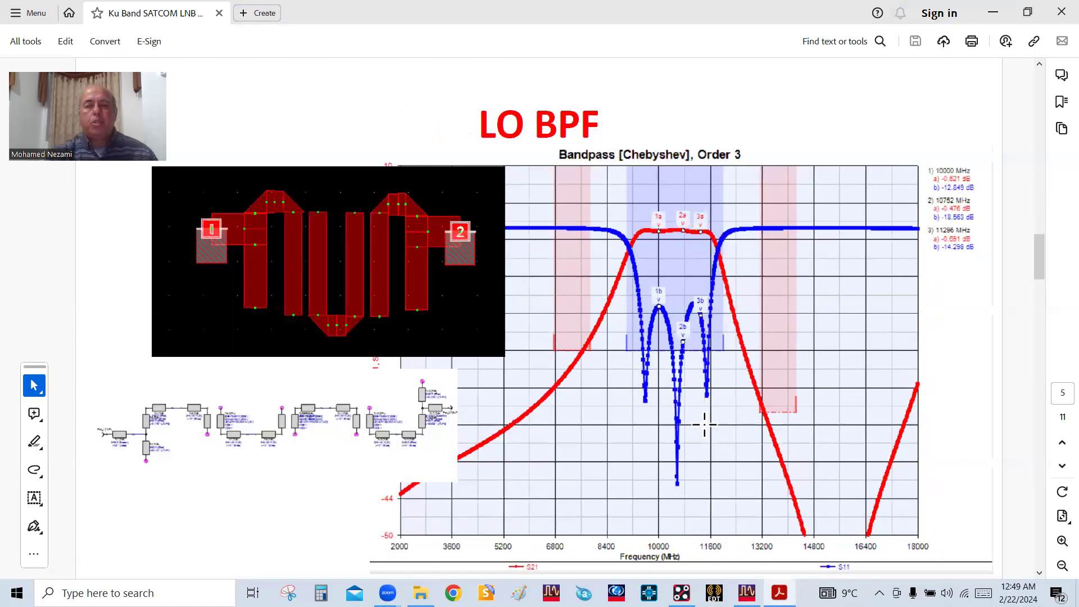
scroll(689, 417, down, 1)
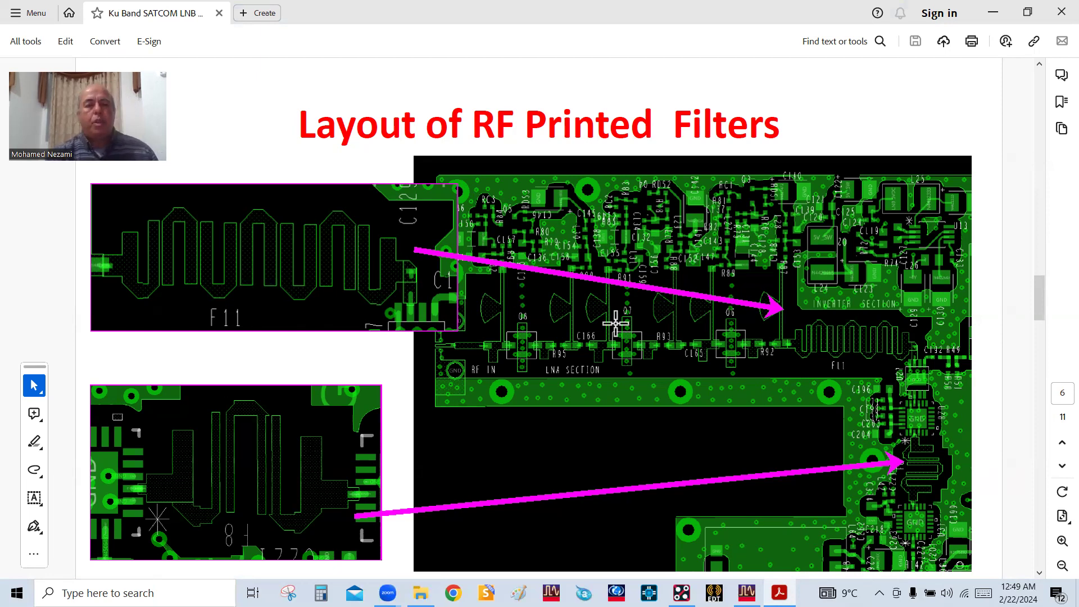
scroll(634, 389, down, 1)
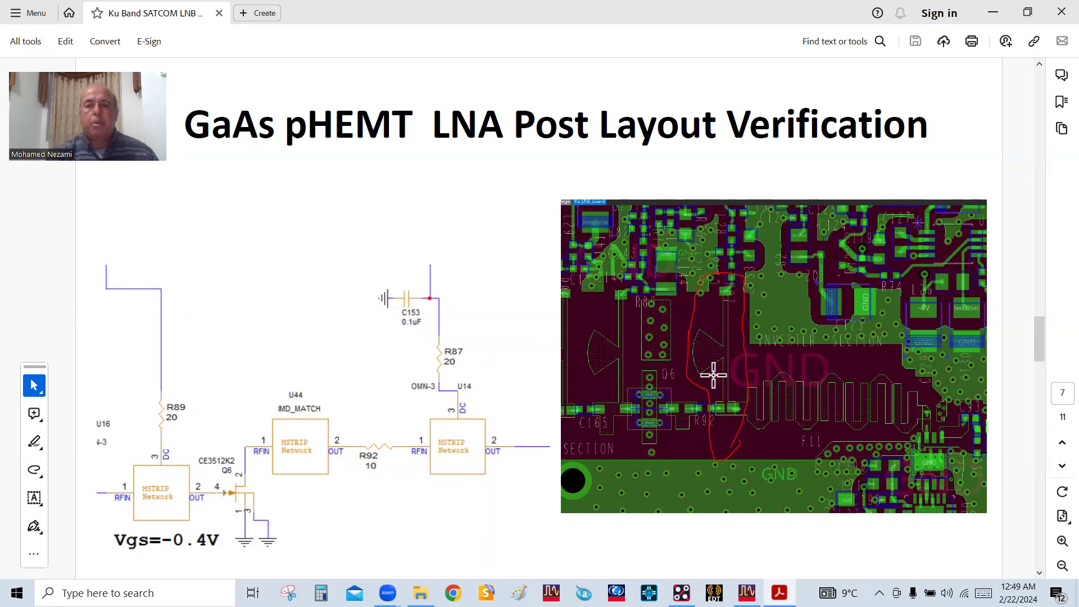
key(Page_Down)
key(Page_Down)
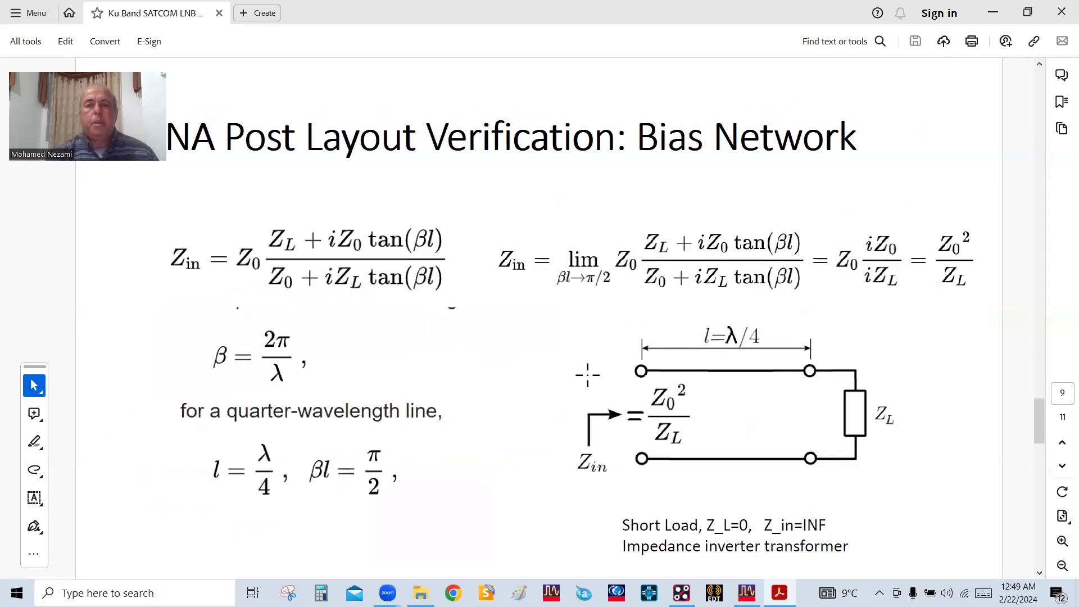
key(Page_Down)
key(Page_Down)
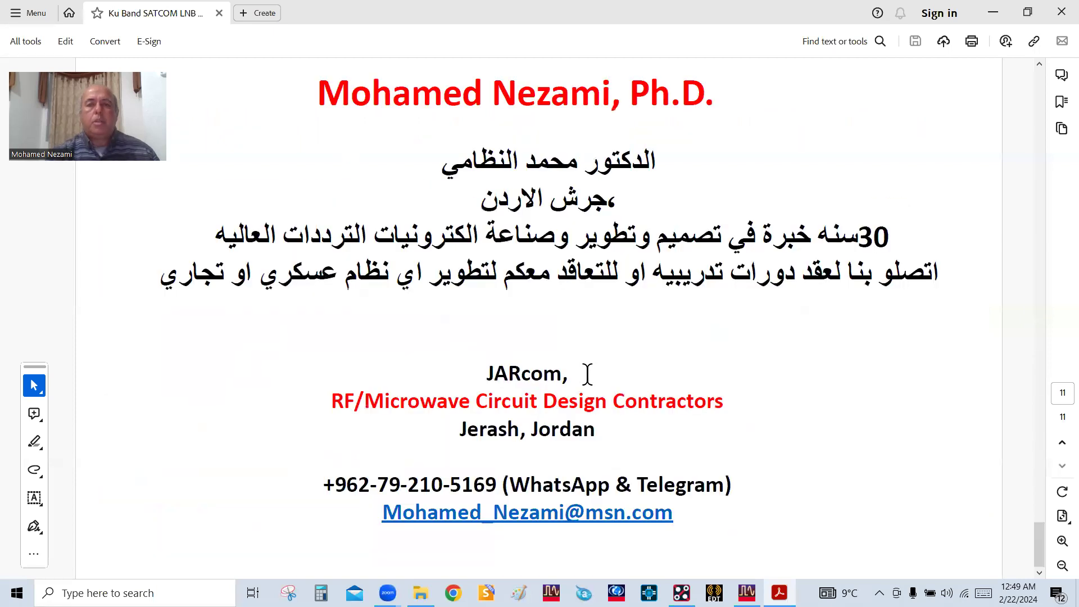
Switch to OrCAD PCB Designer and examine the Ku_LNB_board layout, comparing the whole board with close-ups of its printed filters and component areas
click(993, 13)
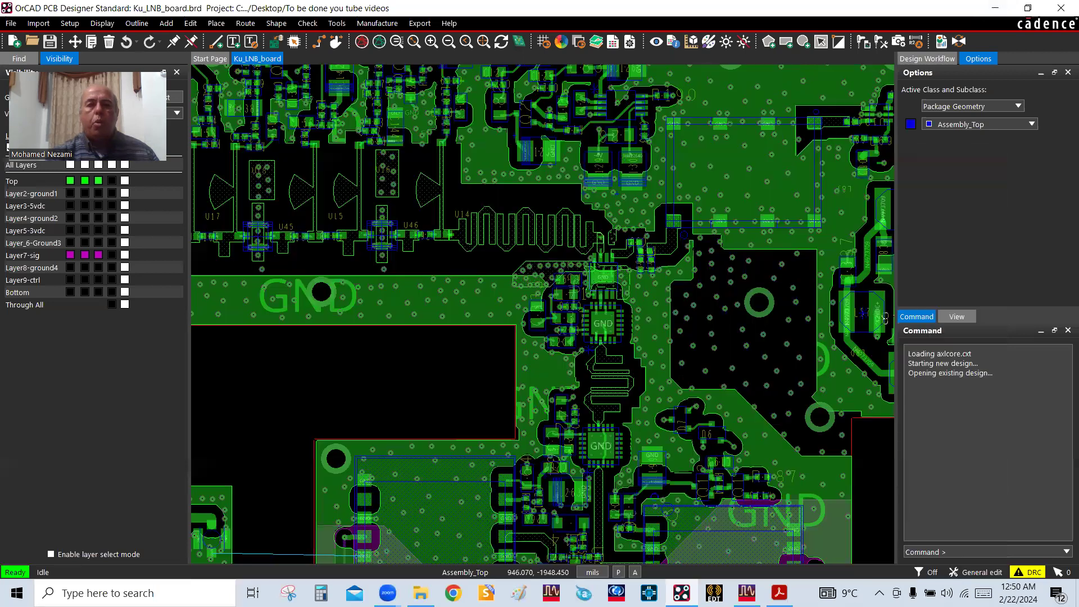
drag(793, 536, 689, 416)
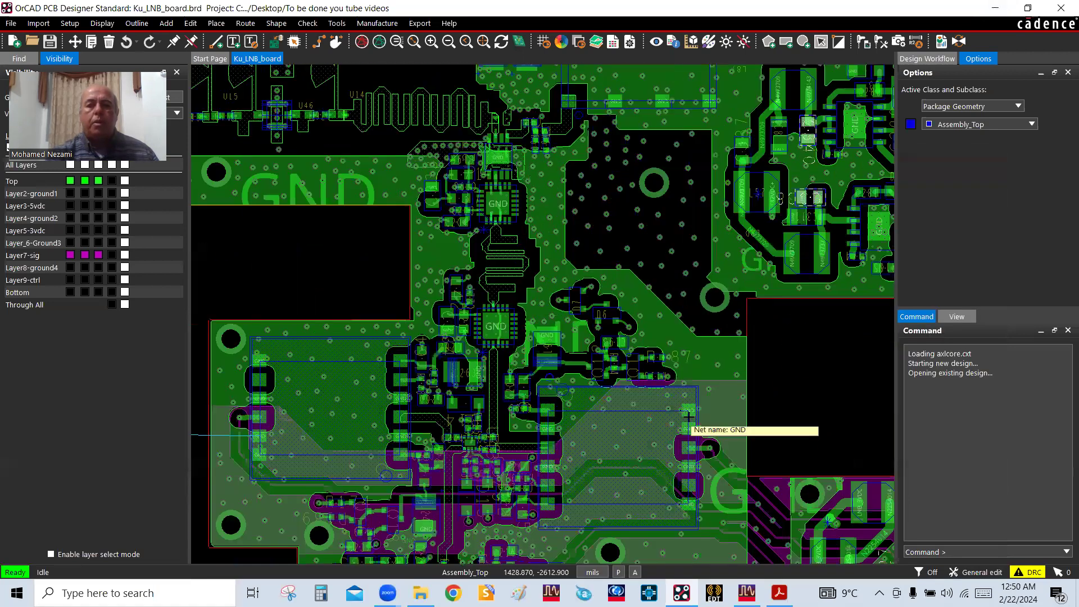
drag(615, 321, 631, 240)
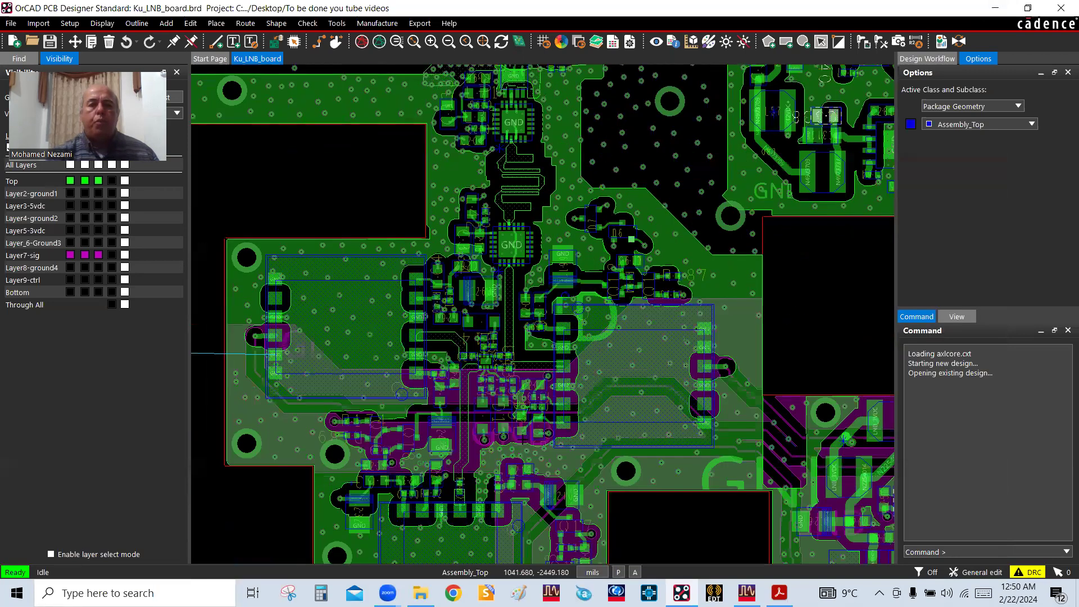
scroll(486, 362, up, 2)
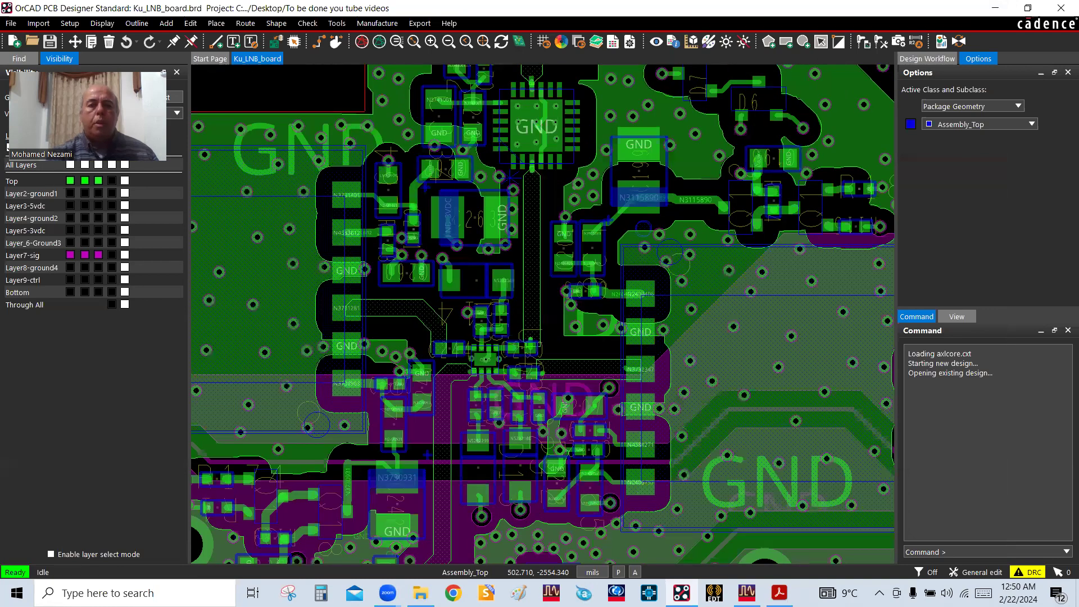
scroll(677, 281, down, 2)
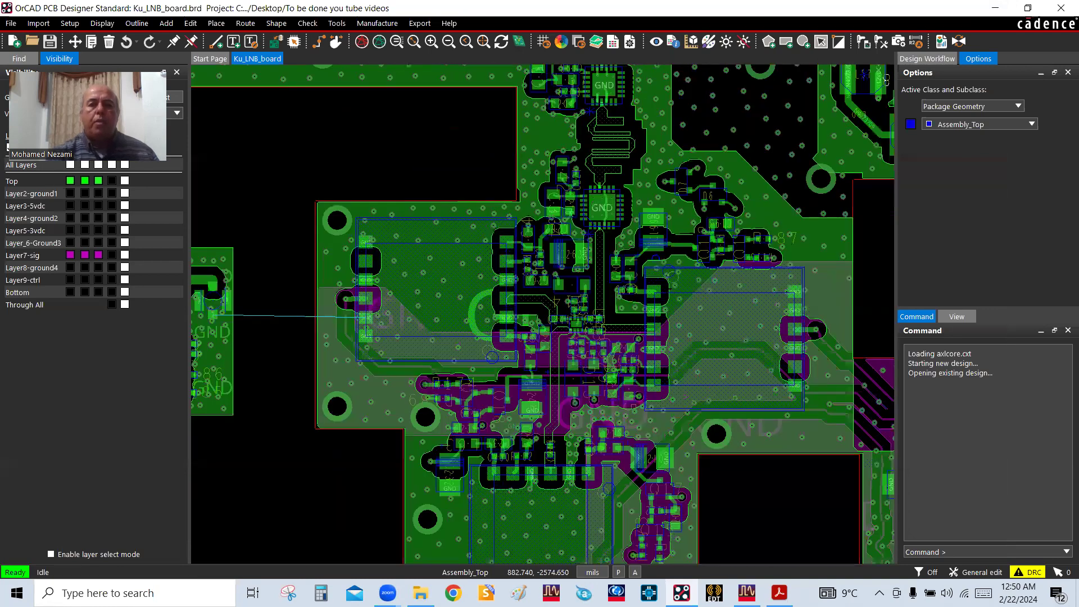
scroll(585, 387, up, 2)
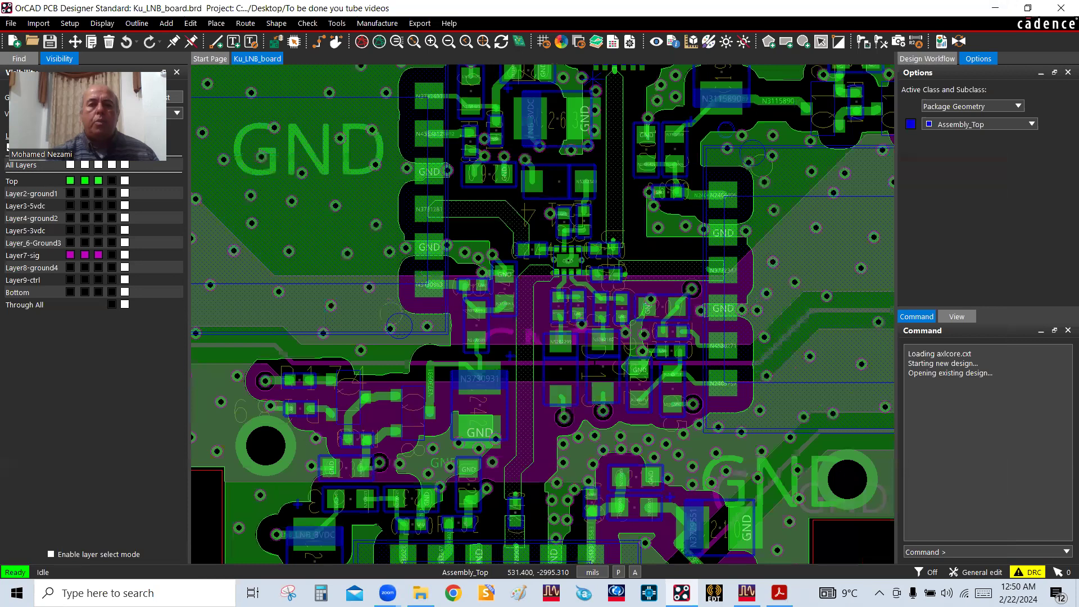
scroll(598, 355, down, 2)
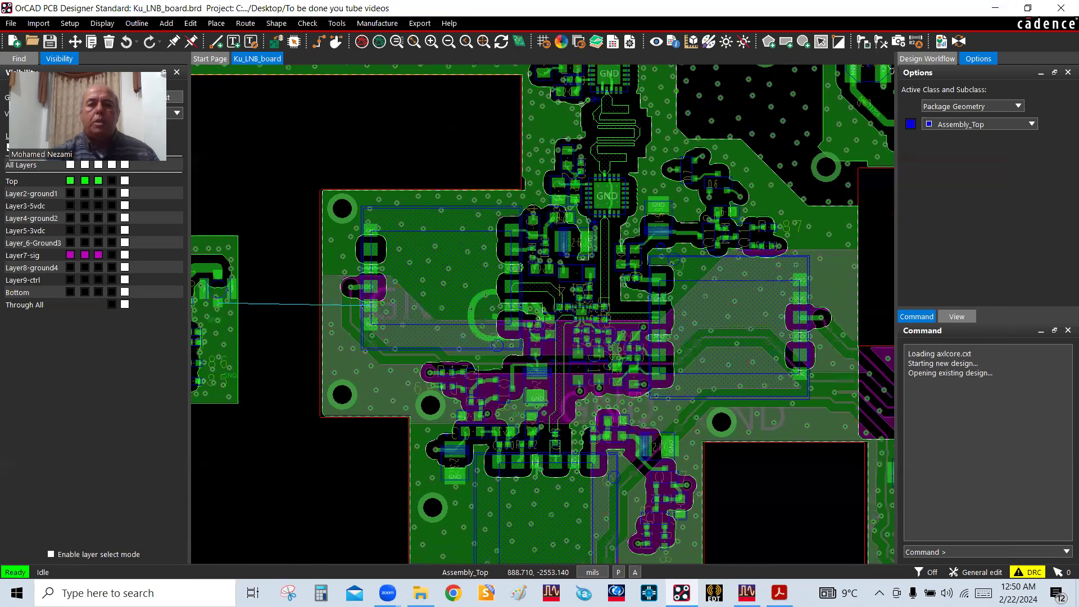
scroll(660, 291, up, 2)
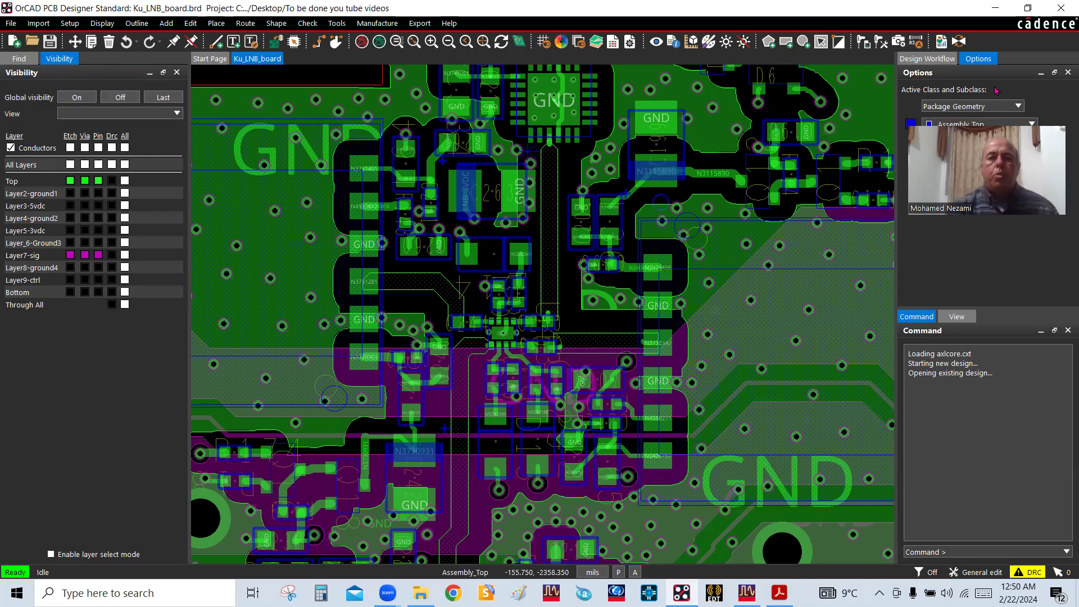
scroll(687, 391, down, 3)
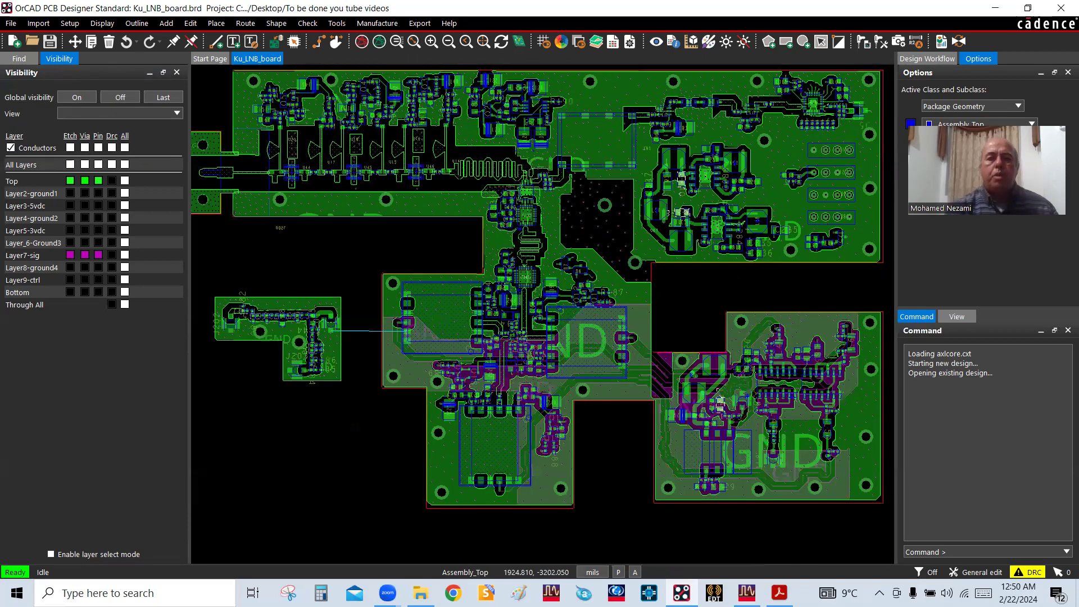
scroll(504, 175, up, 2)
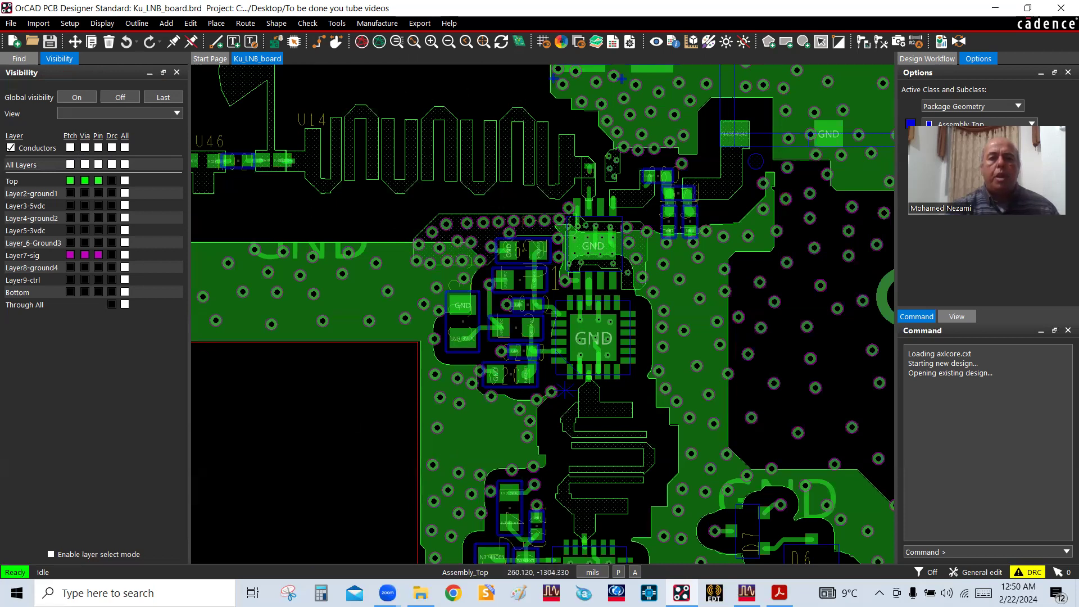
Examine the printed filter between the two large ICs, comparing close-ups with the surrounding board area
scroll(461, 168, down, 1)
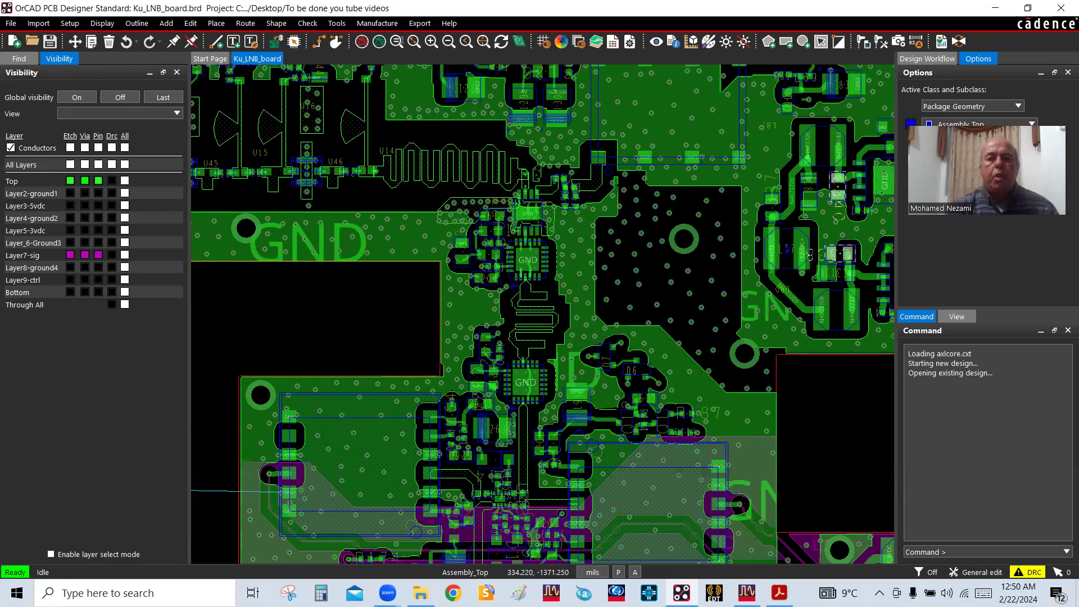
scroll(523, 308, up, 2)
scroll(524, 374, down, 1)
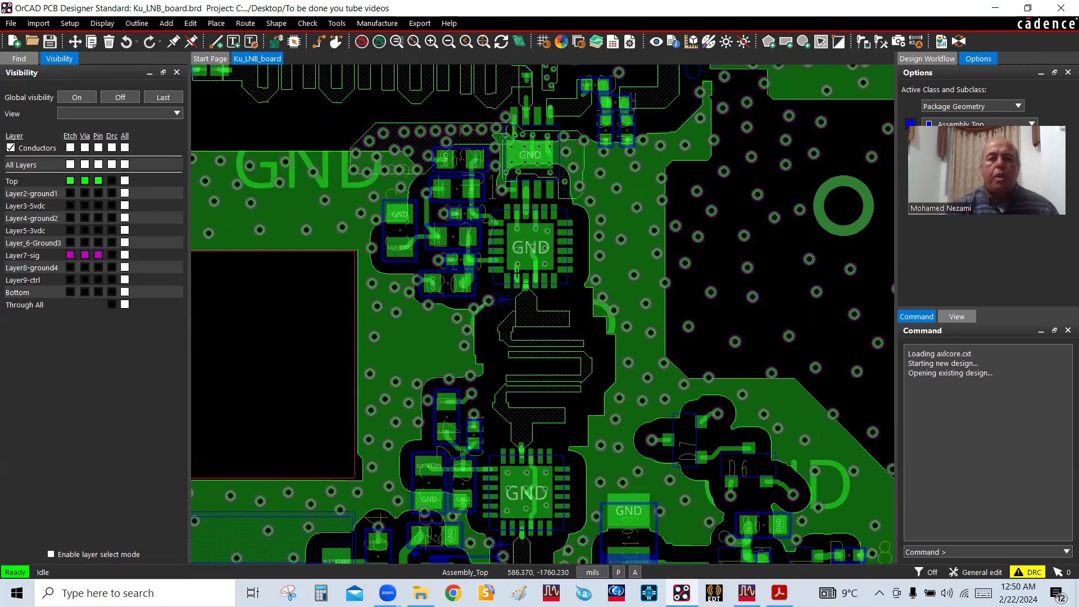
scroll(556, 533, up, 1)
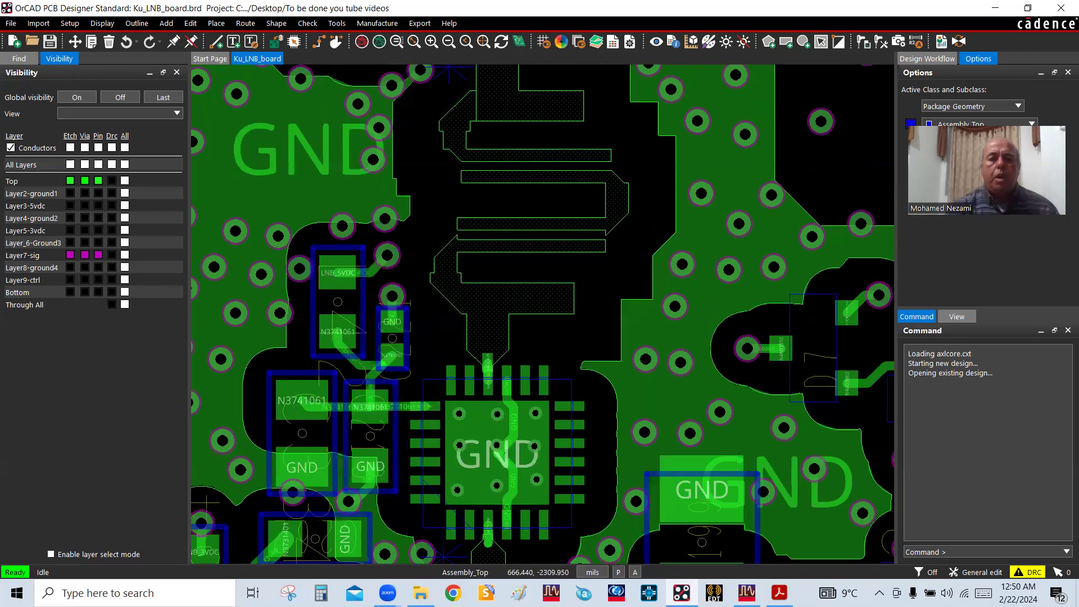
scroll(538, 480, down, 1)
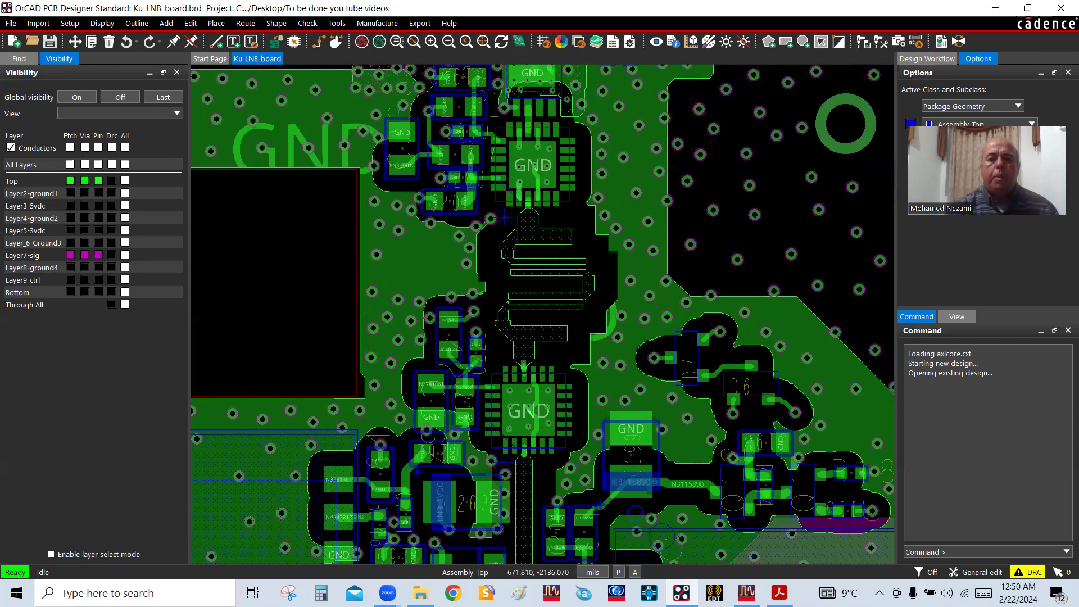
scroll(560, 367, down, 1)
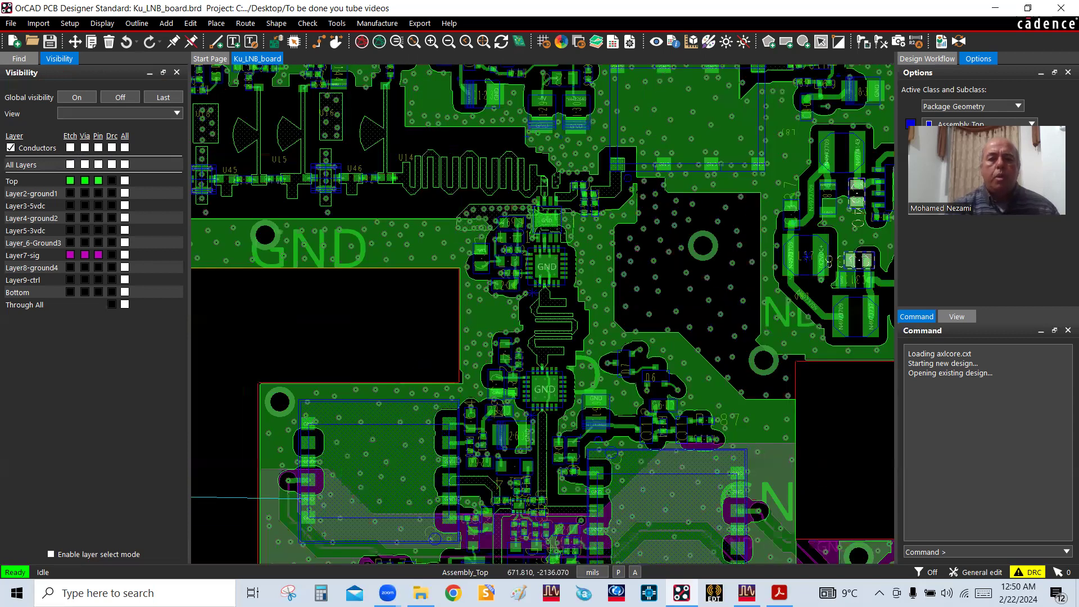
scroll(542, 453, up, 1)
Hide all Layer7-sig conductors so the area around the small IC U43 shows only Top layer copper
drag(542, 452, 508, 522)
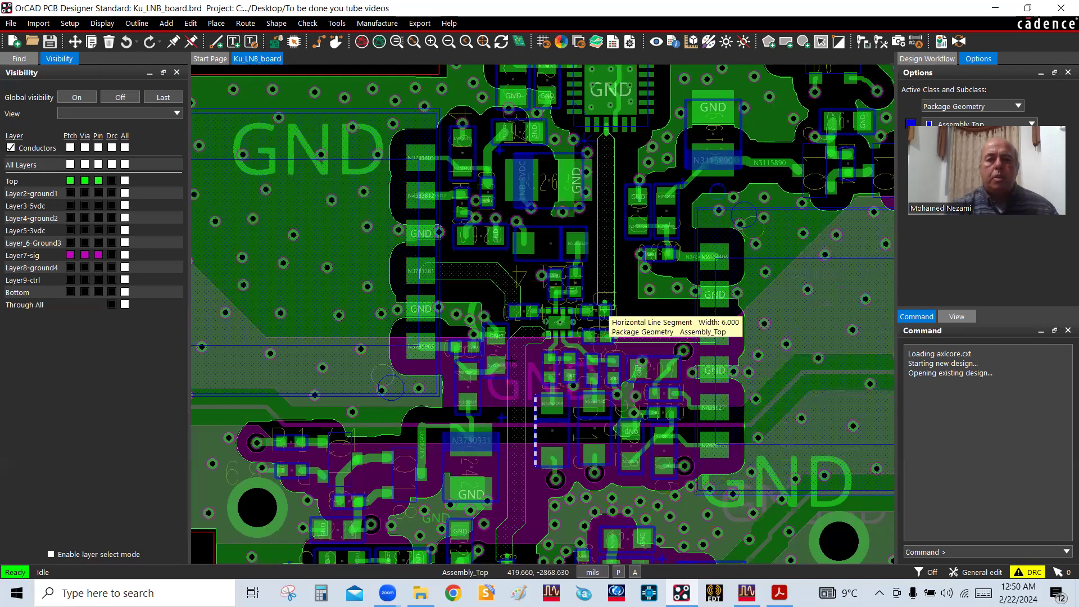
scroll(508, 306, down, 1)
scroll(507, 315, up, 1)
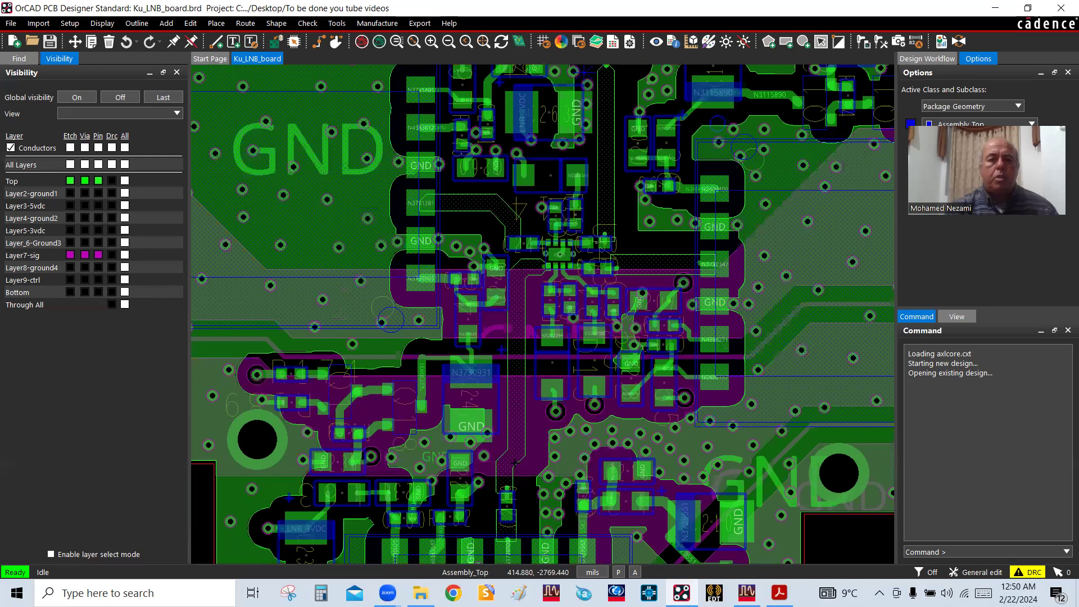
click(125, 255)
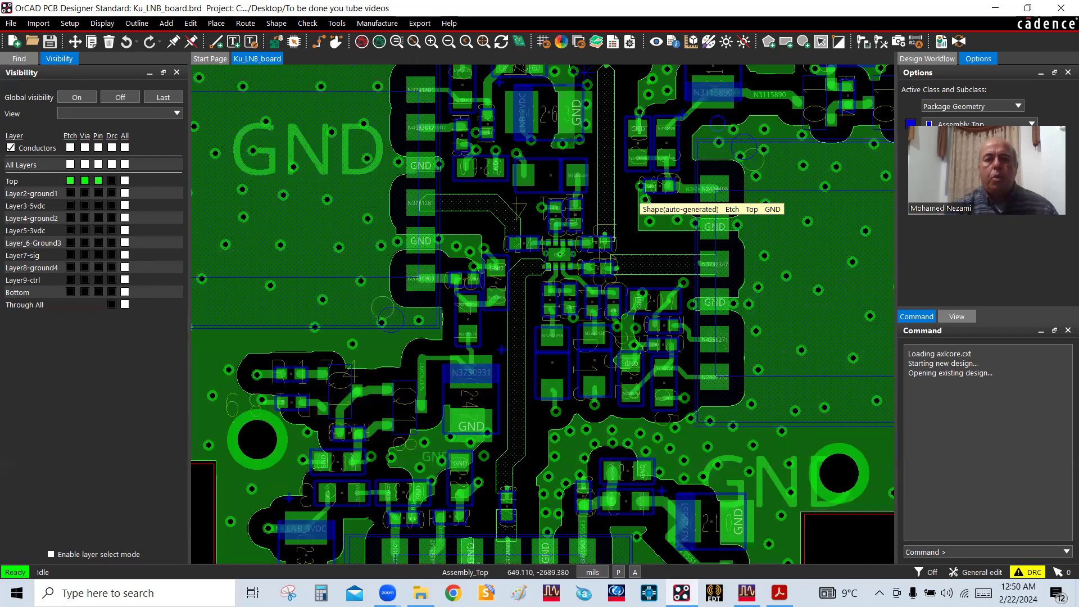
Examine the Top layer traces joining U31, the small IC U43 and the neighbouring modules, both close up and in overview
scroll(624, 236, down, 1)
scroll(625, 194, up, 1)
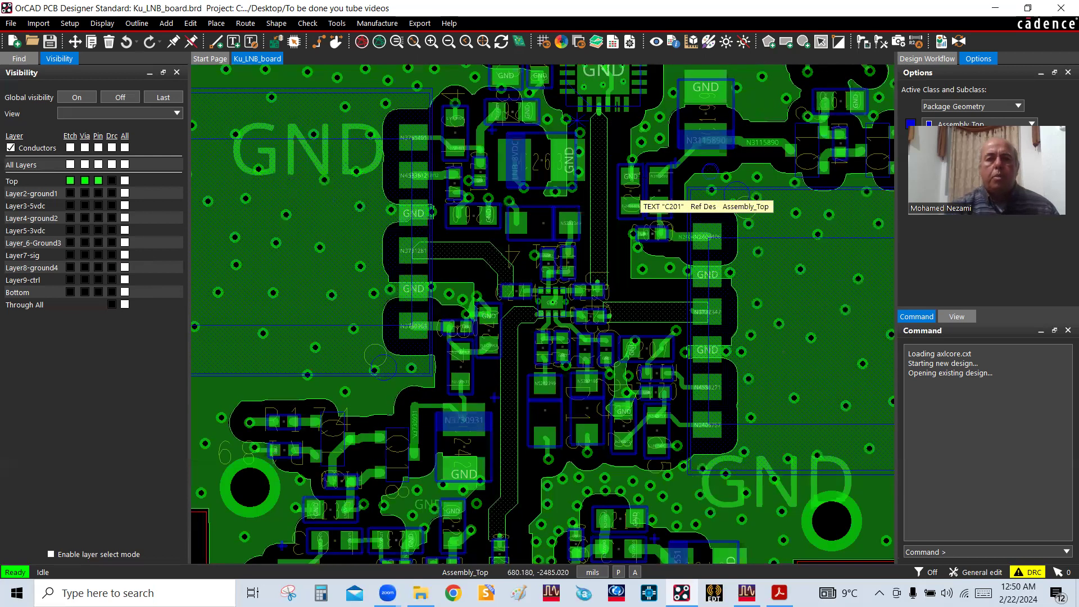
scroll(618, 180, up, 1)
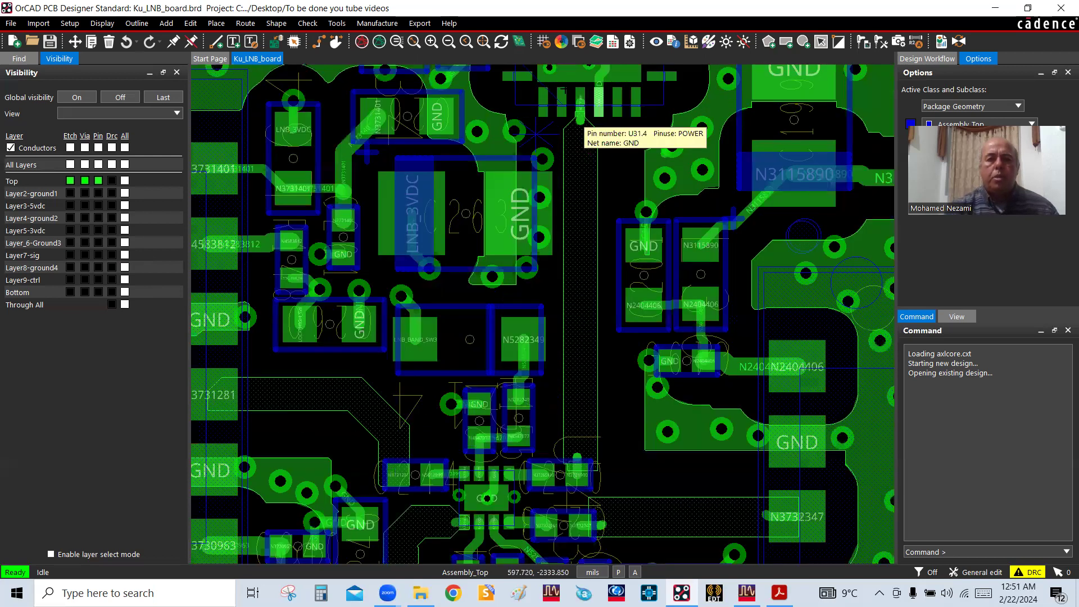
scroll(600, 134, down, 1)
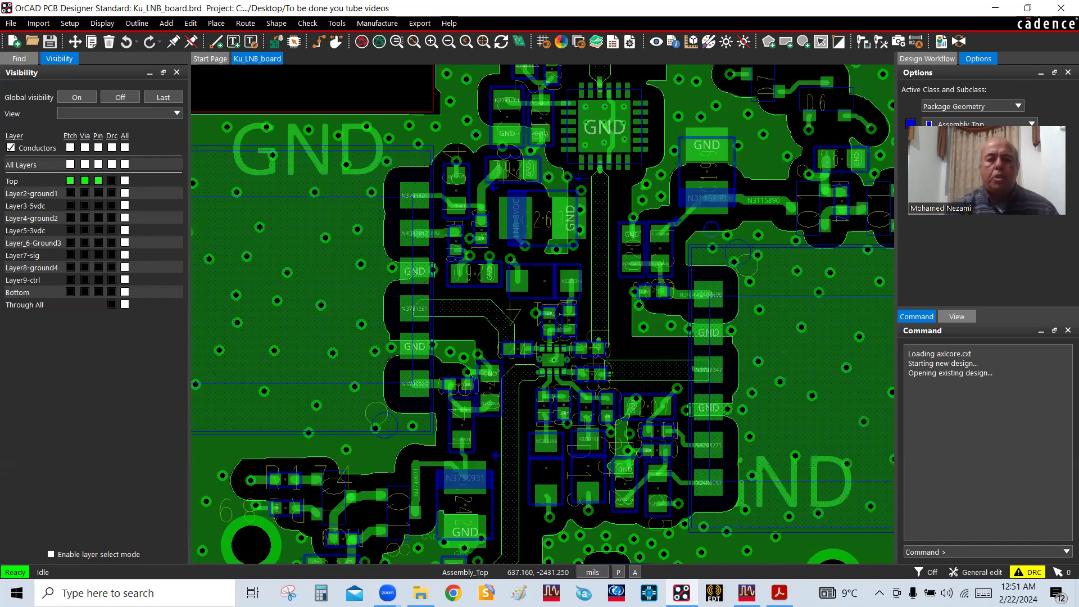
scroll(610, 376, up, 2)
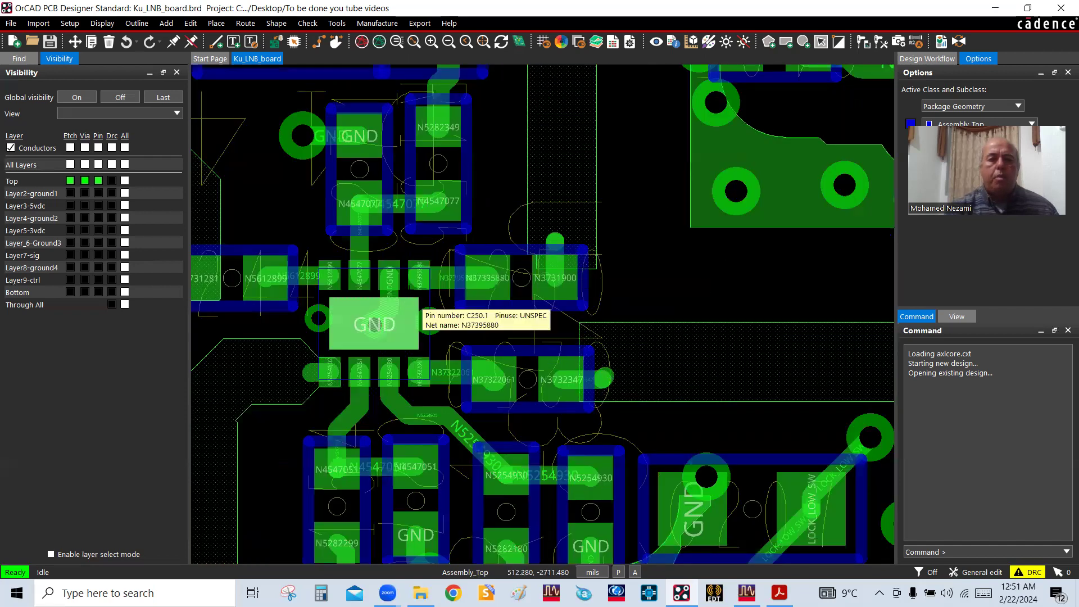
scroll(397, 331, down, 1)
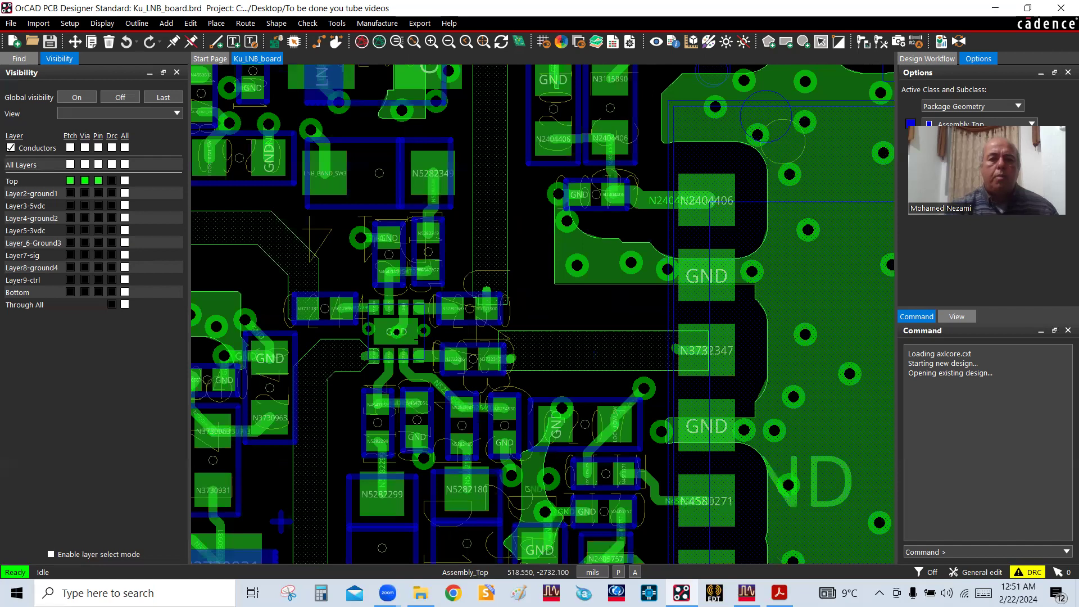
scroll(526, 323, down, 1)
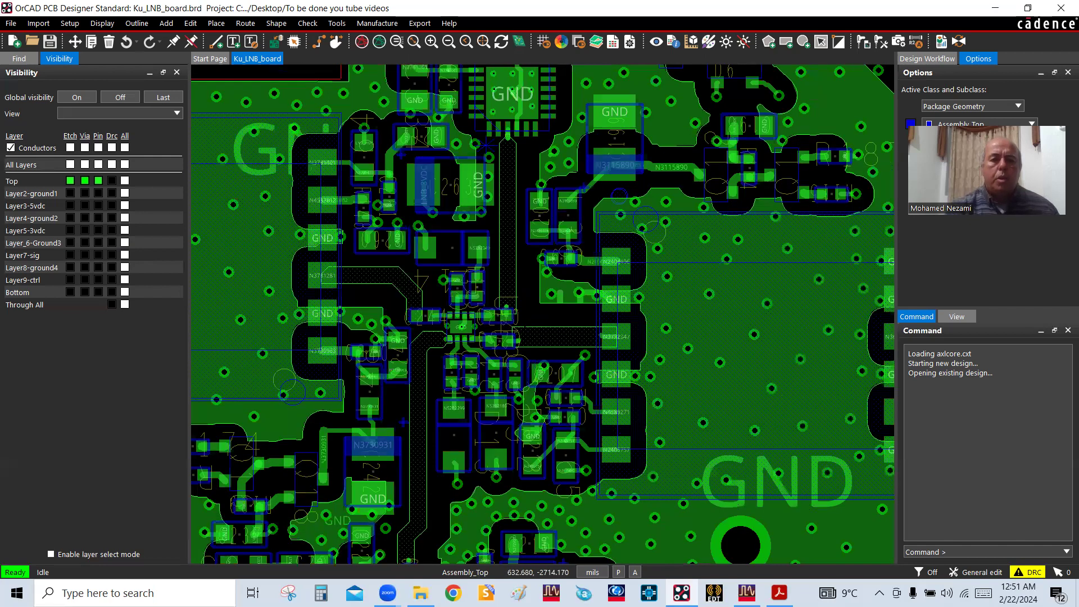
scroll(403, 421, down, 1)
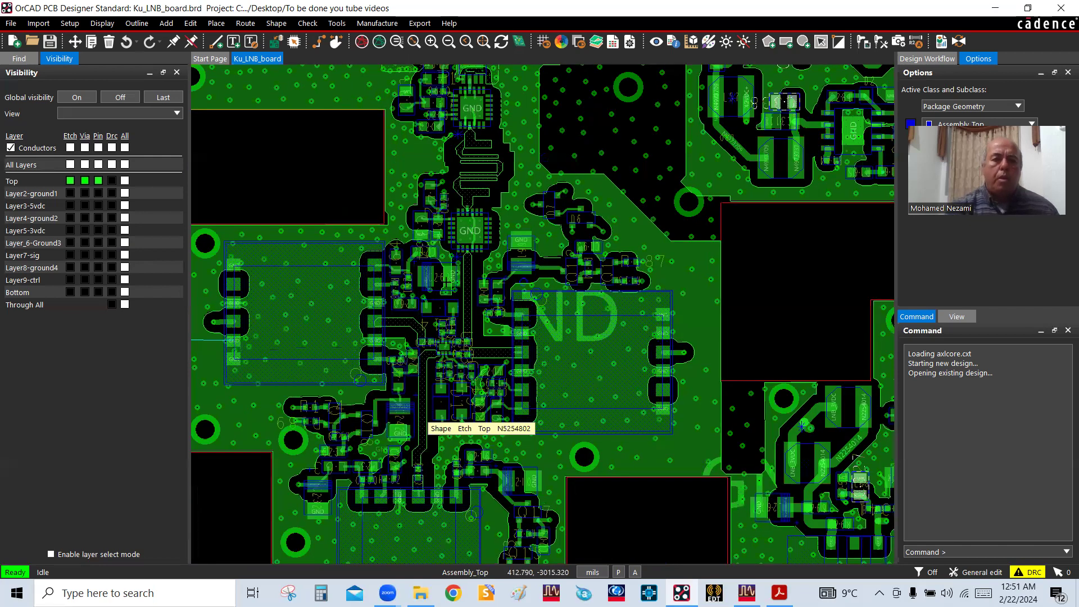
scroll(449, 281, up, 1)
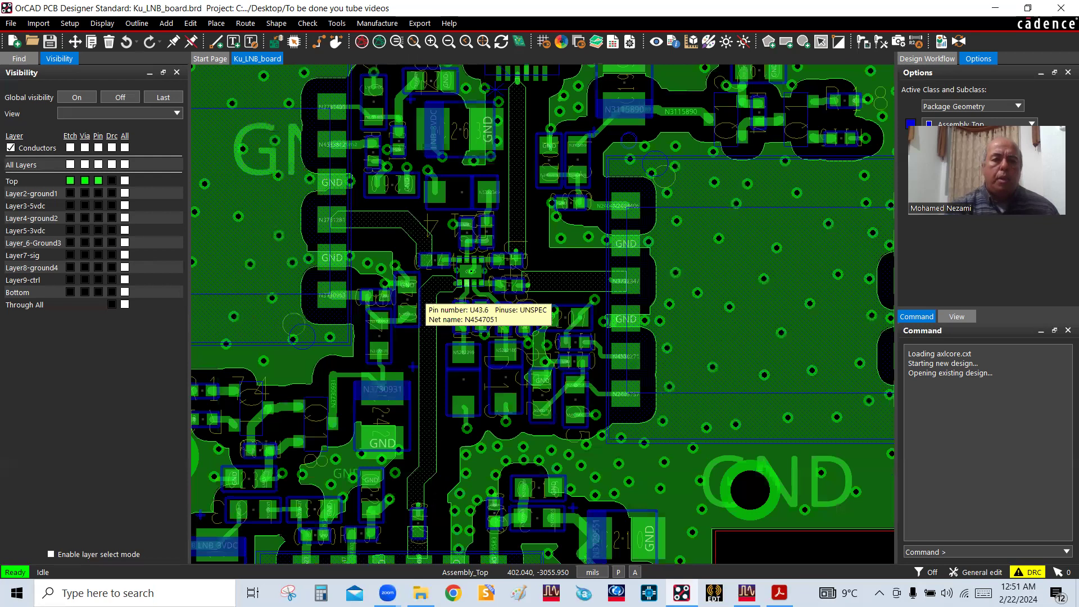
Inspect the wide trace running from the lower side of U43 past capacitor C246, and select its shape
scroll(421, 429, up, 1)
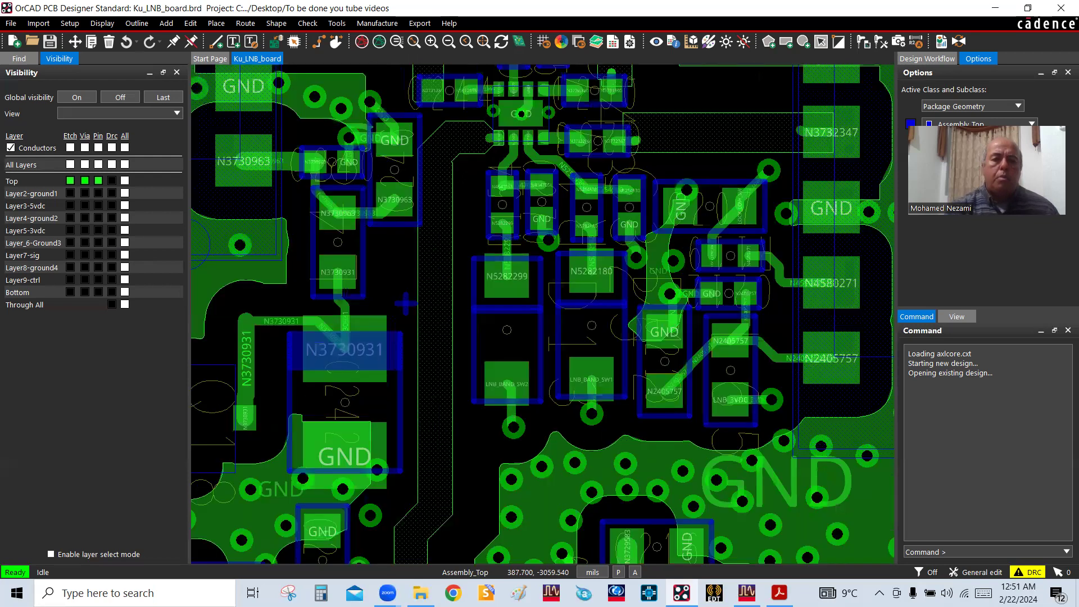
scroll(423, 260, up, 1)
scroll(441, 285, down, 1)
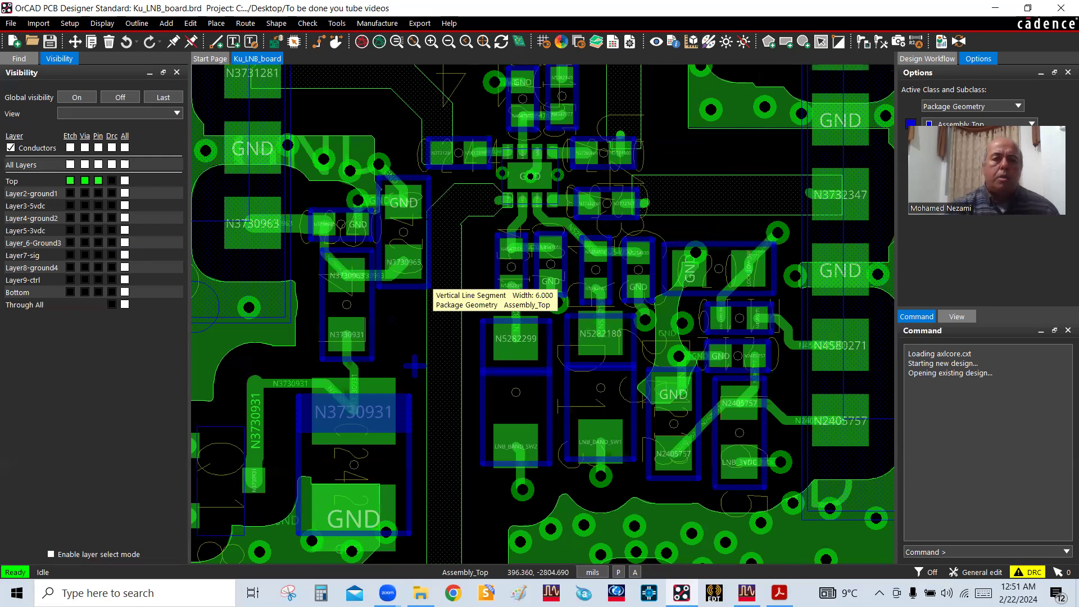
scroll(435, 254, up, 1)
scroll(436, 254, down, 1)
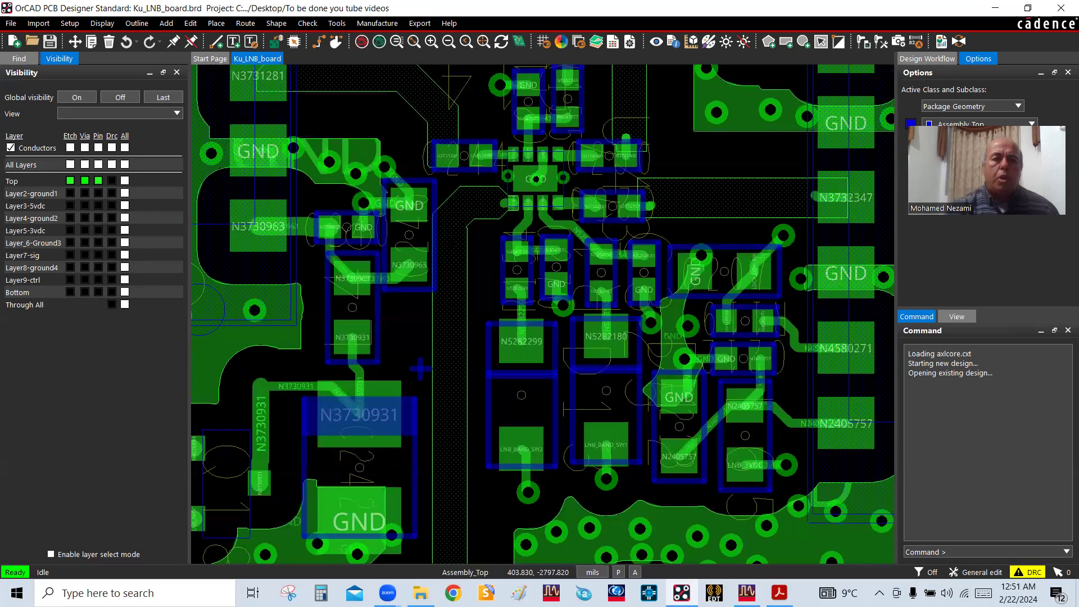
scroll(456, 226, up, 1)
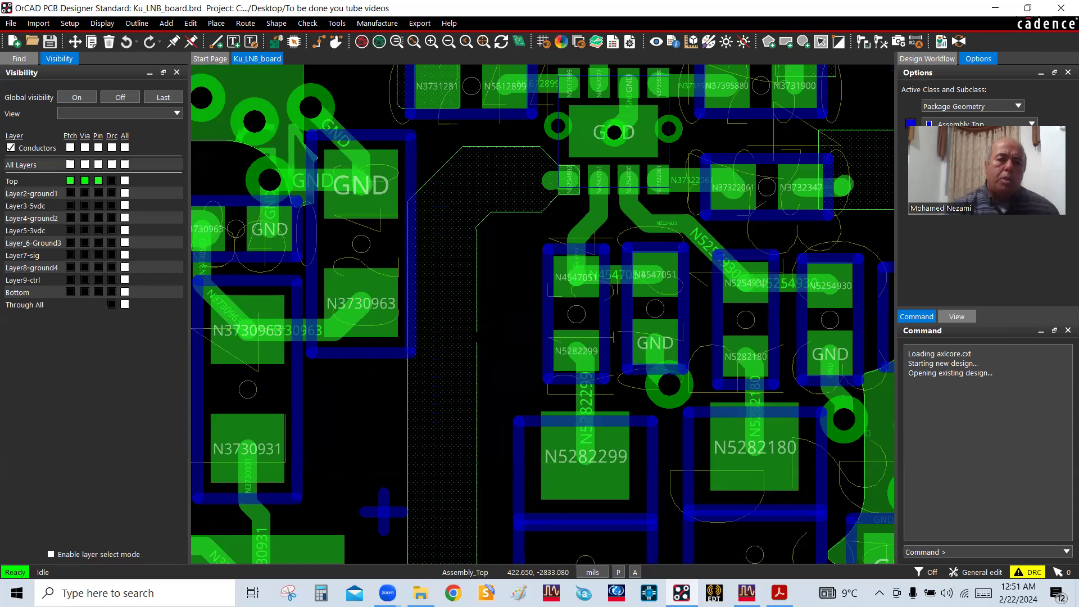
click(461, 325)
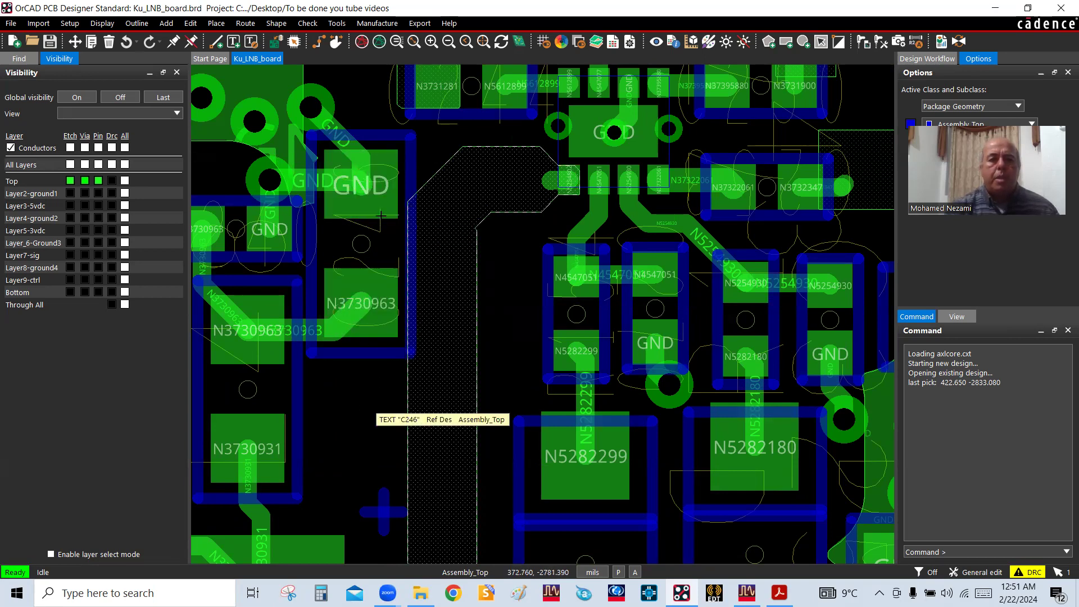
Examine the wide N3731900 trace between U31 and U43, including the nearby ground vias and pads
scroll(371, 303, down, 2)
scroll(371, 305, down, 2)
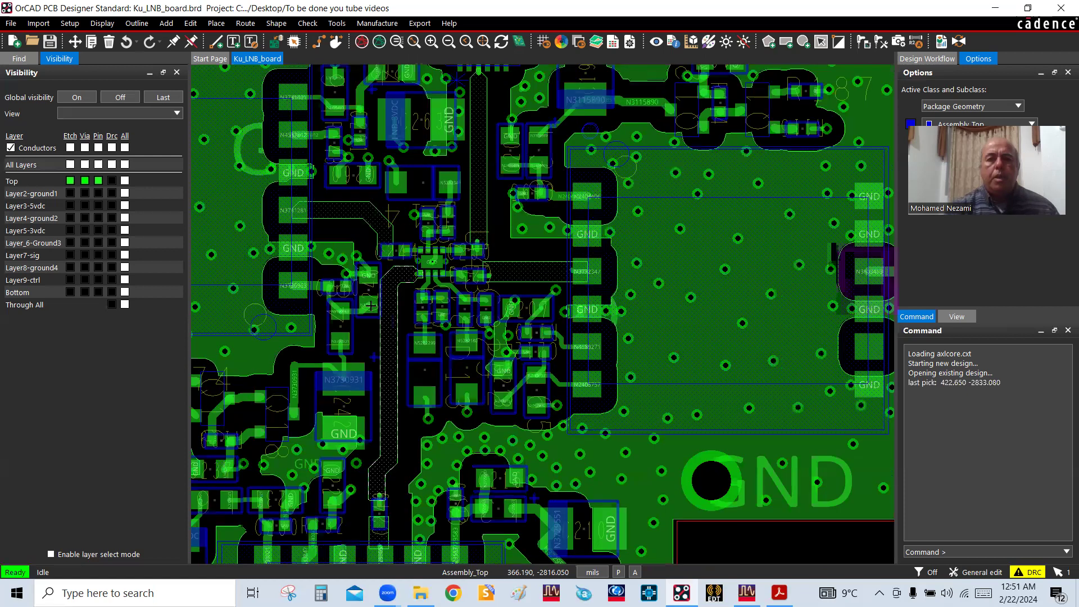
scroll(483, 169, up, 2)
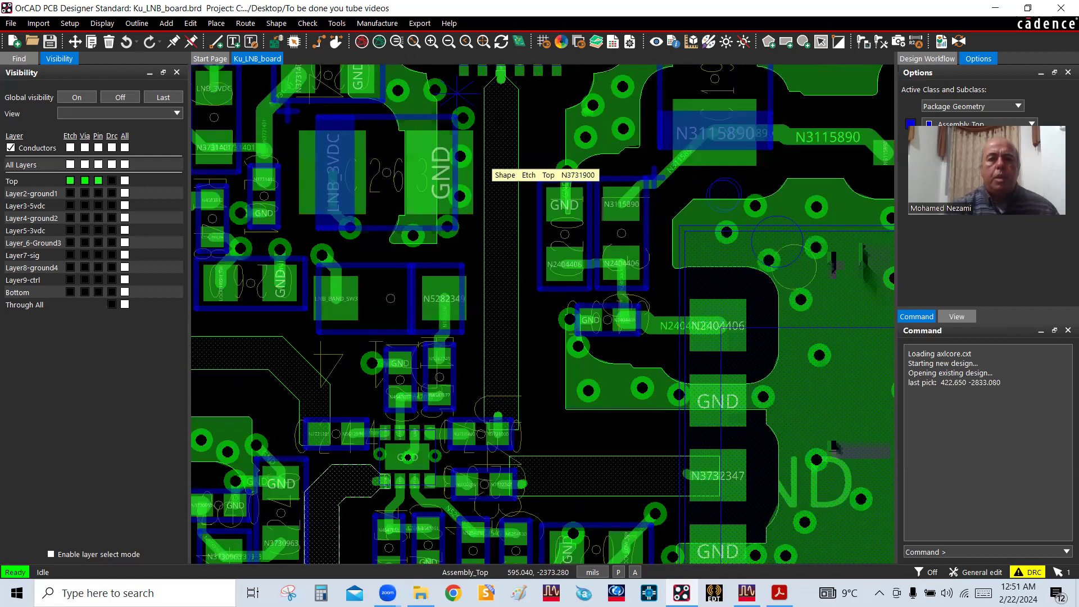
scroll(502, 117, up, 2)
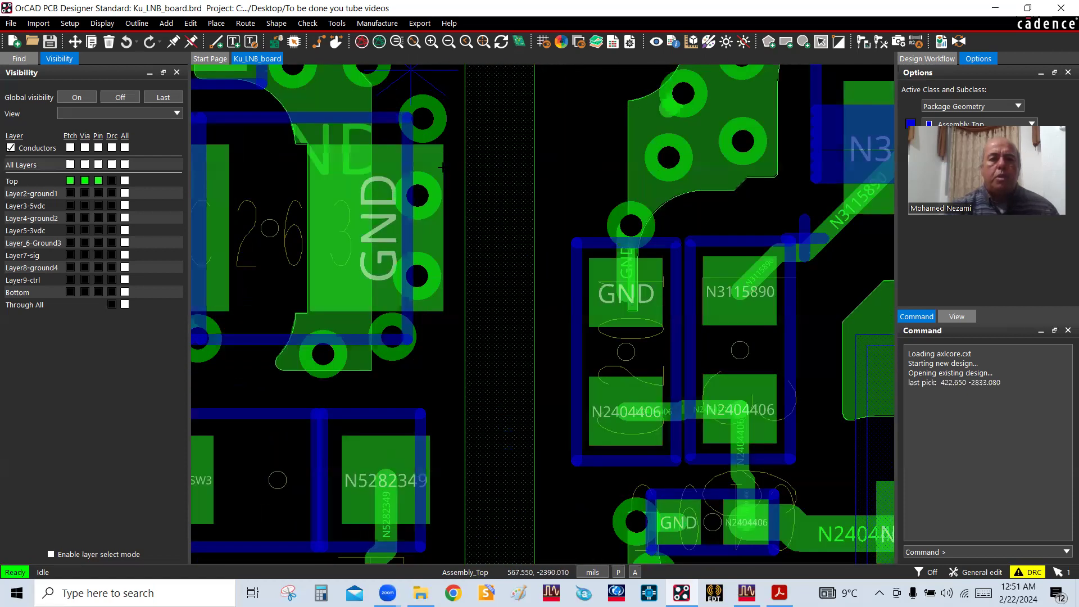
scroll(436, 267, down, 2)
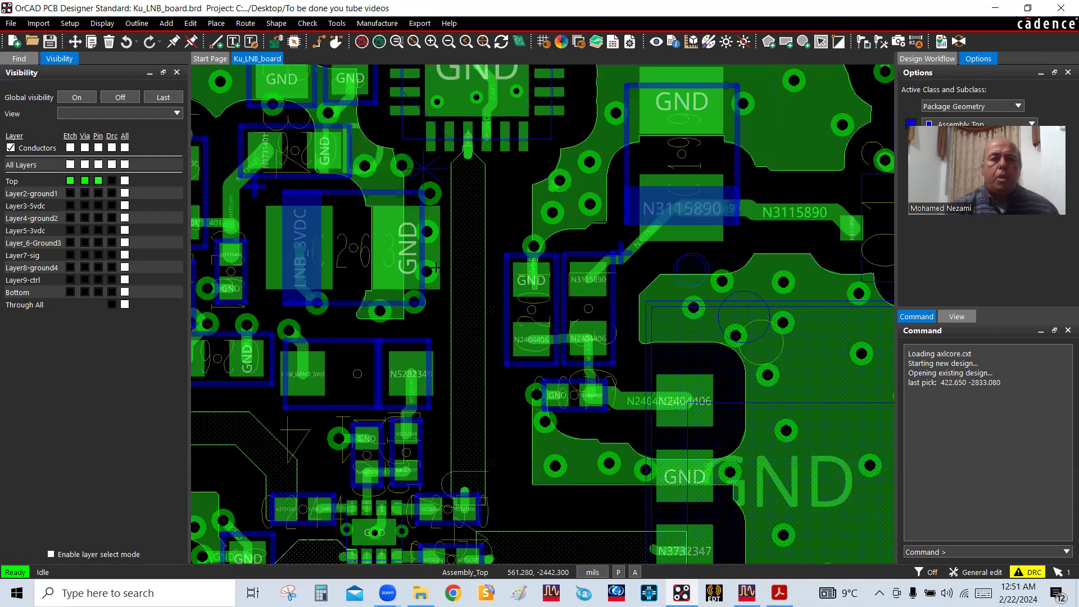
scroll(452, 205, up, 2)
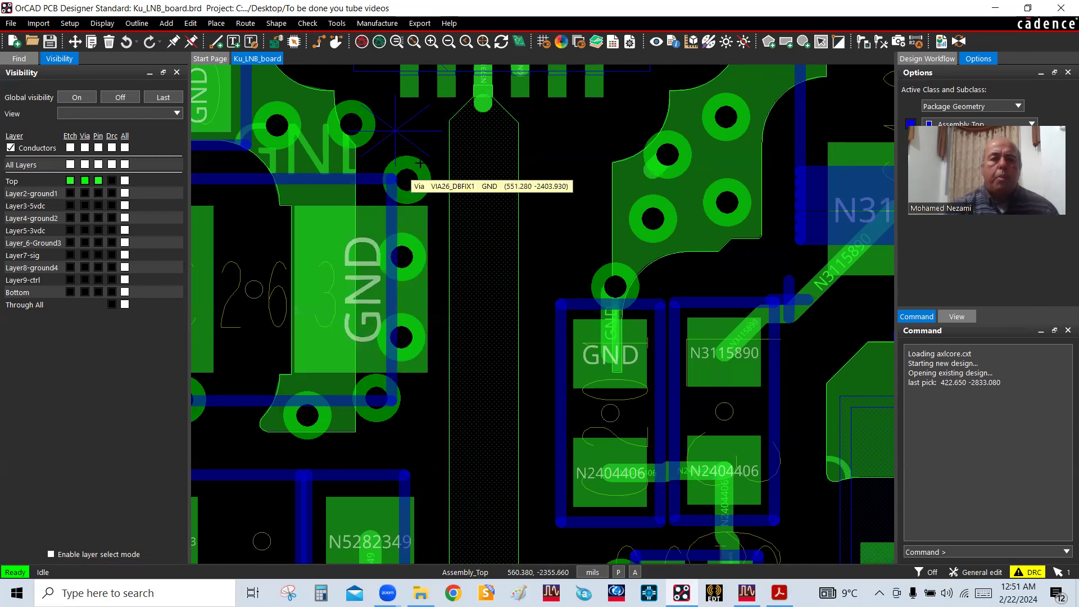
scroll(415, 275, down, 2)
scroll(435, 174, down, 2)
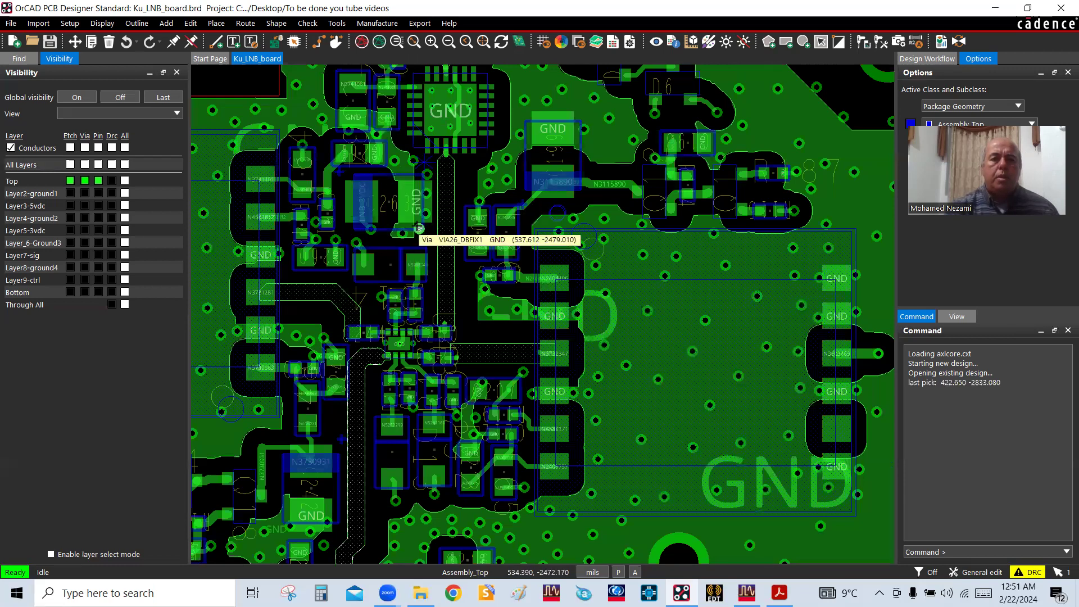
Follow the wide N3731900 trace up to its tapered start and inspect the connection at pin U31.2
scroll(416, 223, up, 2)
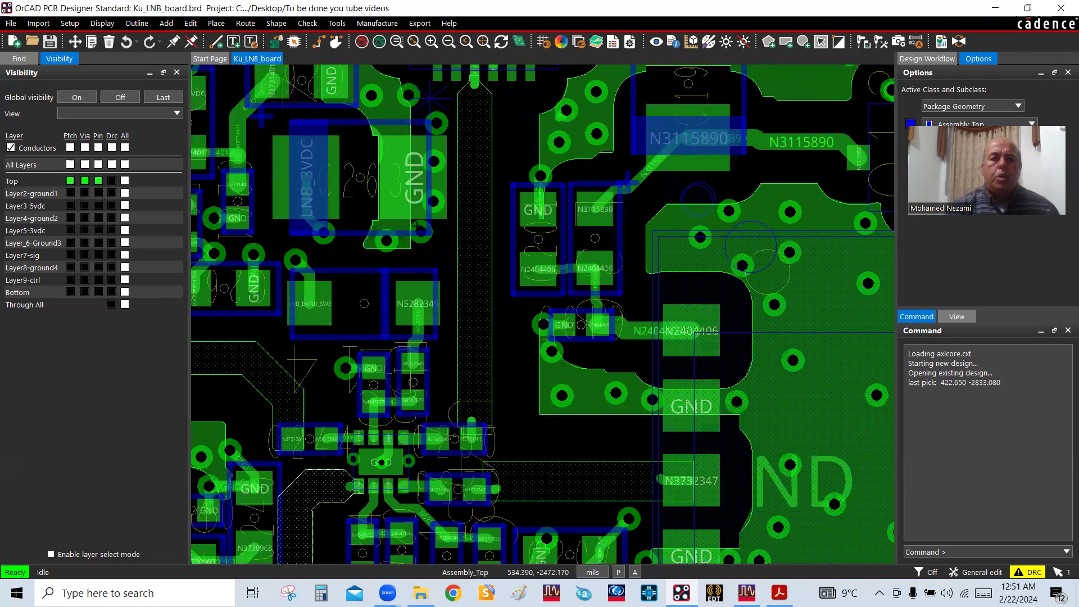
scroll(416, 223, down, 2)
scroll(418, 224, up, 2)
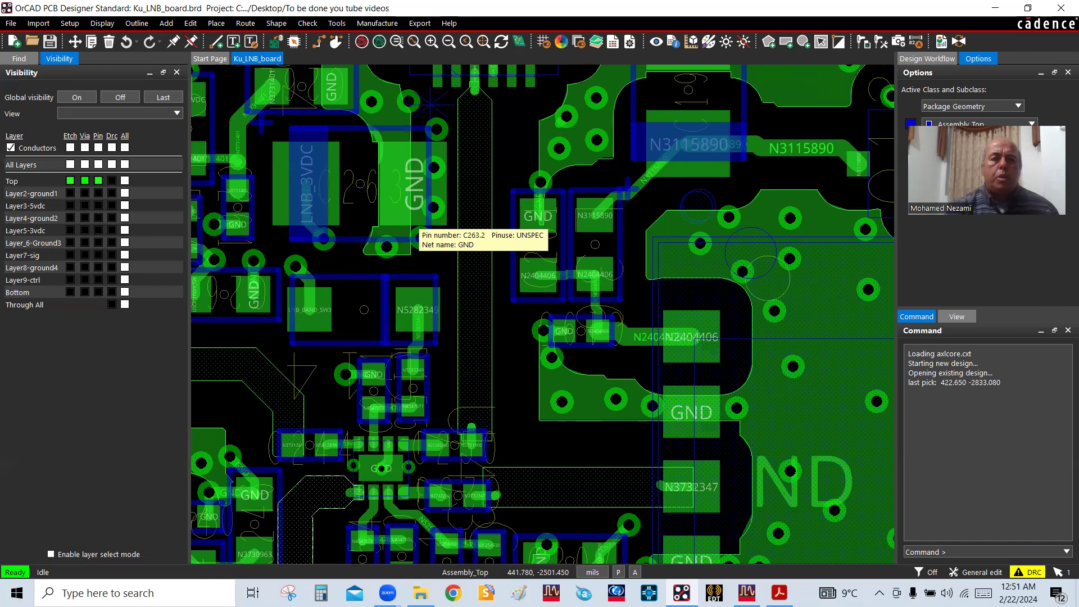
scroll(418, 225, down, 2)
scroll(440, 164, up, 2)
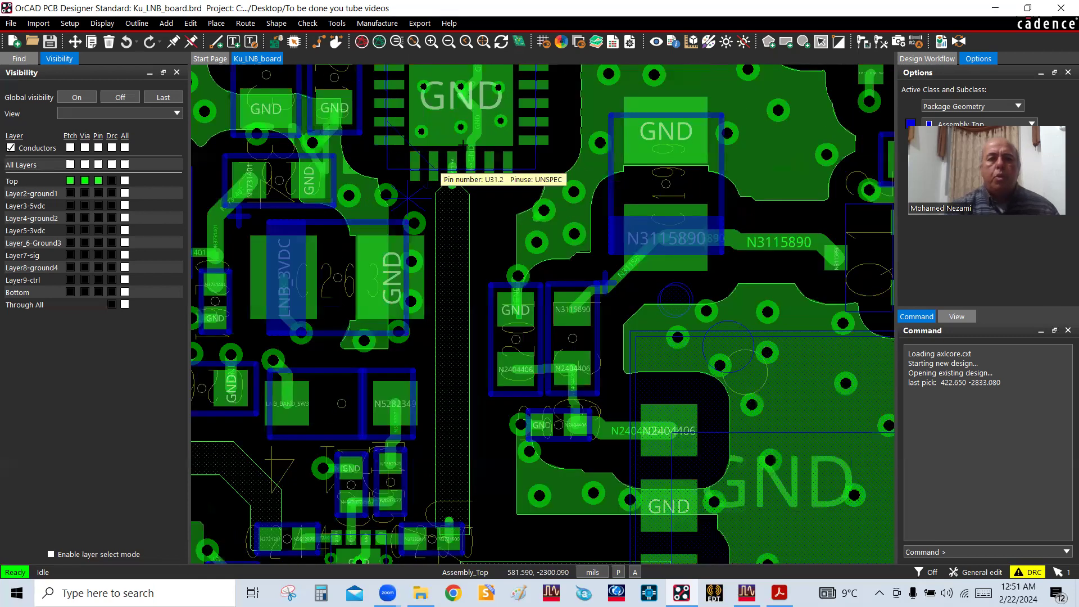
scroll(453, 159, up, 2)
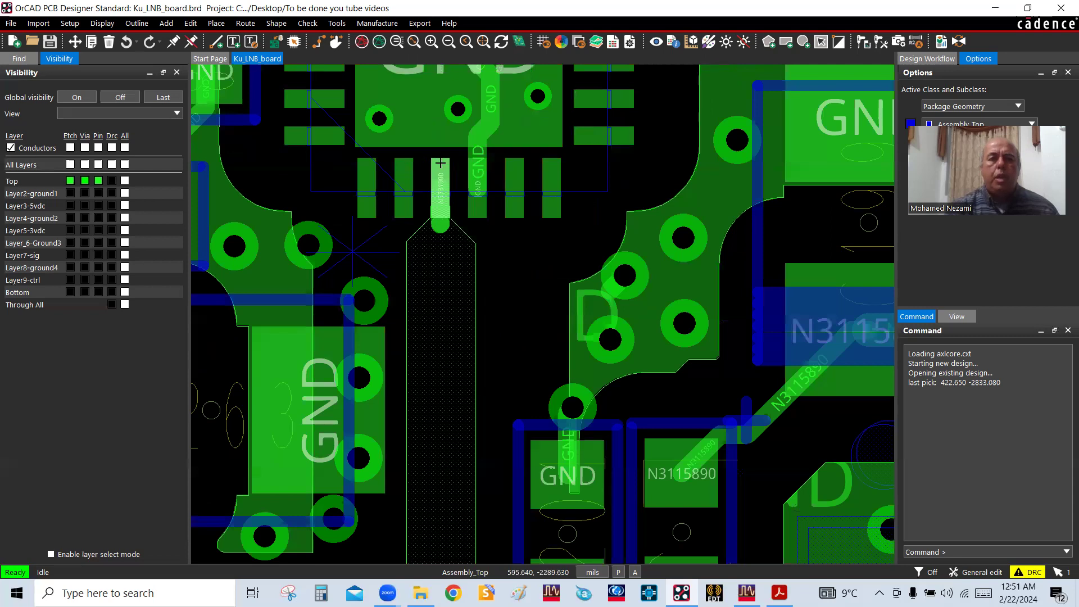
mouse_move(442, 164)
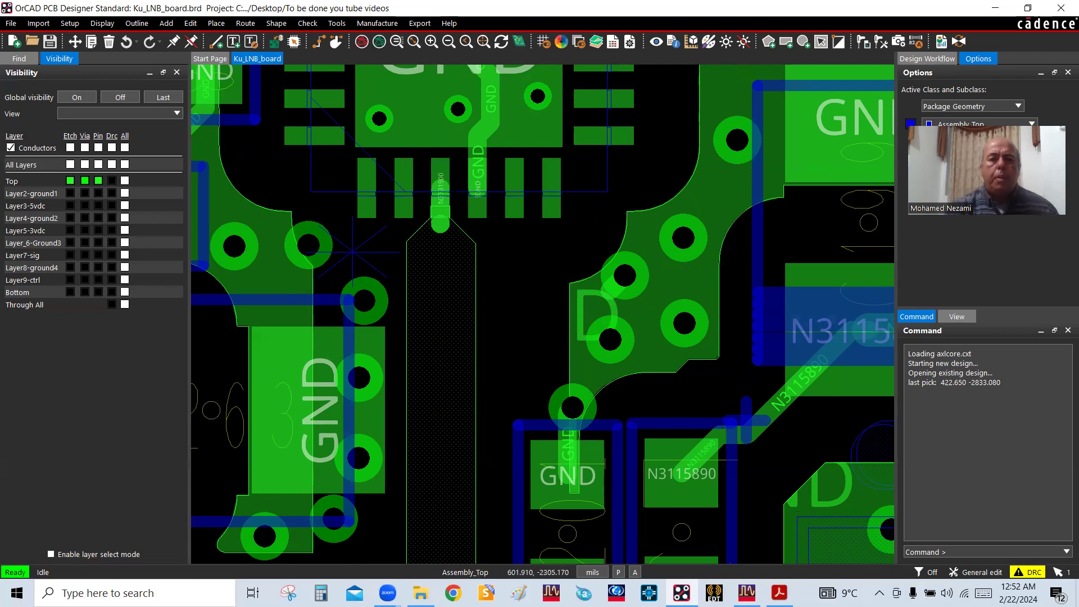
Follow the trace from U31 down to capacitor C250 and inspect its pads beside the N3732347 capacitor at U43
scroll(455, 163, up, 2)
scroll(455, 163, down, 4)
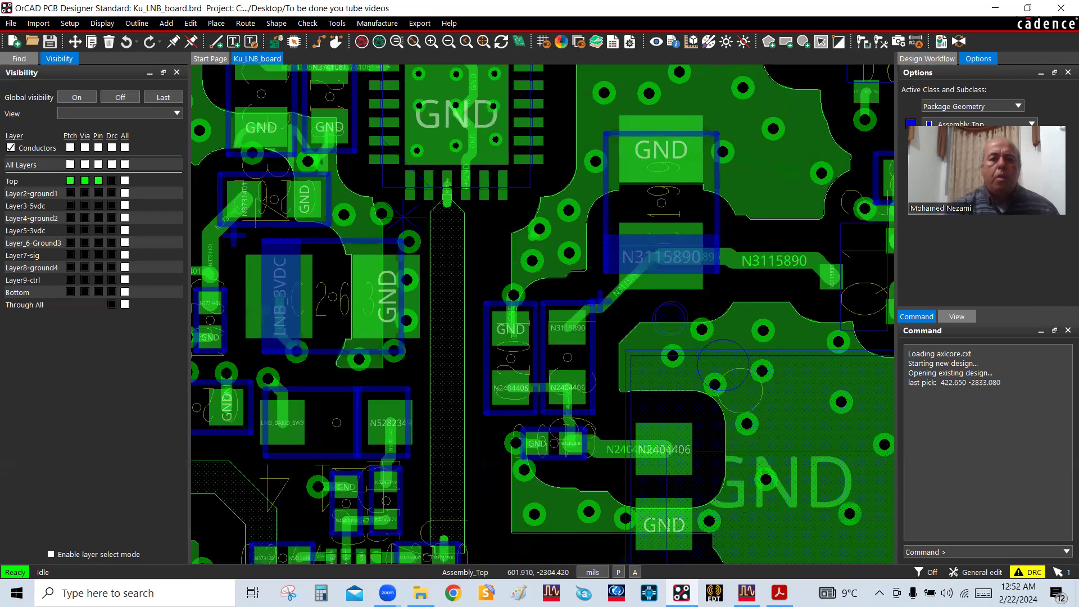
scroll(453, 198, down, 2)
scroll(456, 304, up, 4)
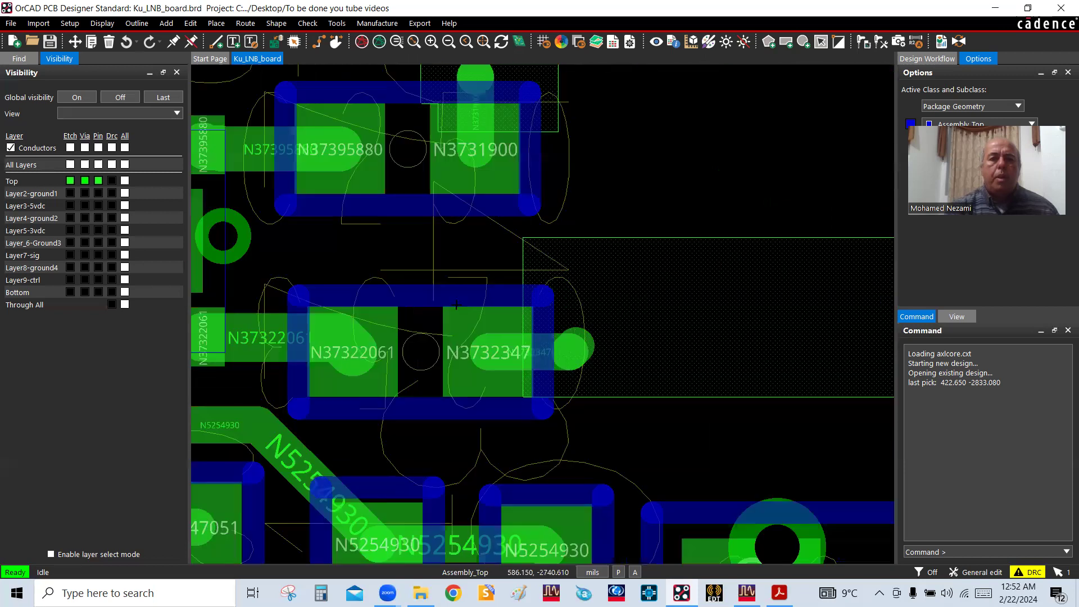
scroll(458, 303, down, 2)
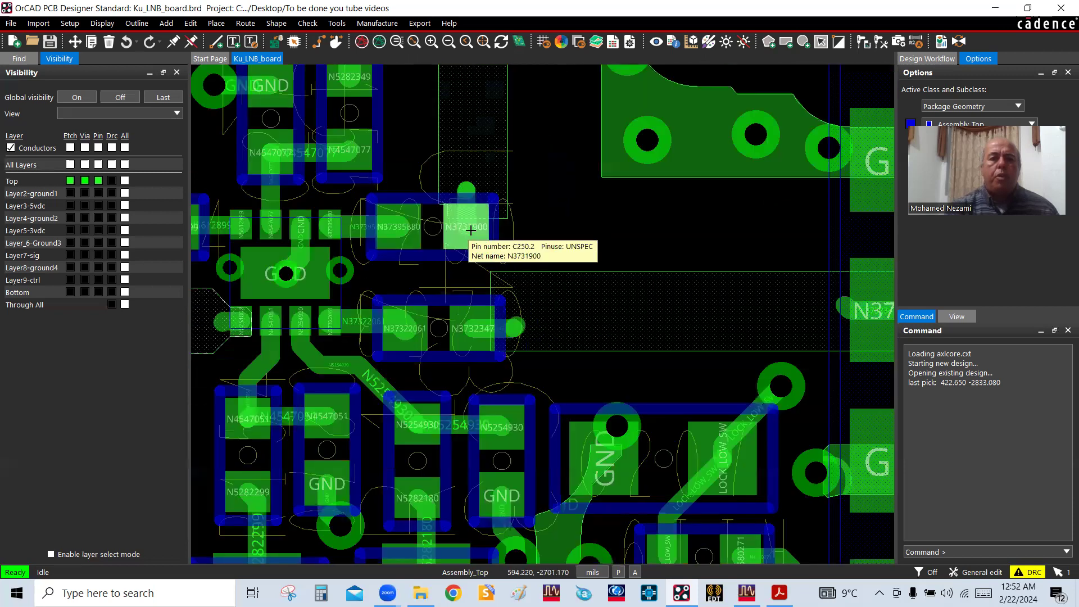
Examine the RF traces around U43 and their routing to the neighbouring pads, vias and ground areas of the board
scroll(468, 226, down, 2)
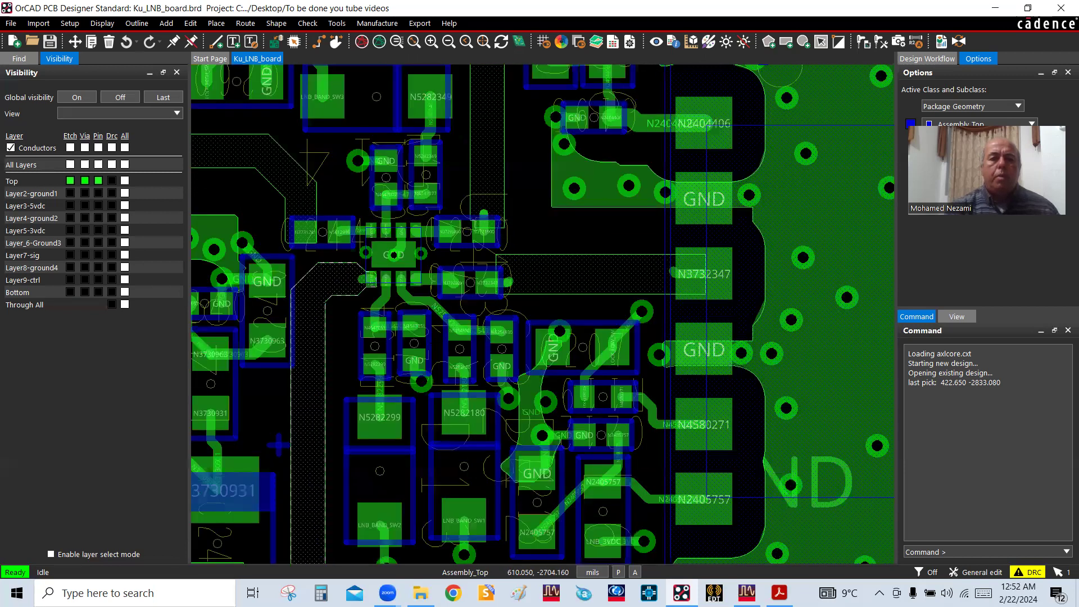
drag(501, 235, 424, 373)
scroll(446, 213, down, 2)
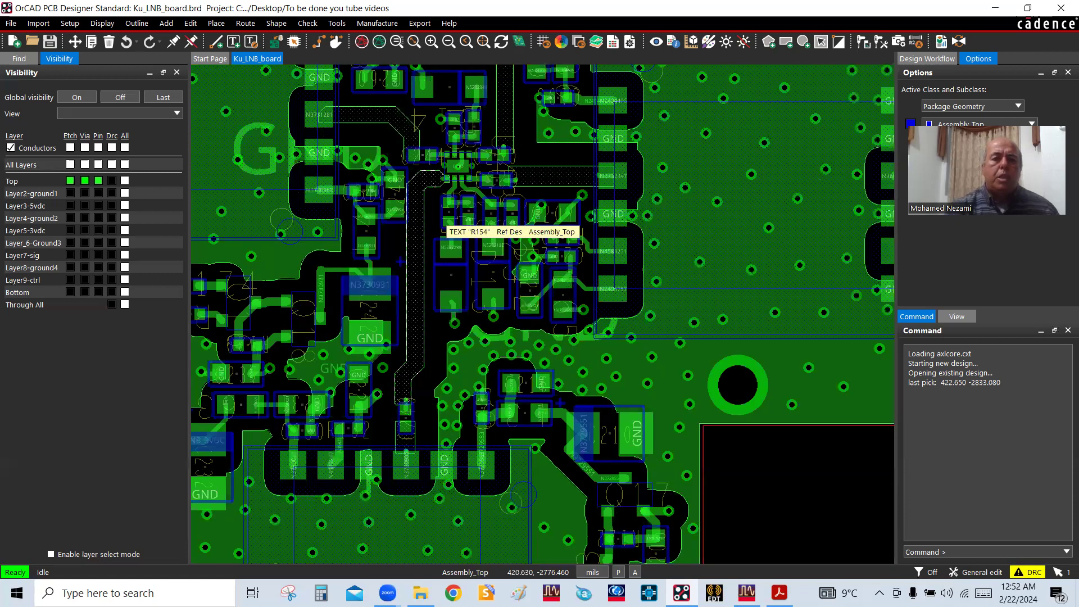
scroll(445, 179, up, 3)
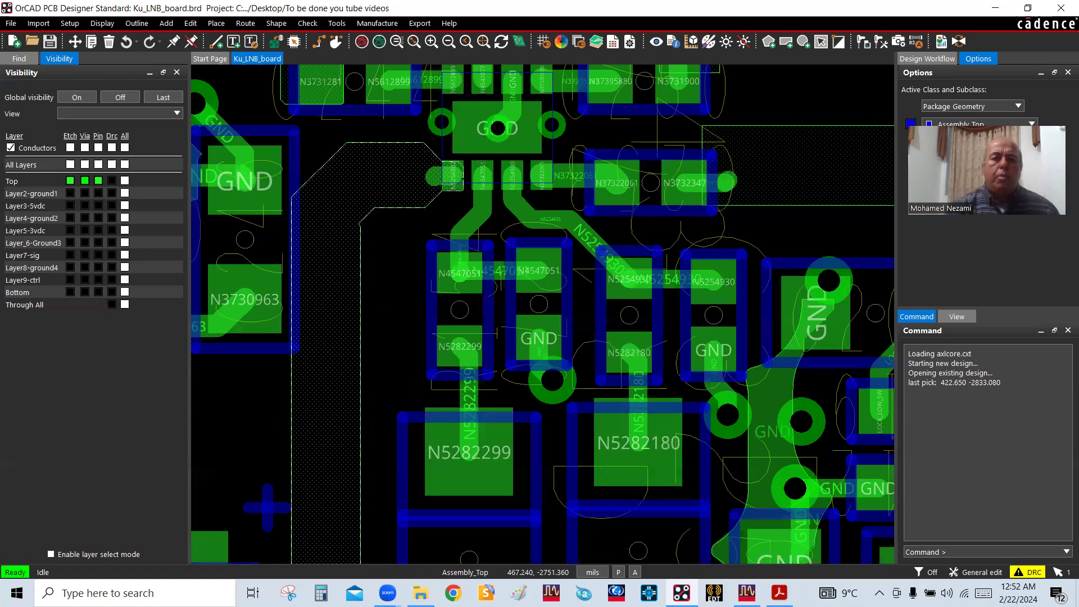
scroll(445, 176, down, 2)
scroll(430, 197, down, 2)
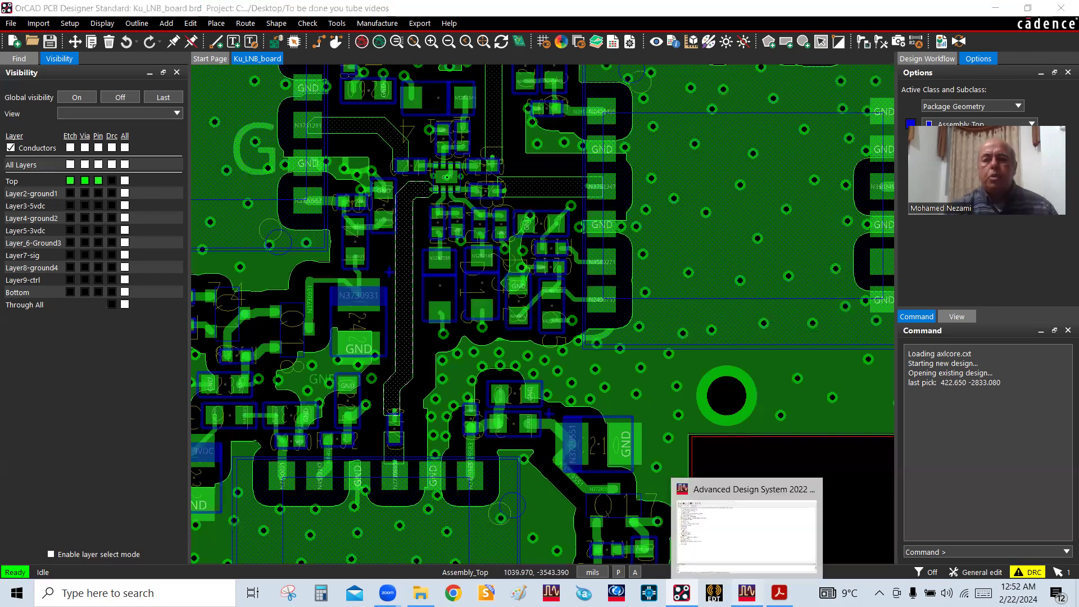
Review the board's export formats in OrCAD, including ODB++ Inside, after a brief look at the Advanced Design System workspace
click(747, 592)
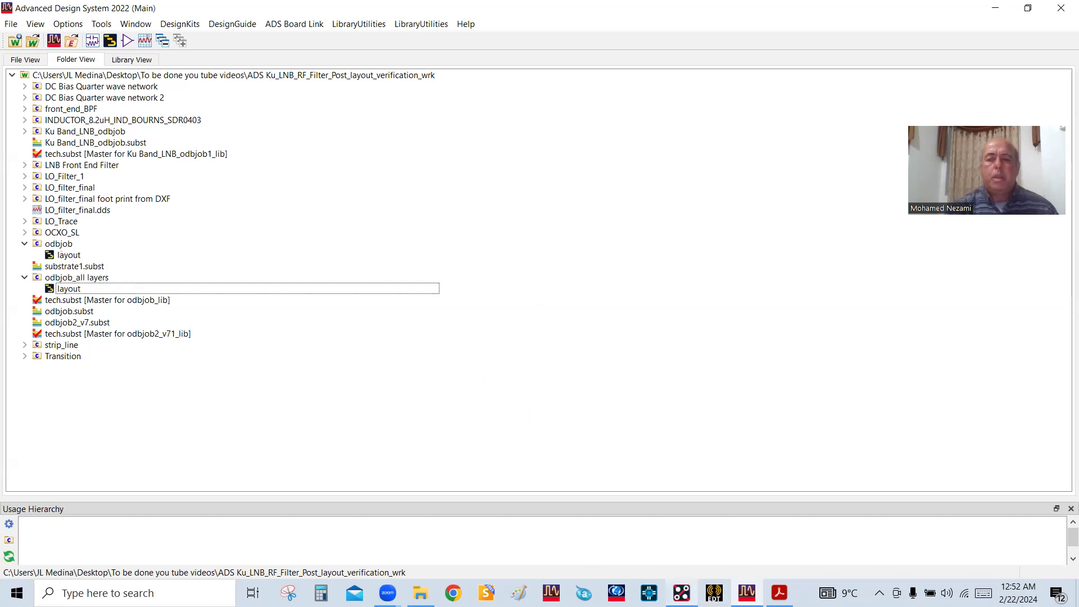
click(681, 593)
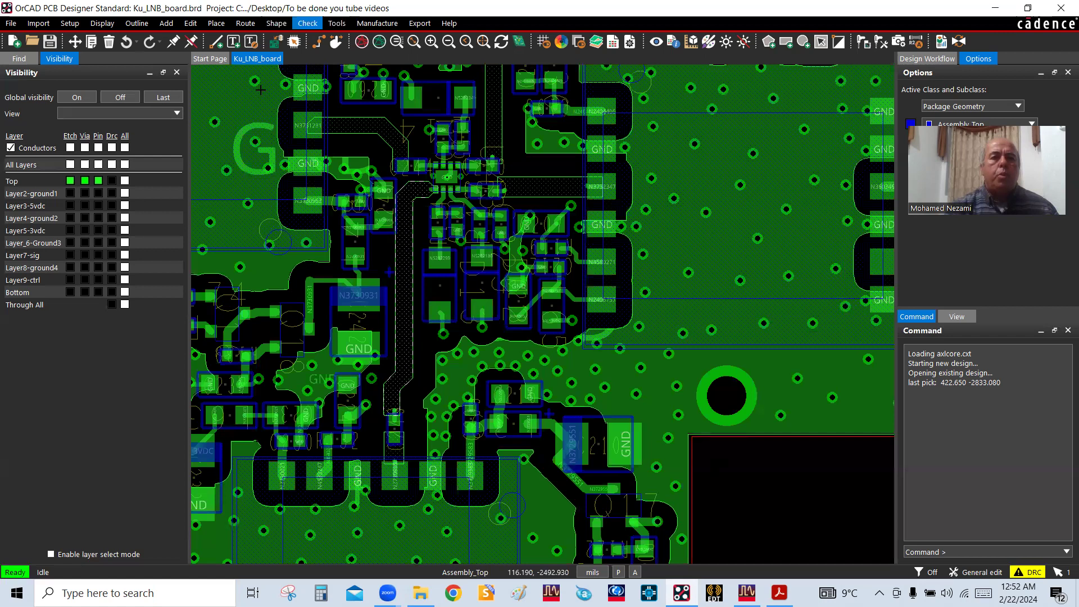
click(377, 24)
mouse_move(420, 23)
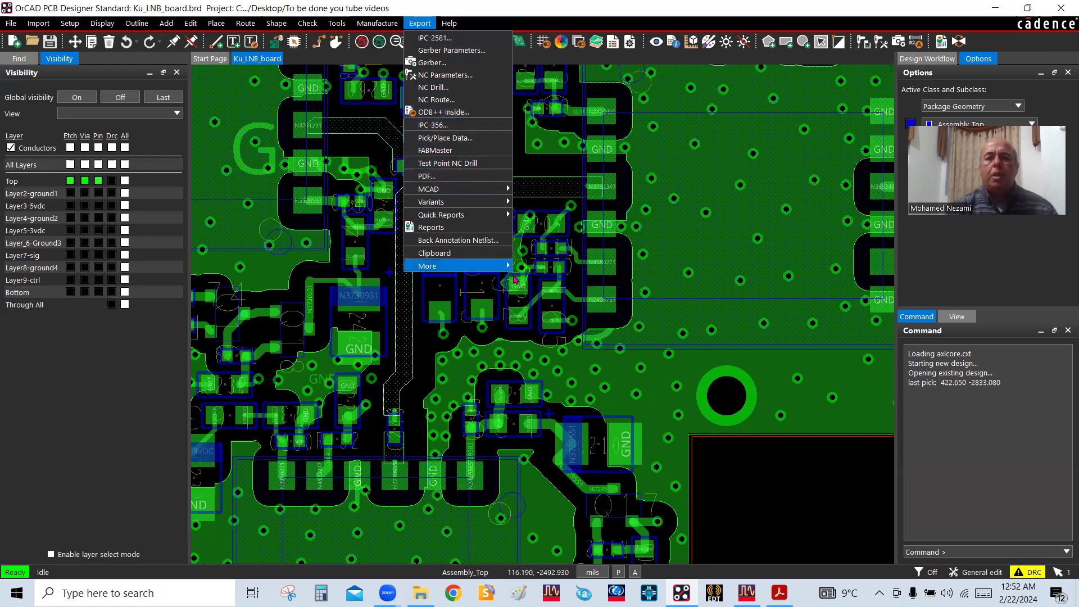
click(994, 8)
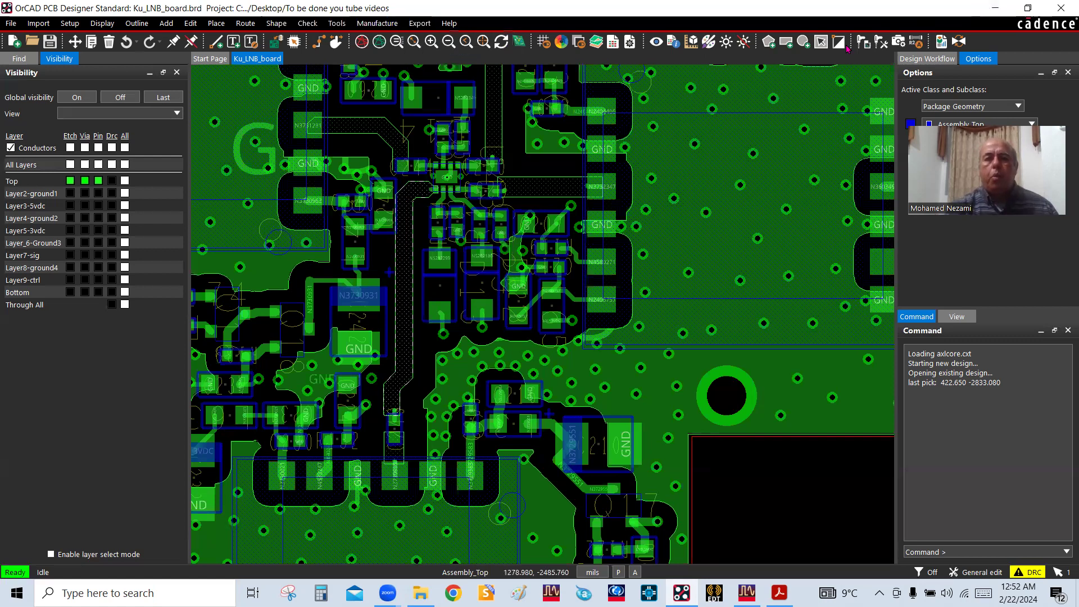
Switch to Advanced Design System, open the odbjob_all layers layout, inspect its main board area, and close it
click(993, 8)
click(356, 356)
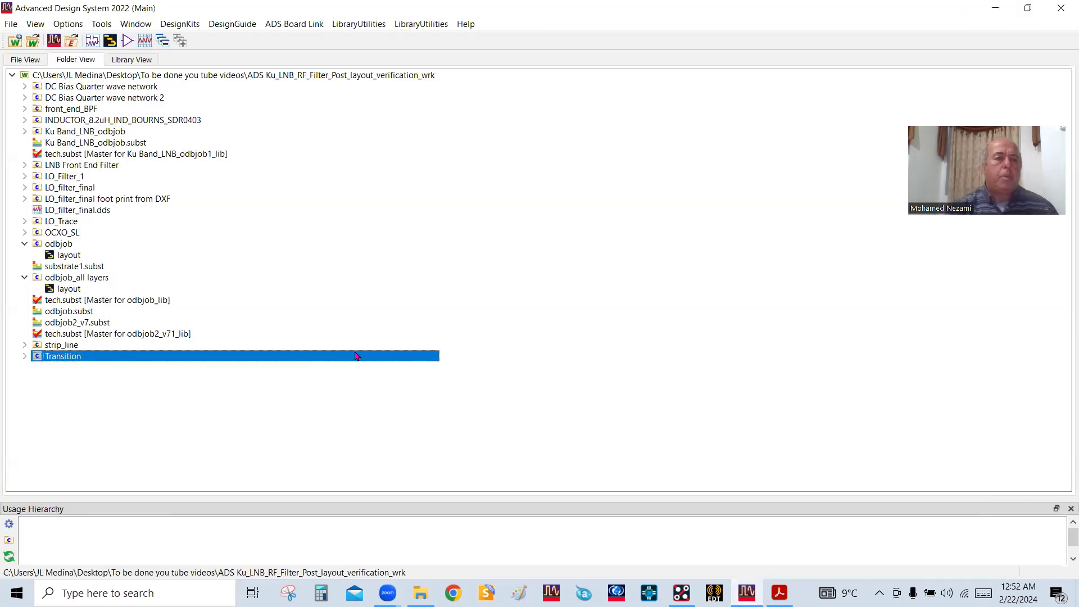
click(67, 278)
double_click(66, 288)
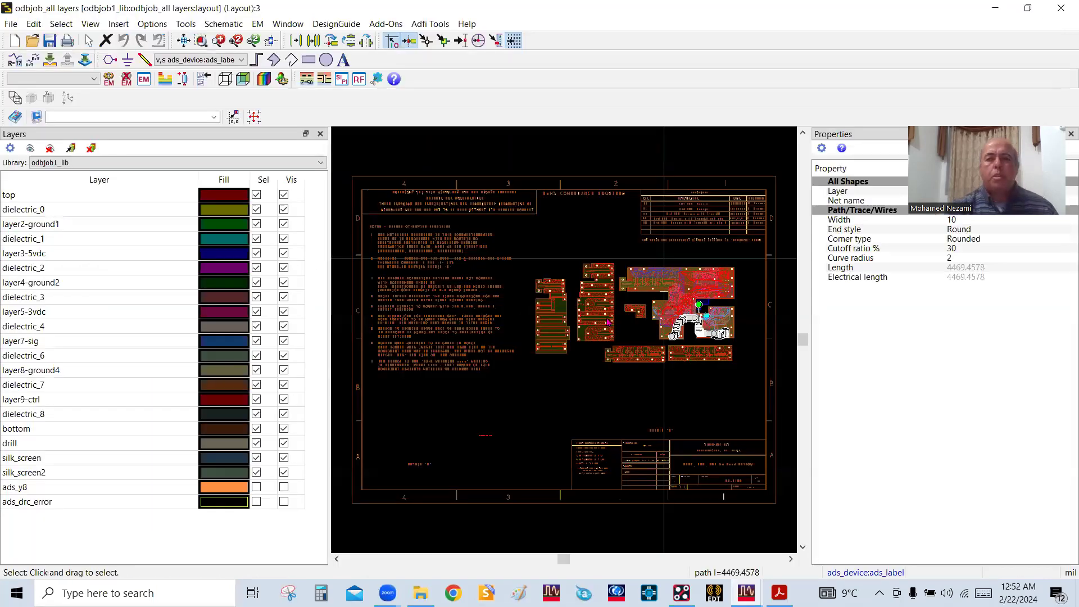
scroll(604, 348, up, 2)
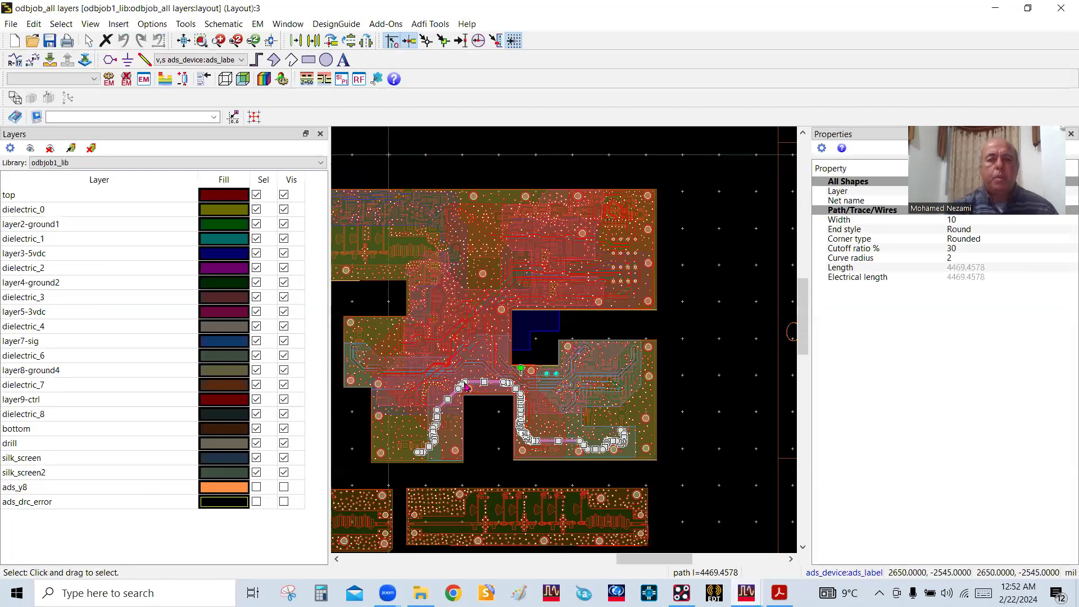
scroll(466, 386, up, 1)
click(1060, 9)
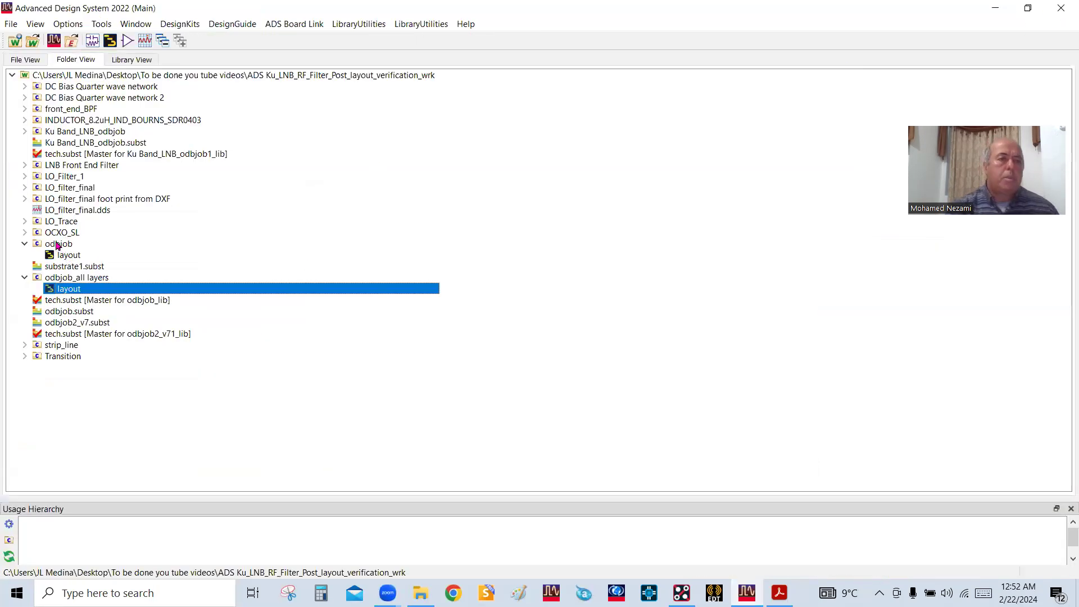
Open the odbjob layout and bring the wide RF traces in the middle of the main board into close view
click(58, 246)
double_click(68, 256)
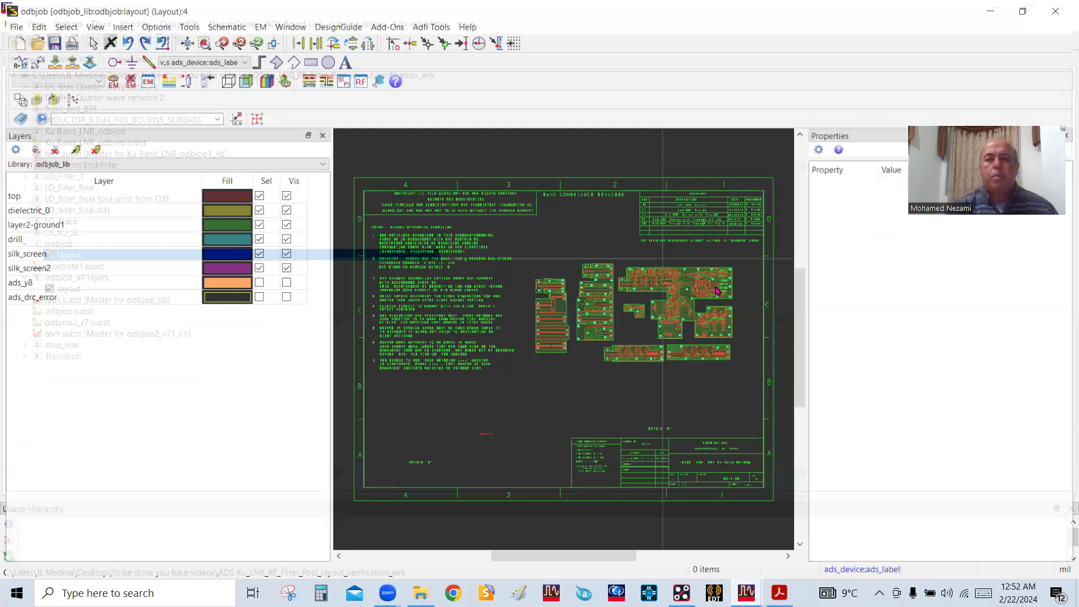
scroll(474, 414, up, 5)
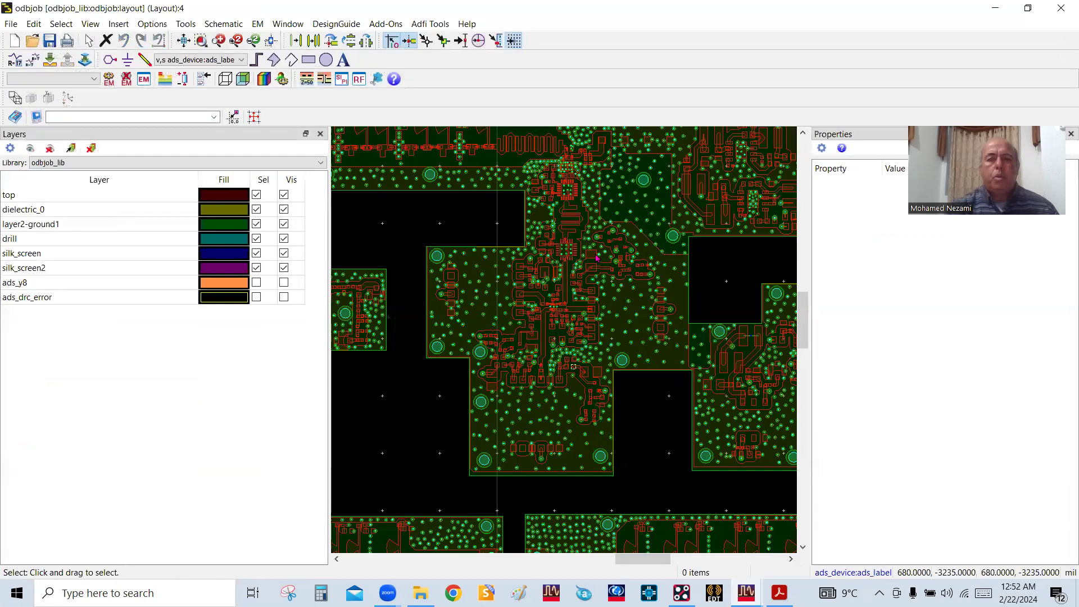
scroll(572, 321, up, 2)
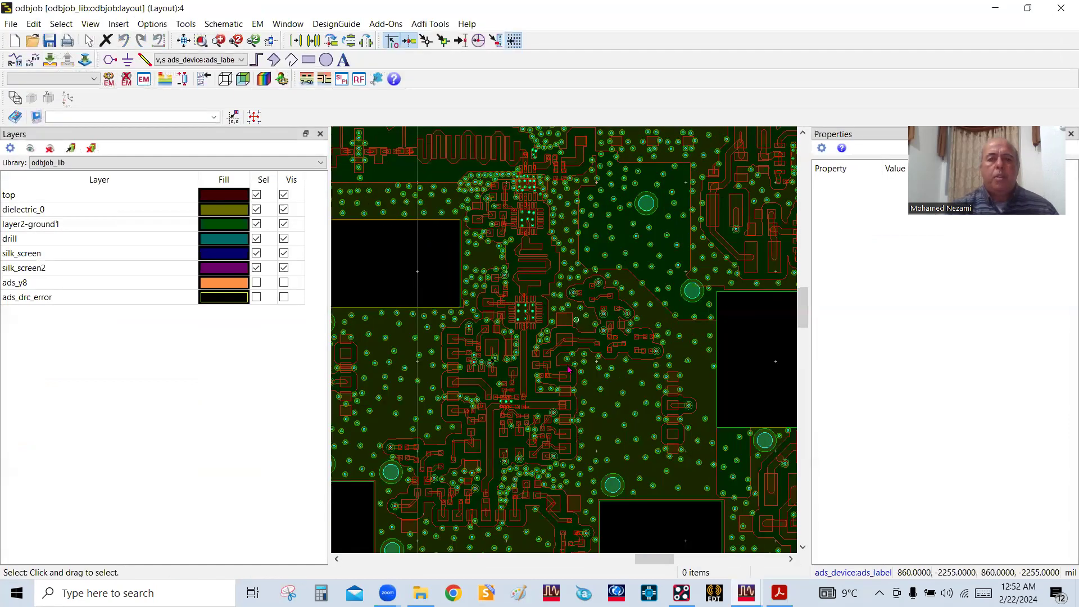
drag(537, 415, 567, 369)
scroll(566, 357, up, 1)
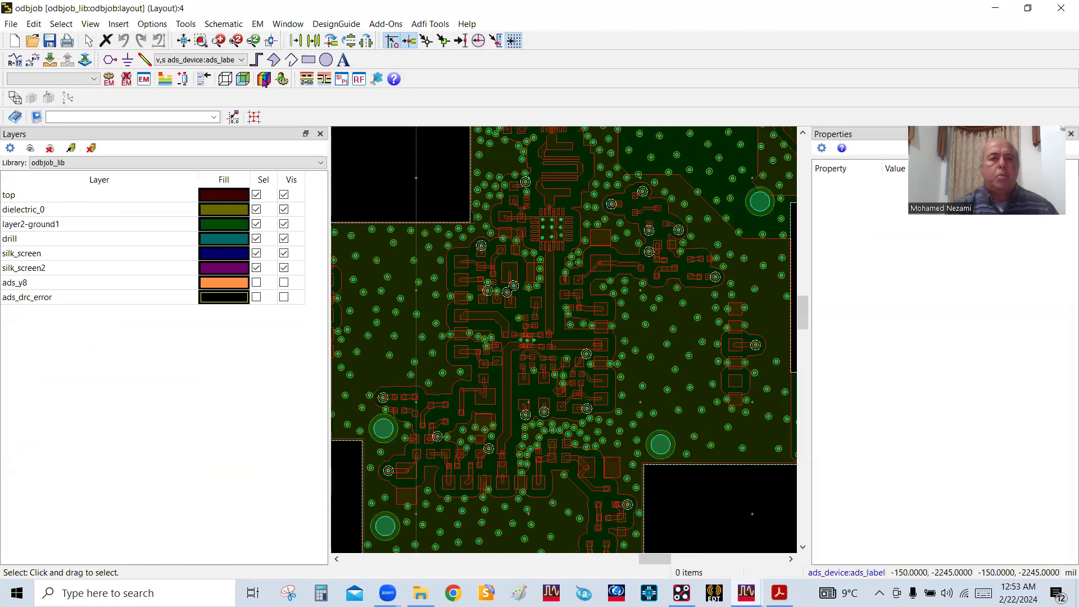
Make top:drawing the active layer and select the straight wide trace below the square chip and the bent wide trace beneath it
click(228, 61)
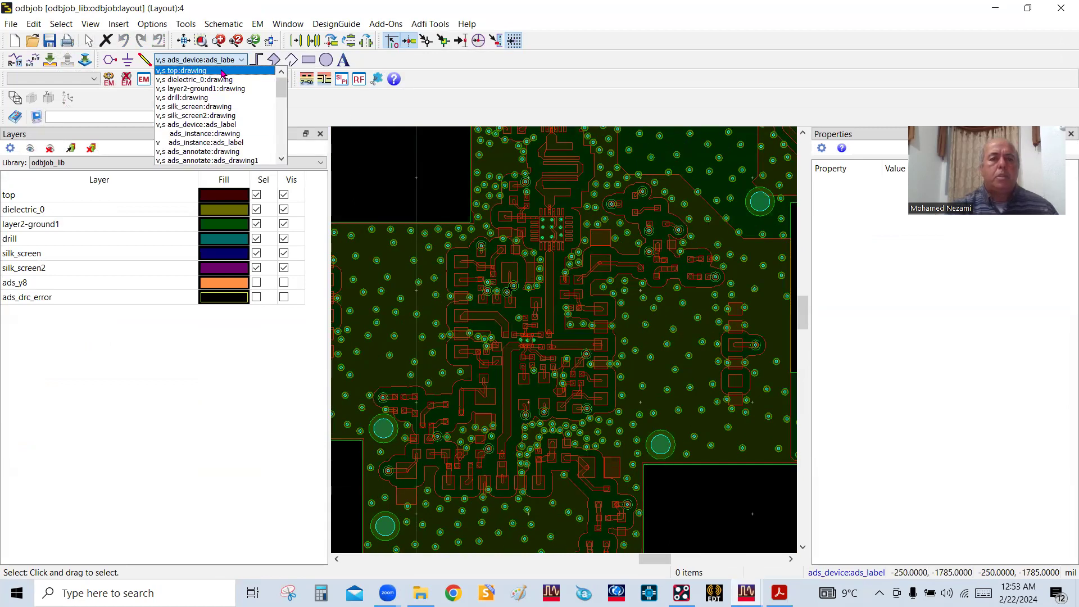
click(222, 71)
scroll(560, 375, up, 1)
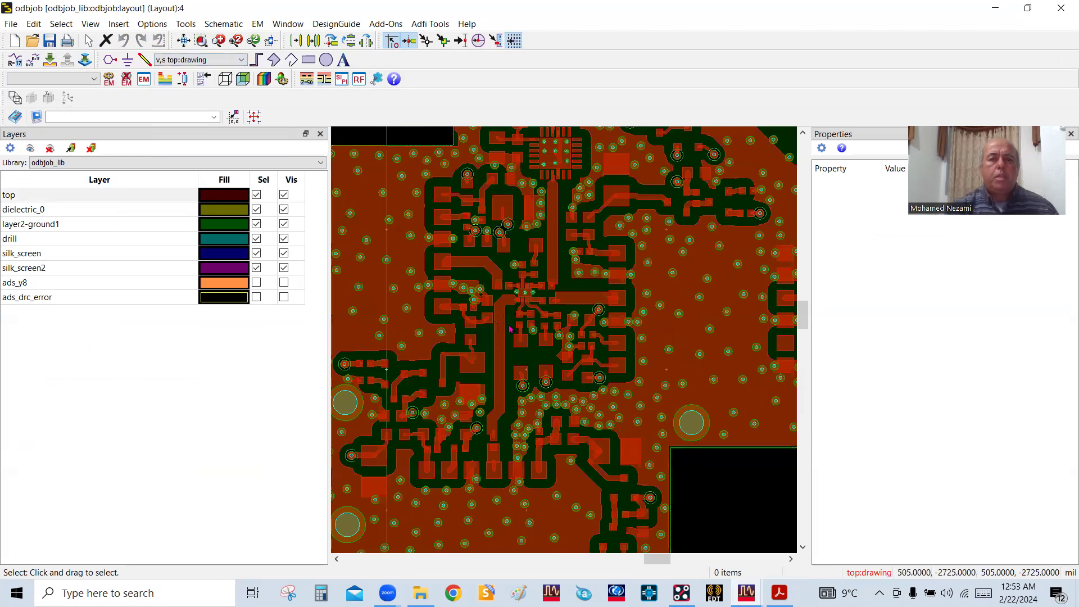
click(550, 238)
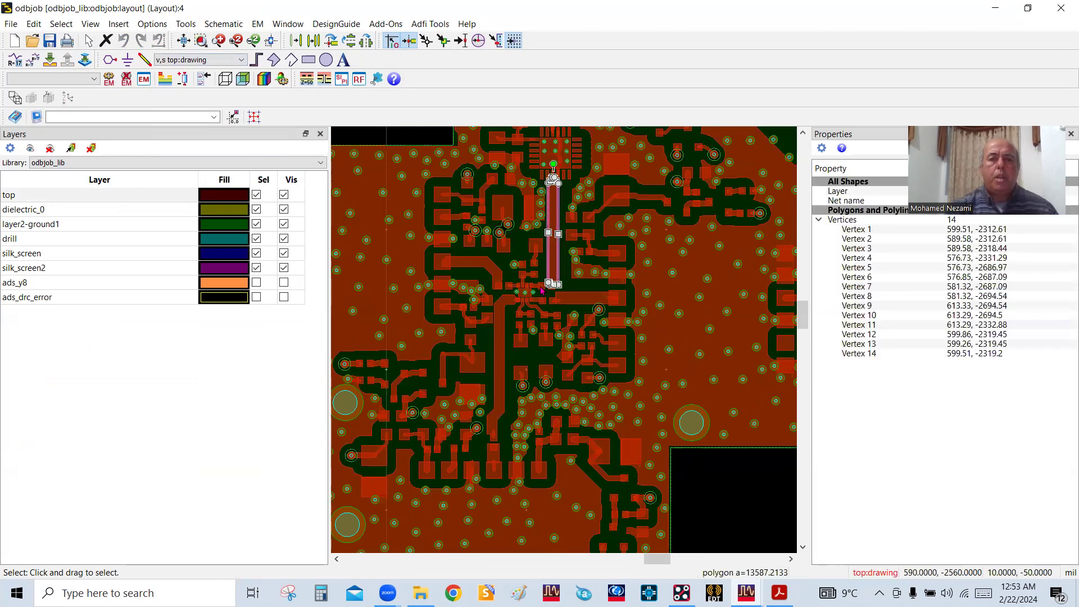
ctrl+click(504, 354)
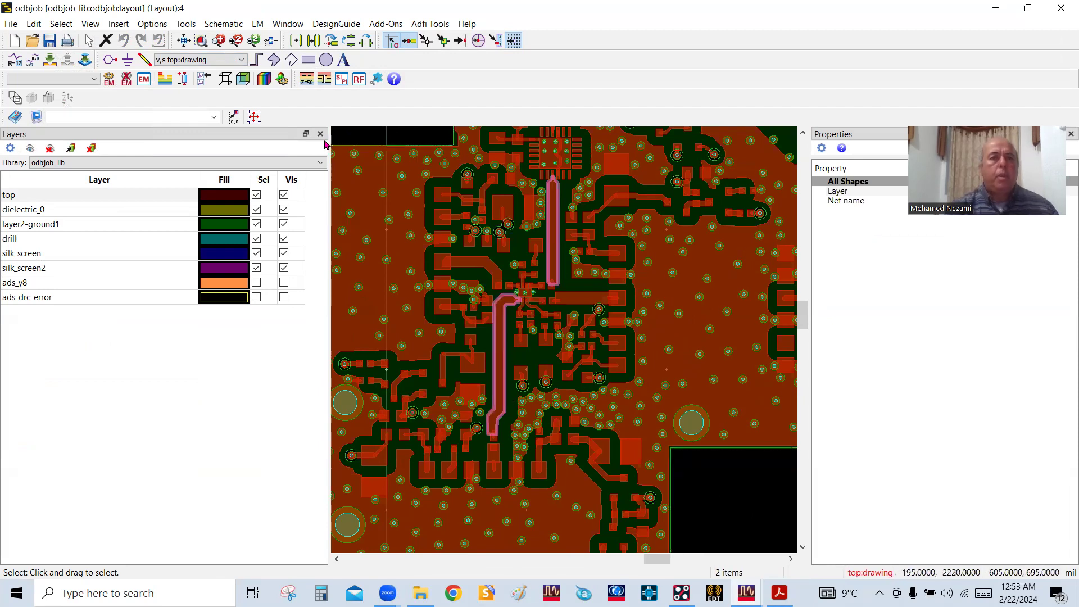
Start the EM Cookie Cutter on the two selected traces and preview the Convex Hull boundary with zero cut proximity
click(257, 23)
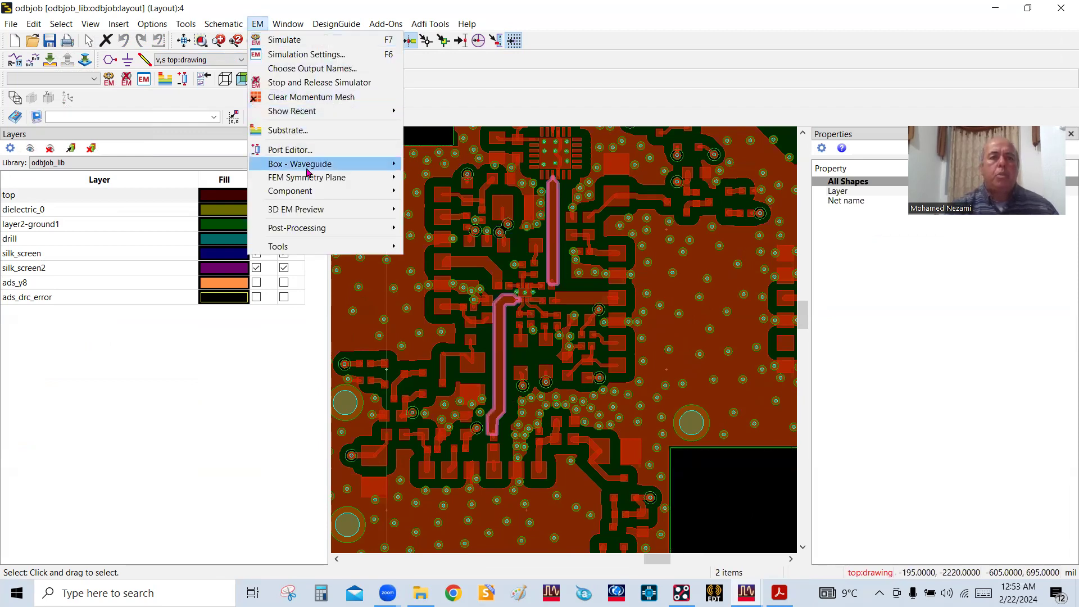
mouse_move(301, 247)
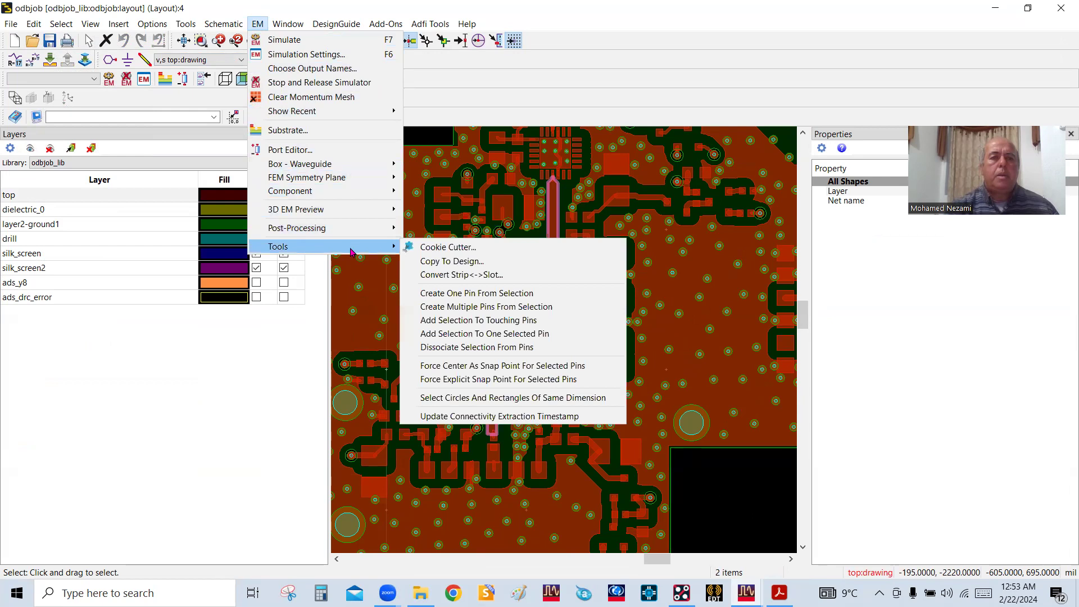
click(441, 247)
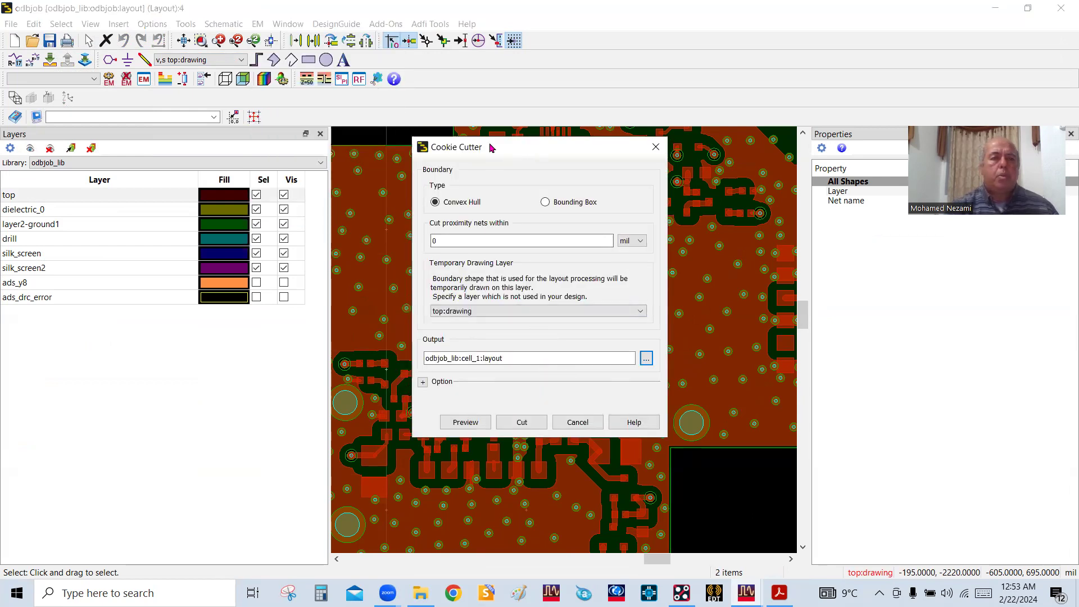
click(132, 372)
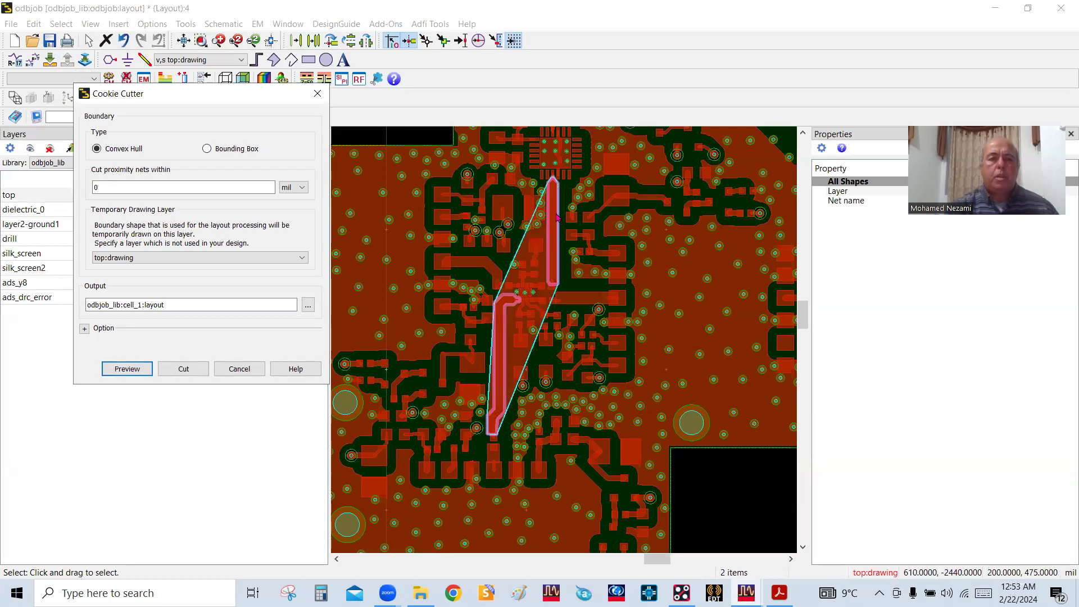
Set the Cookie Cutter's cut proximity for nets to 100 mil and preview the enlarged boundary
double_click(104, 187)
text(100)
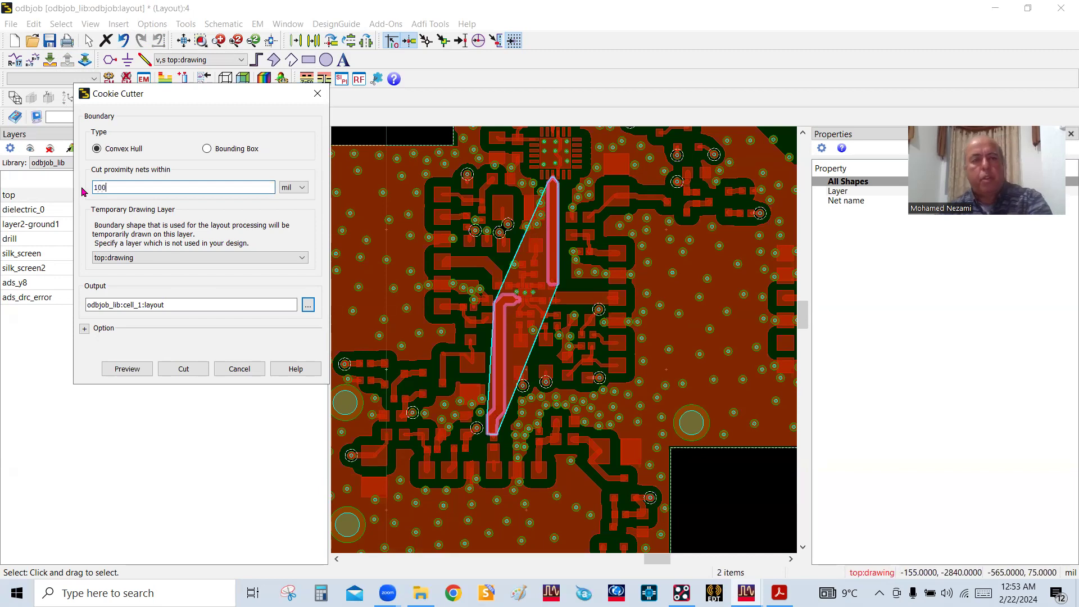
click(127, 368)
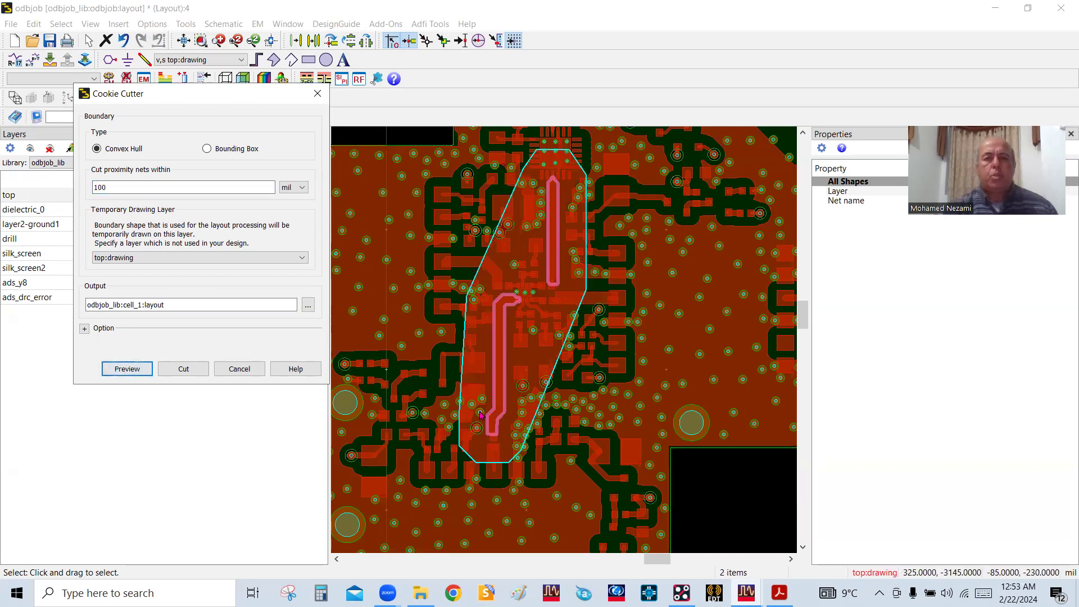
Inspect where the previewed cut boundary passes the chip at the upper trace end and the pads at the lower trace end
scroll(492, 365, up, 1)
scroll(493, 366, up, 2)
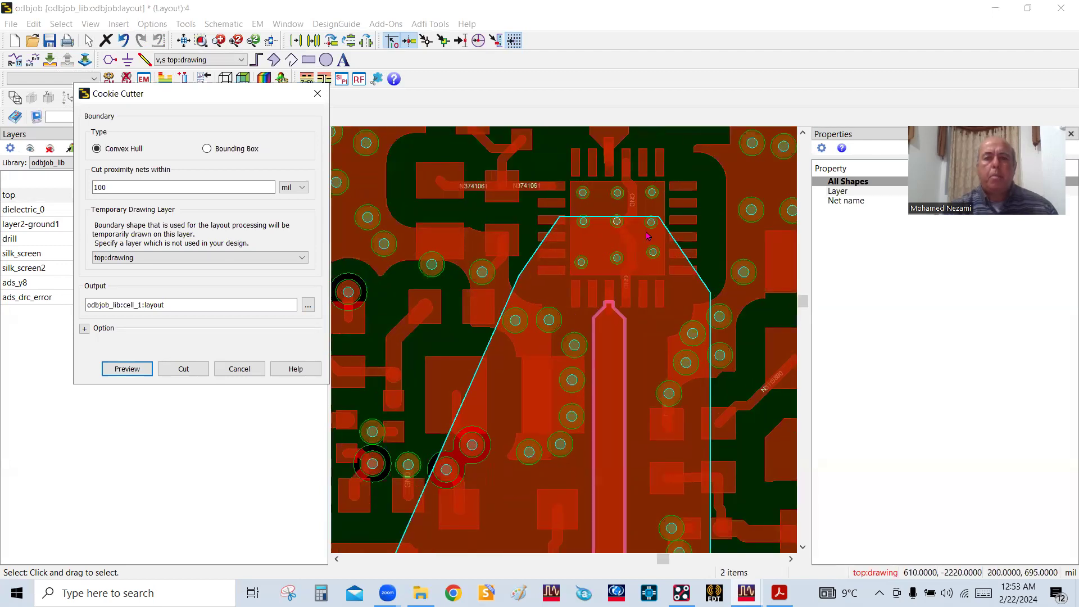
scroll(569, 284, up, 2)
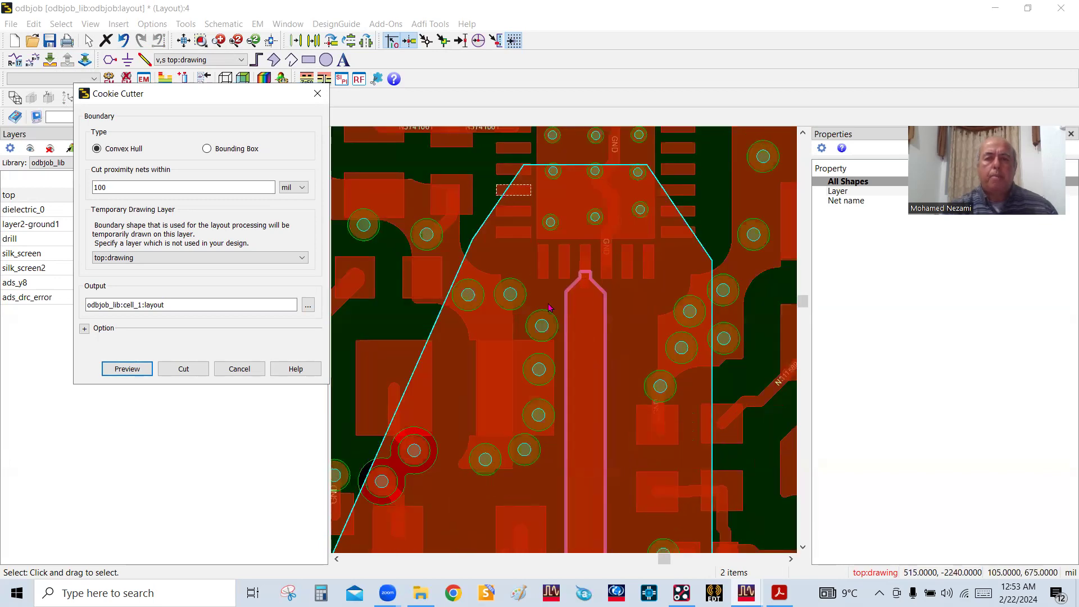
scroll(548, 307, down, 2)
scroll(563, 344, down, 2)
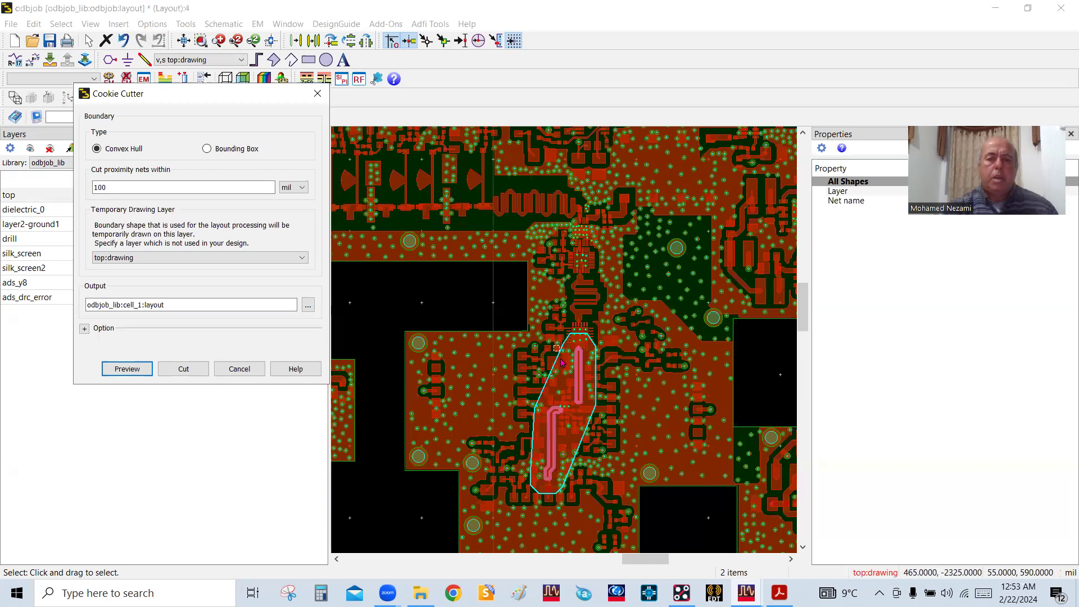
scroll(561, 494, up, 3)
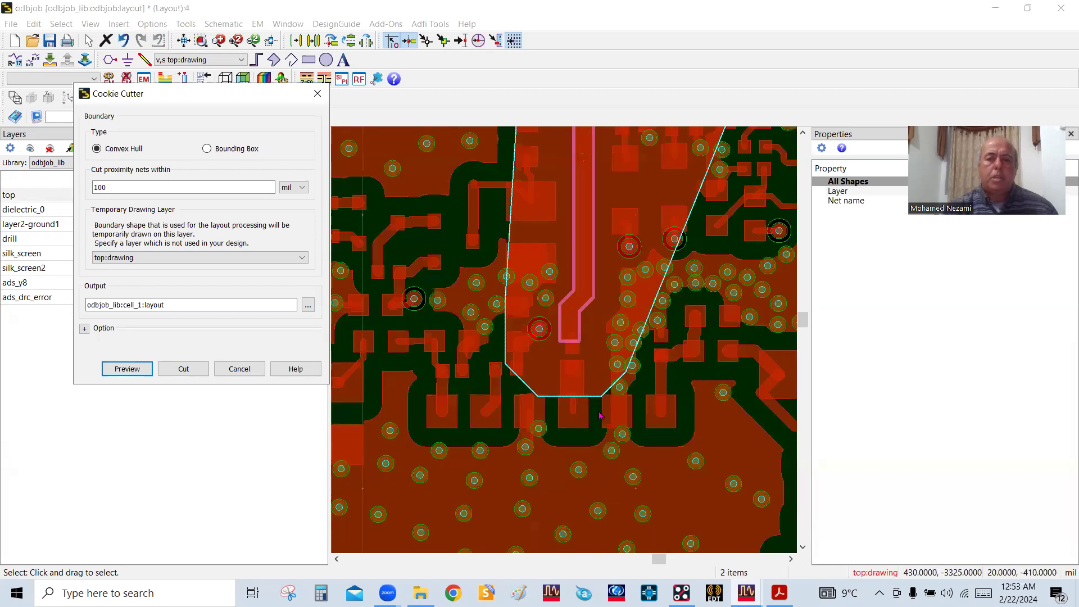
scroll(597, 393, up, 1)
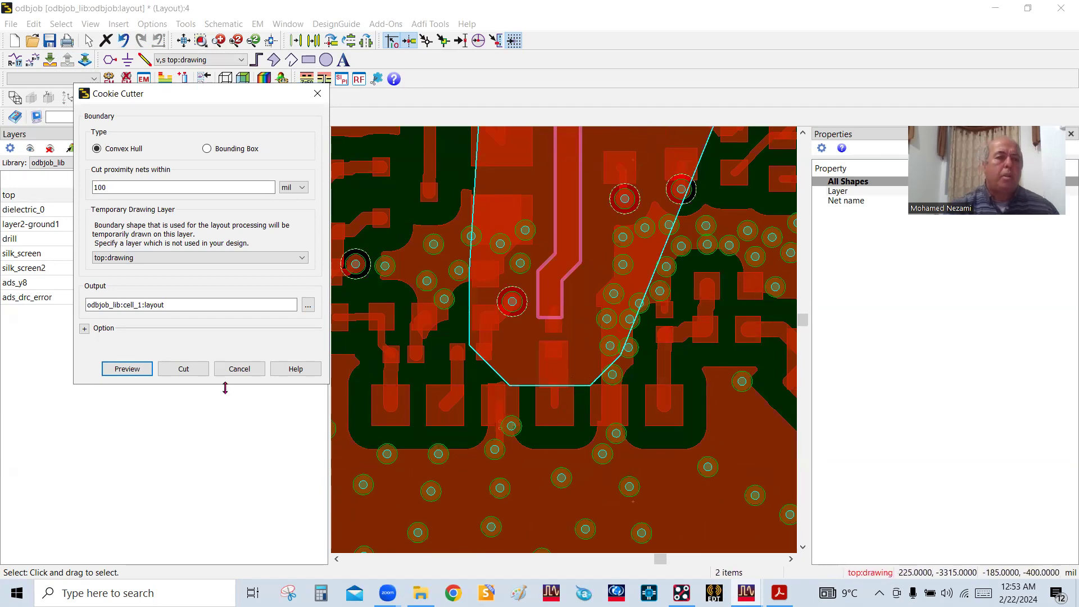
scroll(558, 282, down, 3)
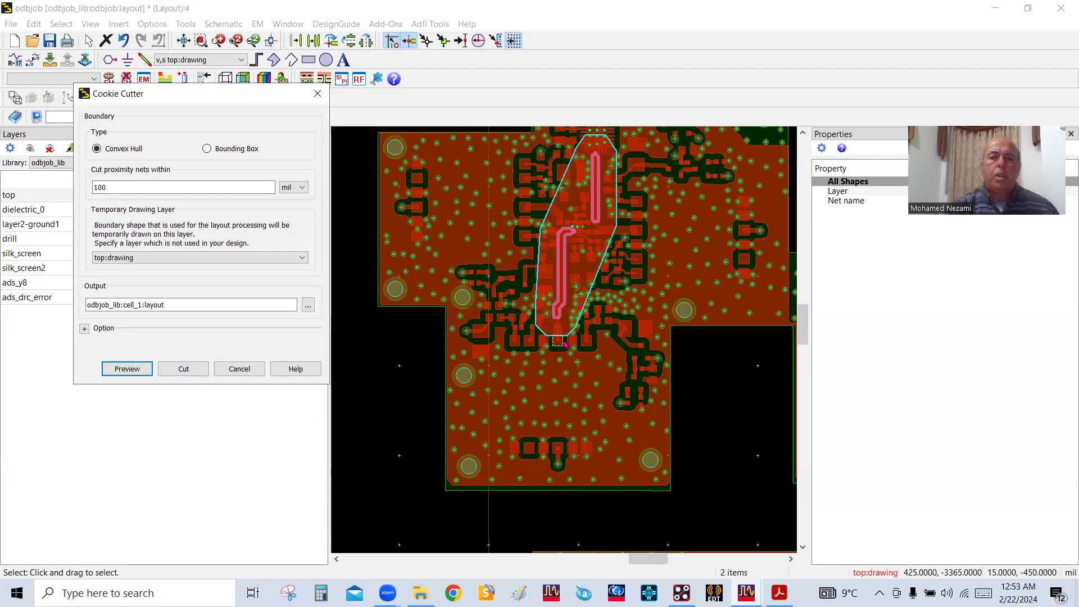
Cut the bounded region into odbjob_lib:cell_1:layout and make top:drawing the new layout's active layer
click(185, 369)
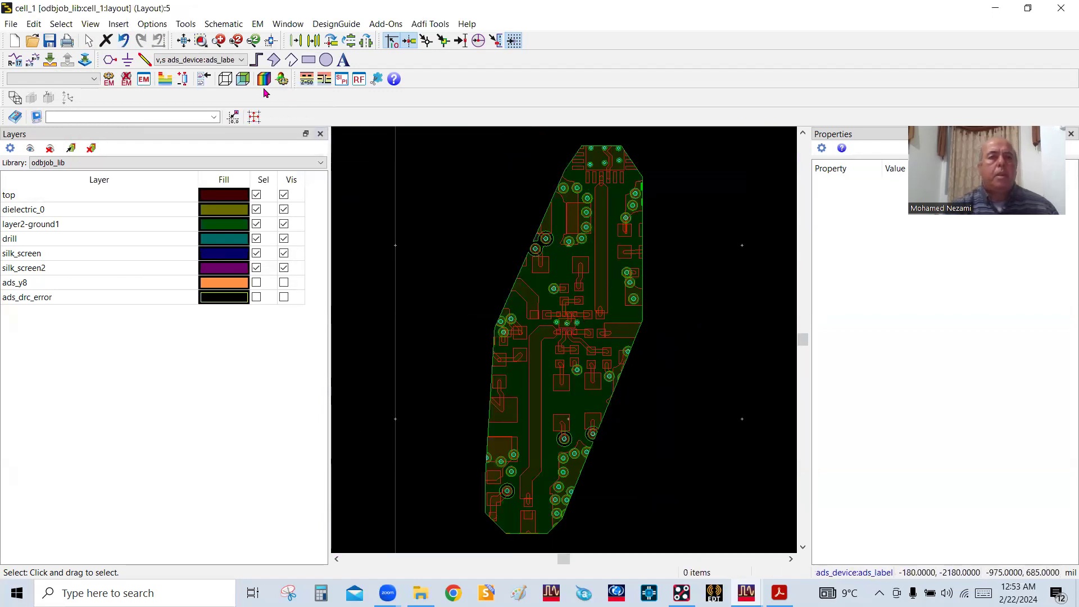
click(232, 59)
click(228, 72)
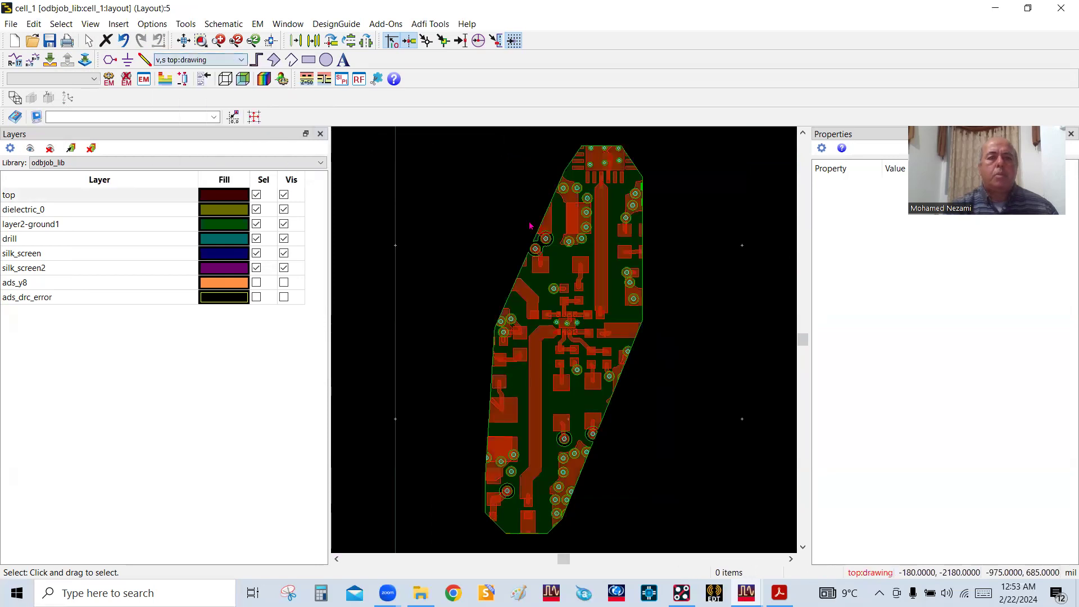
scroll(560, 318, up, 1)
scroll(560, 319, down, 2)
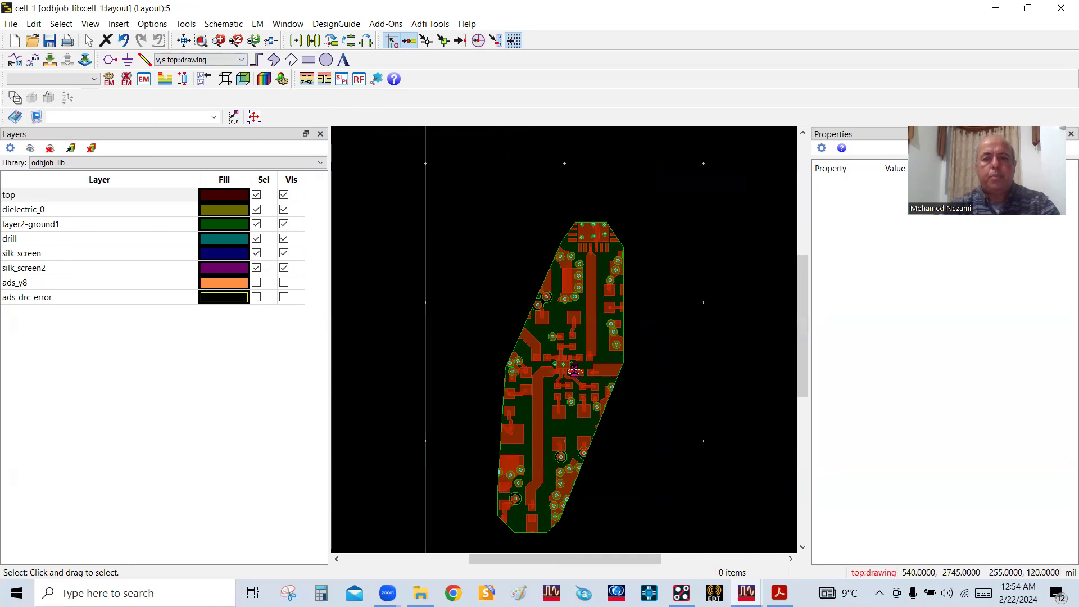
Examine the cut layout in 3D from several angles, including the traces, vias and ground plane, and return to the 2D view
key(3)
drag(625, 417, 575, 387)
scroll(578, 356, up, 4)
scroll(575, 386, down, 4)
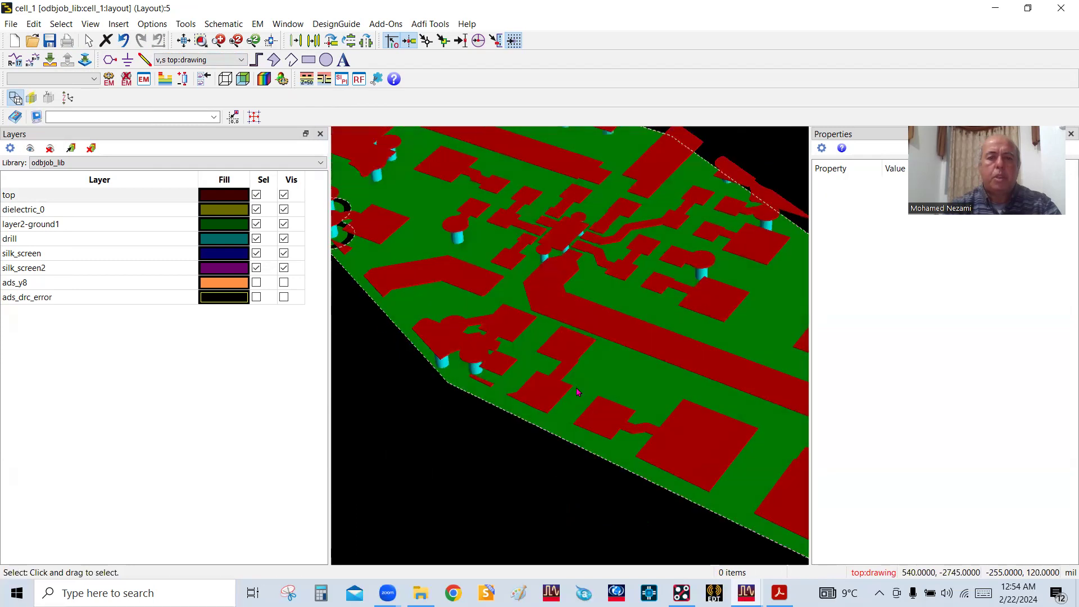
mouse_move(624, 336)
mouse_down()
mouse_move(503, 328)
mouse_move(470, 304)
mouse_move(561, 325)
mouse_move(626, 356)
mouse_up()
scroll(609, 349, down, 3)
key(Escape)
scroll(564, 332, up, 4)
scroll(538, 294, up, 2)
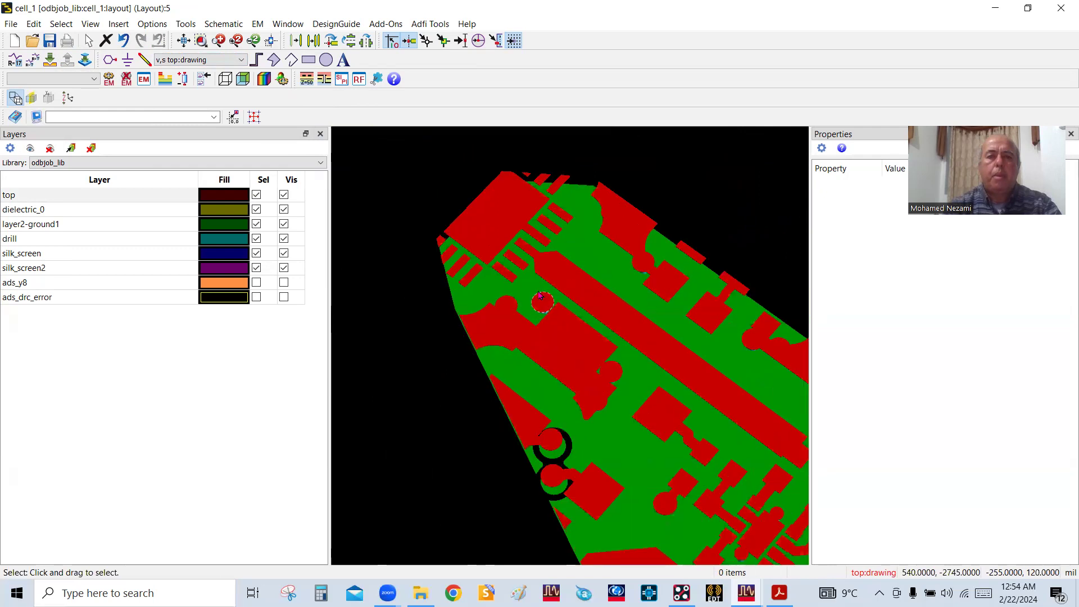
scroll(550, 285, down, 7)
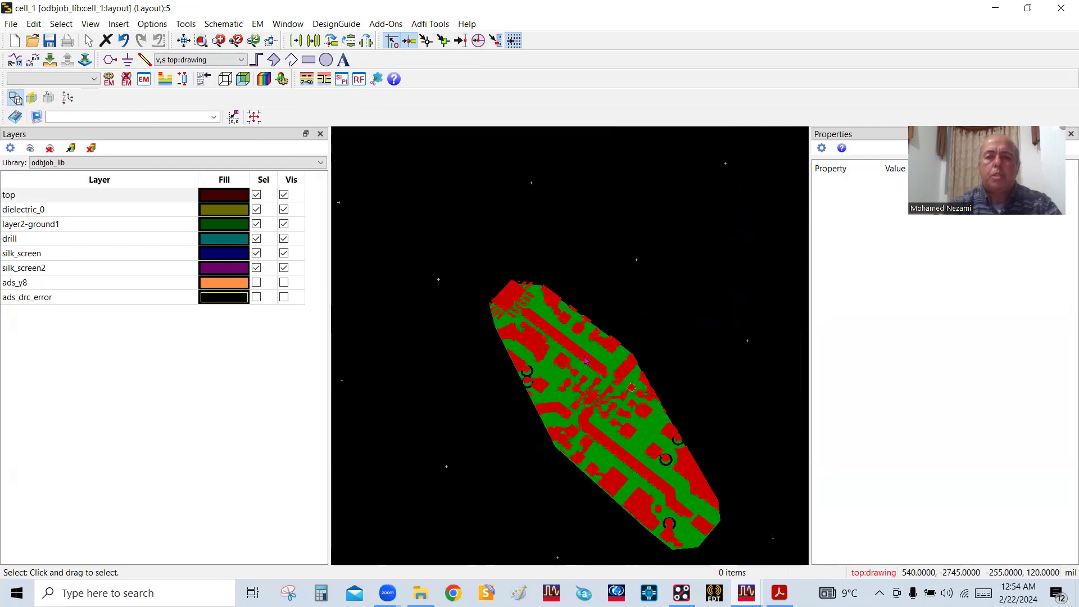
scroll(563, 353, up, 2)
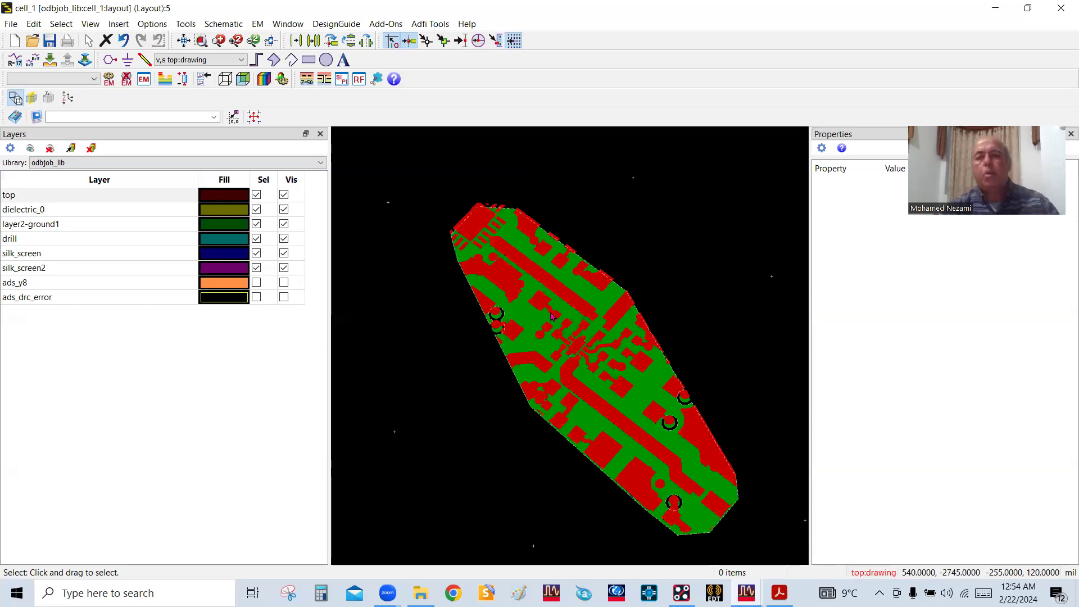
key(F3)
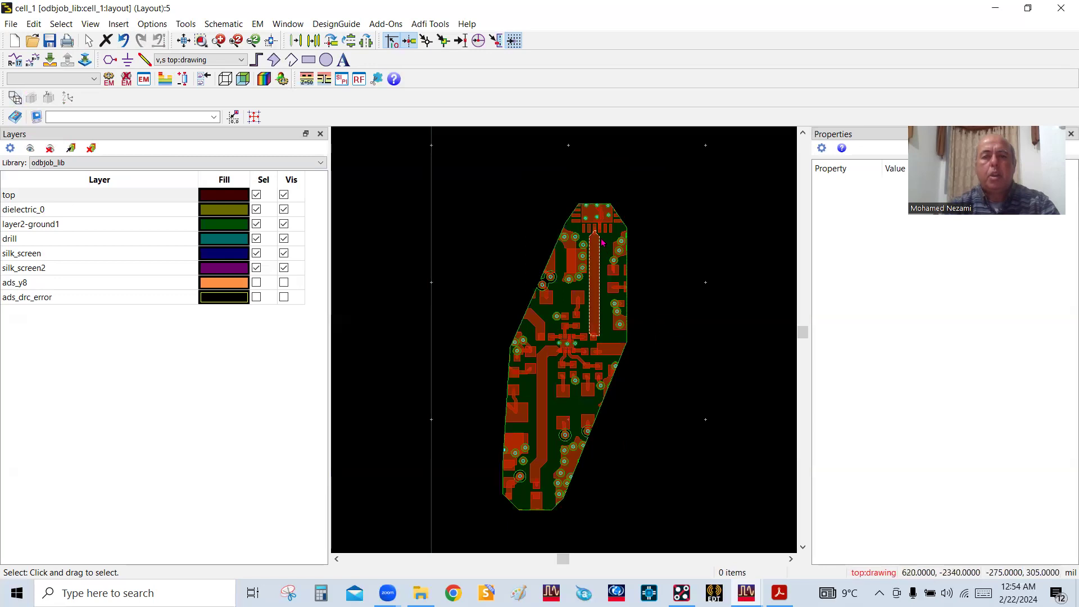
Inspect both ends of the upper and lower RF traces in the 2D layout, including the chip pads and component pads they meet
scroll(562, 356, up, 5)
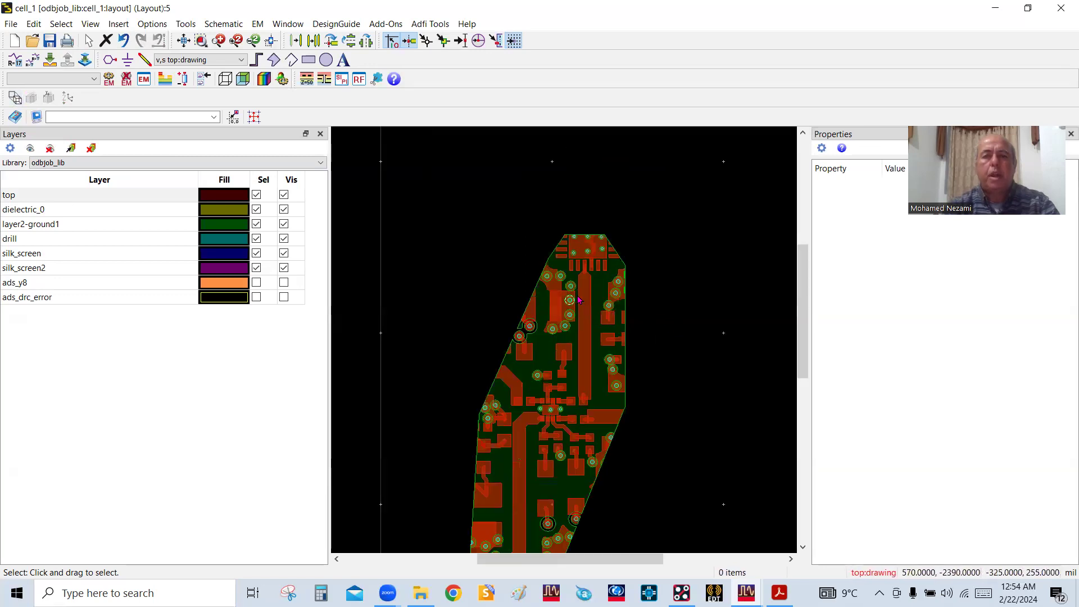
scroll(564, 348, up, 1)
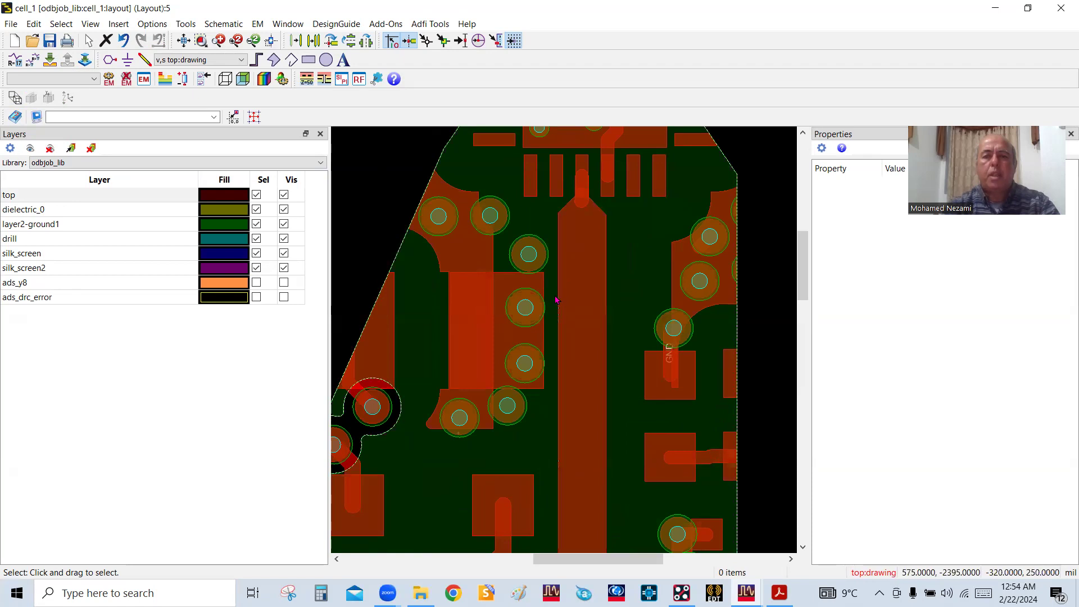
scroll(535, 423, down, 6)
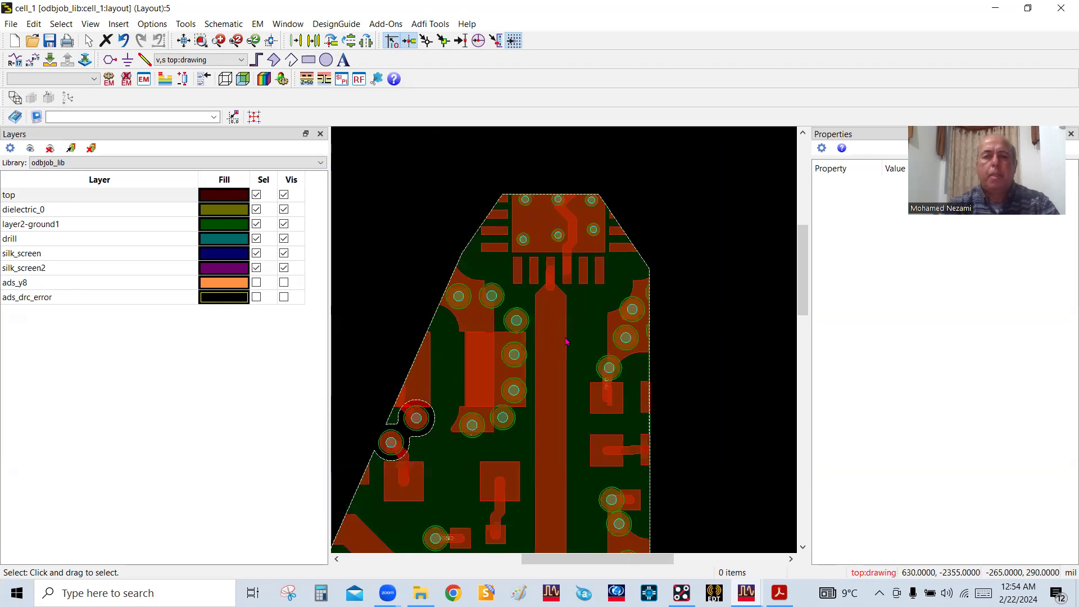
scroll(534, 422, up, 5)
scroll(562, 360, down, 5)
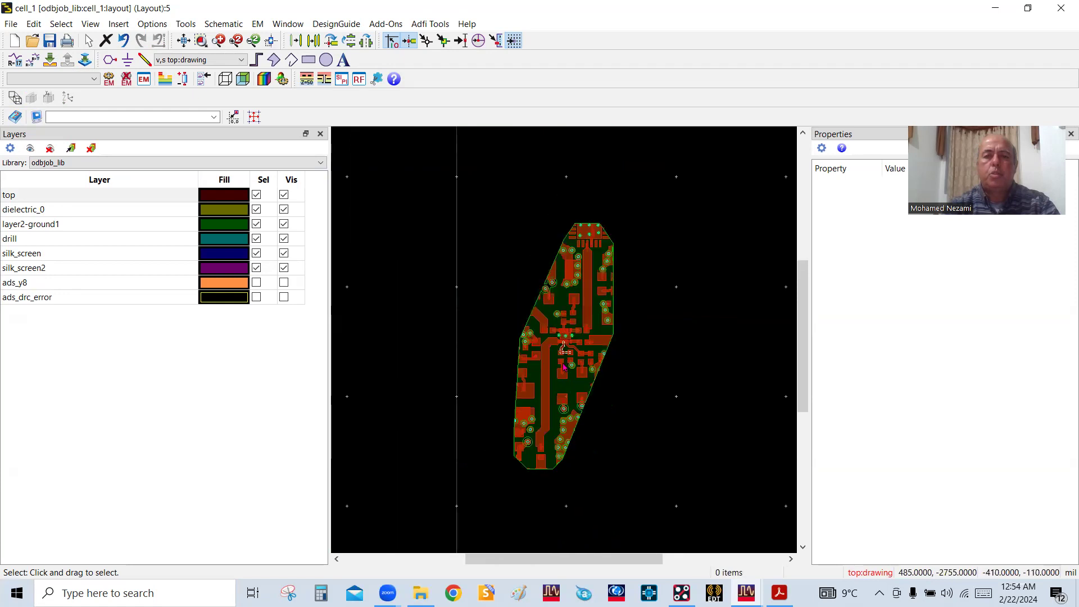
scroll(564, 351, up, 6)
scroll(540, 430, up, 2)
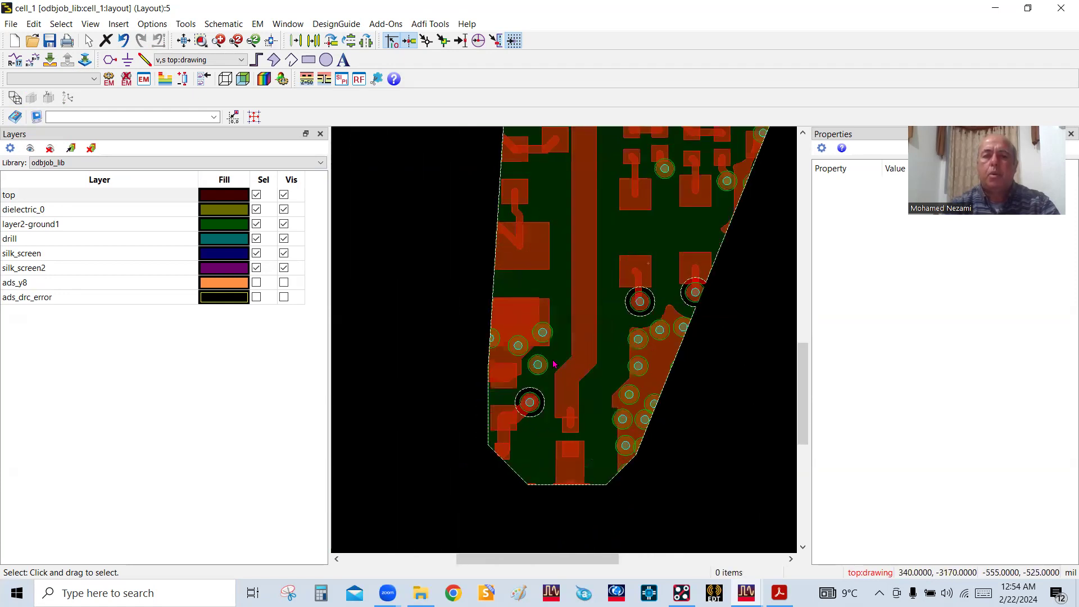
scroll(565, 362, down, 5)
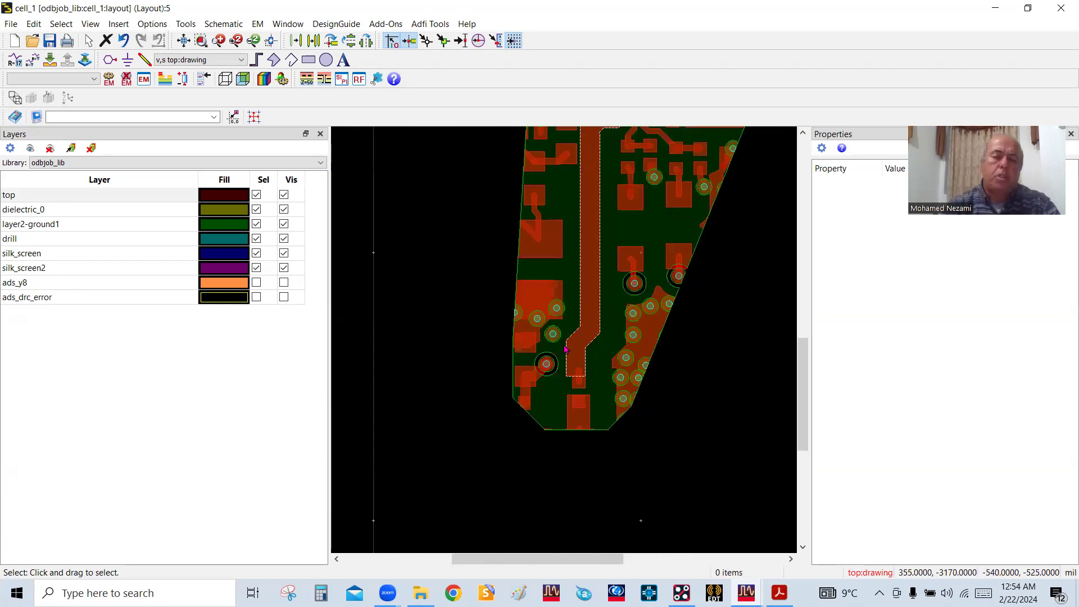
scroll(586, 305, up, 4)
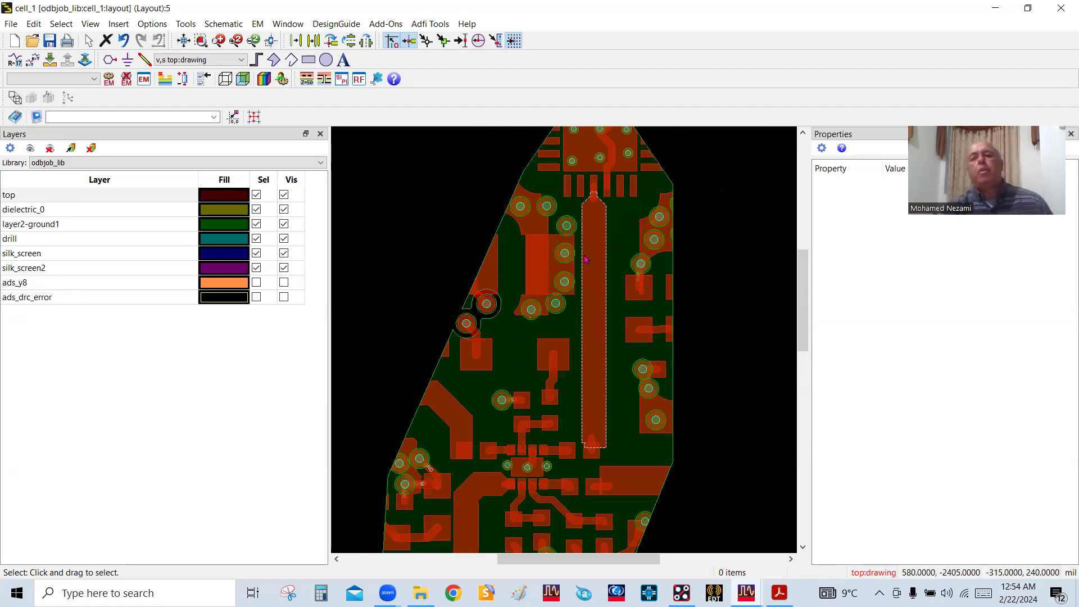
scroll(584, 259, down, 4)
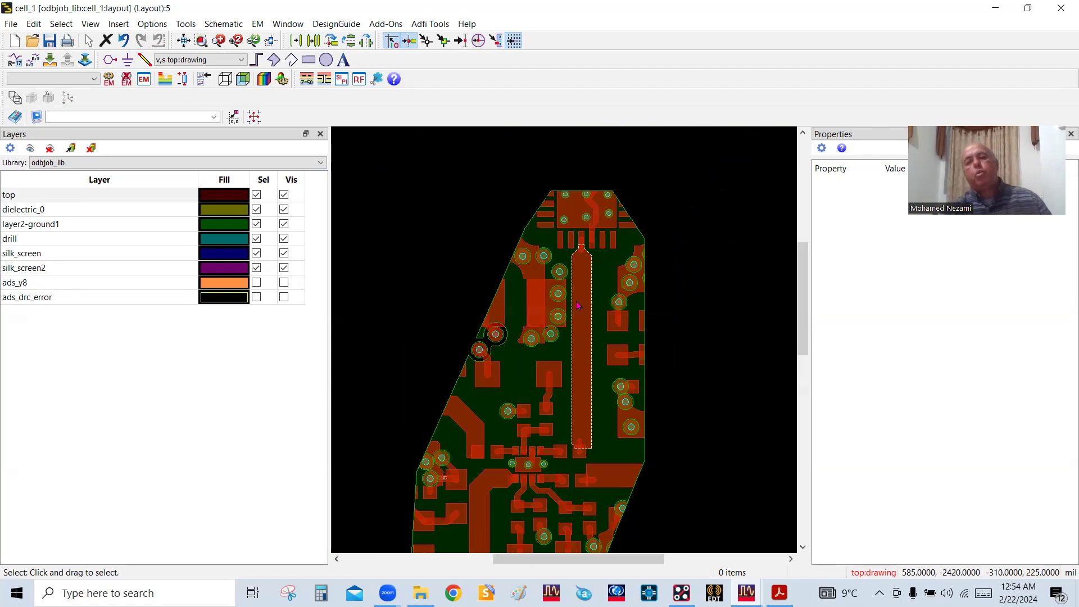
scroll(563, 361, down, 2)
scroll(550, 366, up, 2)
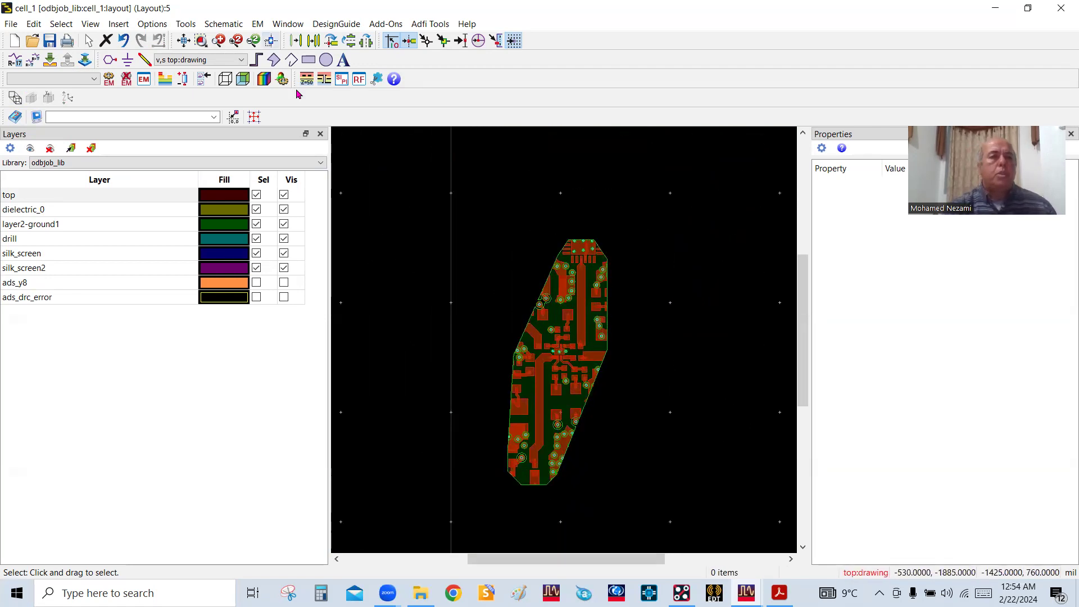
Place dot pins P1 and P2 on the upper RF trace: P1 at its top chip pad, P2 on the pad at its lower end
click(111, 60)
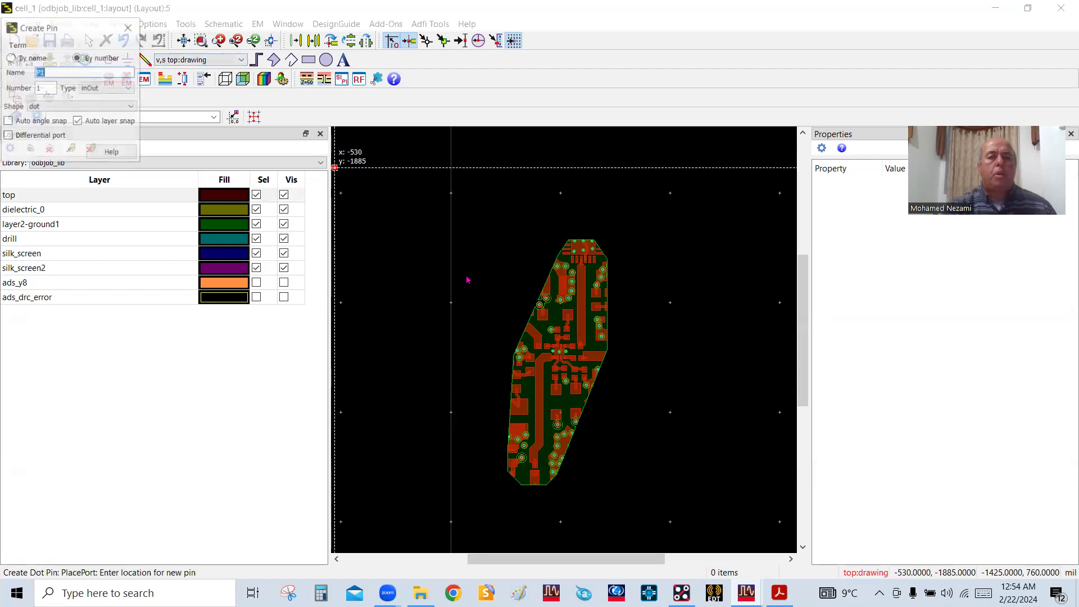
scroll(559, 331, up, 4)
scroll(559, 334, up, 2)
click(551, 294)
scroll(569, 341, down, 4)
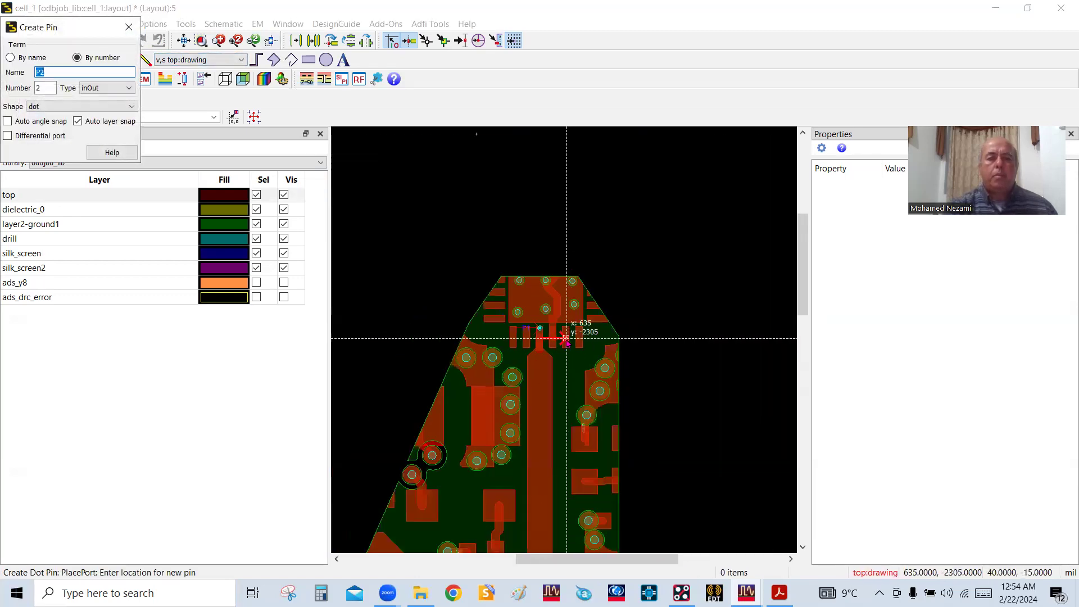
scroll(563, 343, up, 4)
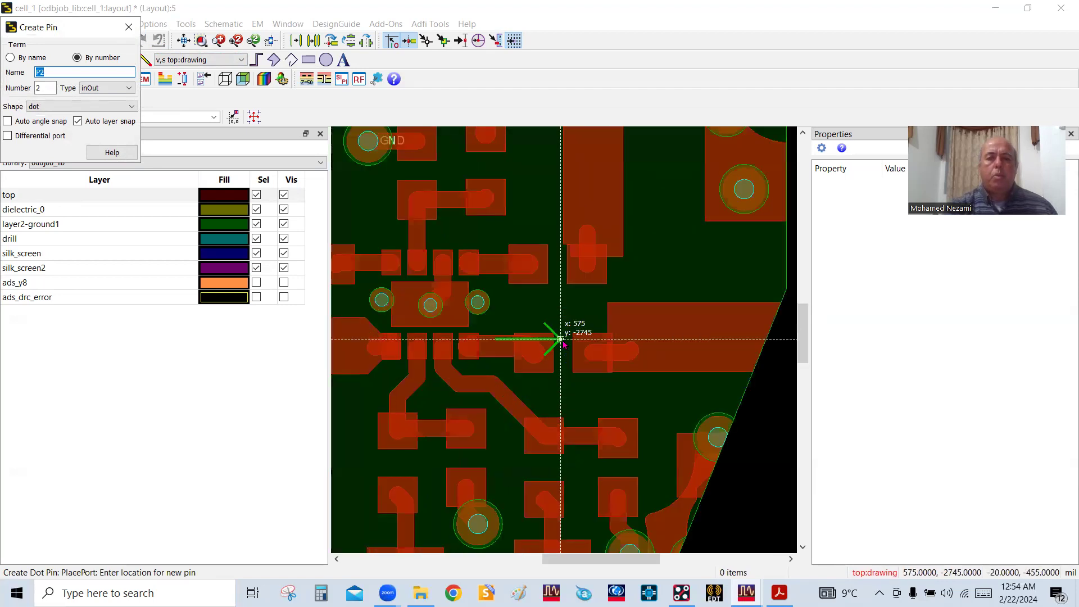
click(585, 275)
scroll(623, 315, down, 2)
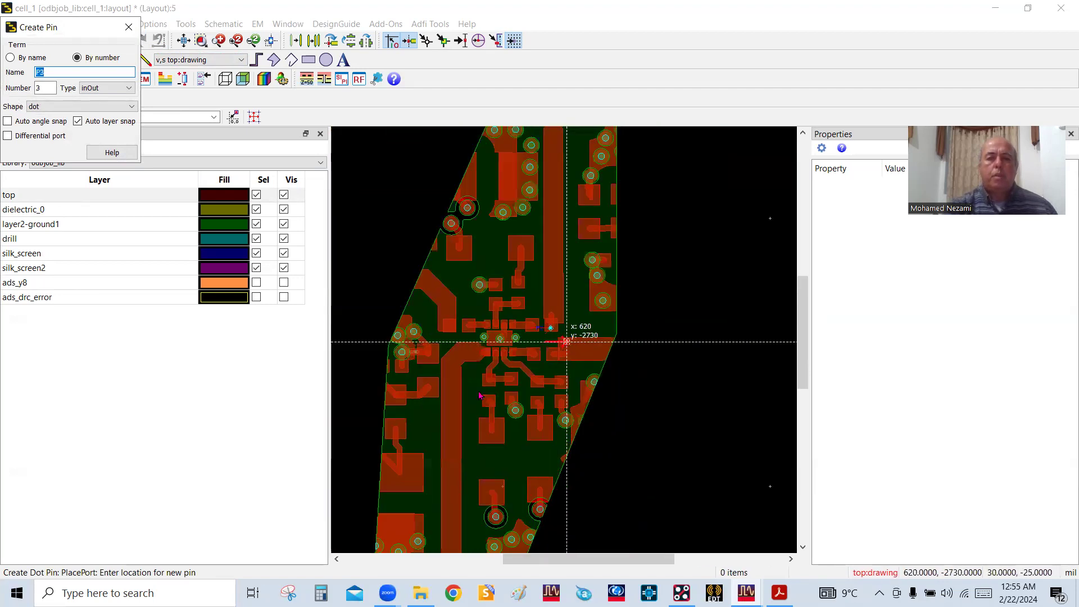
Place pins P3 and P4 on the lower RF trace, at the central chip's pad and the bottom-end pad, and finish pin creation
scroll(565, 340, up, 3)
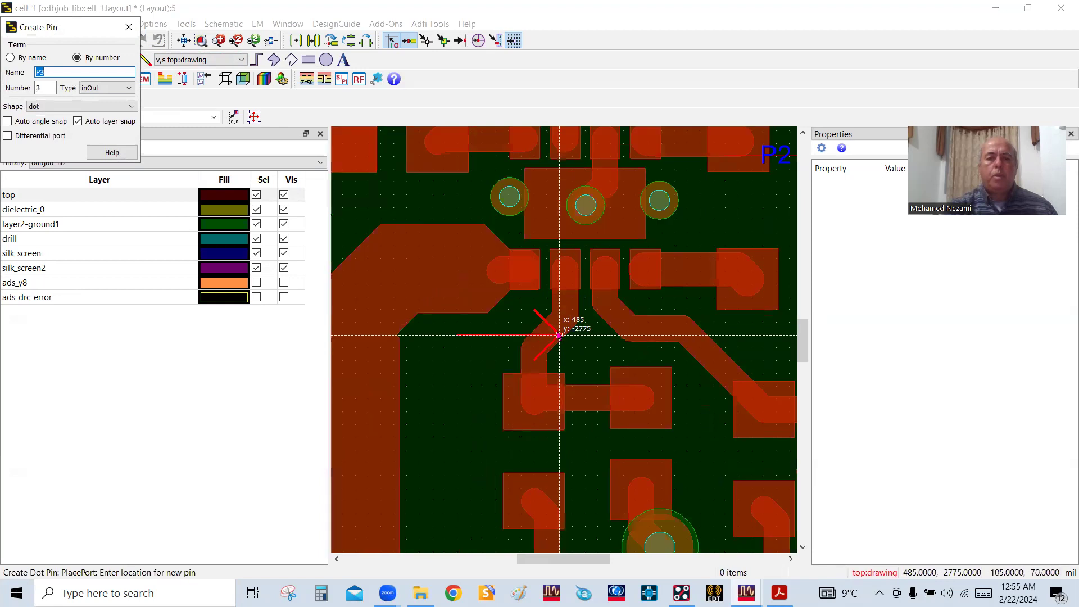
click(525, 279)
scroll(566, 338, down, 3)
scroll(565, 338, down, 3)
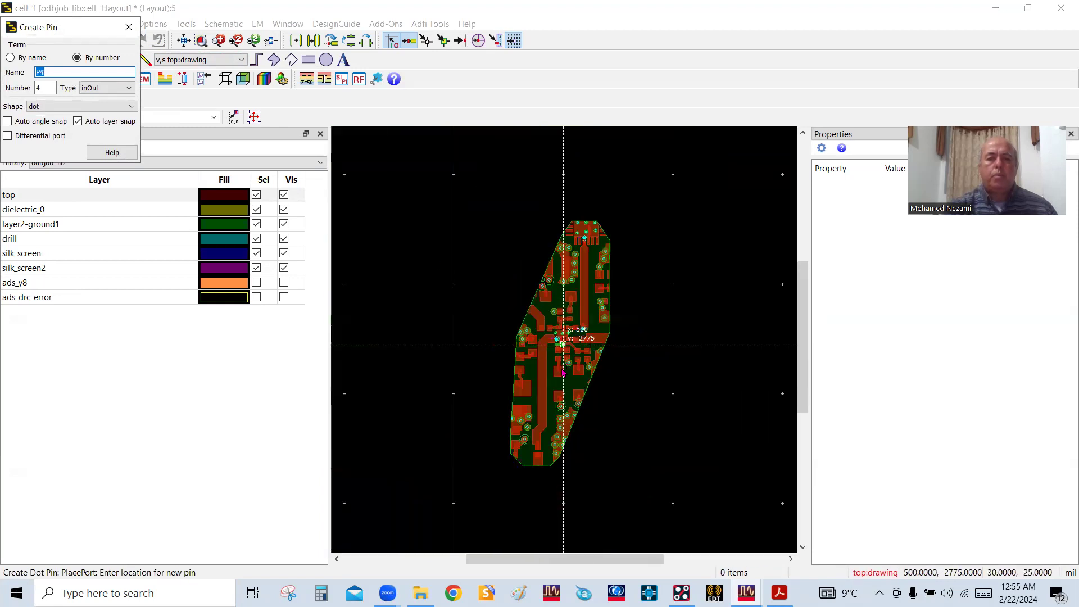
scroll(554, 393, up, 5)
scroll(561, 338, up, 2)
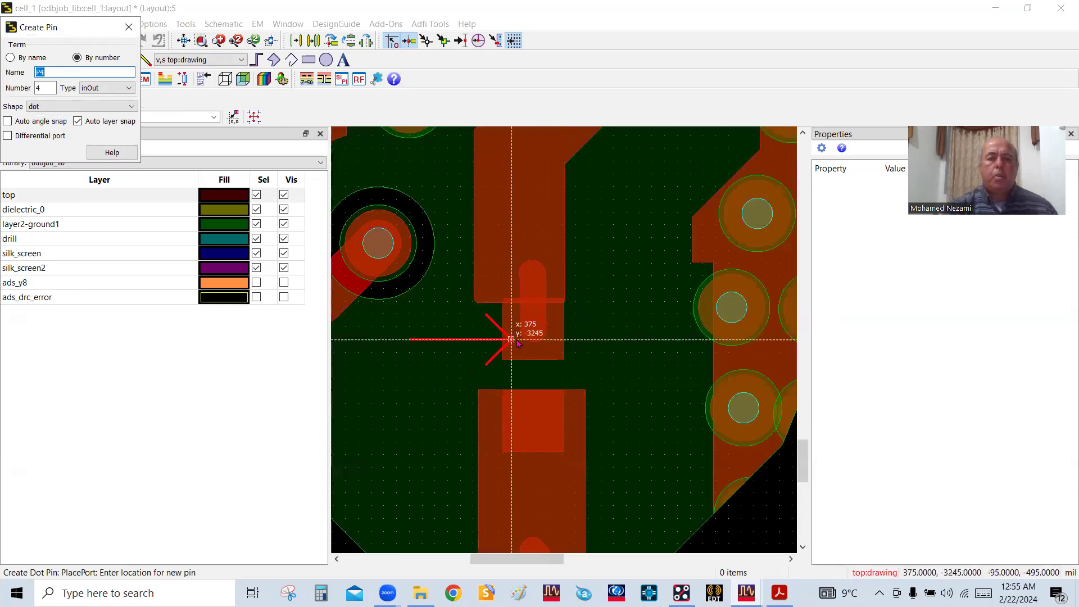
click(562, 338)
scroll(567, 346, down, 1)
scroll(567, 347, down, 2)
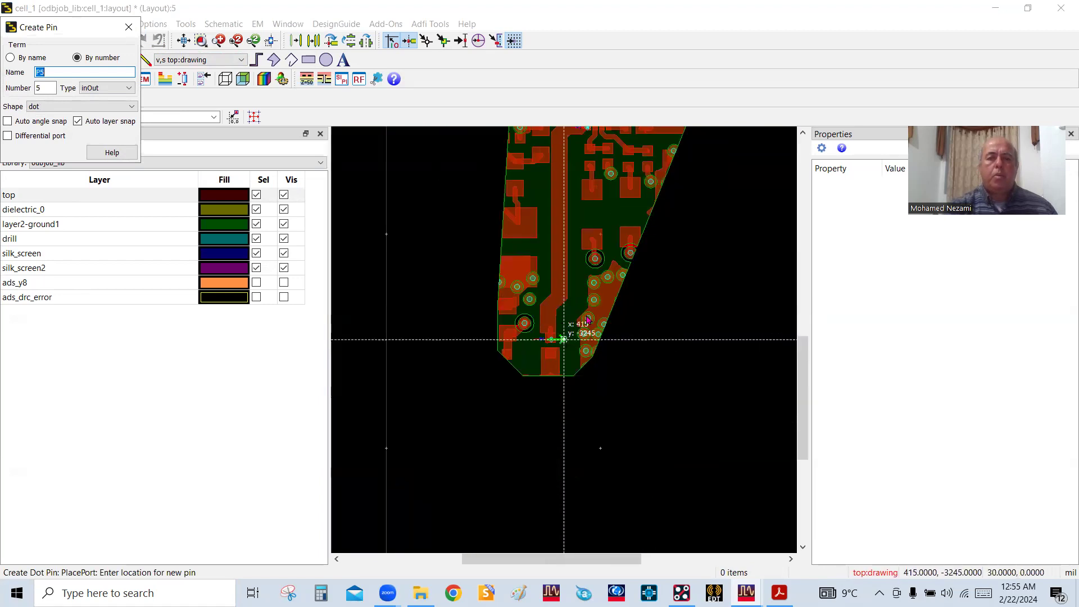
right_click(602, 258)
click(390, 213)
key(Escape)
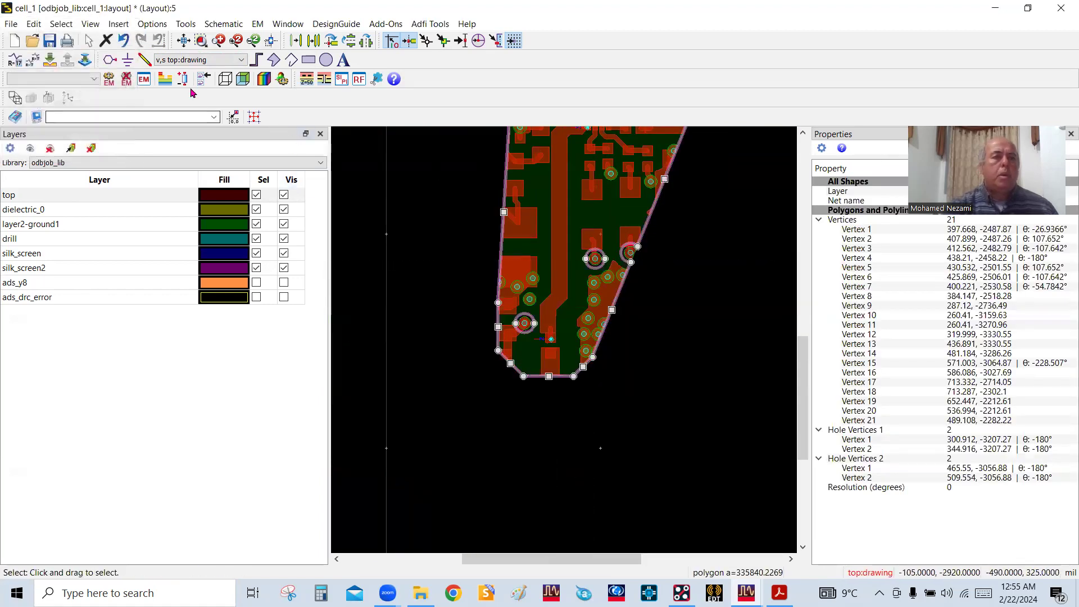
Set the dielectric between top and layer2-ground1 in the tech substrate to Rogers_RO4003 (3.55) and save the substrate
click(164, 78)
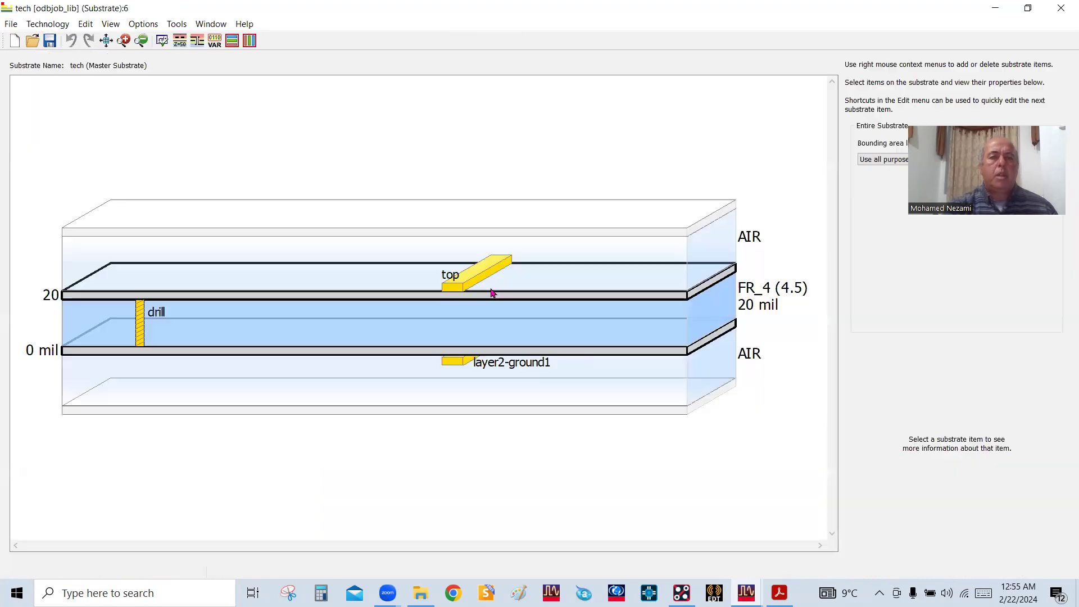
click(502, 339)
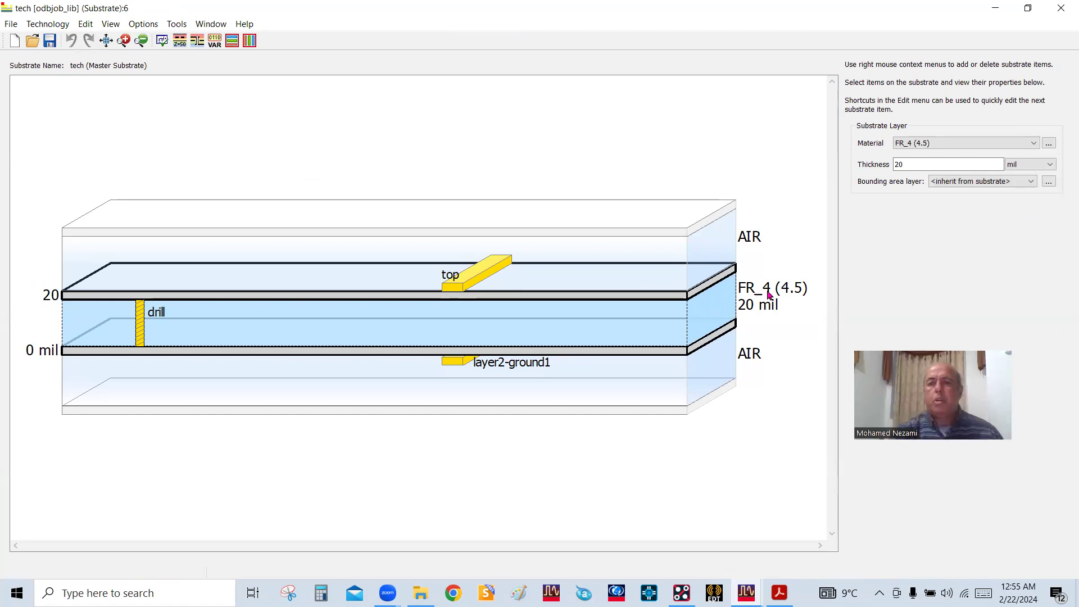
click(1034, 144)
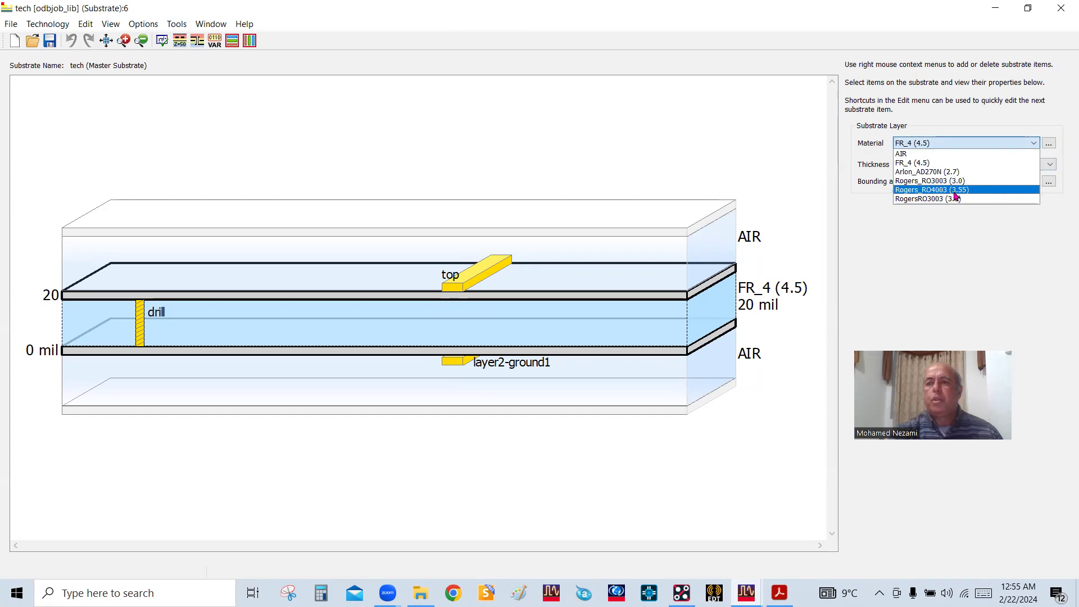
click(955, 190)
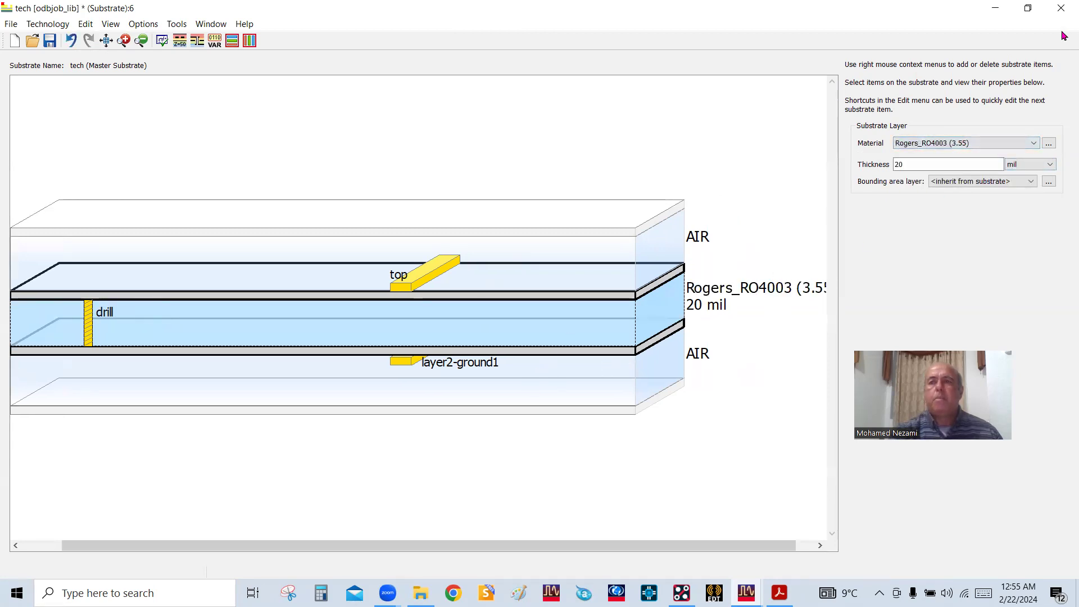
click(1063, 5)
click(526, 316)
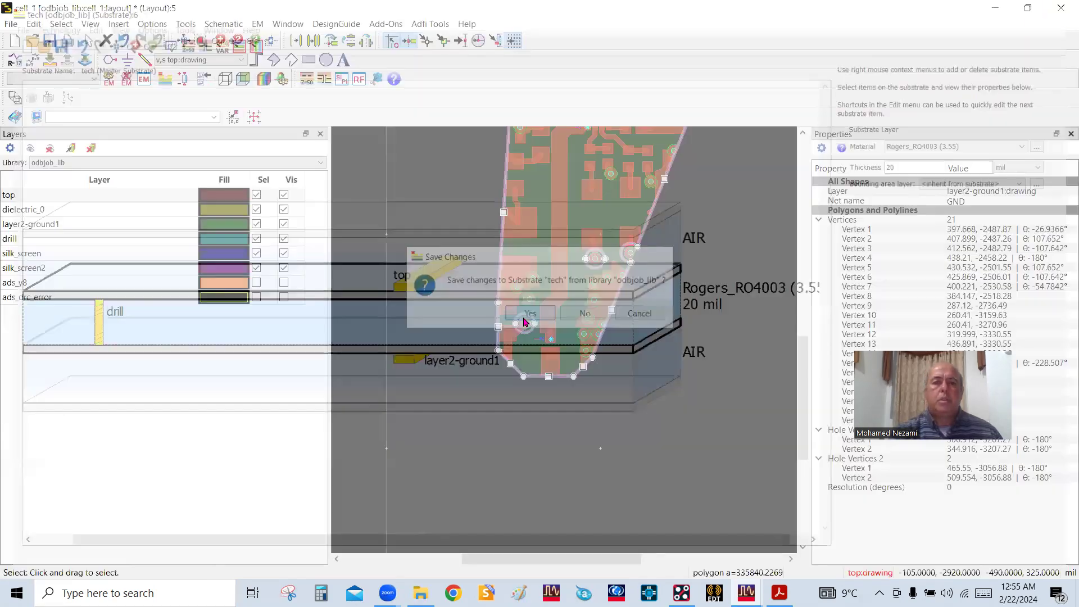
Create a new RFPro setup named rfpro for odbjob_lib:cell_1:layout with the odbjob_lib:tech substrate
click(677, 353)
scroll(591, 339, down, 5)
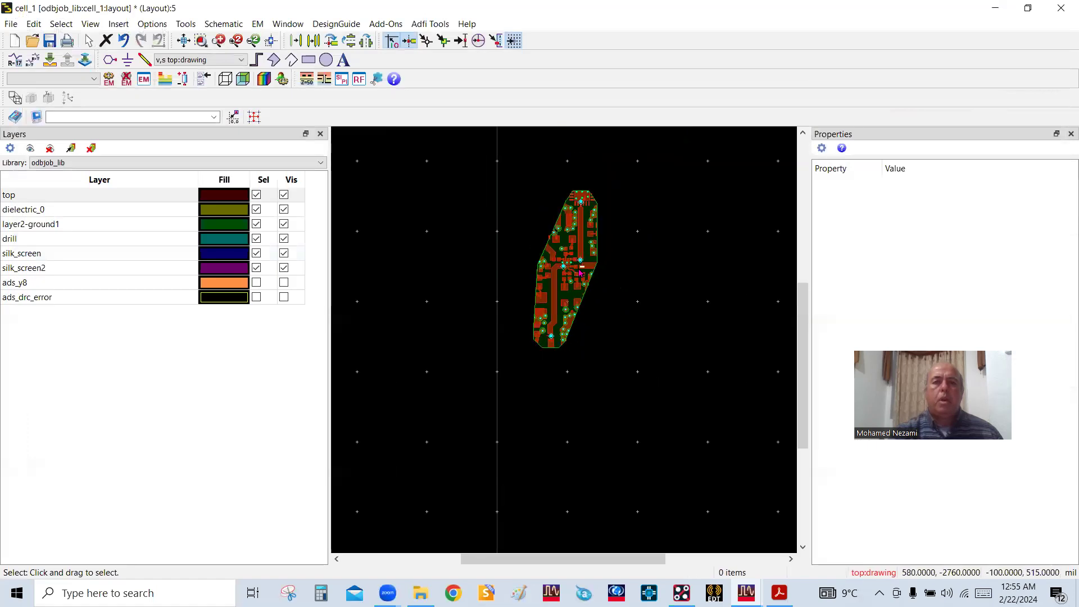
scroll(566, 333, up, 3)
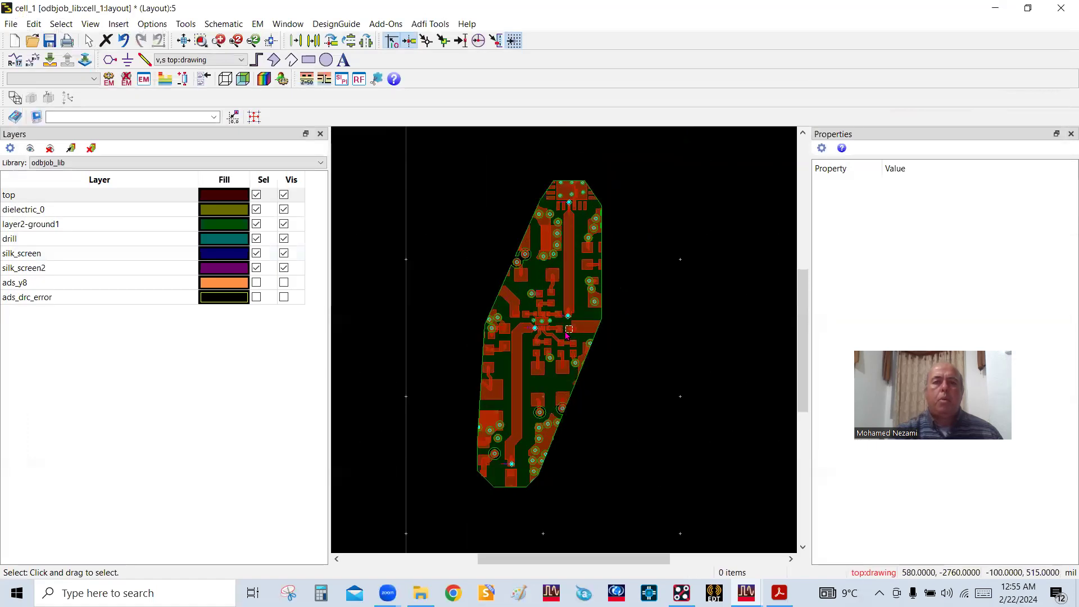
click(354, 81)
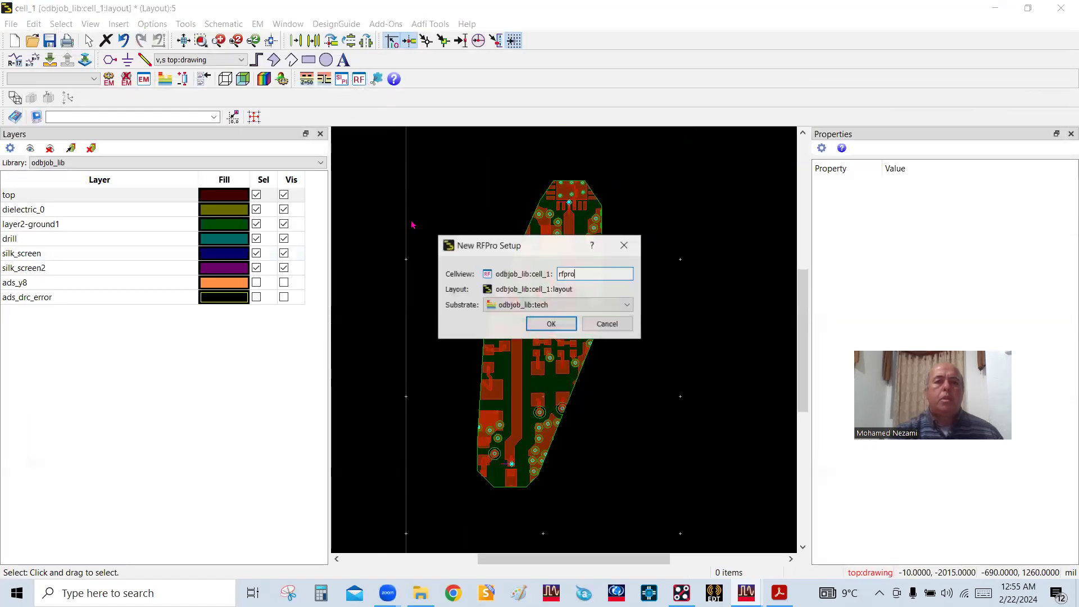
click(547, 325)
click(581, 324)
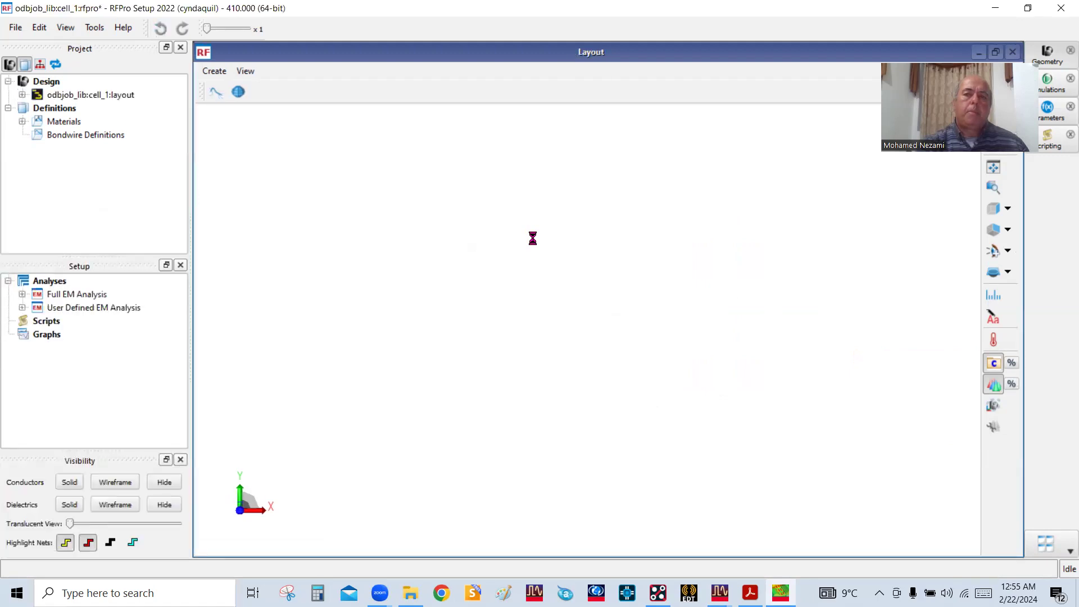
Stretch the 3D layout's vertical scale to x 23, examine the traces and vias, and expand the odbjob_lib:cell_1:layout design
drag(593, 354, 701, 282)
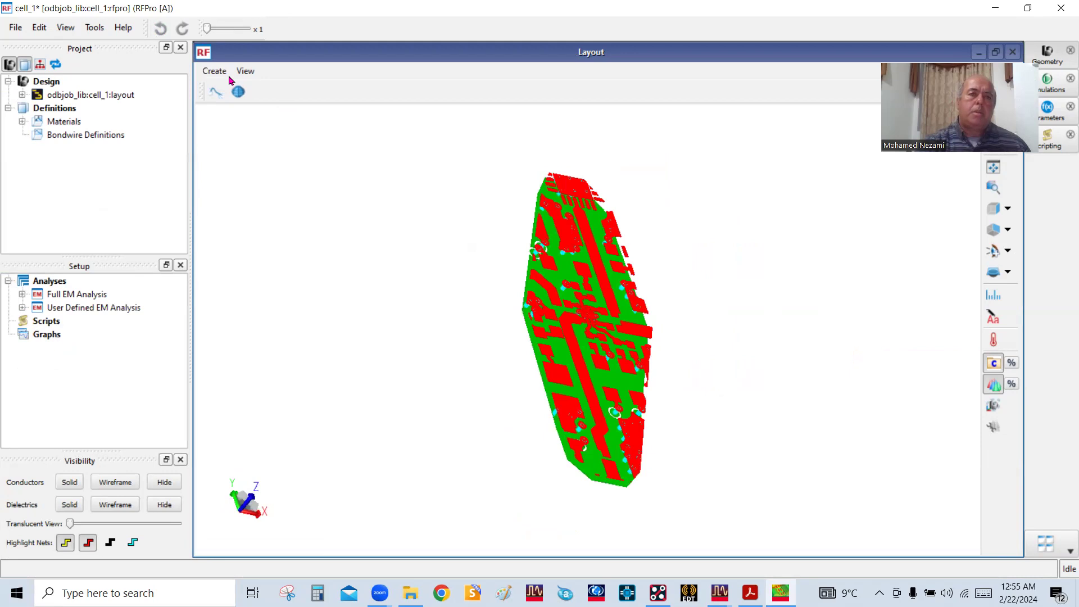
drag(207, 29, 224, 28)
drag(582, 286, 647, 264)
scroll(512, 221, up, 3)
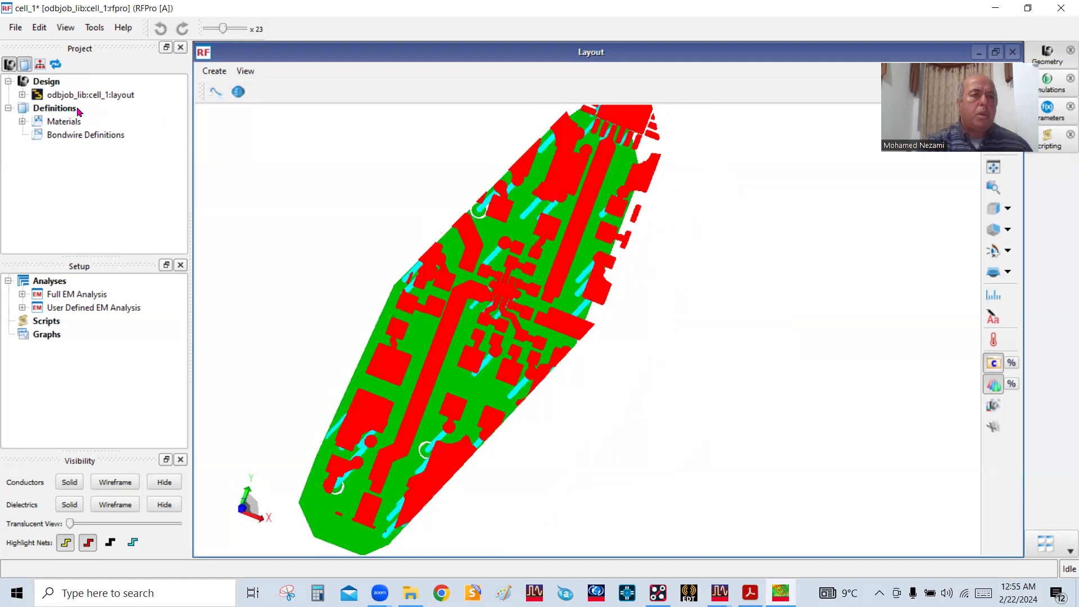
click(22, 95)
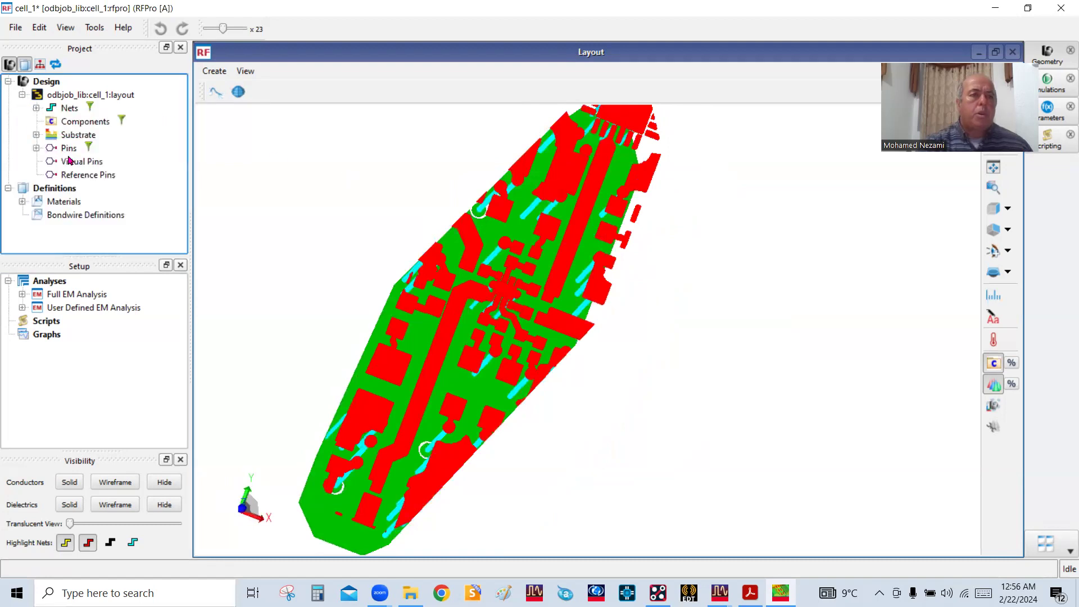
Locate pins P1 to P4 of the design one after another on the 3D layout
click(36, 148)
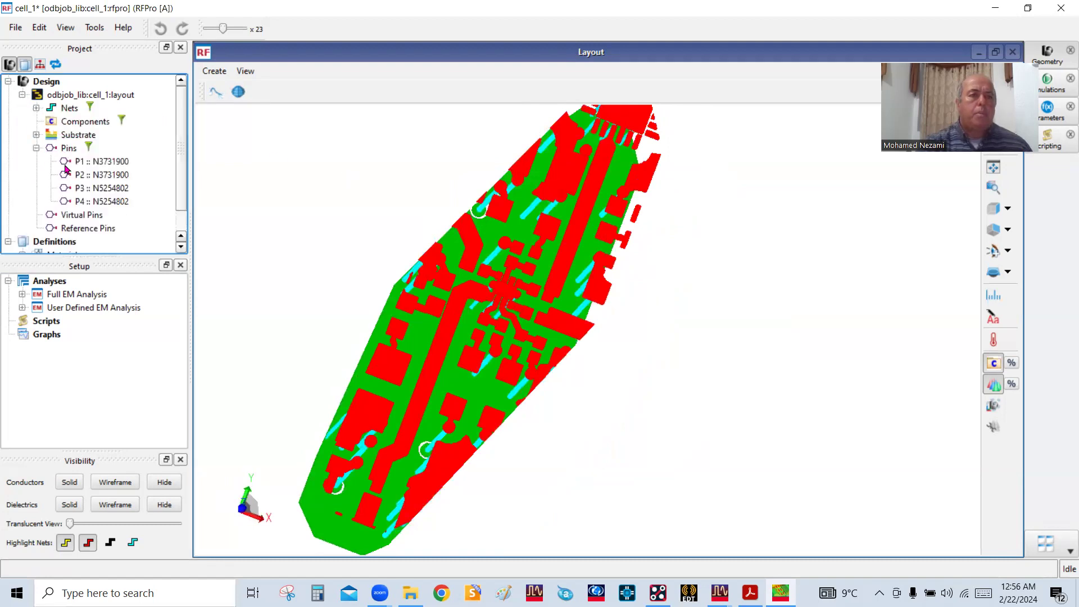
click(103, 162)
scroll(659, 315, down, 2)
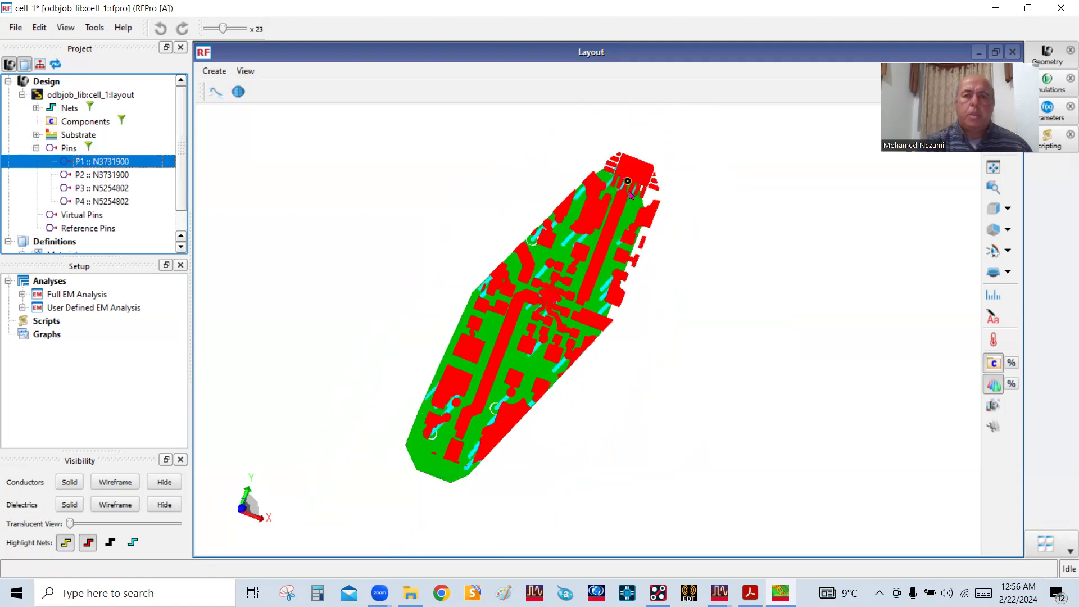
scroll(630, 202, up, 2)
click(115, 174)
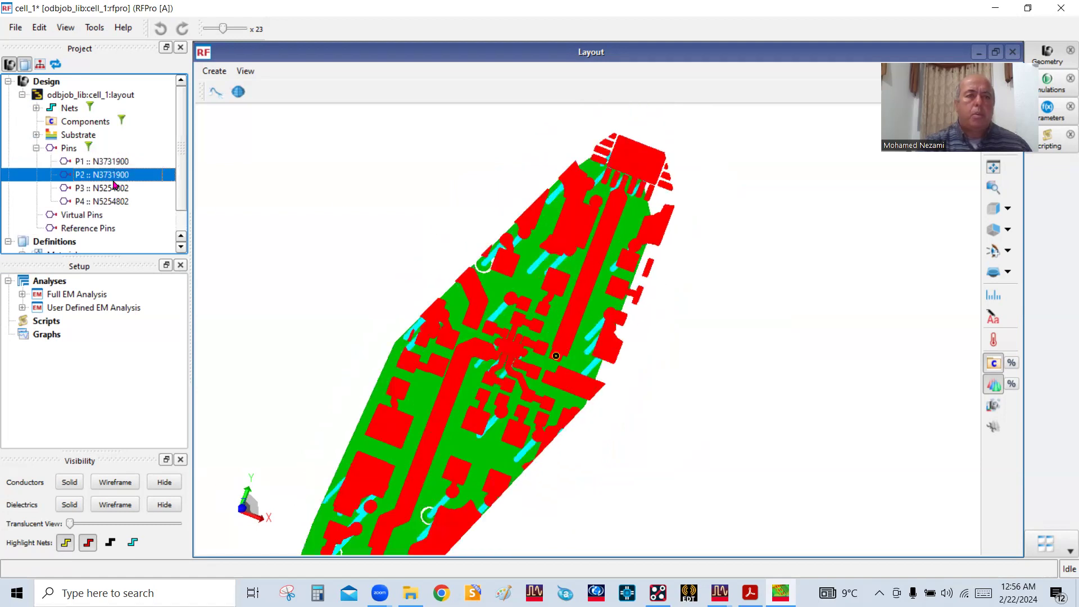
click(114, 187)
click(114, 202)
scroll(535, 228, down, 2)
click(394, 209)
mouse_move(450, 229)
mouse_down()
mouse_move(612, 322)
mouse_move(607, 333)
mouse_move(439, 219)
mouse_move(432, 232)
mouse_move(453, 239)
mouse_up()
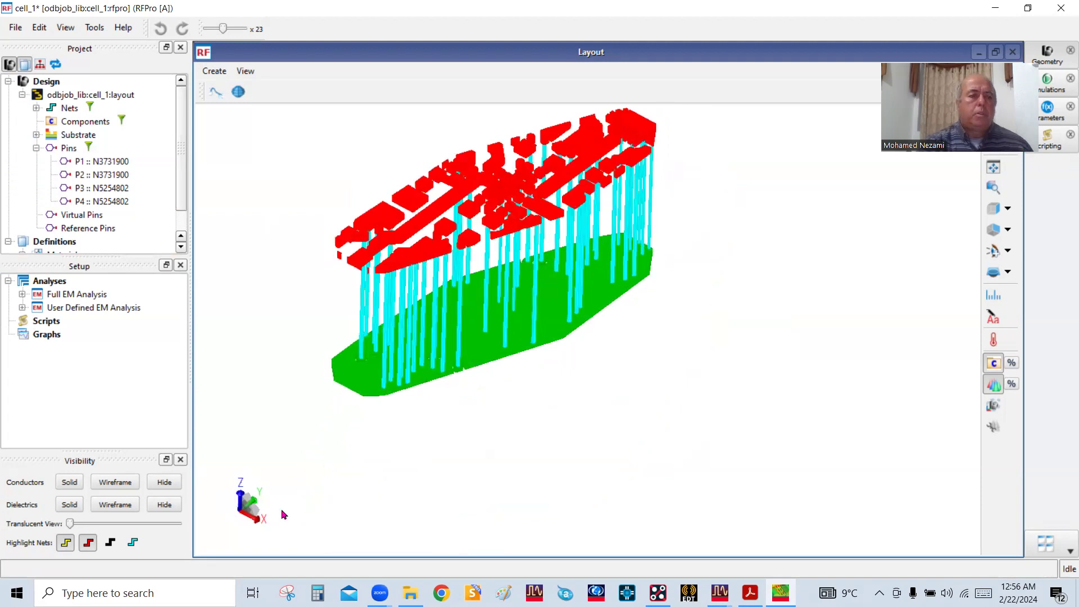
Display the dielectrics as solid and examine the board's traces against the substrate
click(69, 504)
drag(735, 335, 644, 374)
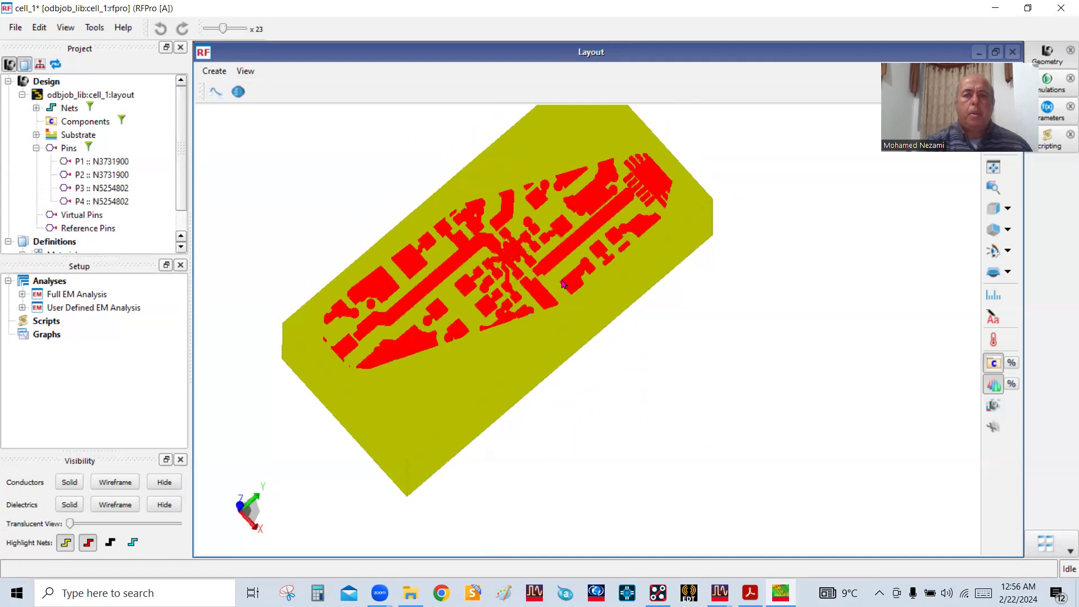
scroll(564, 280, up, 3)
scroll(584, 273, down, 3)
scroll(499, 242, up, 8)
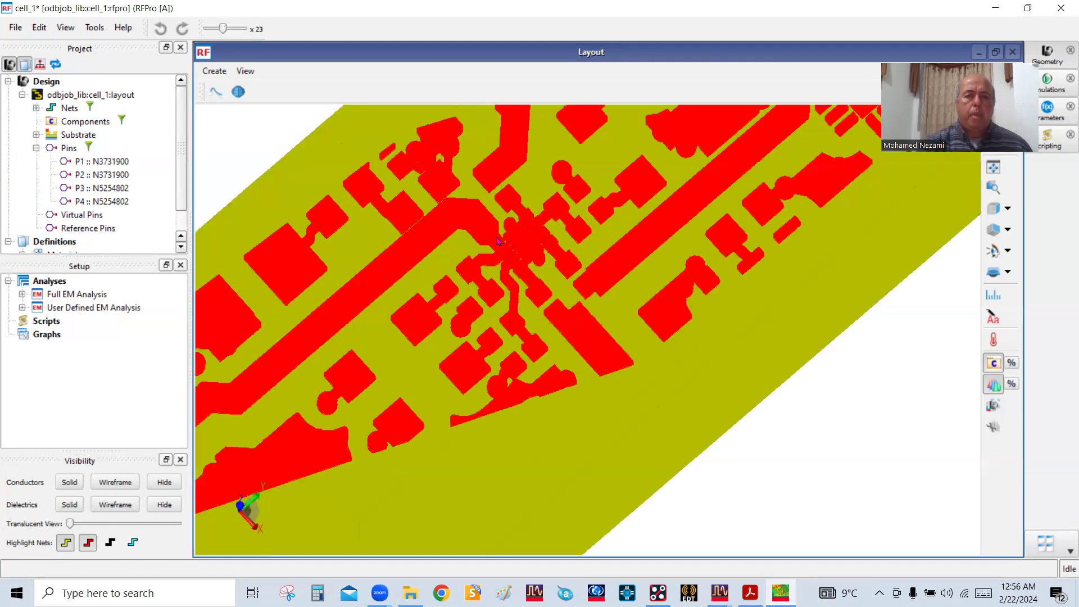
mouse_move(643, 337)
mouse_down()
mouse_move(672, 373)
mouse_move(643, 356)
mouse_up()
scroll(645, 314, down, 8)
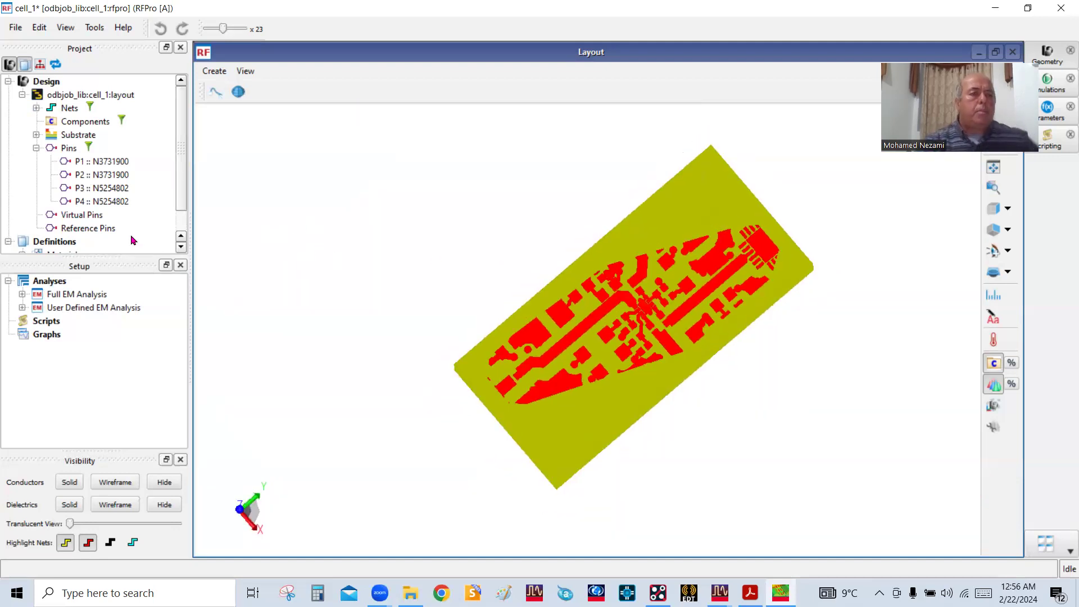
Expand the Full EM Analysis and create a reference pin on the layer2-ground1 layer
click(88, 309)
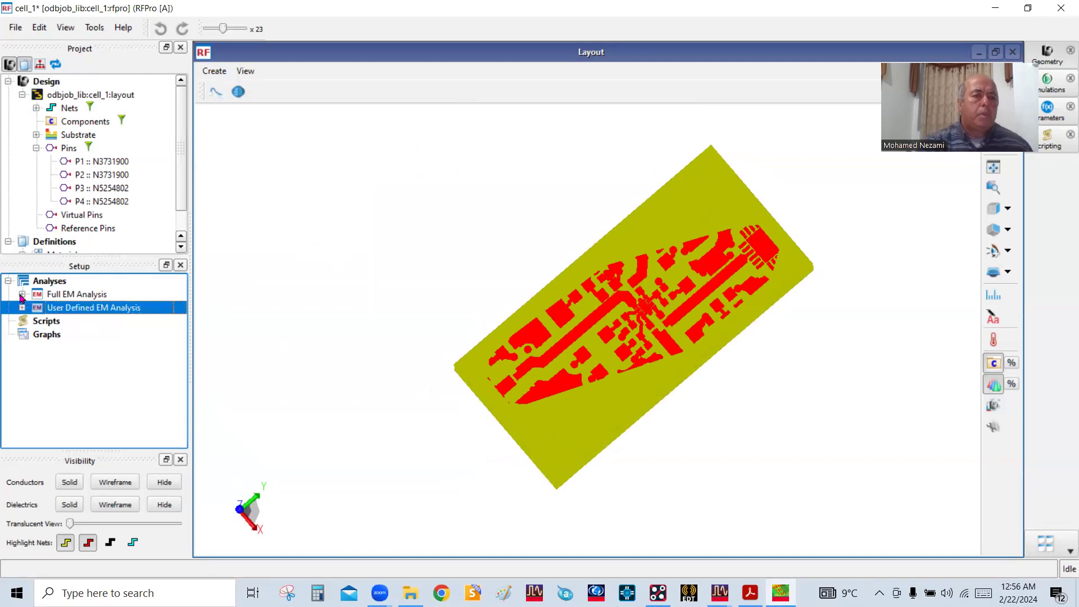
click(21, 294)
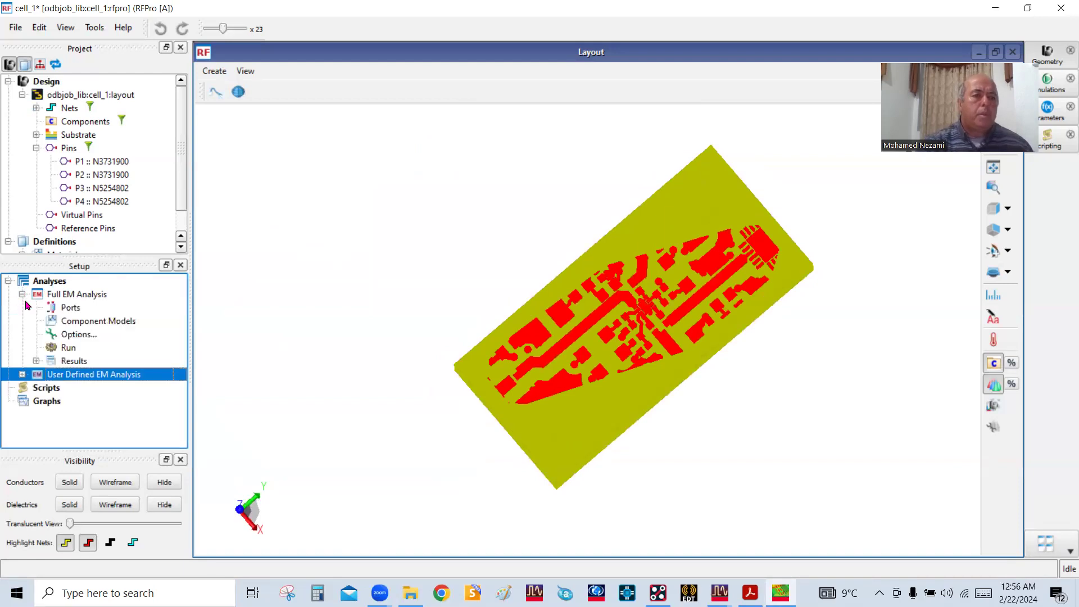
click(85, 230)
right_click(89, 229)
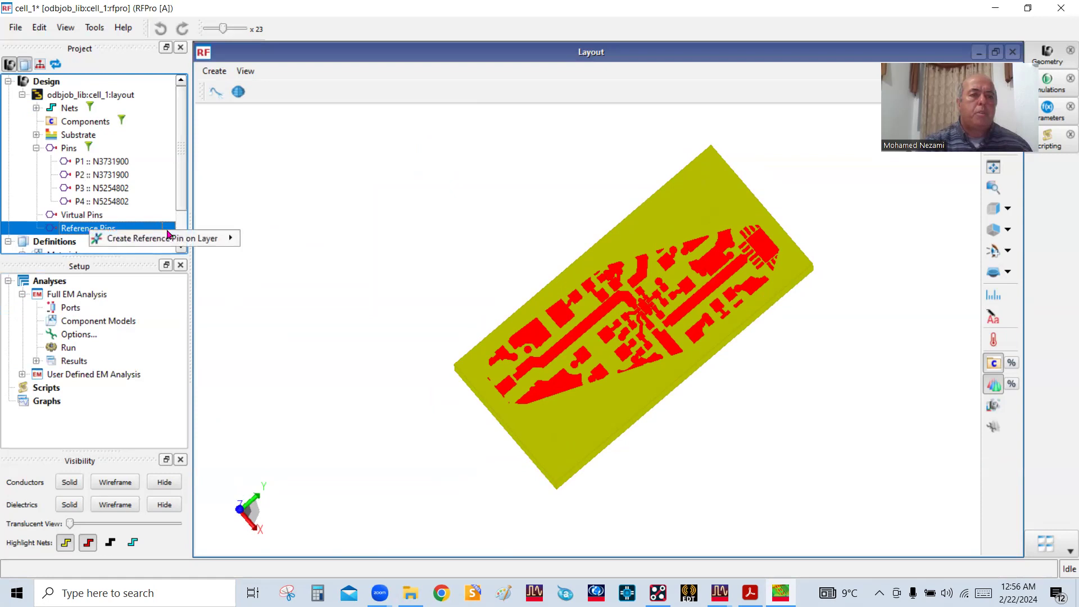
mouse_move(165, 239)
click(281, 256)
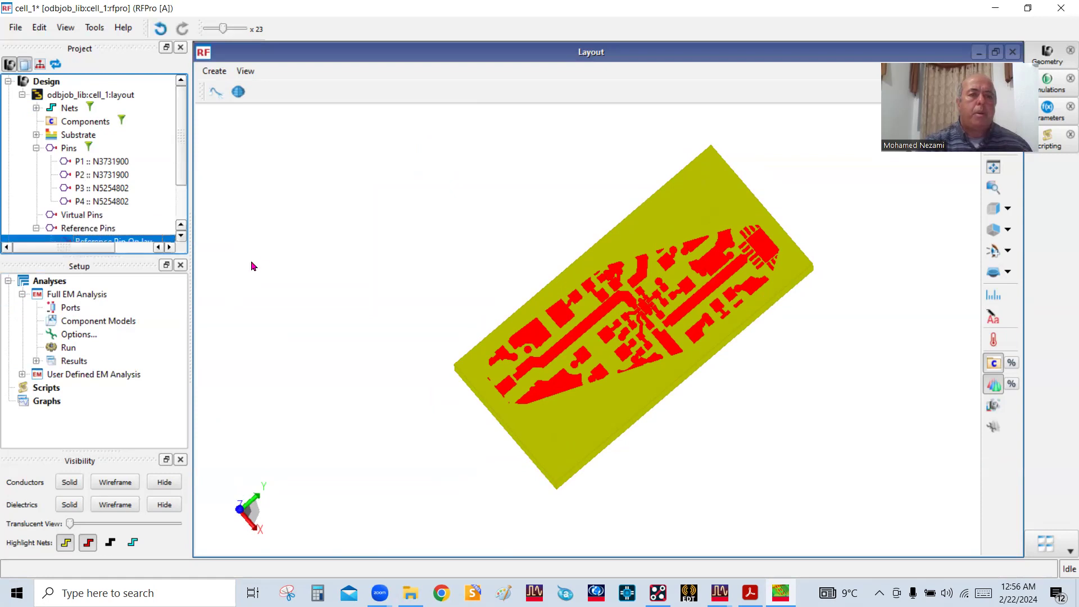
click(182, 195)
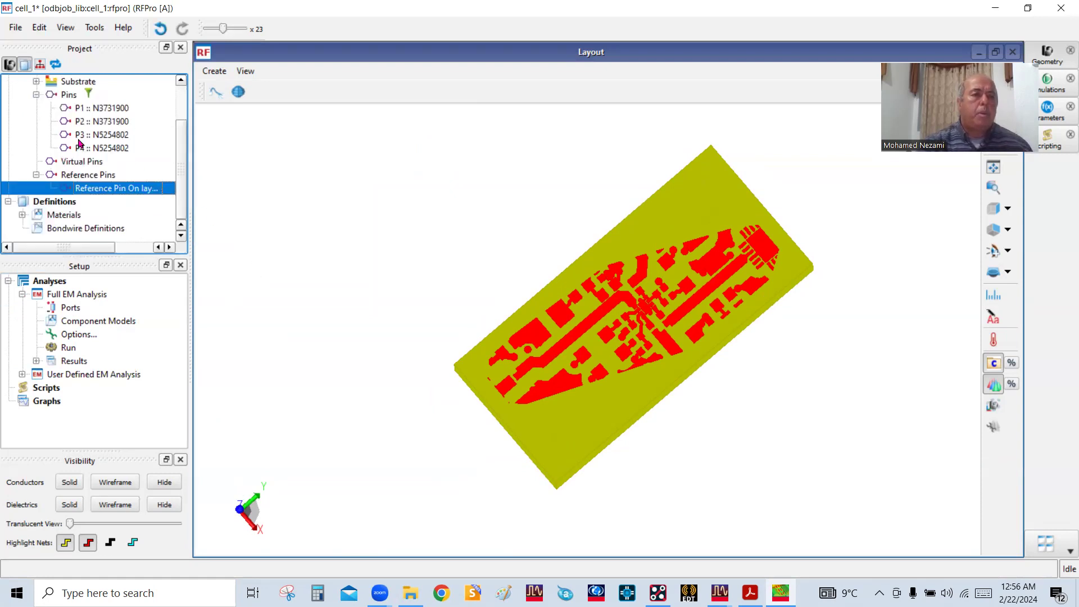
Add the design's pins P1 to P4 as ports 1 to 4 of the Full EM Analysis
click(68, 95)
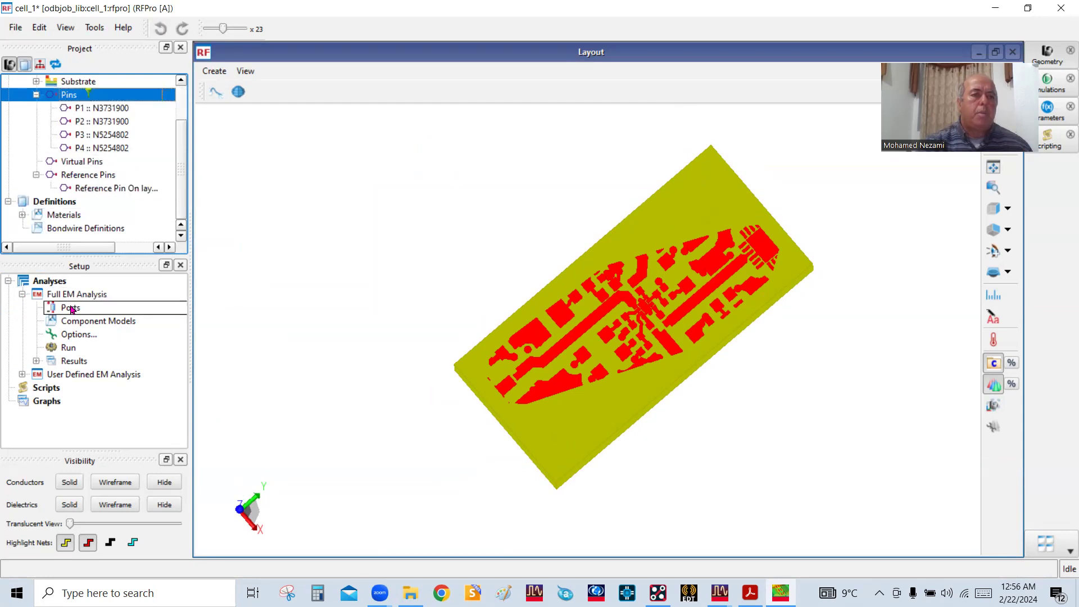
double_click(71, 309)
scroll(157, 344, down, 1)
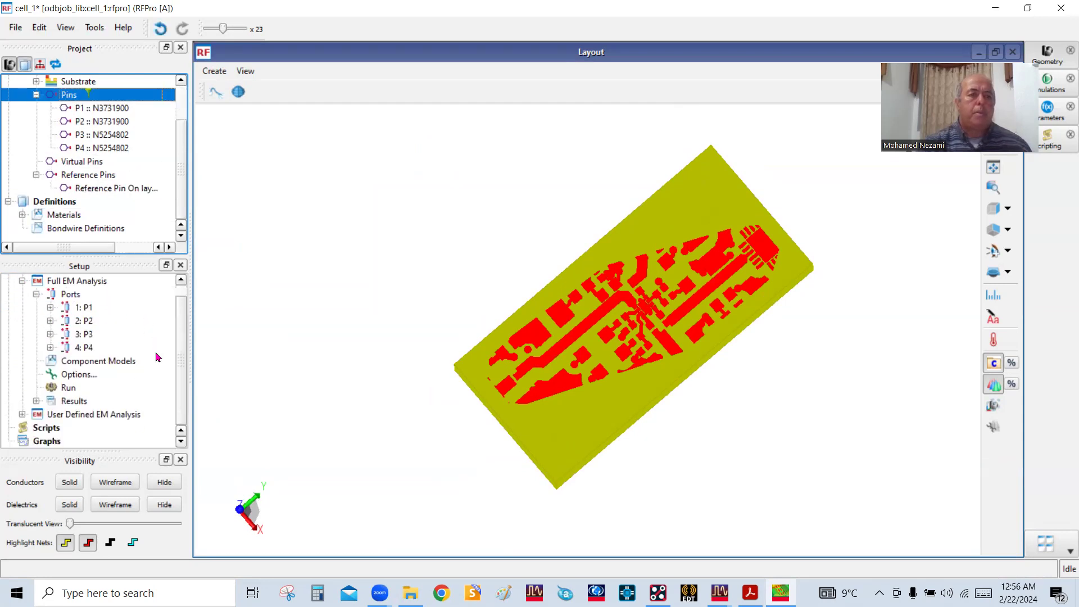
Set the Full EM Analysis adaptive frequency plan to start at 1 Hz and stop at 6 GHz, and accept the setup
double_click(79, 375)
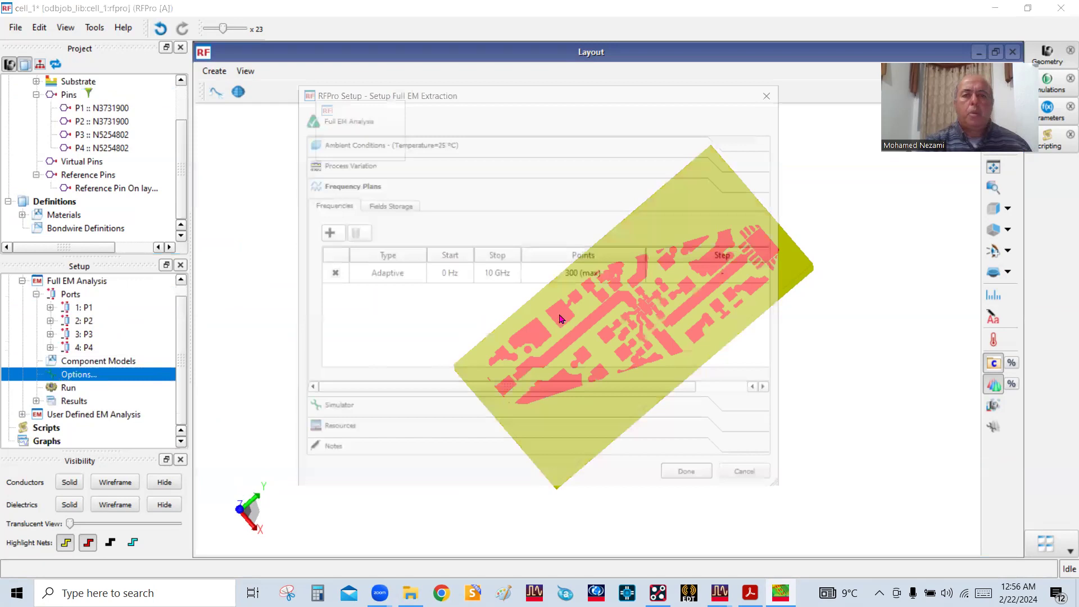
click(446, 274)
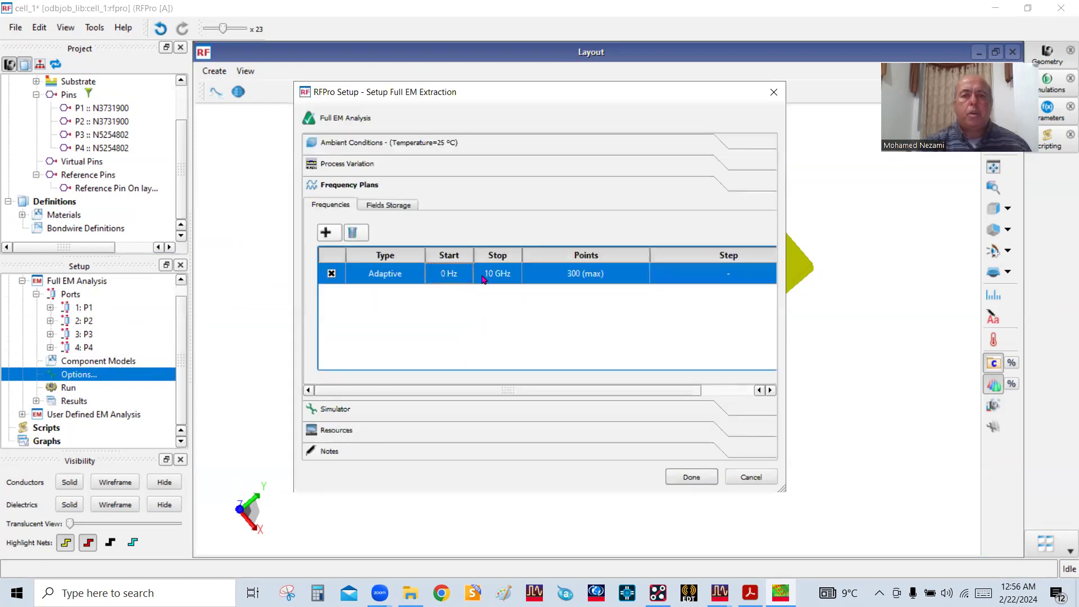
double_click(483, 276)
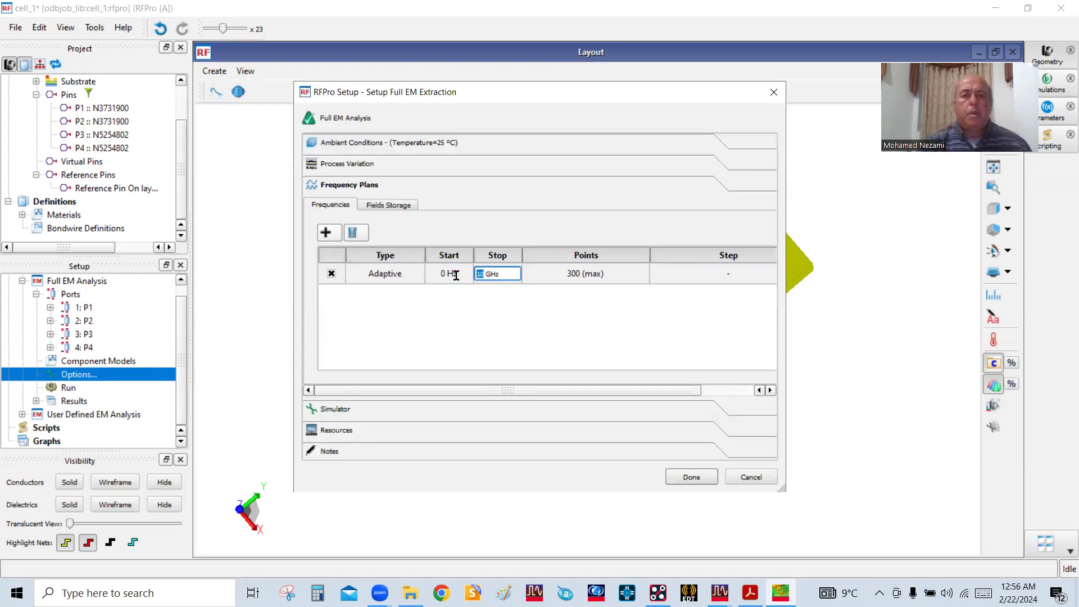
text(6)
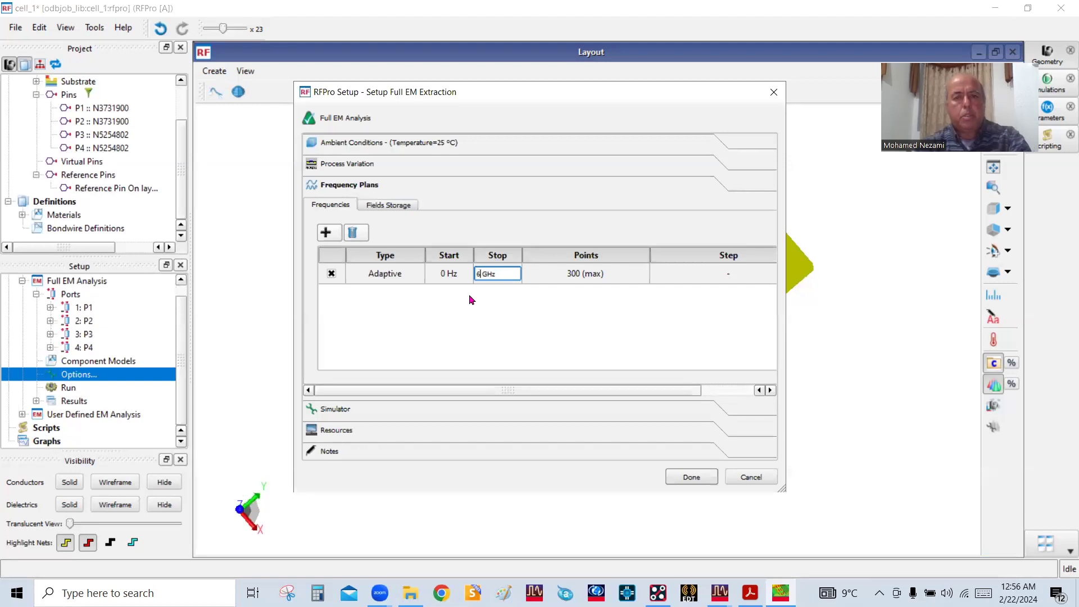
click(445, 274)
double_click(444, 274)
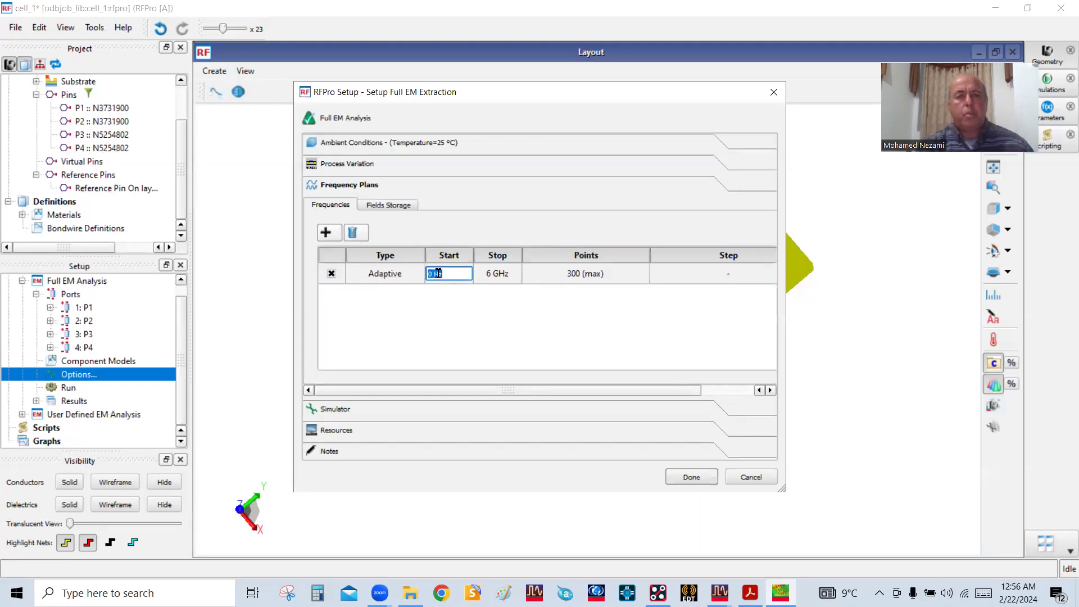
text(1)
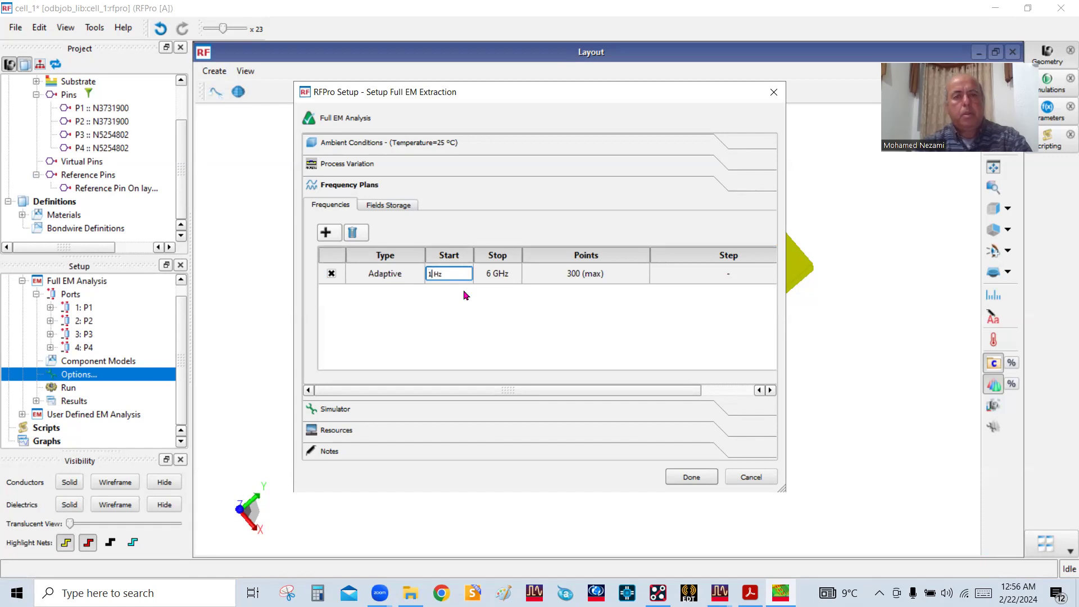
click(457, 293)
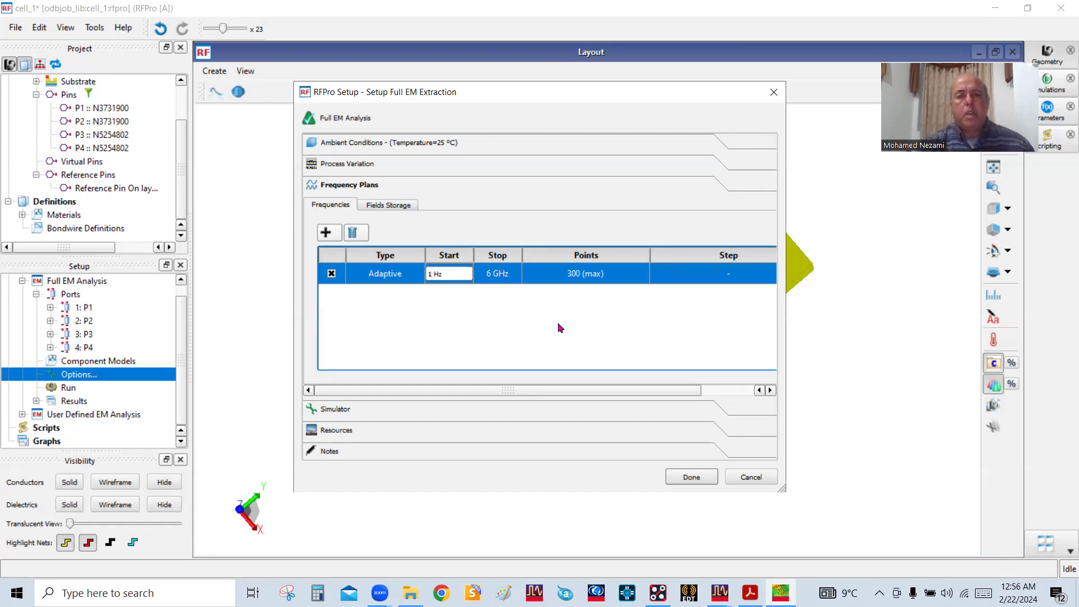
click(675, 478)
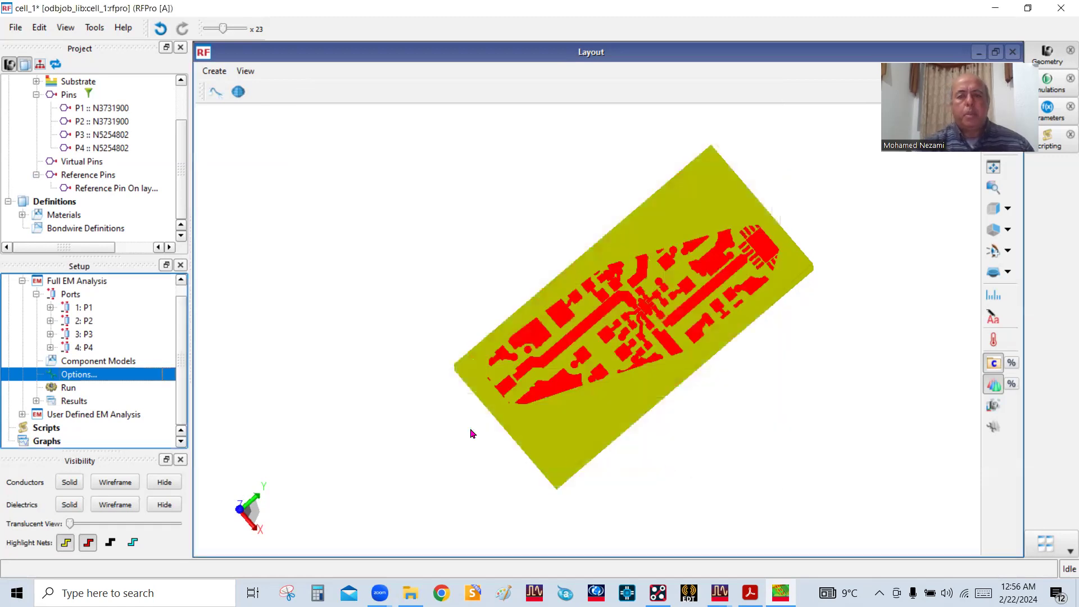
Inspect the tilted board in 3D and switch the layout to the Top (-Z) view
scroll(545, 311, down, 2)
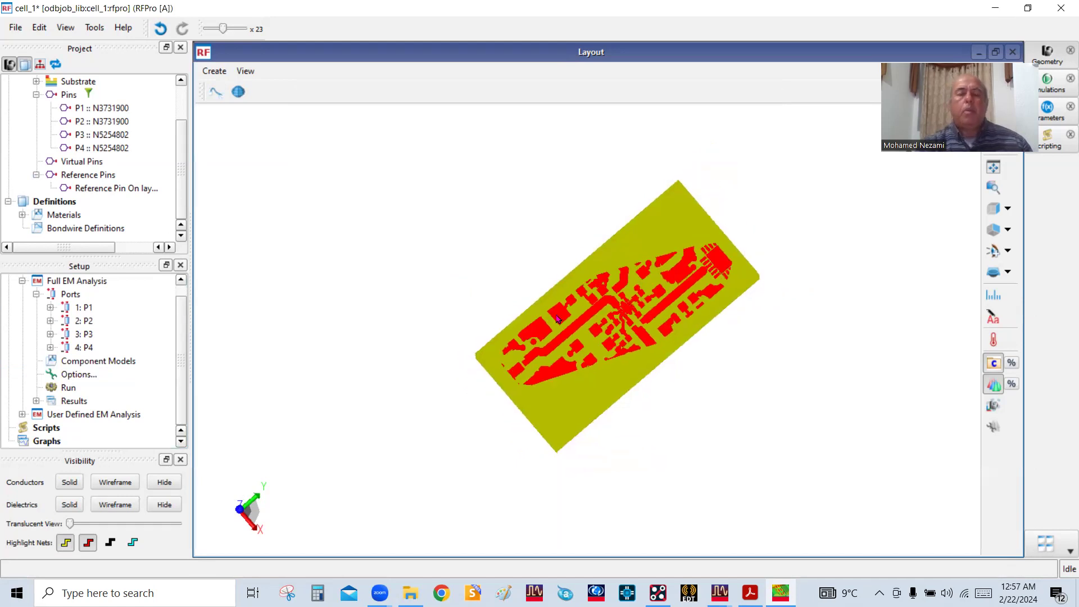
mouse_move(631, 355)
mouse_down()
mouse_move(575, 298)
mouse_move(622, 347)
mouse_up()
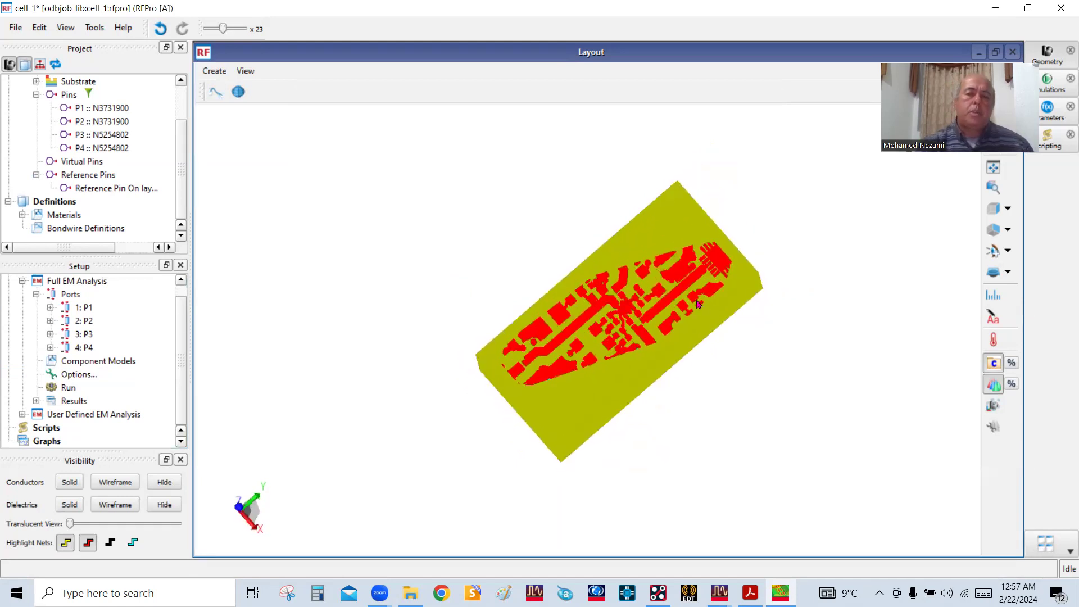
scroll(697, 307, up, 2)
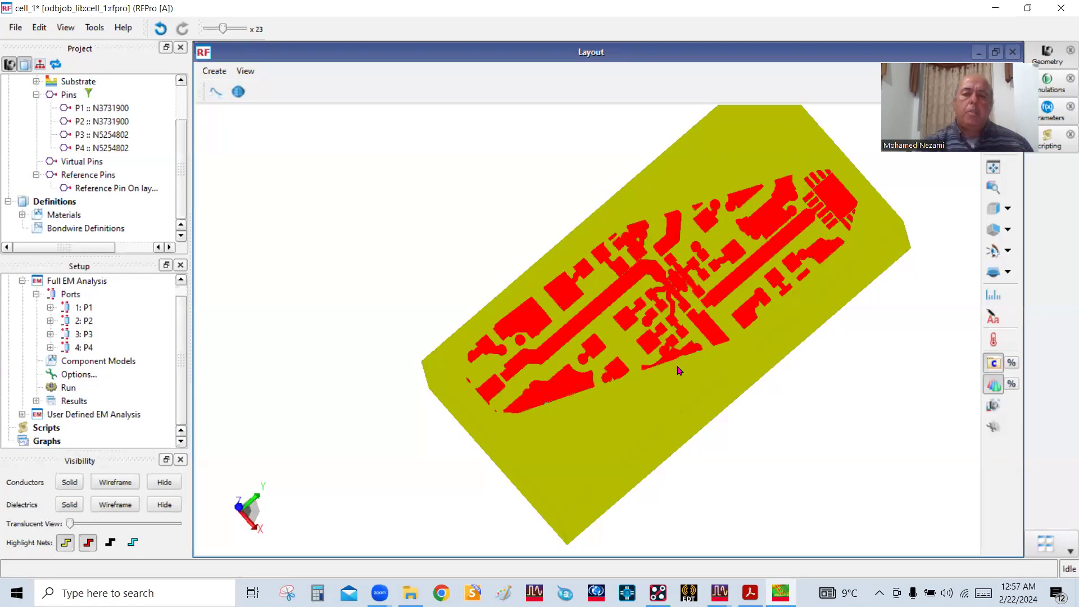
scroll(716, 324, down, 1)
mouse_move(720, 325)
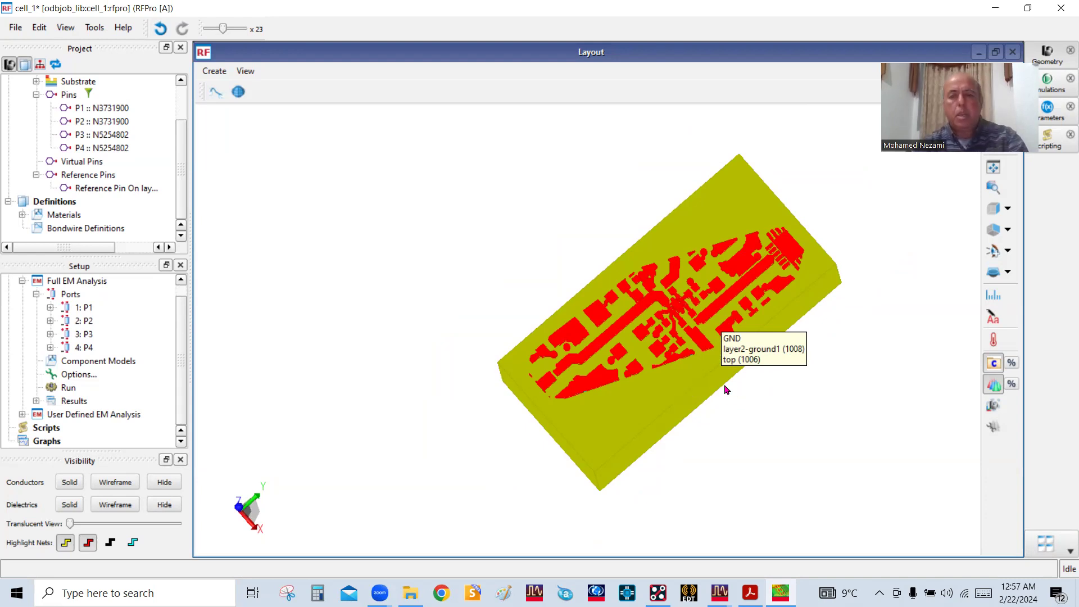
click(1008, 208)
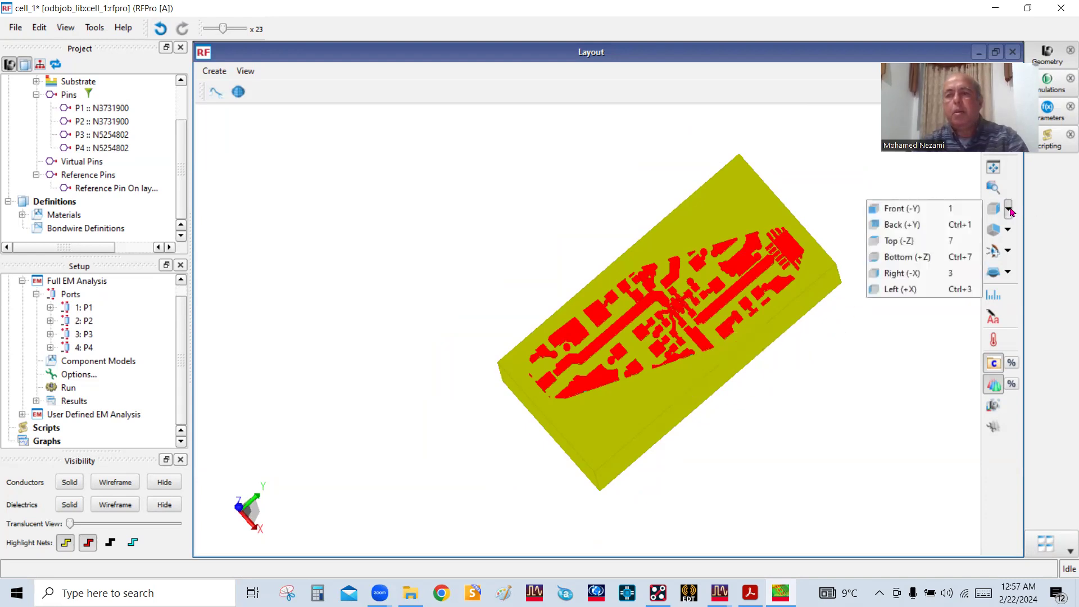
click(906, 242)
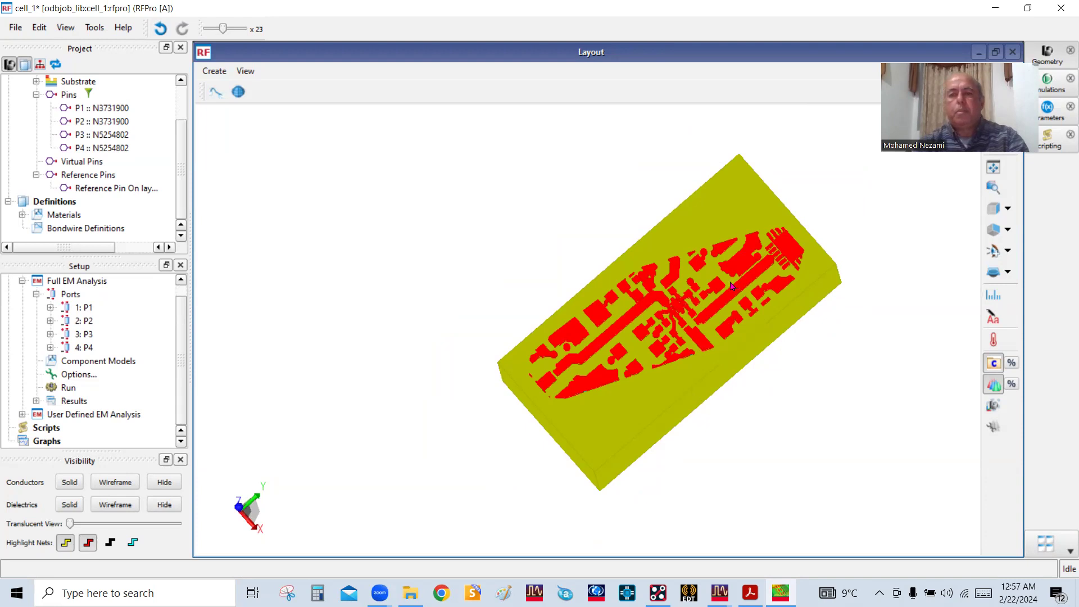
scroll(662, 248, up, 3)
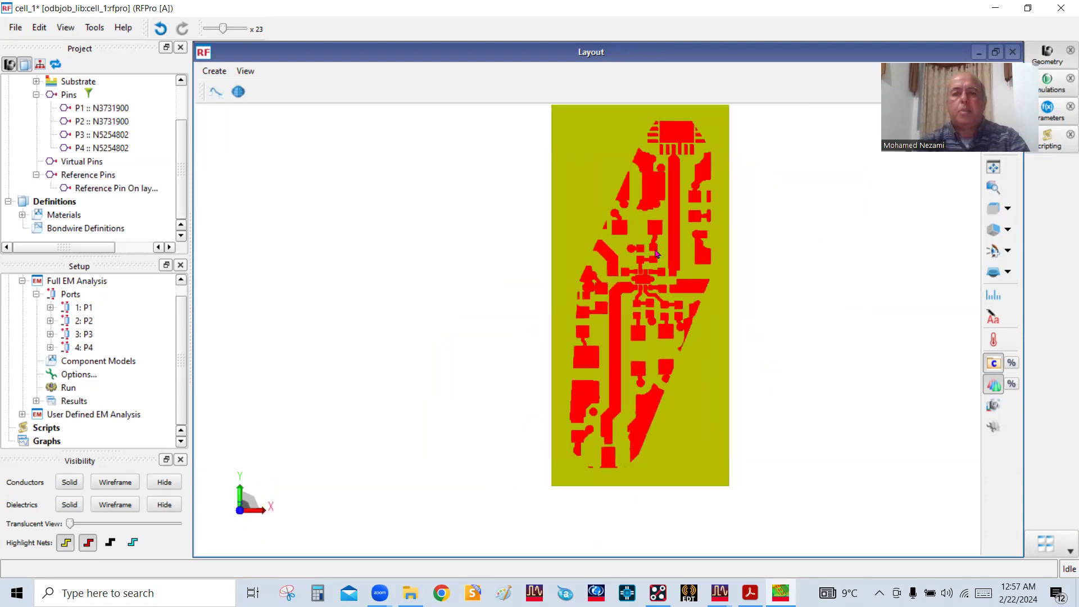
Examine the upper RF trace and the surrounding ground copper from the top-end pads down to the central chip
mouse_move(673, 262)
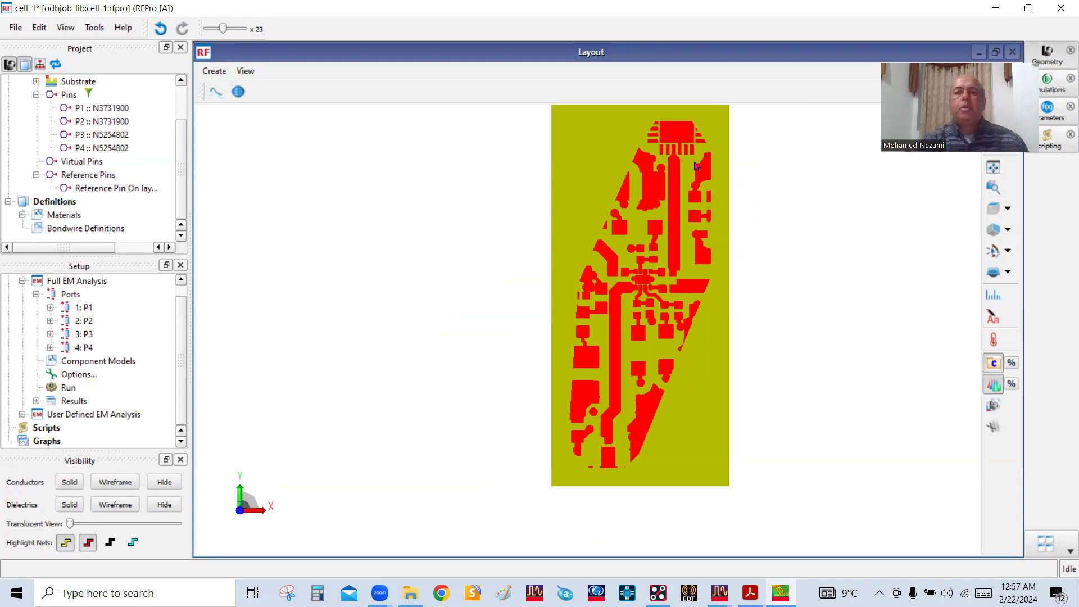
scroll(777, 200, up, 2)
scroll(781, 205, down, 1)
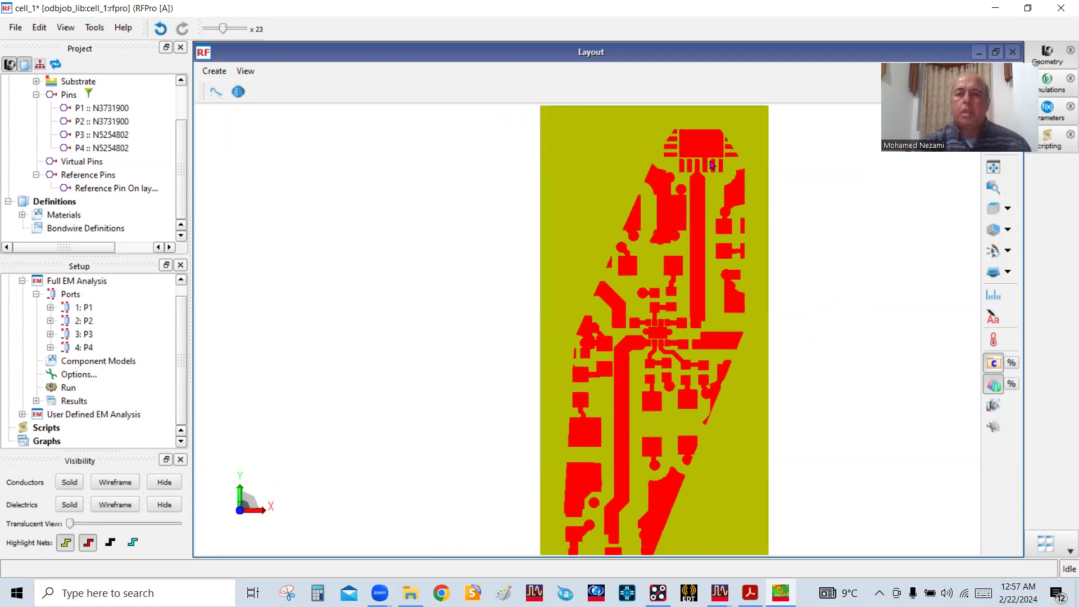
scroll(724, 169, up, 1)
mouse_move(724, 170)
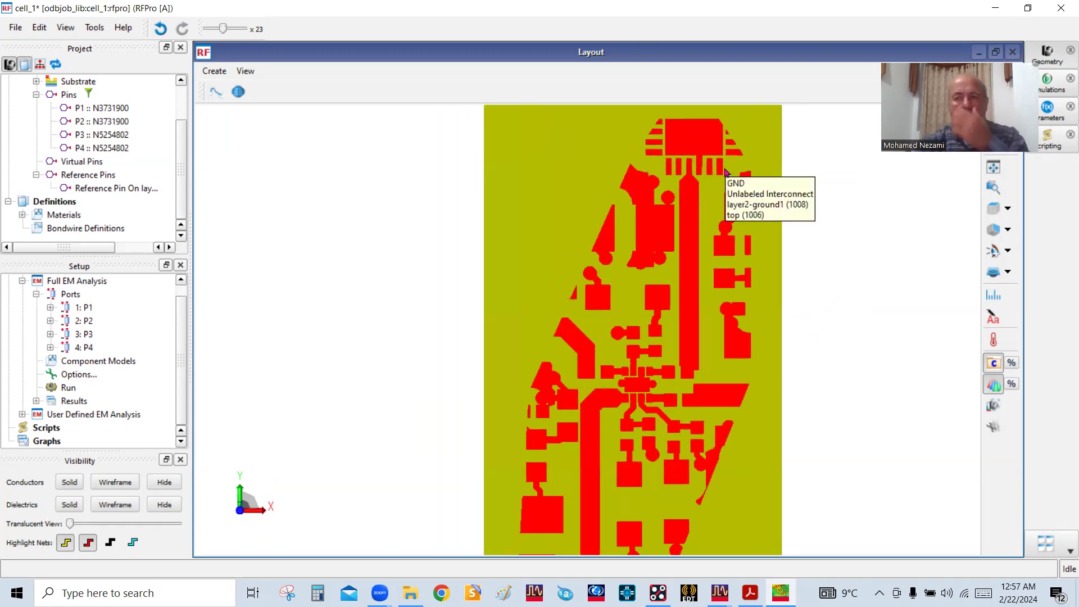
mouse_move(754, 196)
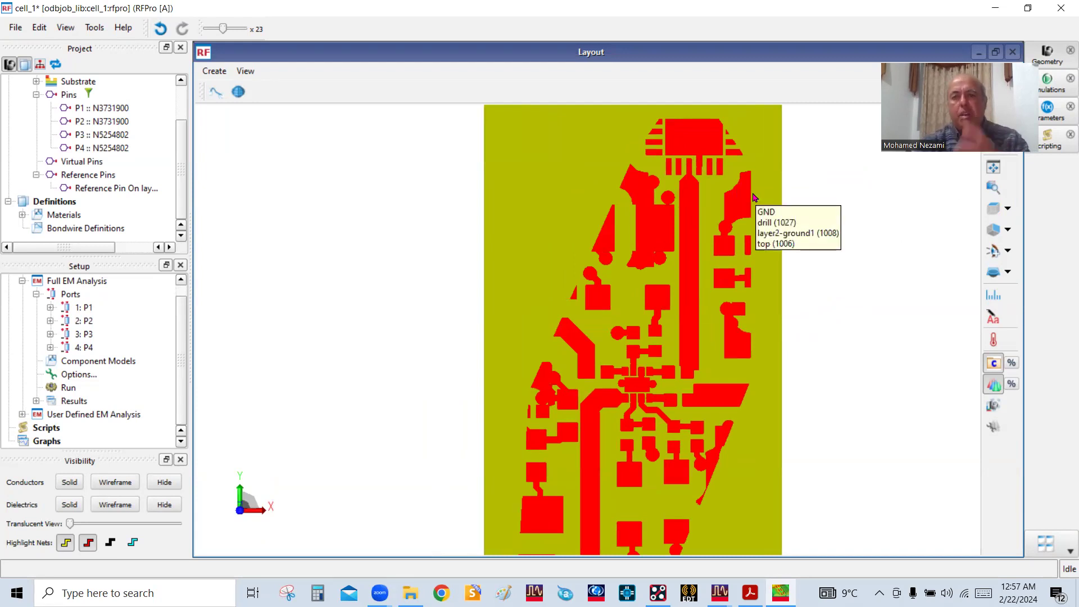
scroll(717, 227, up, 1)
scroll(669, 182, down, 1)
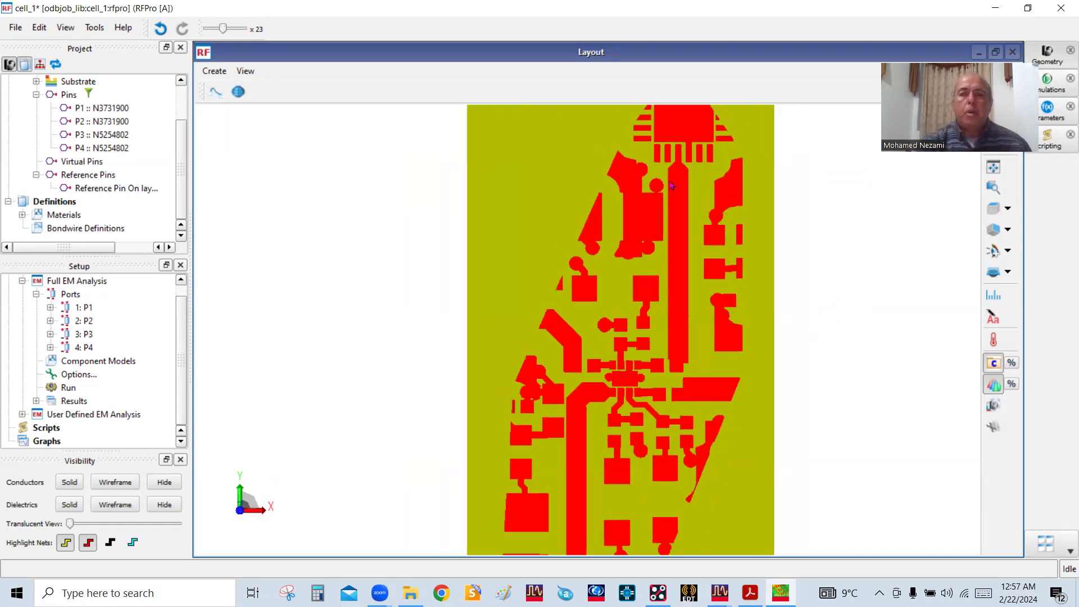
scroll(671, 185, down, 1)
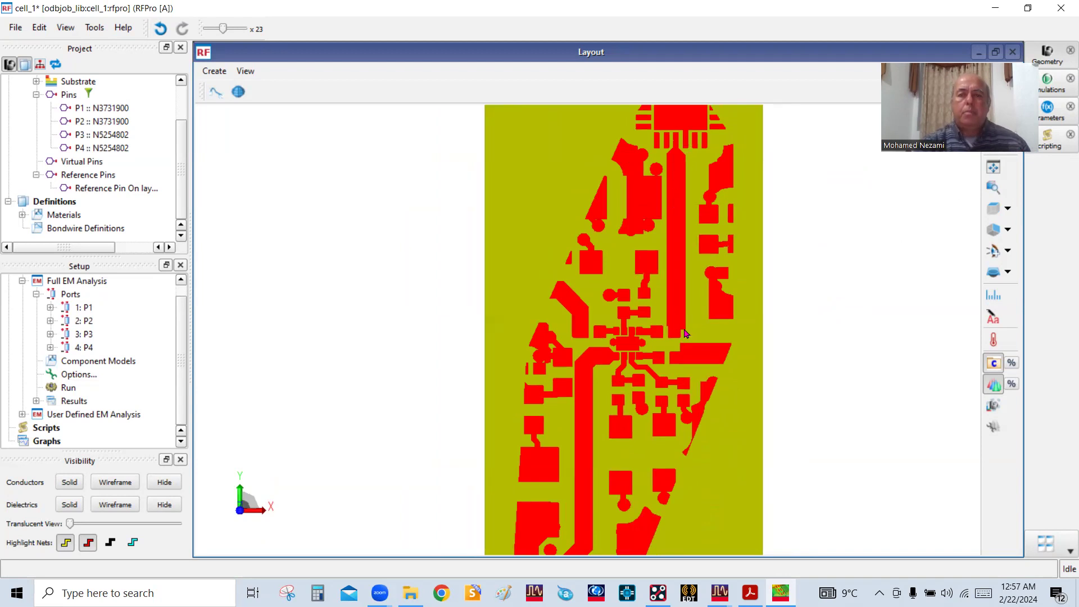
Review the Full EM Analysis frequency plan and its Momentum Microwave simulator settings, and accept the setup
scroll(656, 257, down, 2)
scroll(662, 274, up, 2)
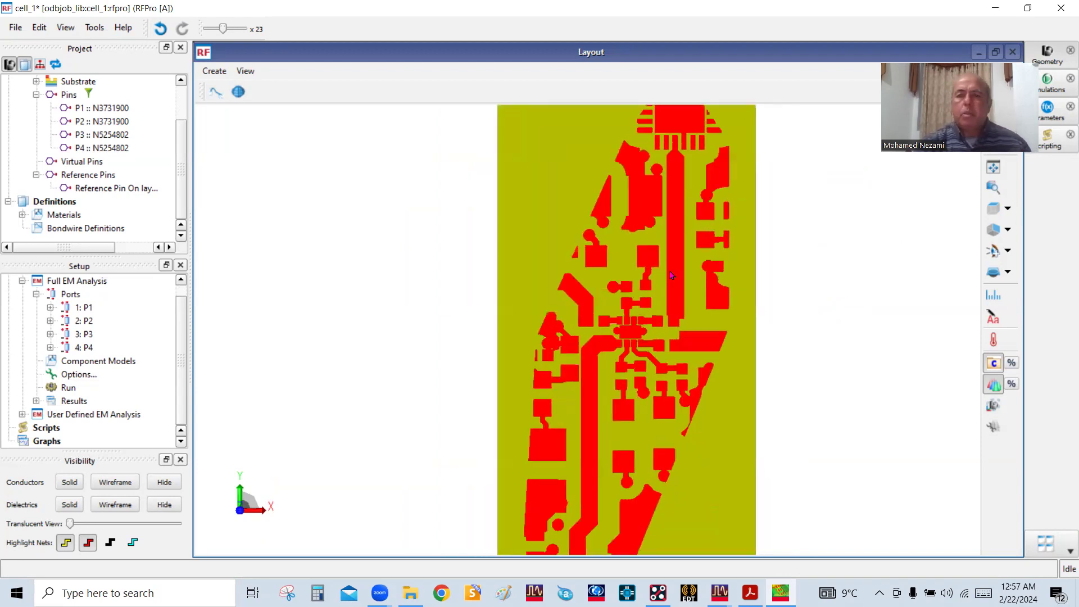
scroll(683, 275, down, 2)
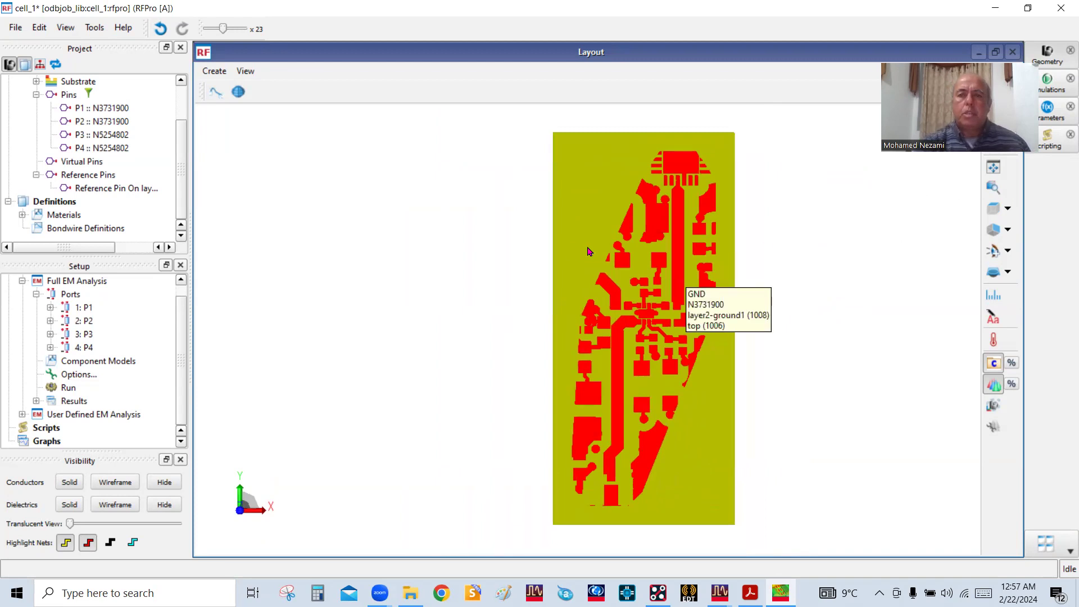
drag(746, 356, 792, 270)
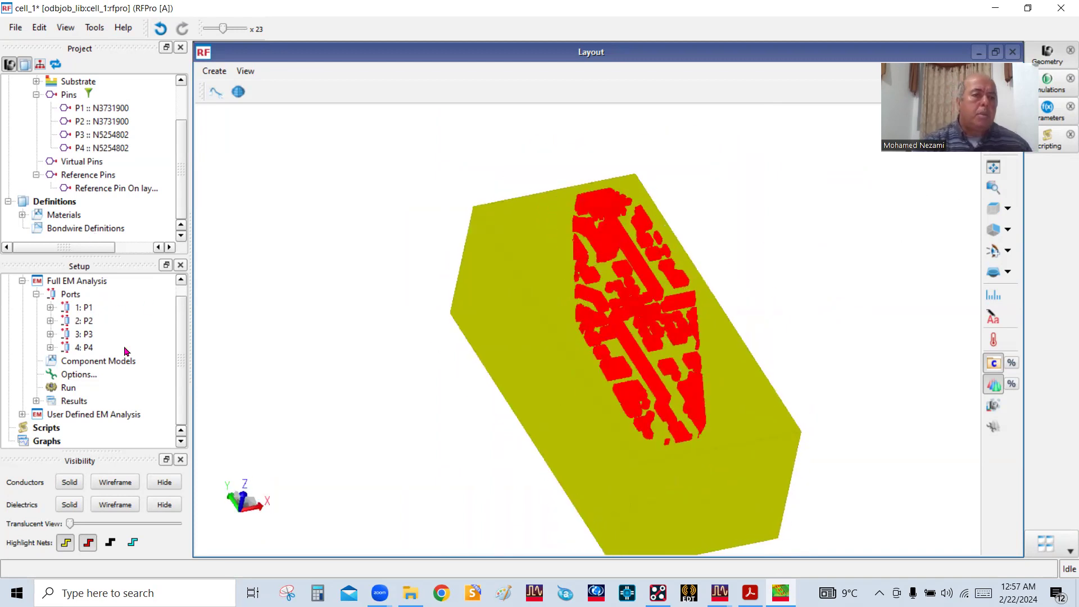
double_click(78, 374)
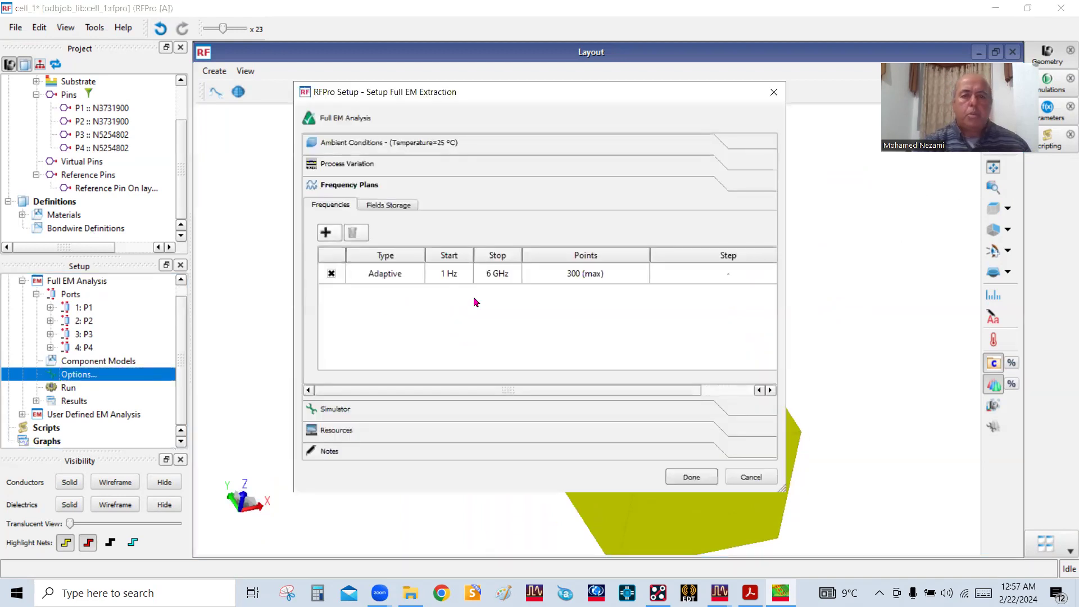
click(360, 410)
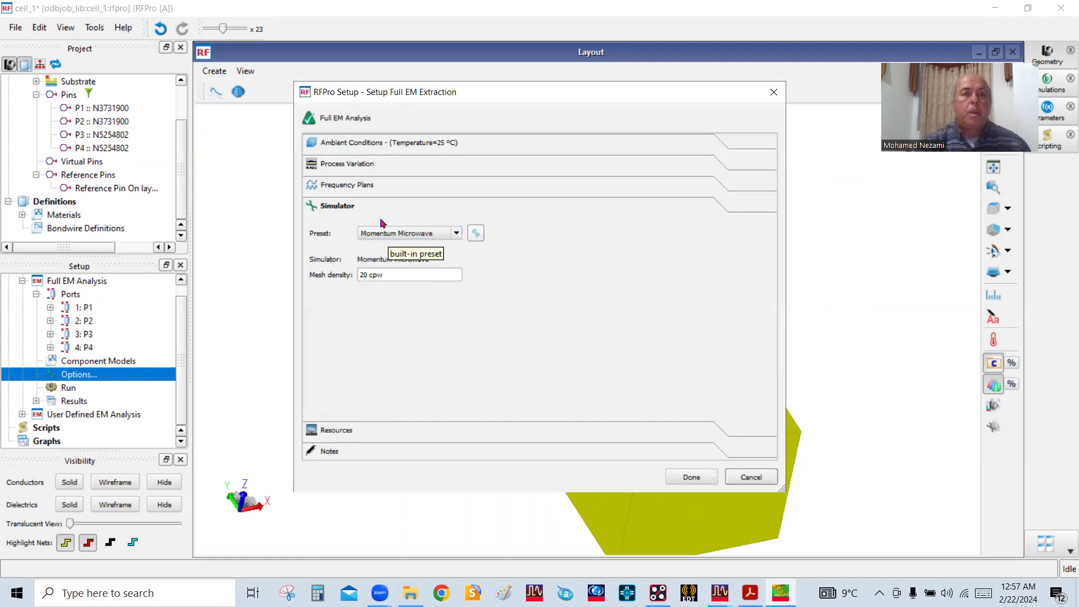
click(692, 477)
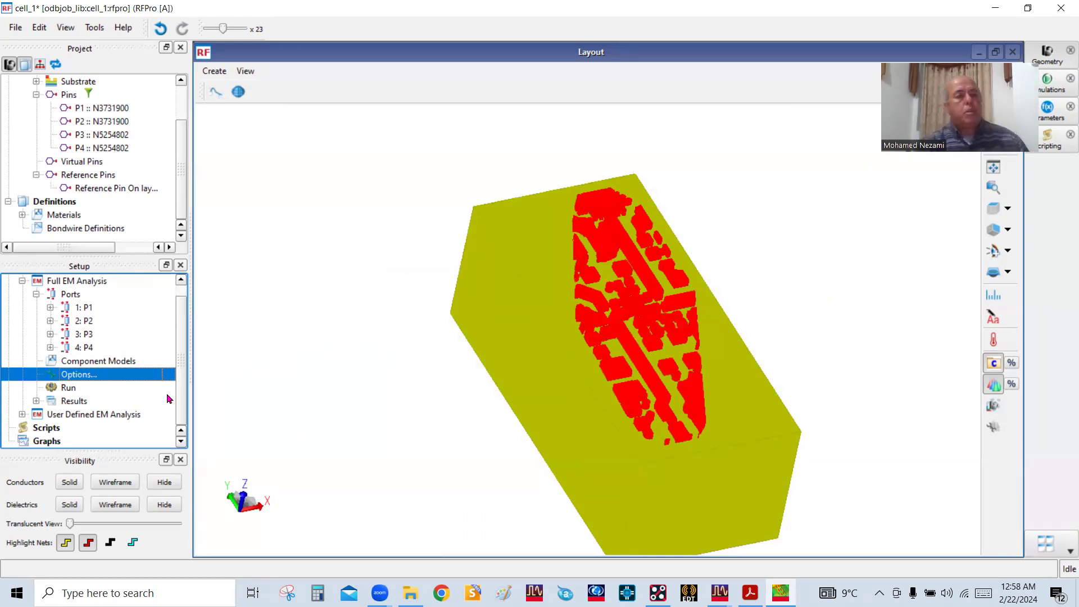
Run the Full EM Analysis with Momentum and return to the layout view of the board
double_click(68, 389)
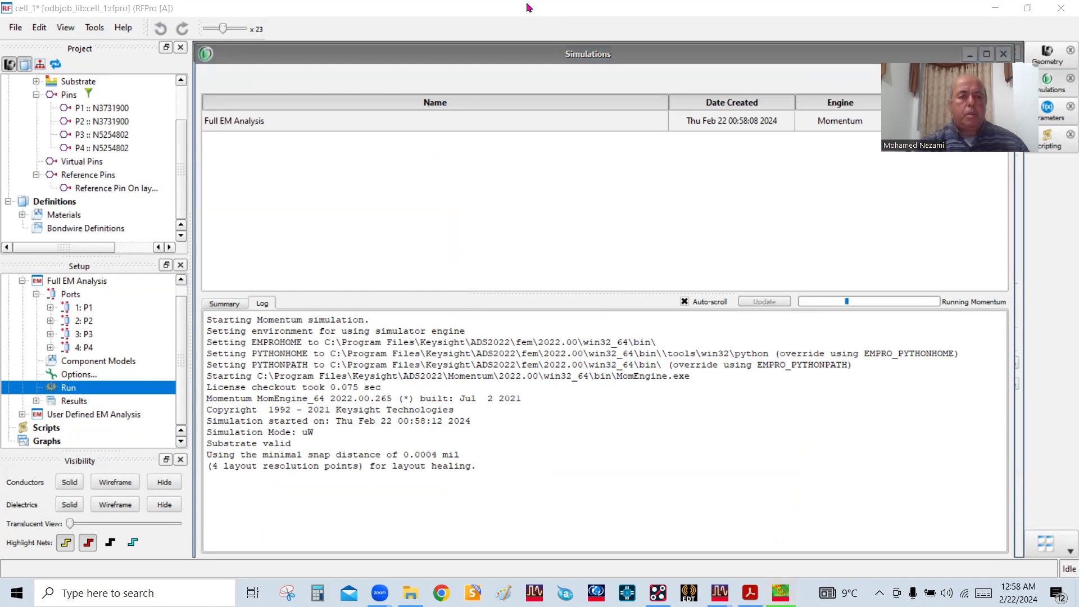
click(513, 481)
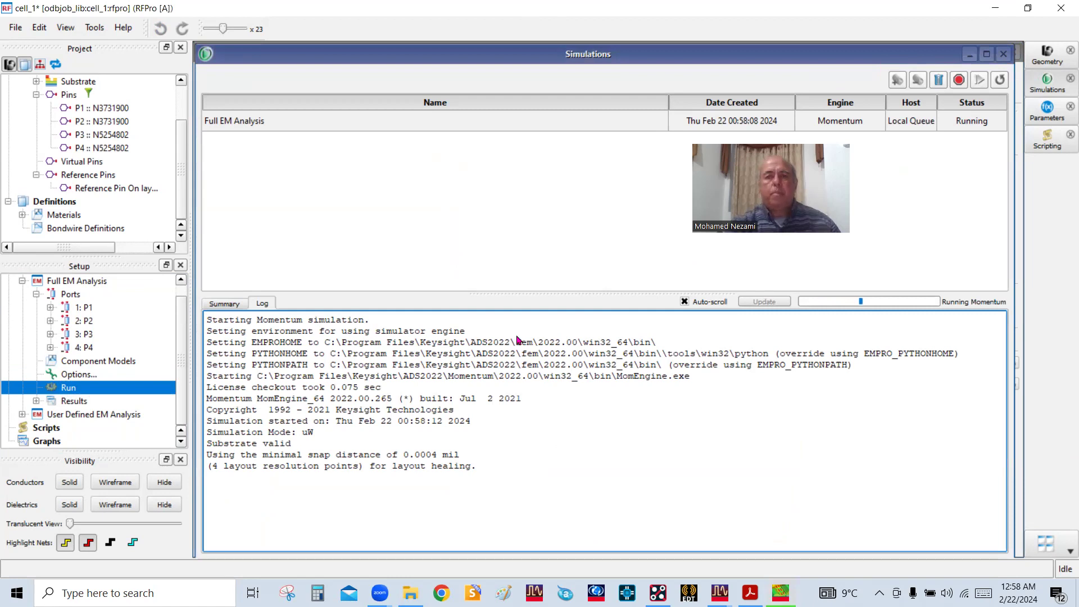
scroll(421, 278, down, 3)
scroll(569, 314, up, 3)
drag(569, 318, 615, 356)
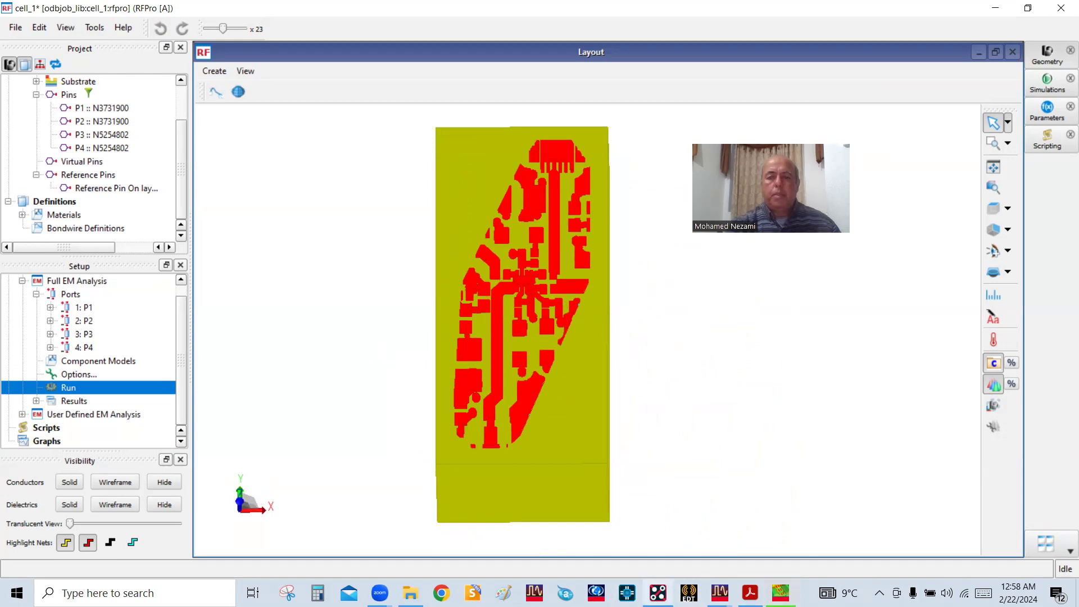
Switch to Ku_LNB_board in OrCAD PCB Designer, show the Layer7-sig layer and hide the Top layer
click(657, 593)
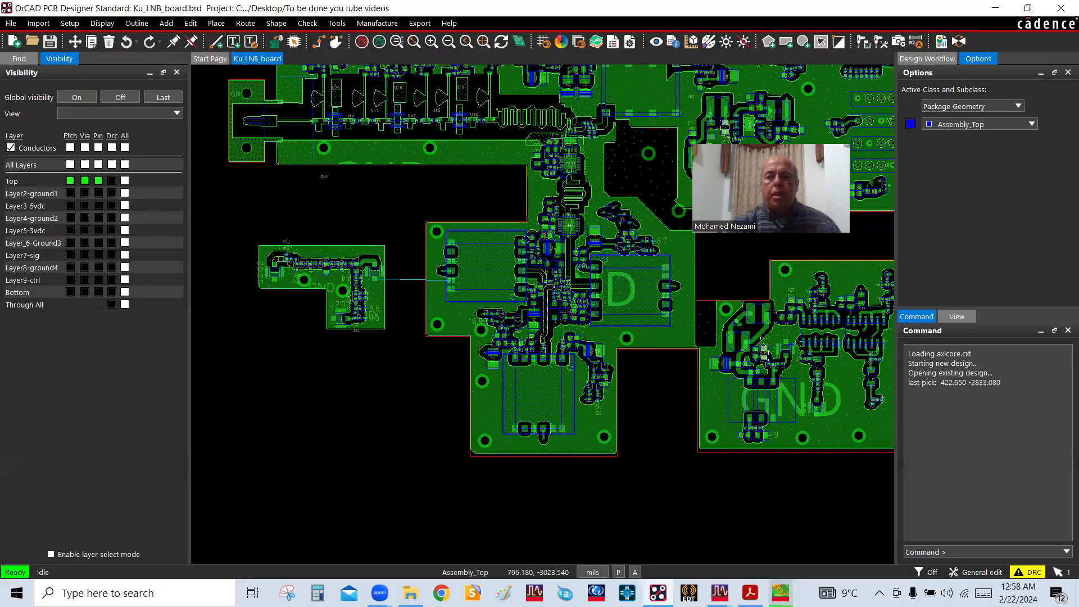
scroll(773, 264, down, 1)
scroll(745, 275, down, 3)
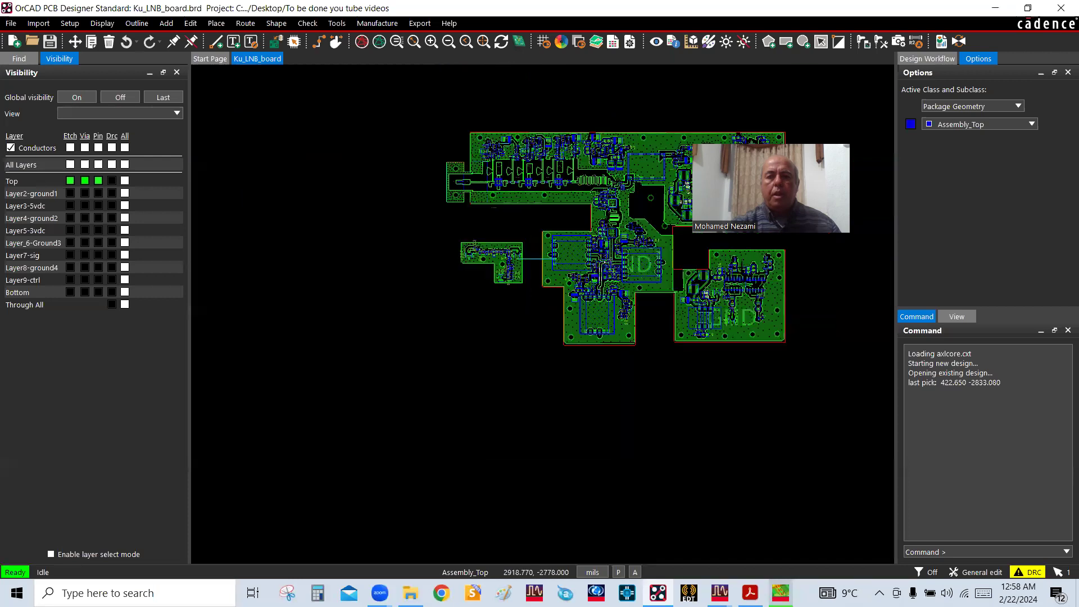
scroll(745, 302, up, 5)
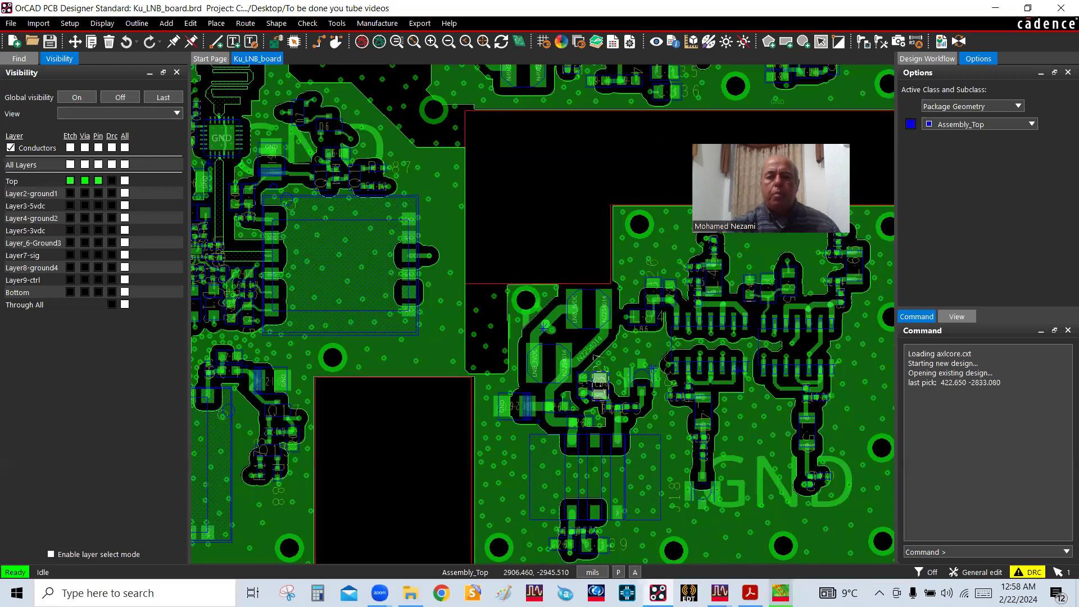
drag(753, 303, 640, 298)
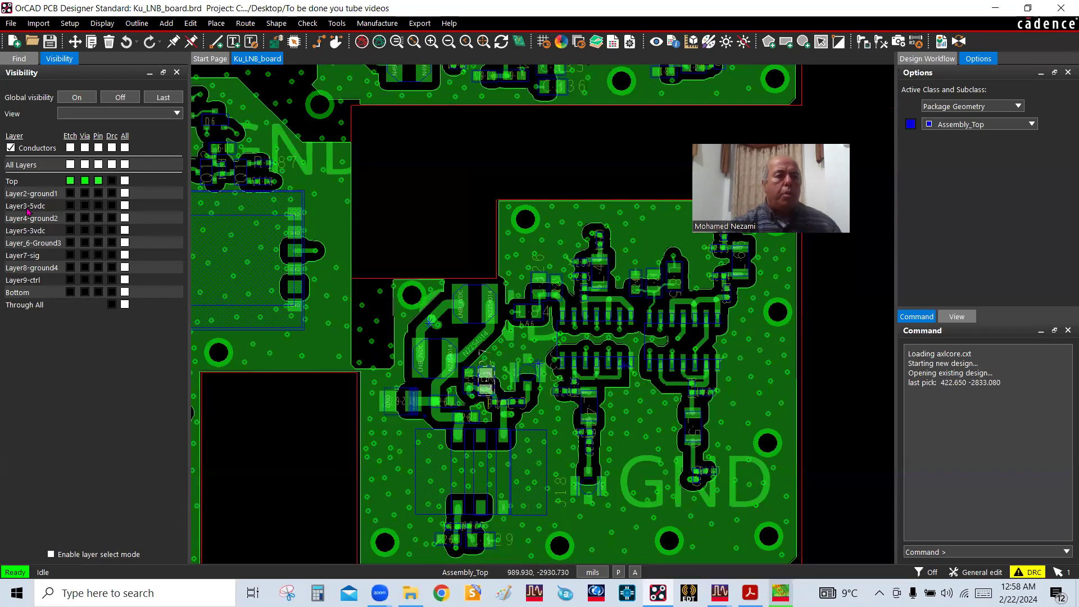
click(125, 257)
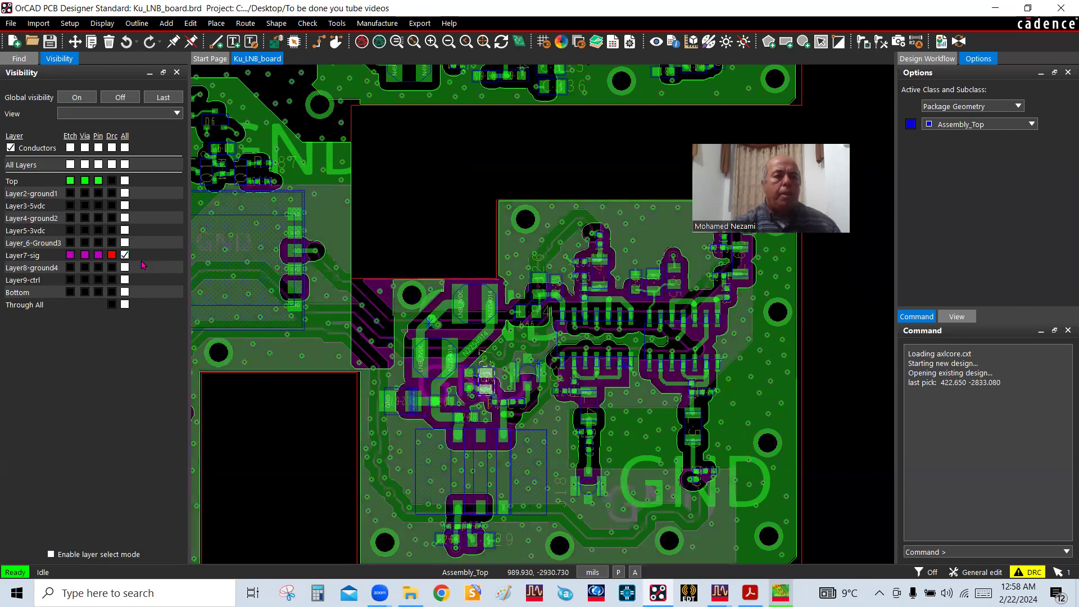
click(125, 181)
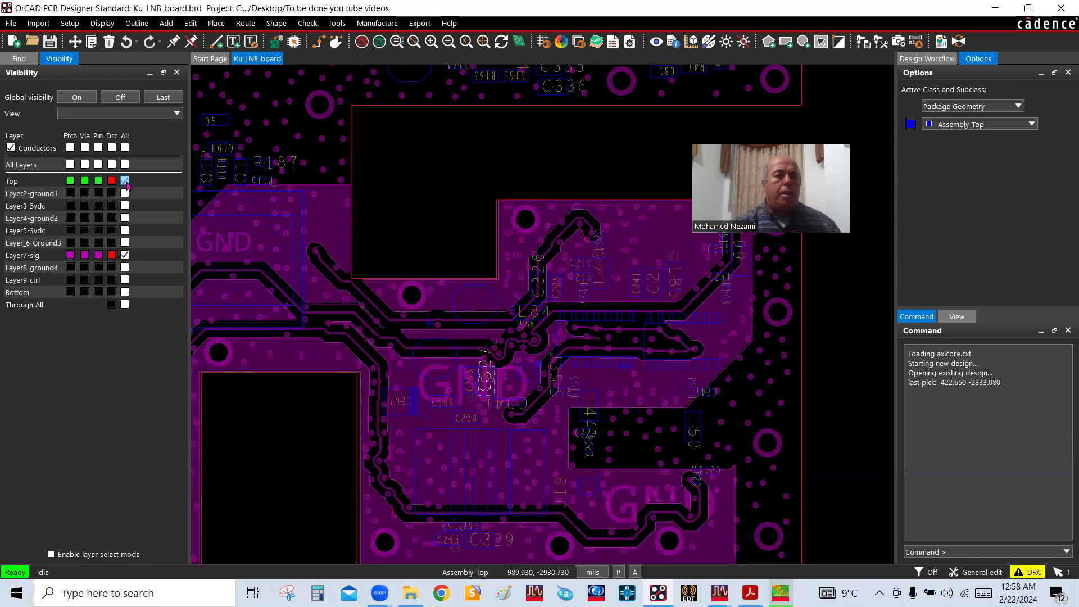
Limit the selection filter to Clines and select the long Layer7-sig trace running past C329 along the board's lower edge
scroll(615, 374, down, 3)
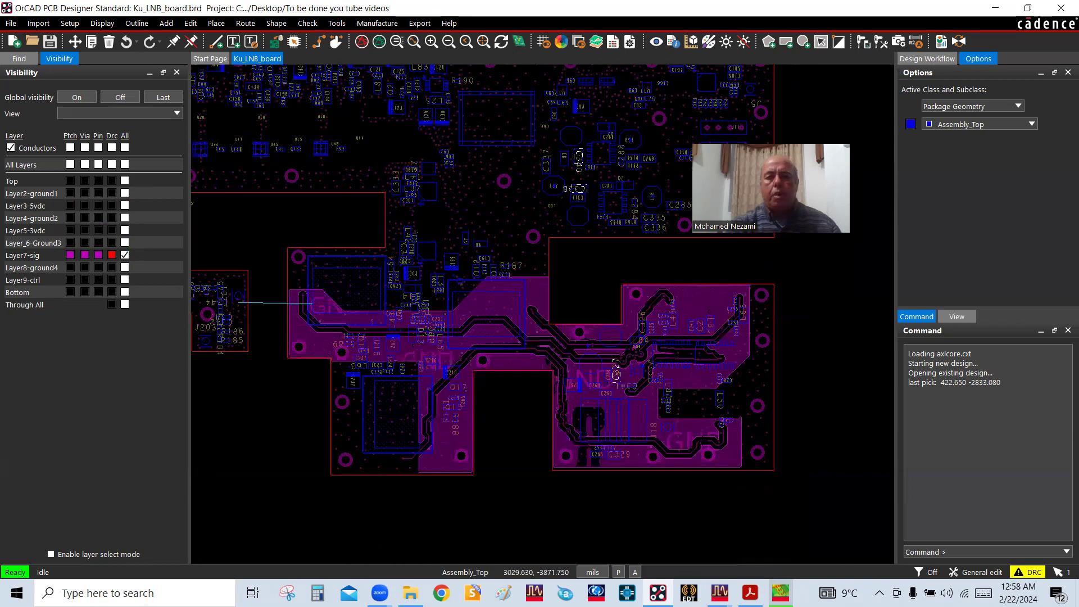
scroll(616, 374, up, 2)
scroll(730, 444, up, 2)
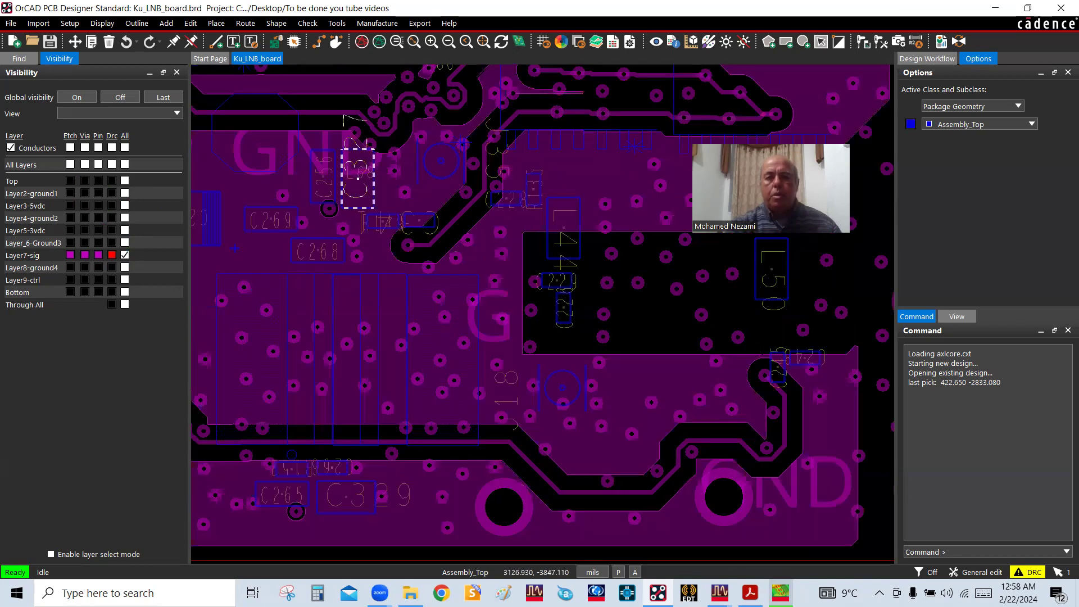
scroll(759, 413, up, 1)
scroll(812, 443, down, 1)
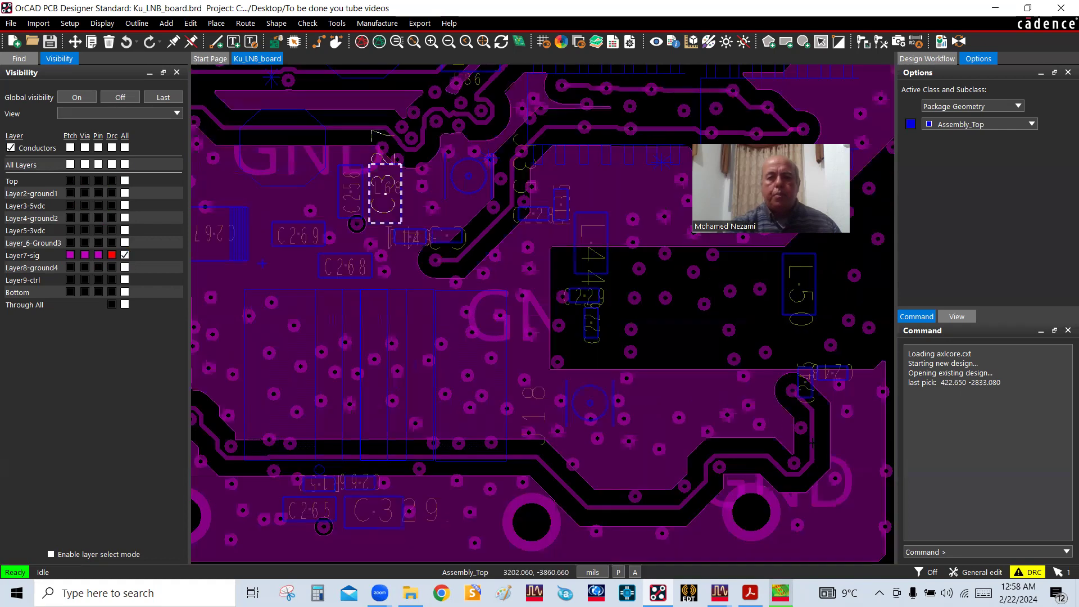
scroll(813, 443, down, 1)
click(20, 58)
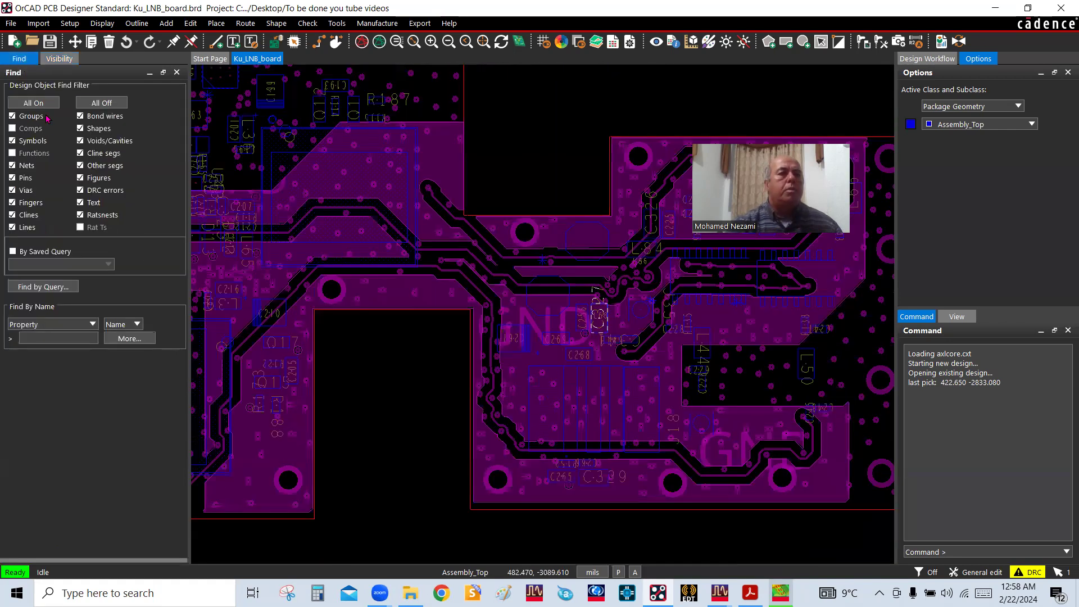
click(100, 104)
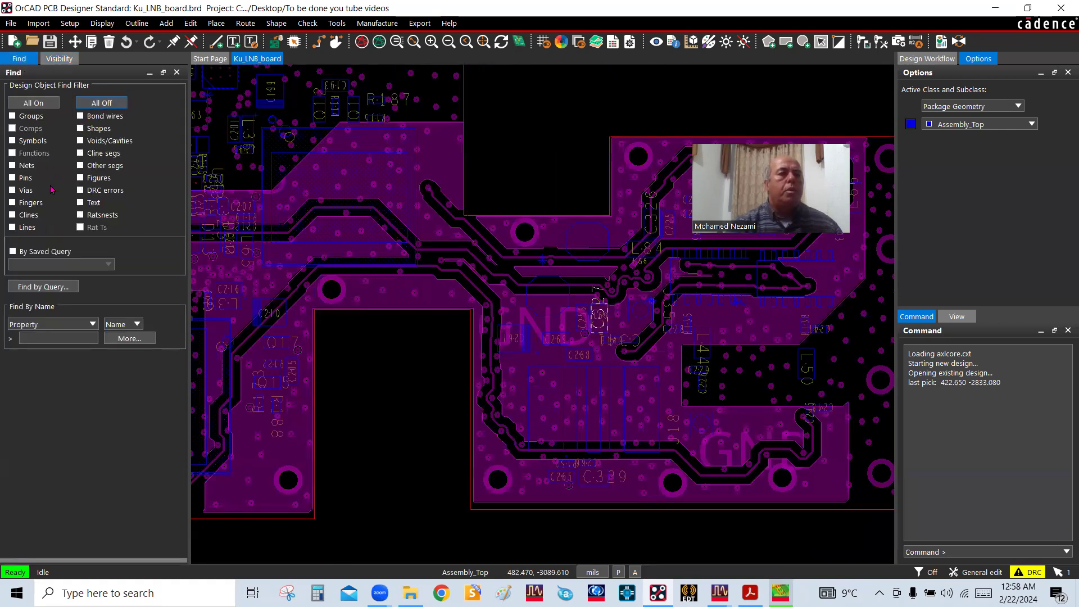
click(31, 216)
click(775, 450)
Follow the selected Layer7-sig trace from its end near L50 to its opposite end below Q17
scroll(659, 463, down, 1)
scroll(628, 389, up, 1)
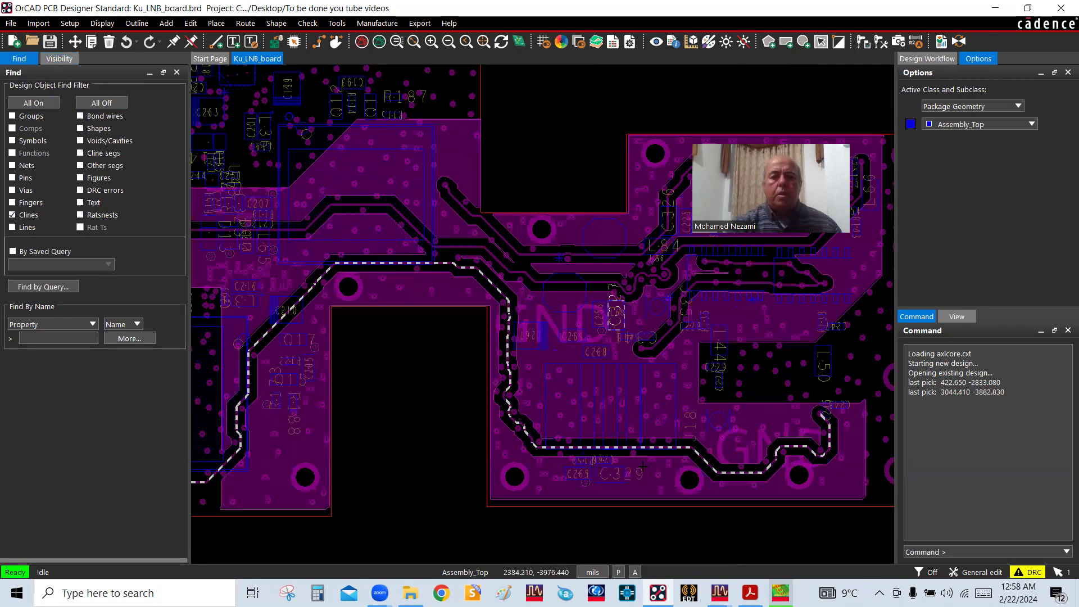
scroll(741, 420, up, 1)
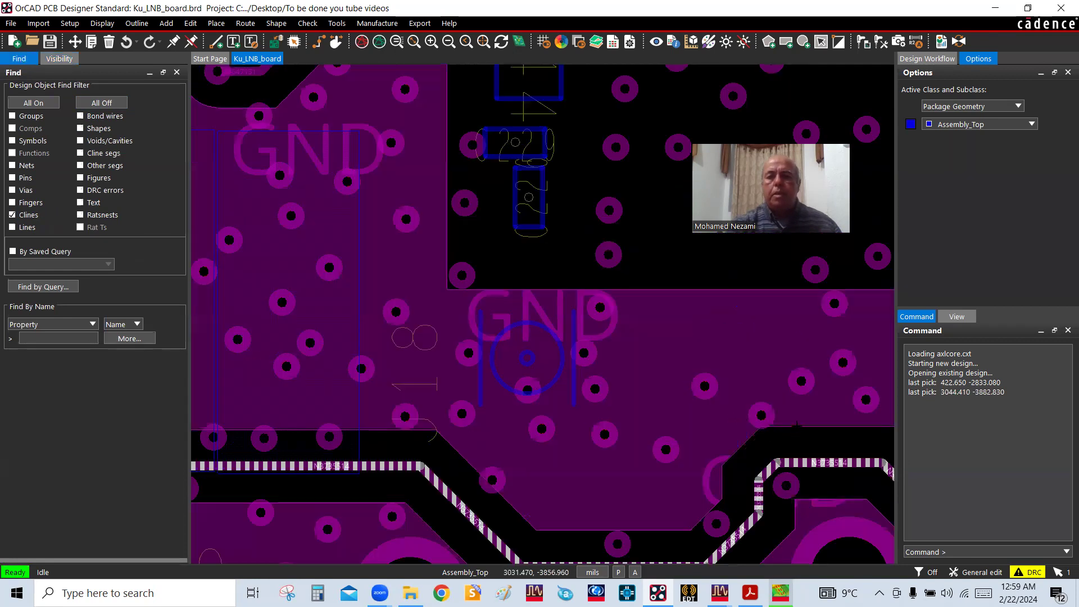
scroll(745, 422, down, 1)
scroll(797, 437, up, 1)
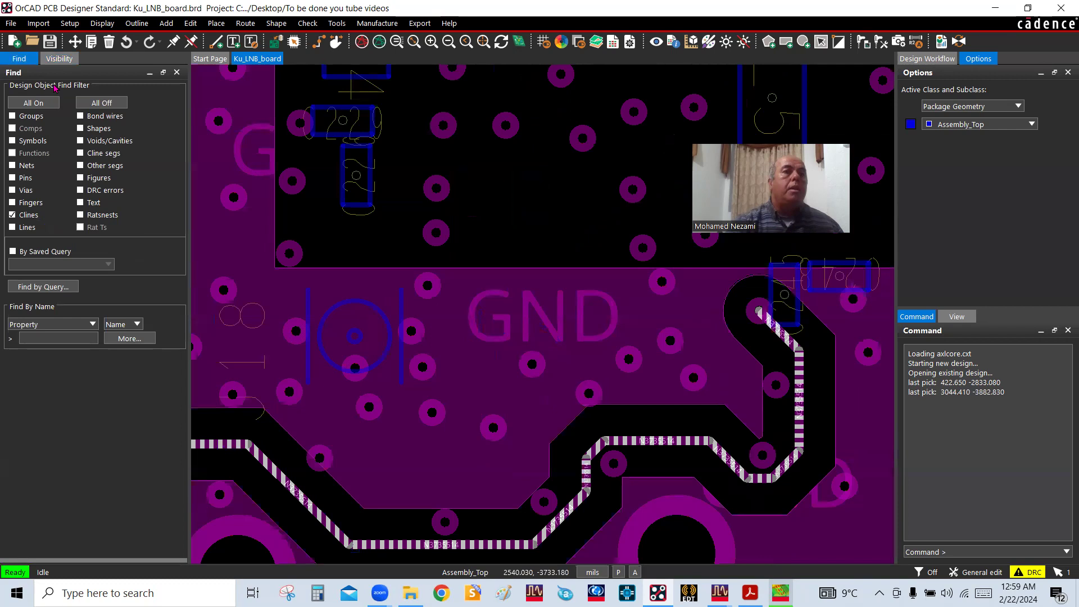
click(55, 60)
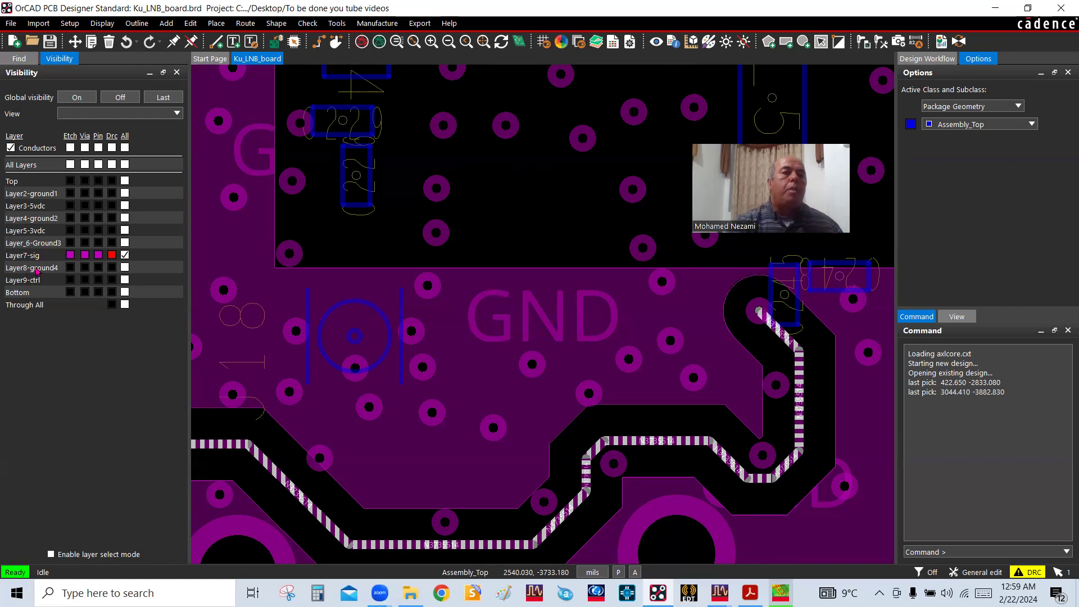
scroll(218, 289, down, 1)
scroll(767, 326, down, 1)
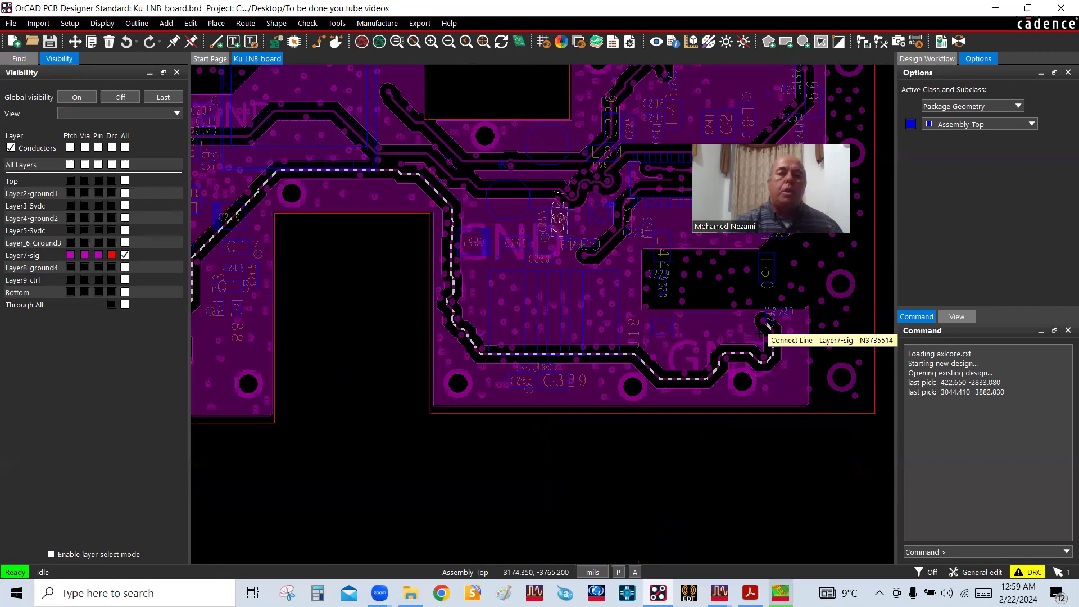
scroll(712, 271, down, 1)
scroll(512, 229, up, 1)
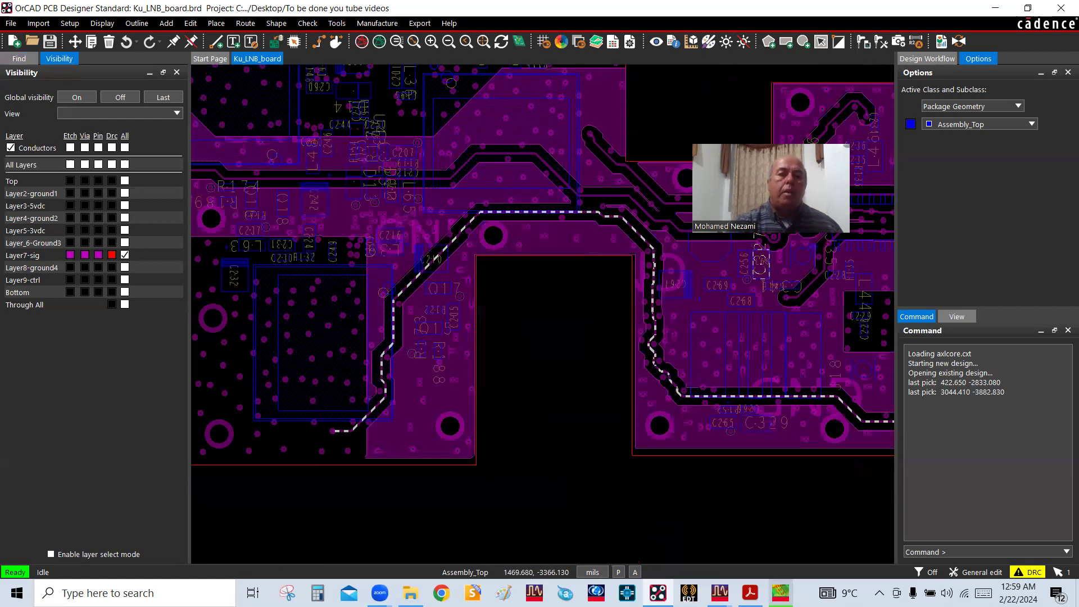
scroll(376, 421, up, 2)
scroll(376, 420, down, 2)
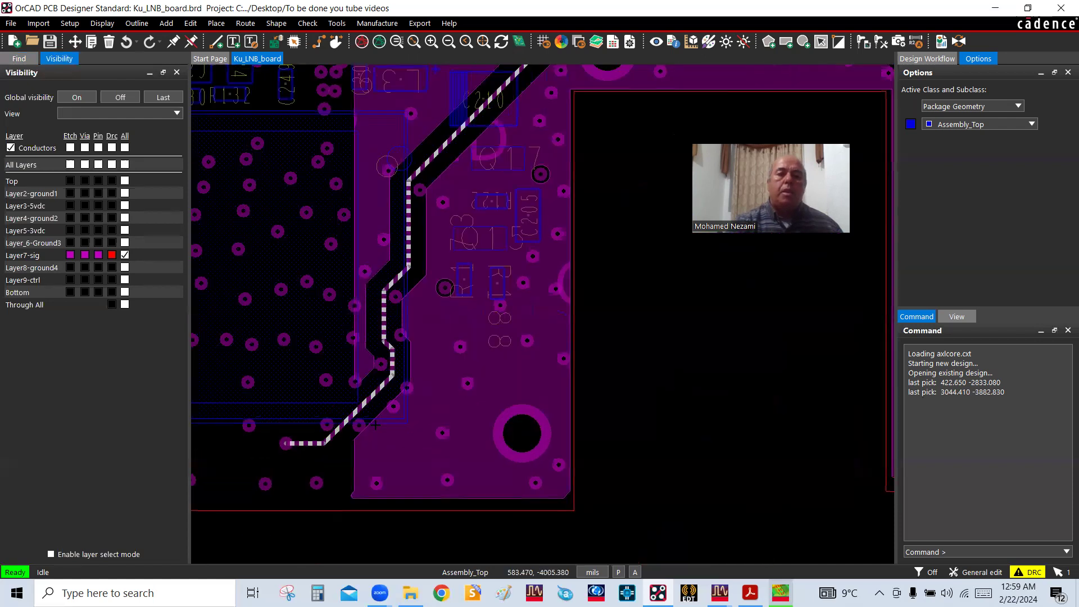
Examine the selected trace's full route across the board, including its bends beside C329 and the surrounding ground copper and vias
scroll(375, 423, down, 1)
scroll(657, 389, up, 1)
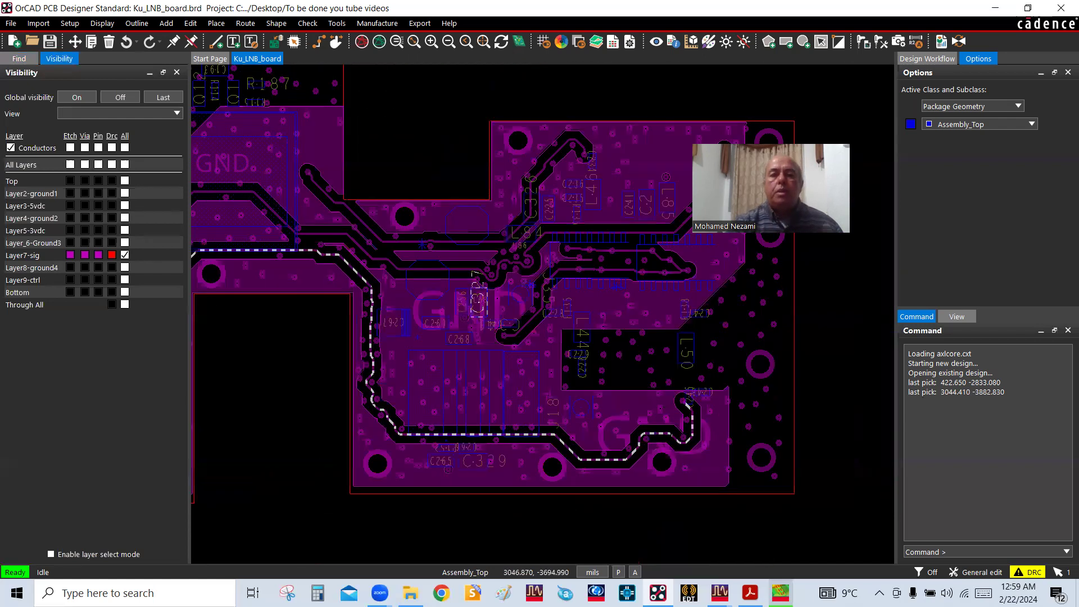
scroll(660, 430, up, 1)
scroll(660, 429, down, 1)
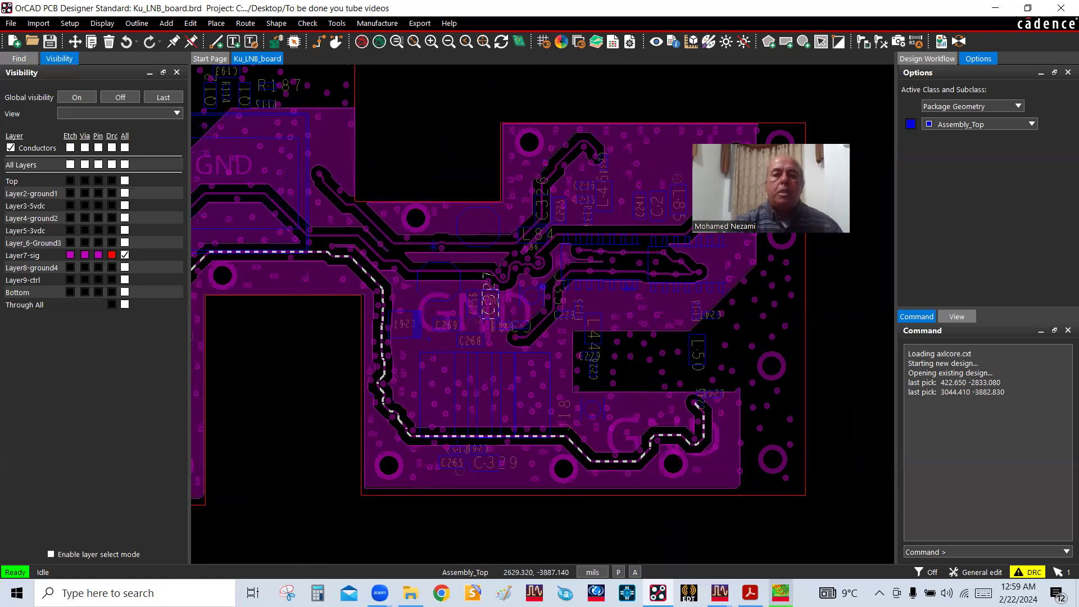
scroll(484, 275, down, 1)
scroll(484, 275, up, 1)
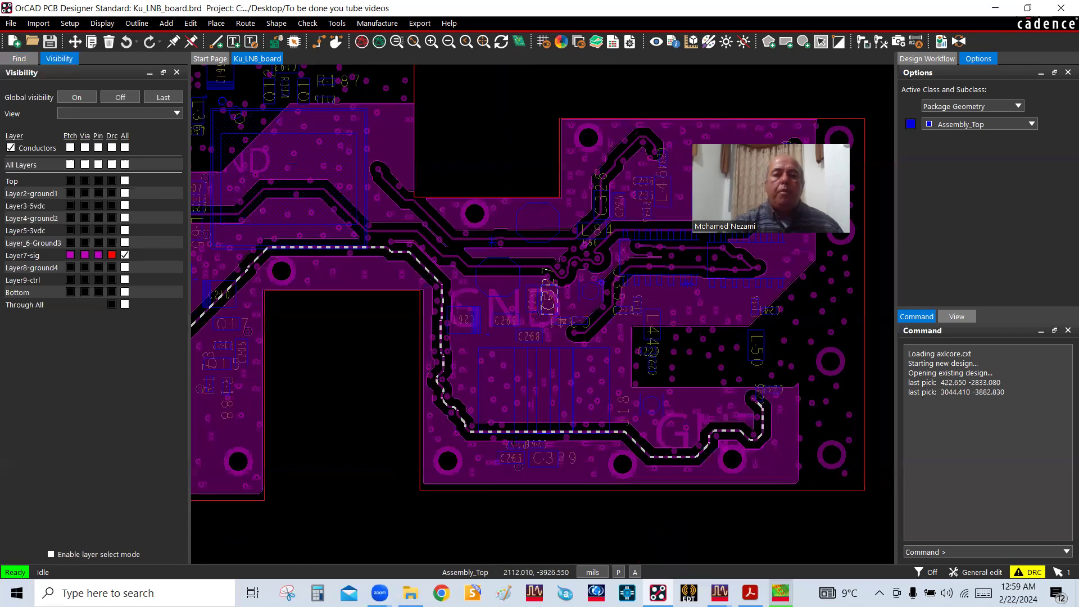
scroll(517, 439, up, 1)
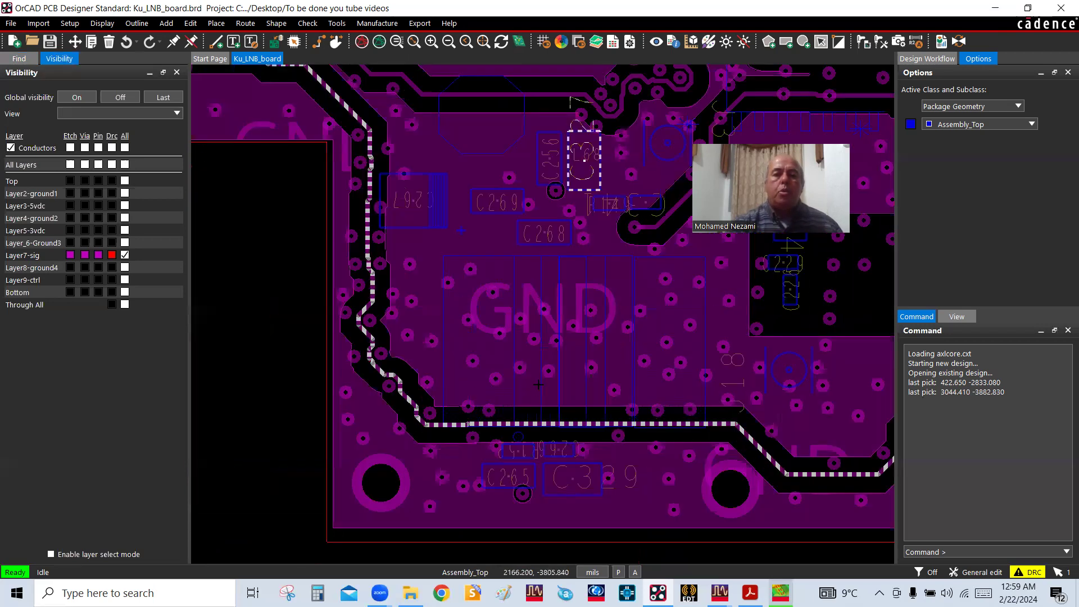
scroll(537, 385, down, 1)
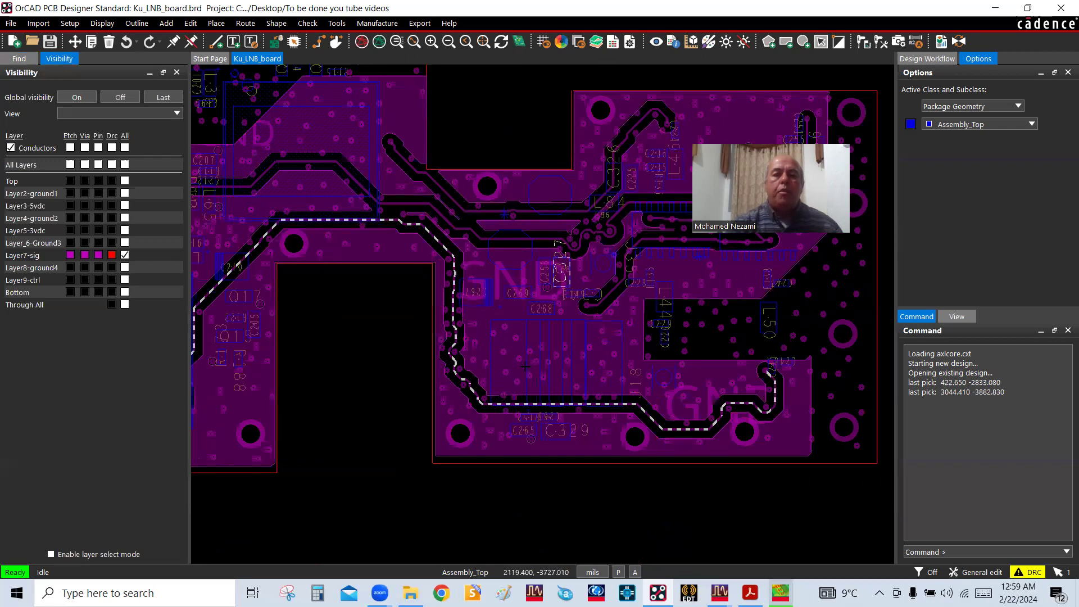
scroll(641, 396, down, 1)
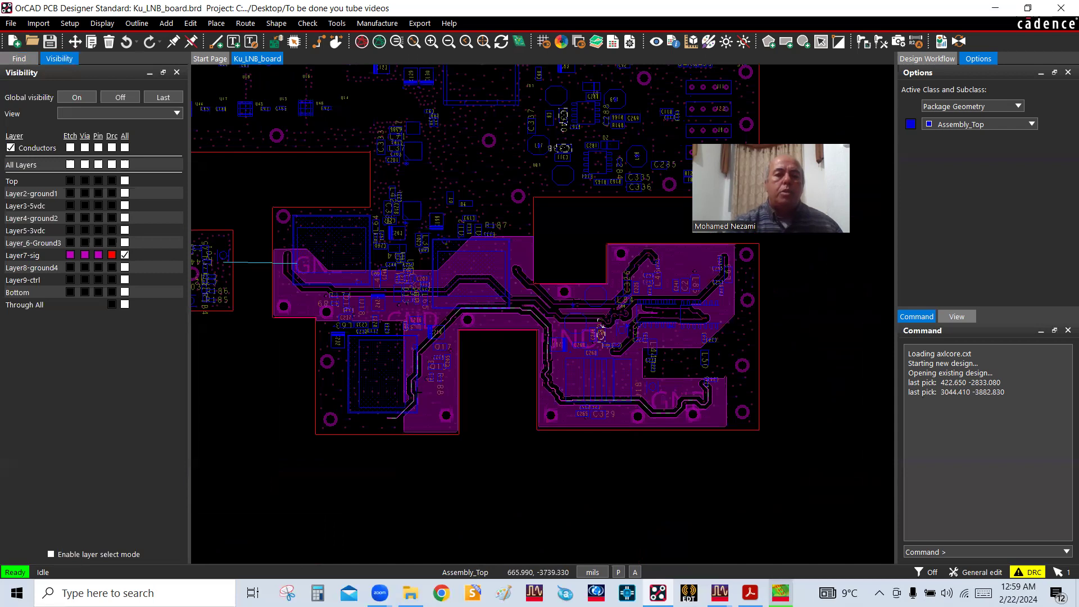
scroll(440, 397, up, 1)
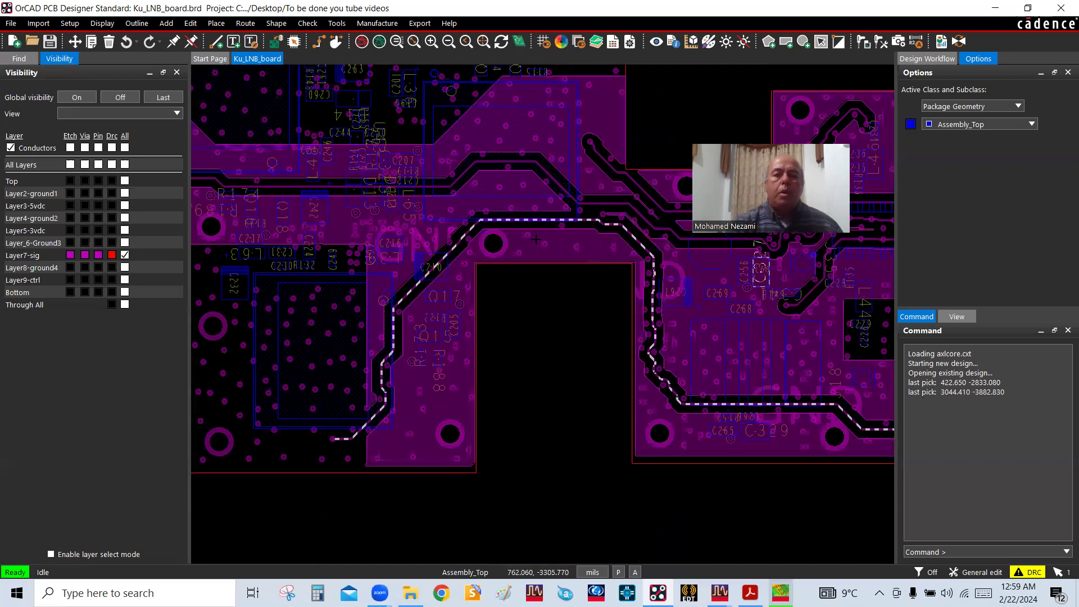
scroll(757, 246, down, 1)
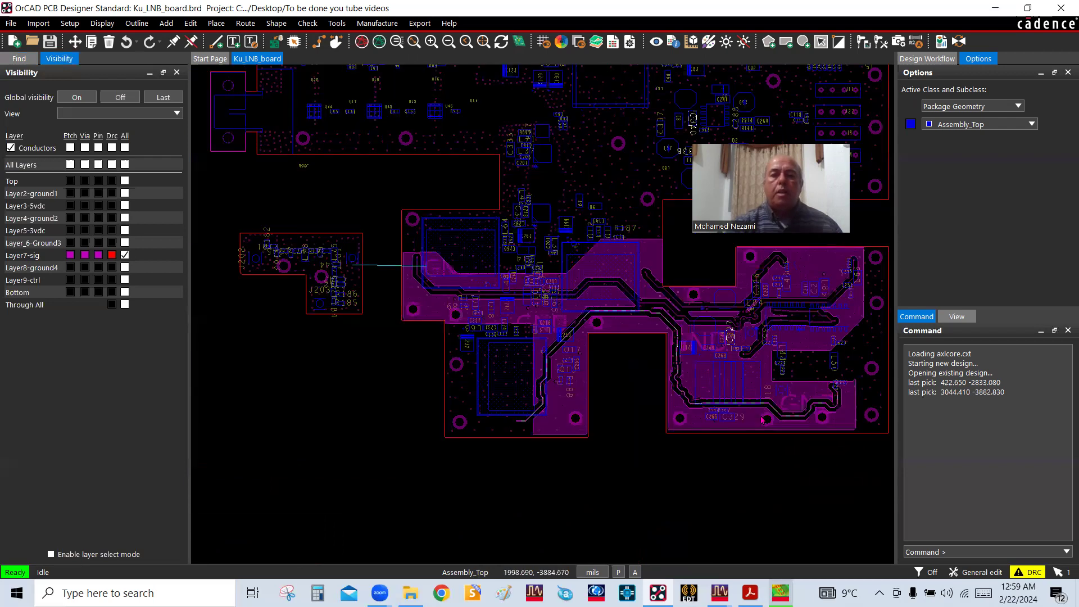
scroll(793, 403, up, 1)
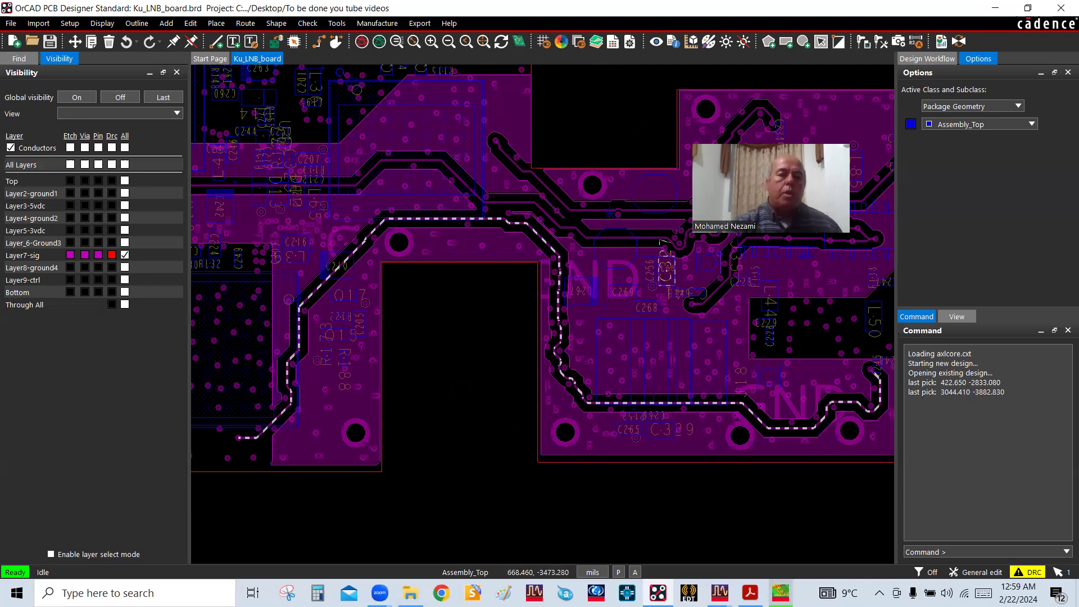
Inspect the selected Layer7-sig trace's end below Q17 and its route back past C329 toward L50
scroll(261, 450, up, 1)
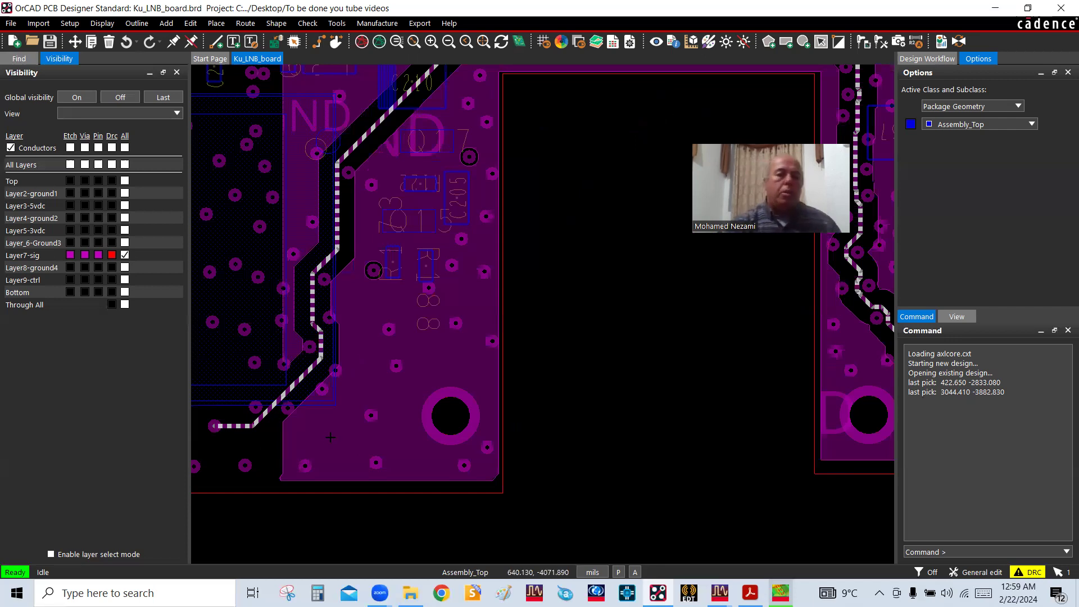
scroll(330, 437, down, 1)
scroll(327, 435, down, 1)
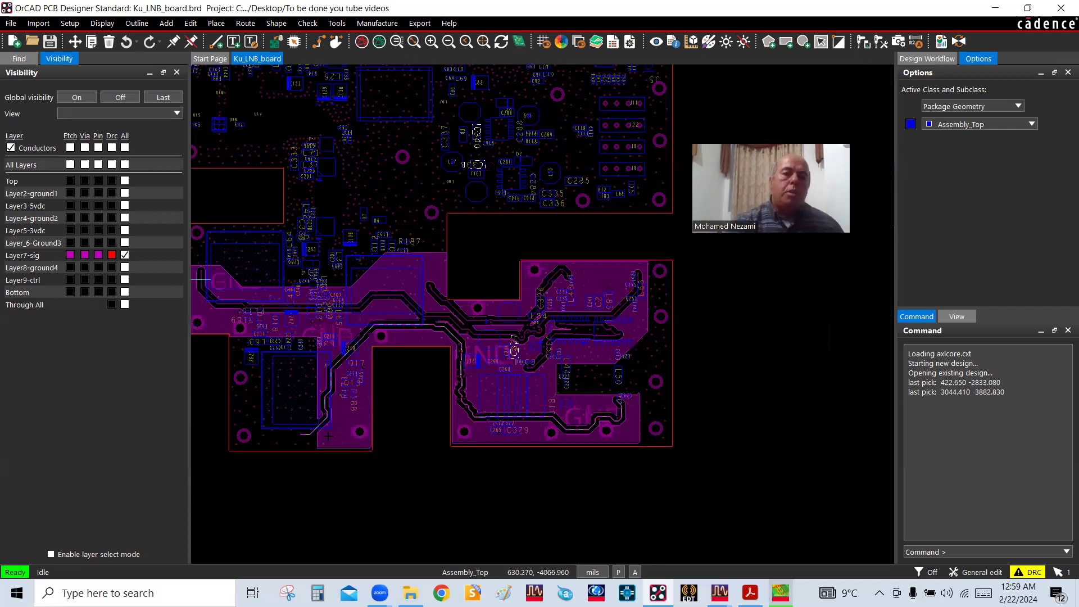
scroll(306, 433, up, 1)
scroll(272, 424, up, 1)
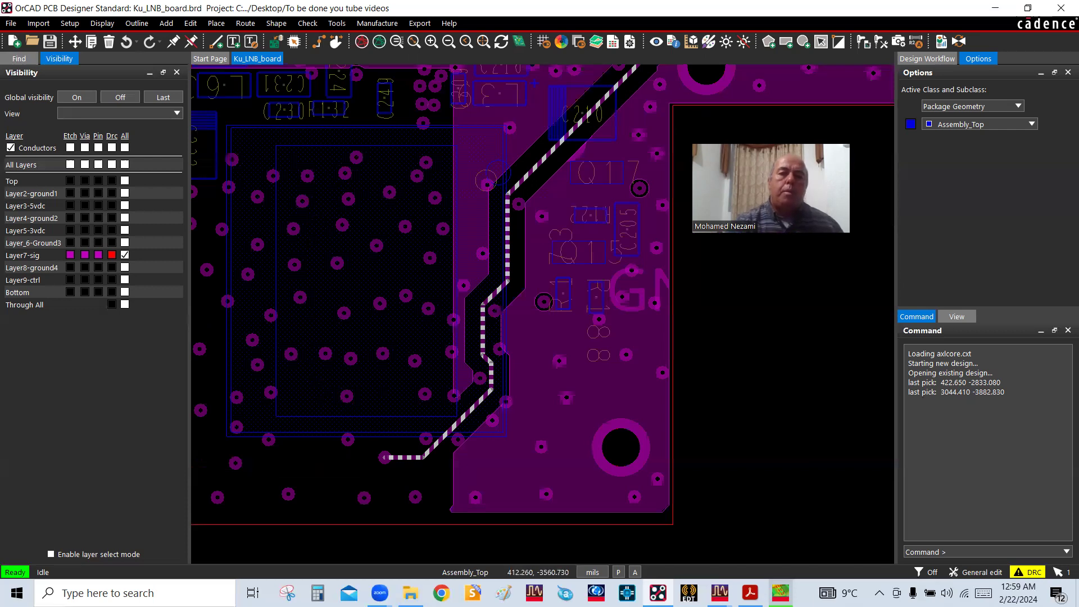
scroll(374, 322, down, 1)
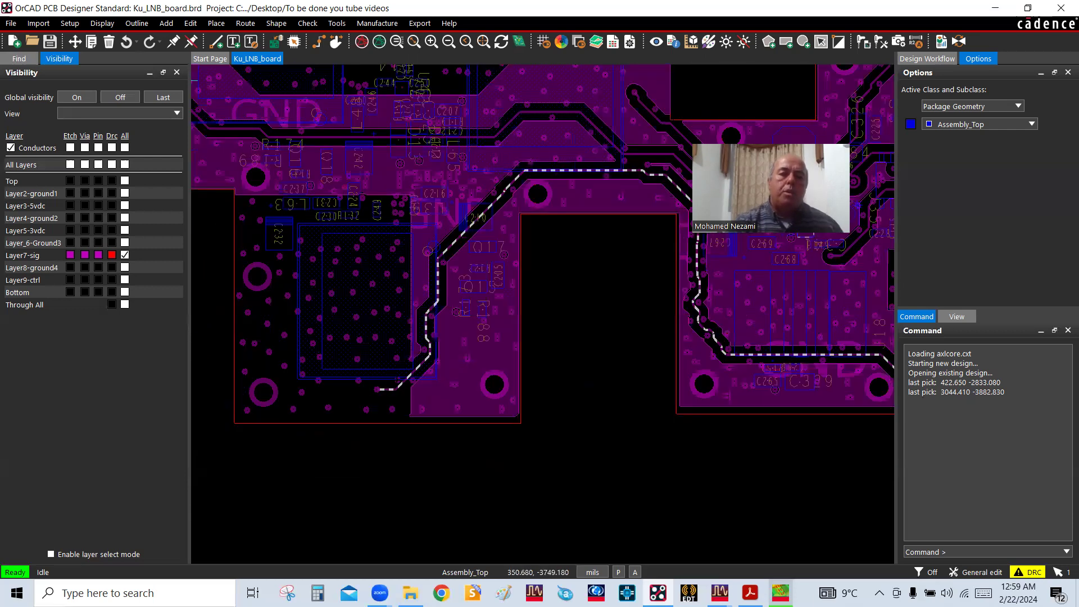
scroll(392, 366, down, 1)
scroll(658, 355, up, 1)
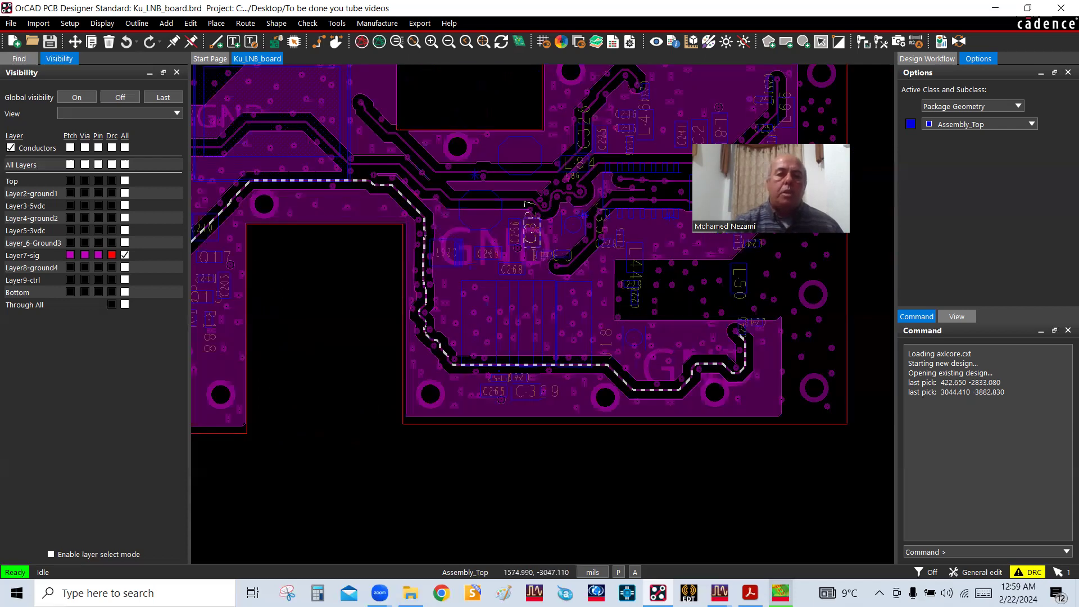
Show the Top layer together with Layer7-sig, then clear the trace selection to compare the routing with the components above
scroll(543, 315, up, 2)
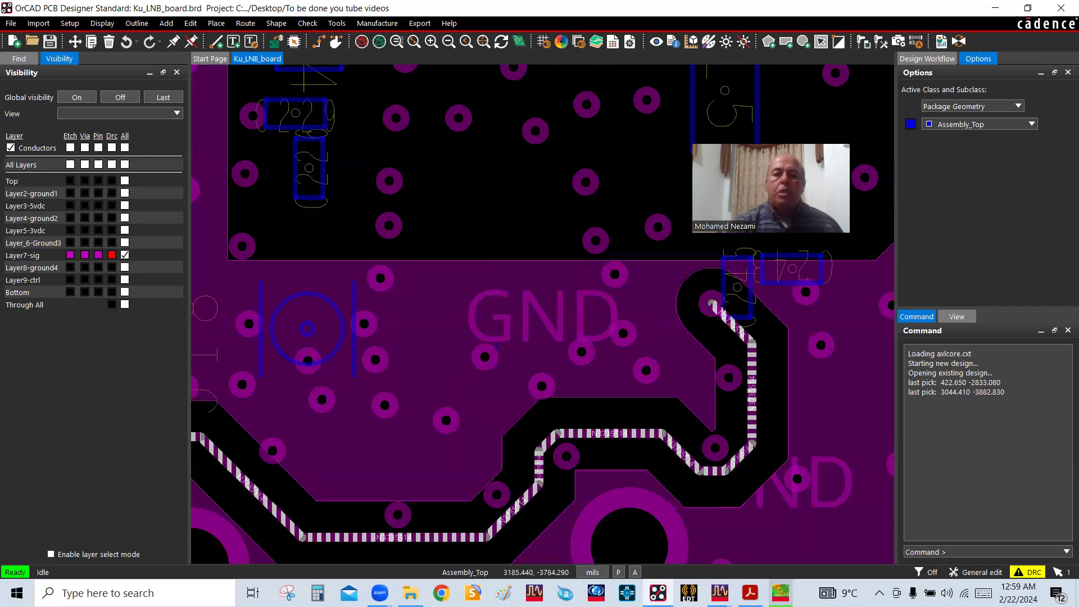
click(125, 181)
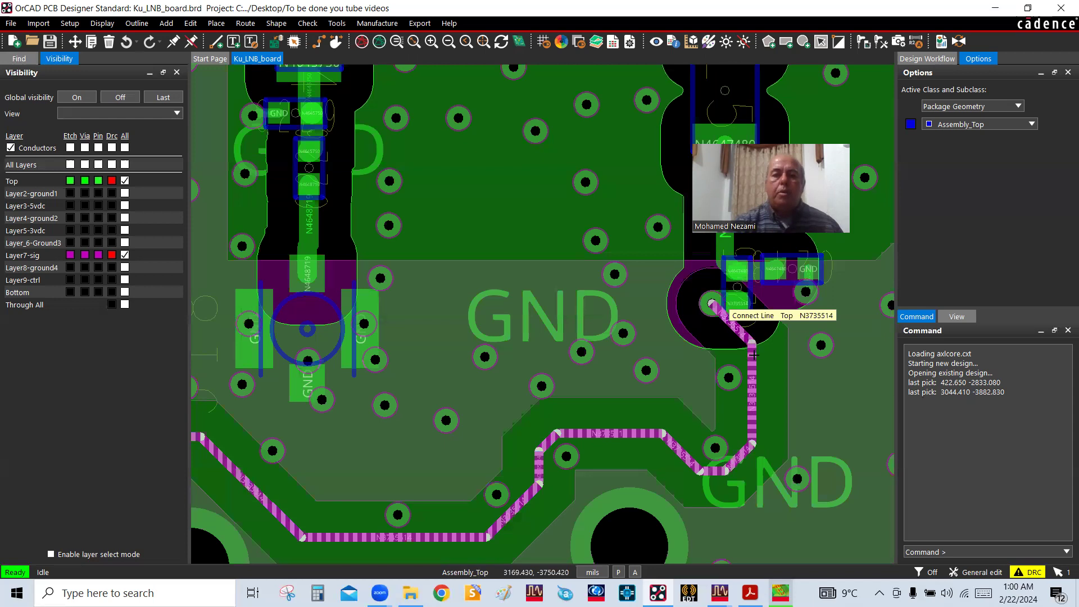
scroll(753, 355, down, 3)
click(707, 383)
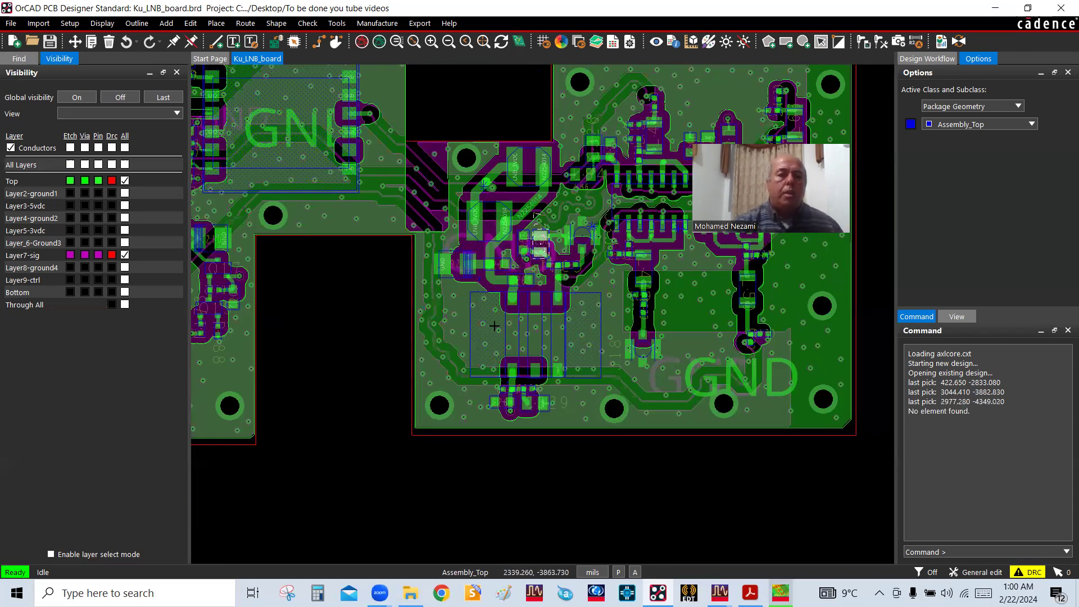
scroll(494, 326, down, 2)
scroll(365, 315, up, 2)
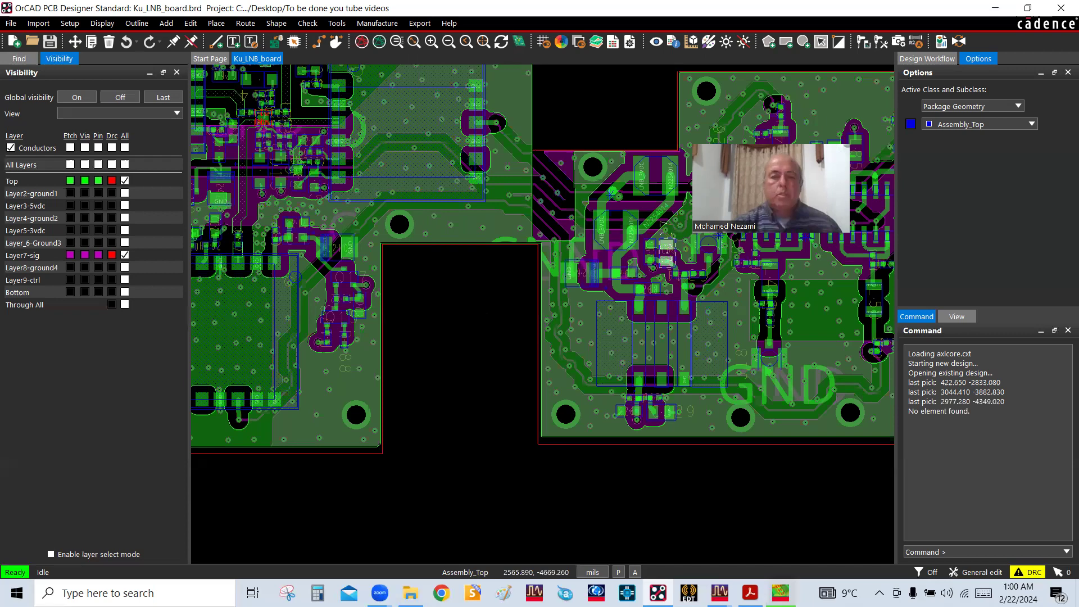
Switch to RFPro and check the closing lines of the Full EM Analysis simulation log
click(781, 593)
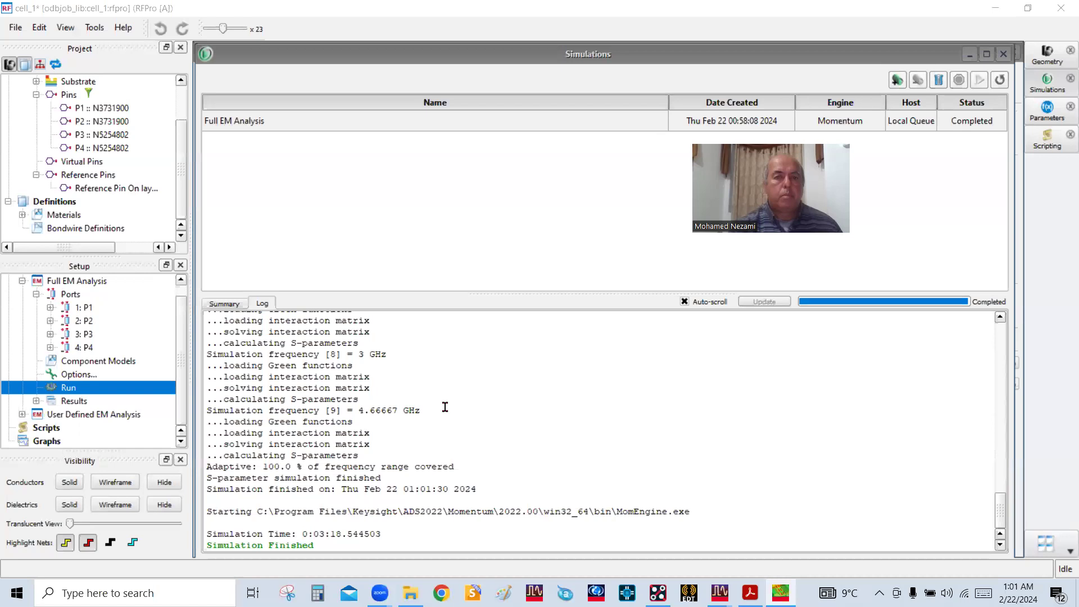
click(445, 407)
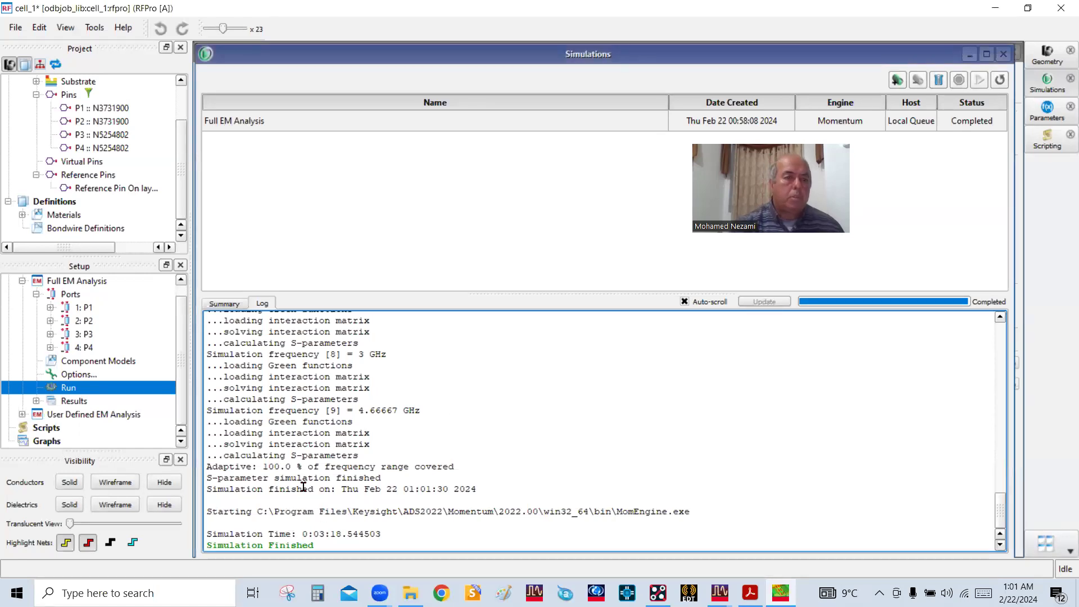
drag(319, 548, 246, 548)
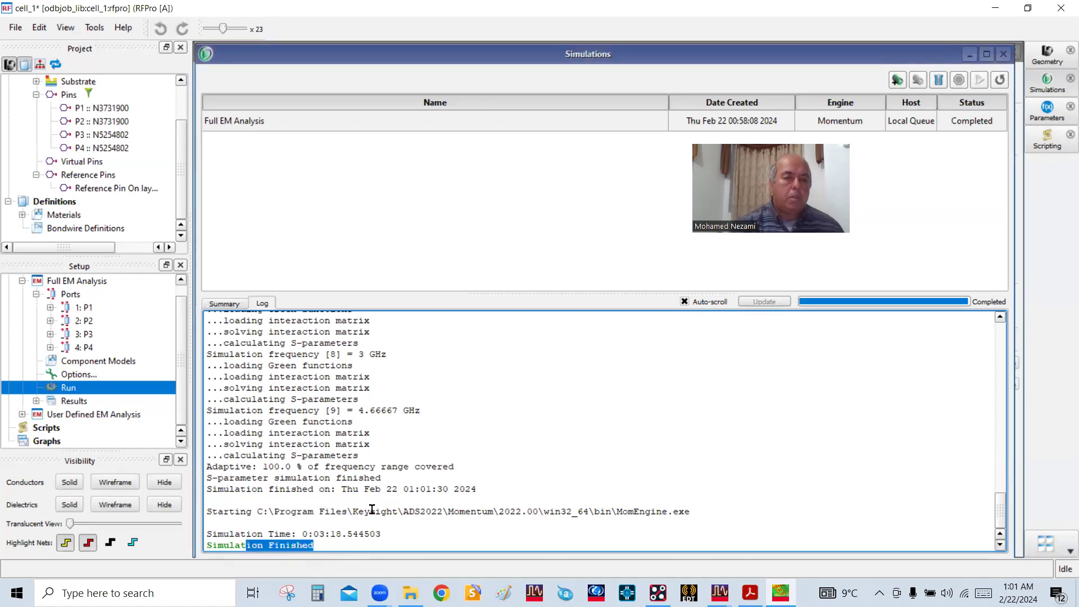
click(447, 482)
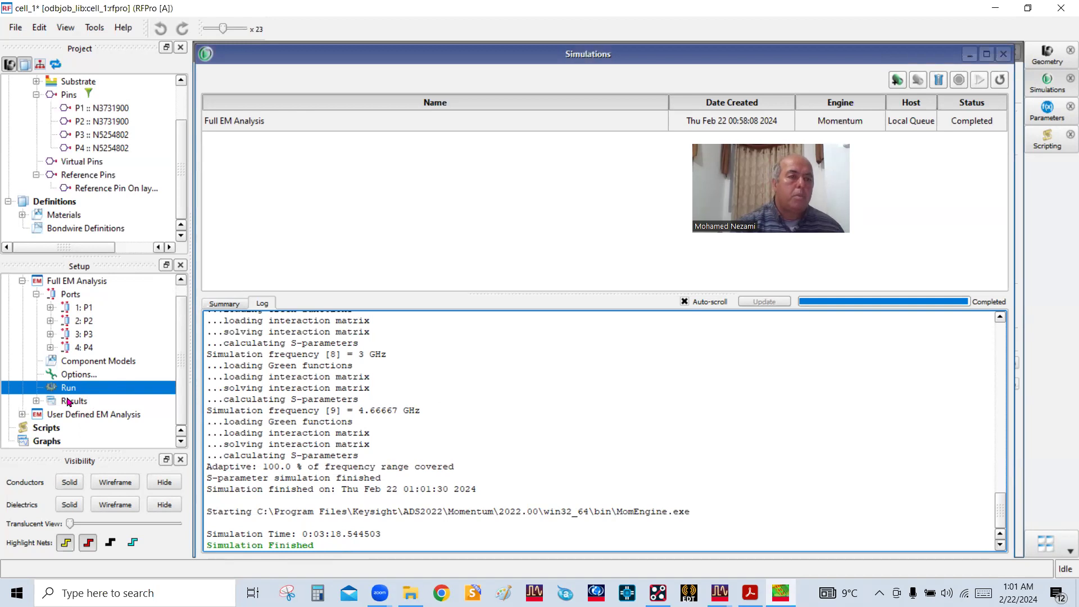
Open the S-Parameters results of the Full EM Analysis and reposition the plot window
click(37, 401)
click(99, 416)
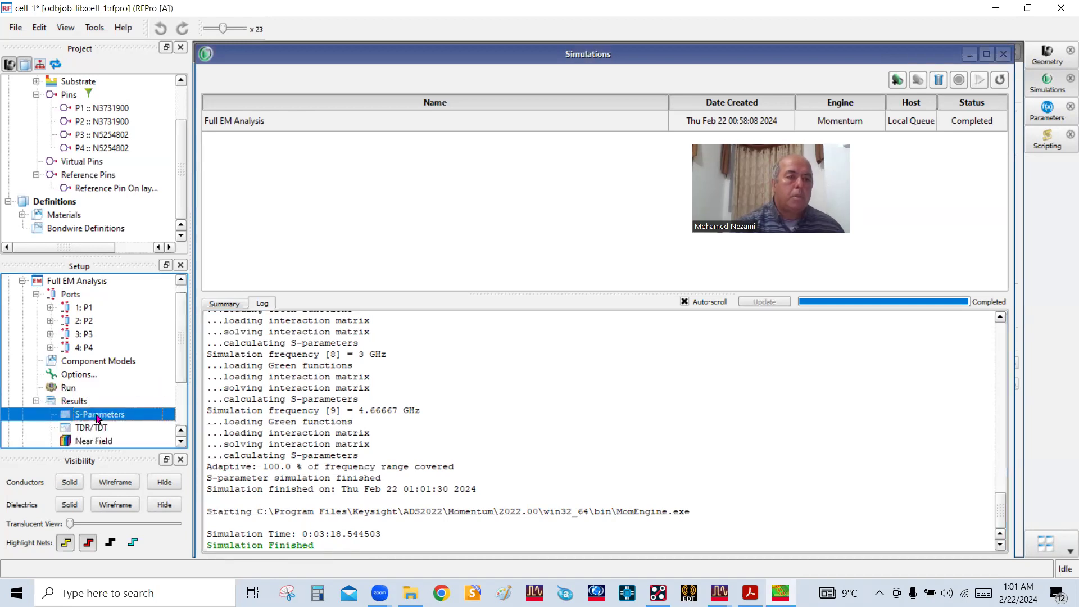
double_click(99, 415)
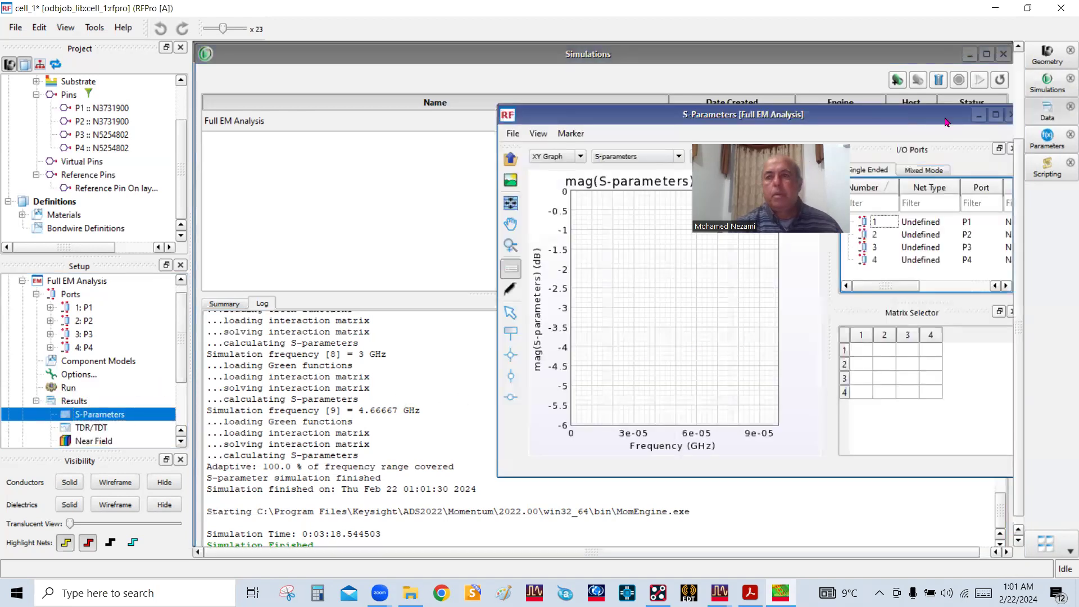
drag(931, 116, 613, 194)
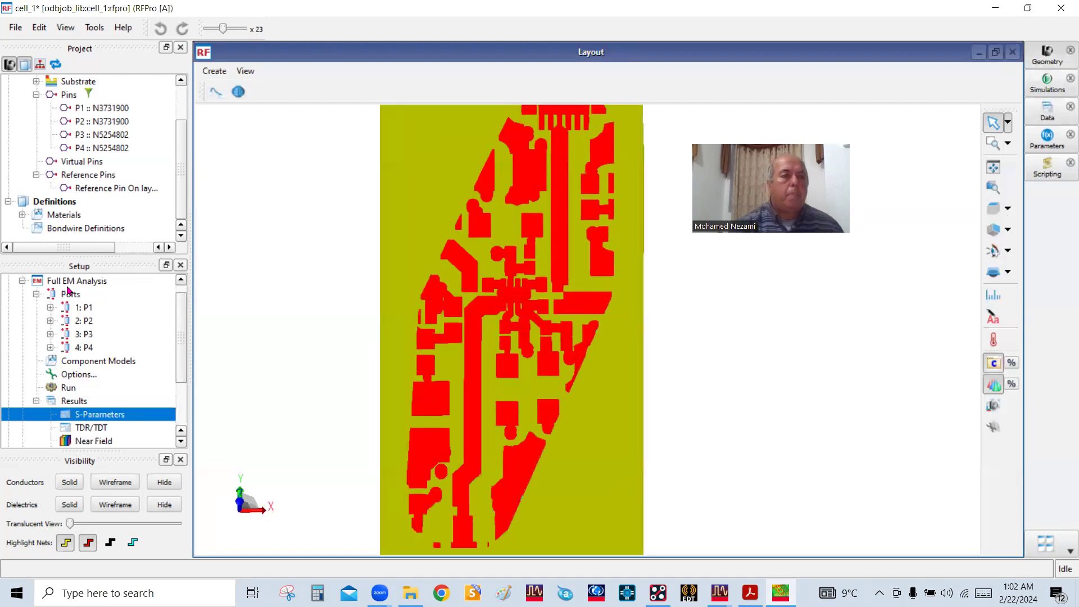
Highlight port P1 in the layout and display the dielectrics as wireframe to view the conductors and vias in 3D
click(79, 309)
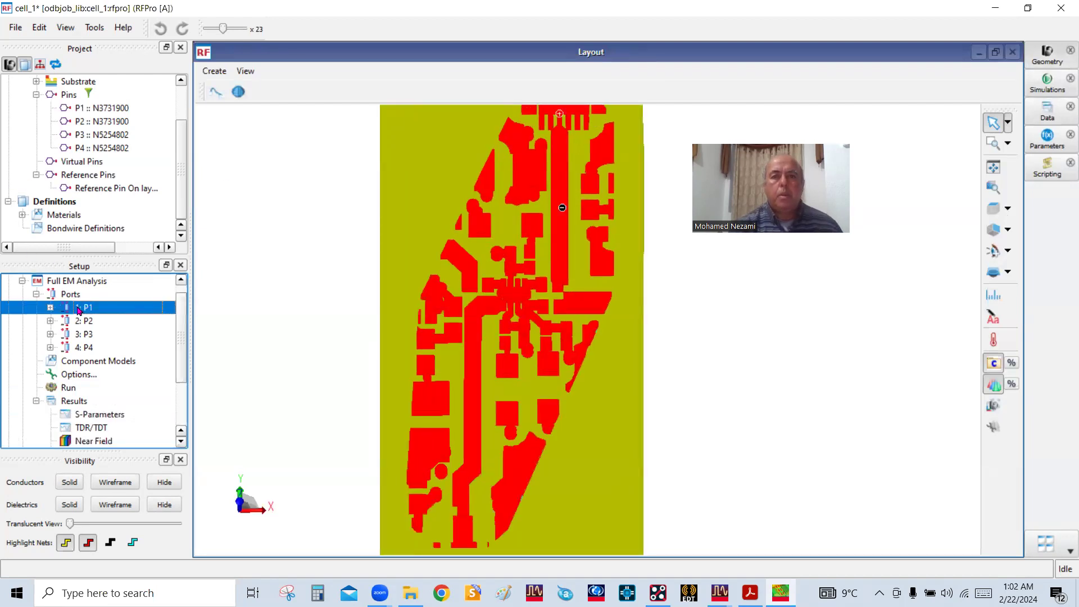
drag(587, 331, 687, 343)
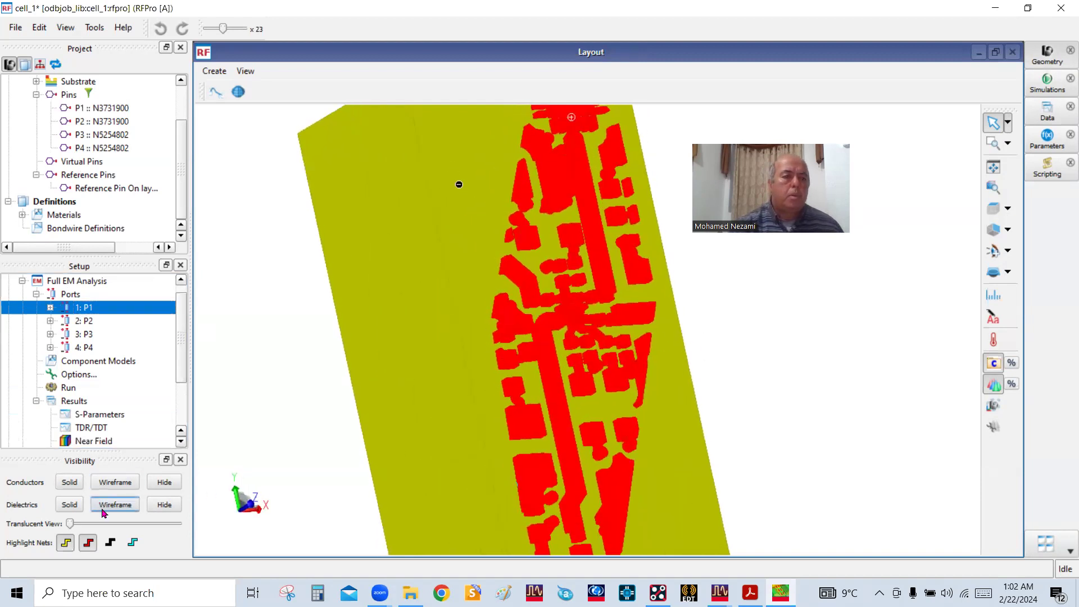
click(107, 507)
drag(594, 274, 593, 238)
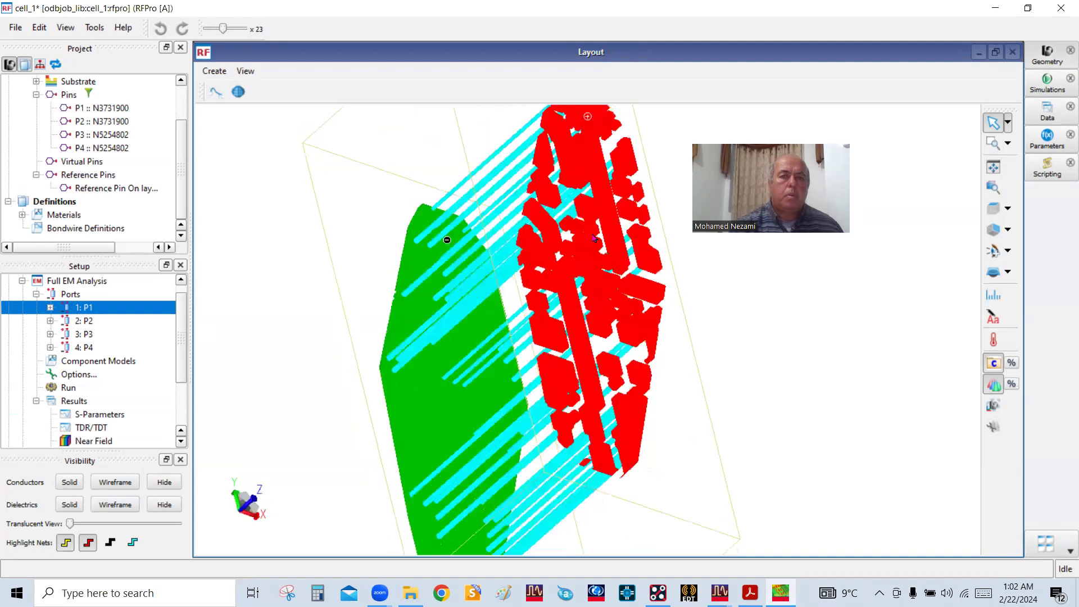
drag(405, 204, 396, 212)
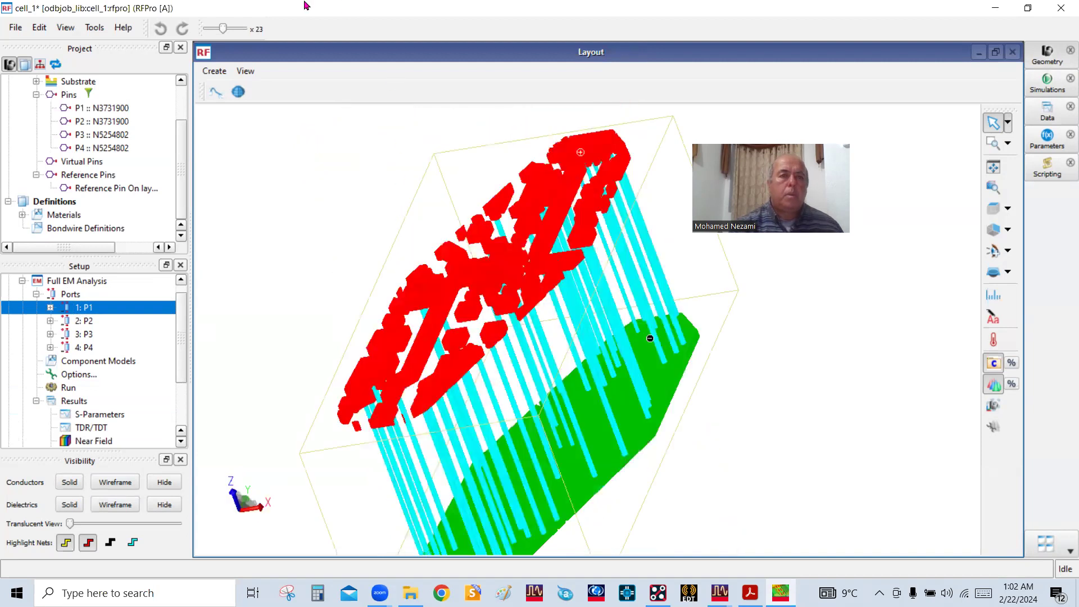
Set the layout's vertical scale factor to x1 and view the whole cutout at an angle
drag(304, 6, 186, 35)
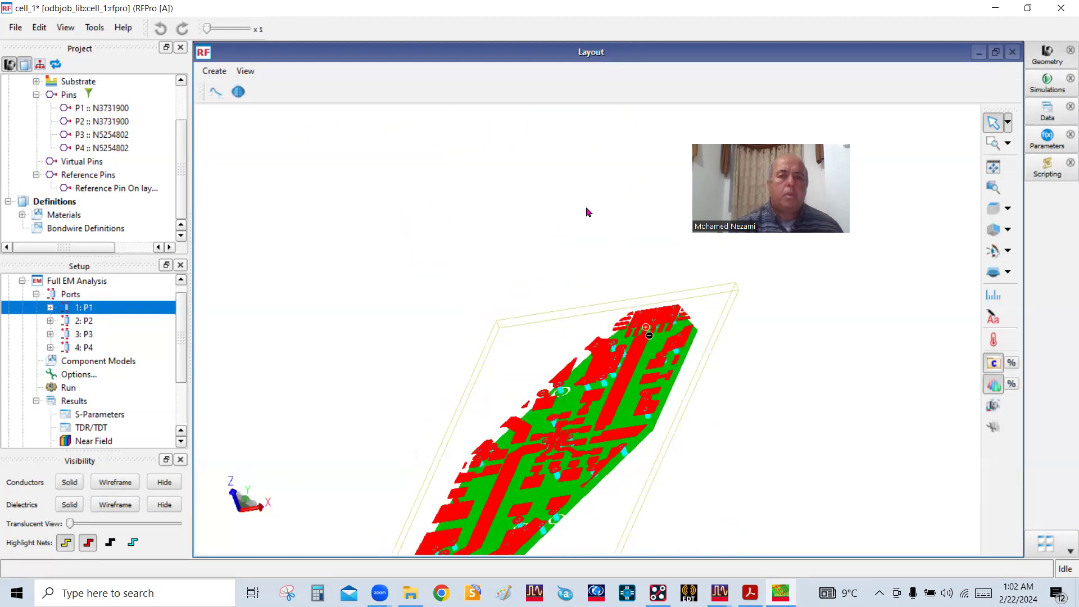
scroll(586, 208, down, 2)
drag(514, 352, 589, 388)
scroll(496, 201, up, 1)
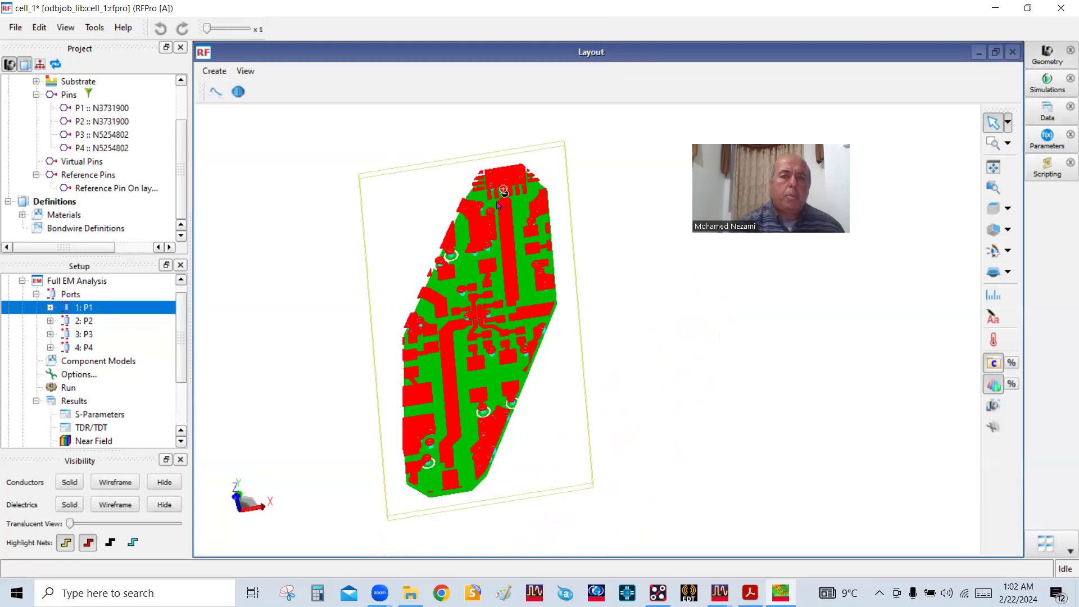
Locate ports P1 to P4 one after another at the ends of the two simulated traces
scroll(498, 204, up, 3)
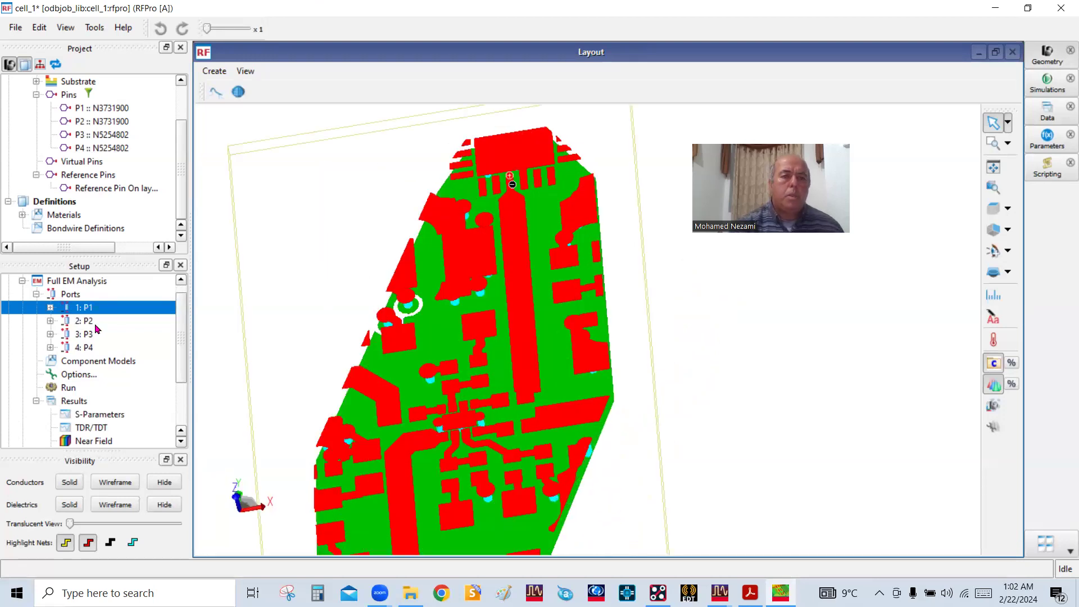
click(87, 322)
scroll(524, 200, down, 3)
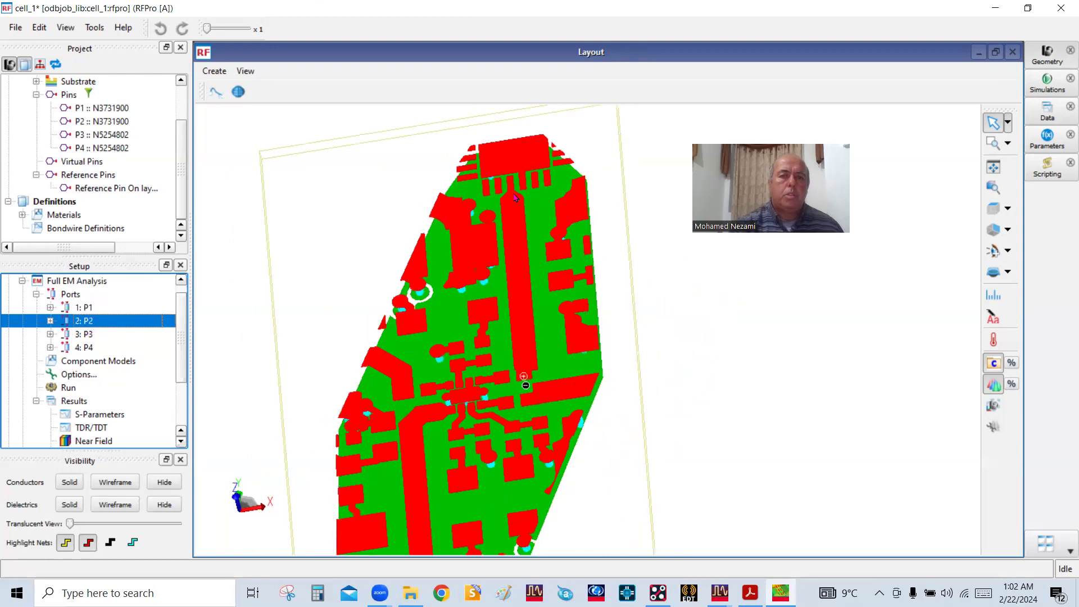
click(83, 336)
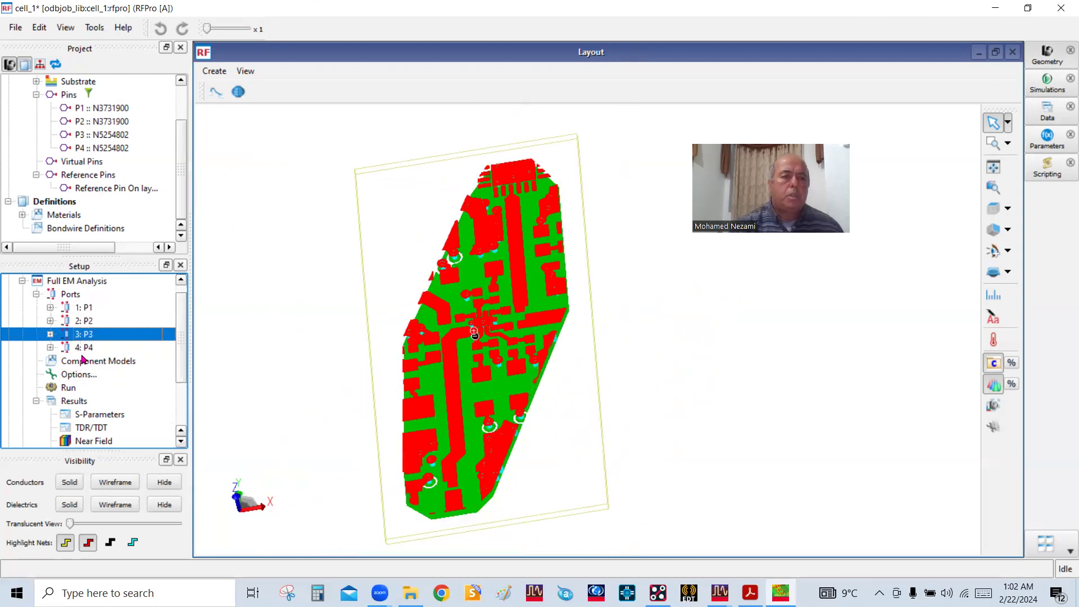
click(83, 349)
Reopen the S-Parameters results and plot the magnitudes of S(1,2) and S(1,1)
scroll(141, 416, down, 2)
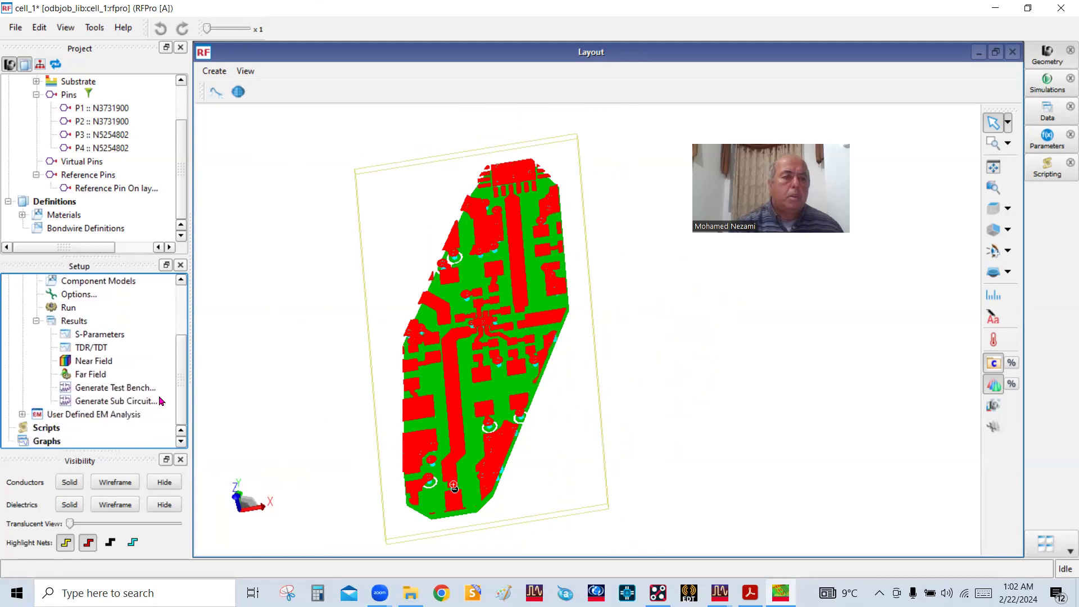
double_click(97, 336)
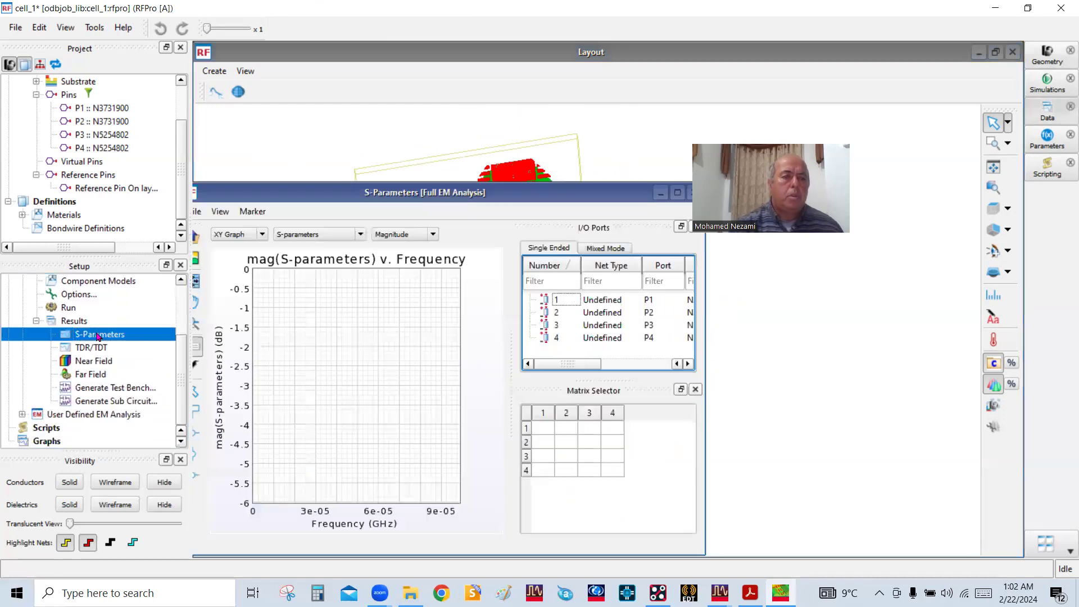
click(566, 433)
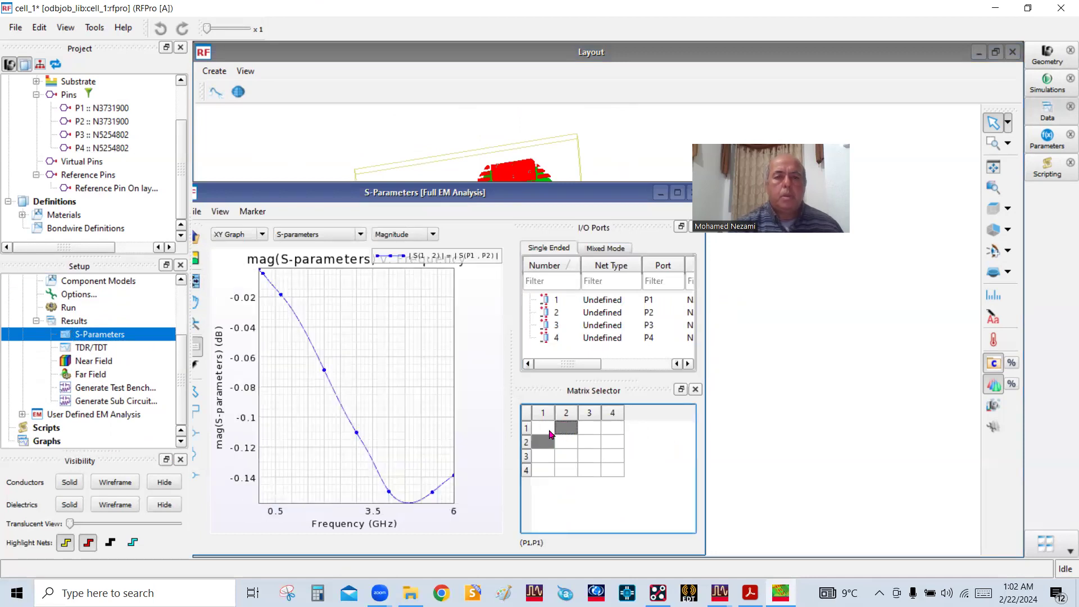
ctrl+click(546, 431)
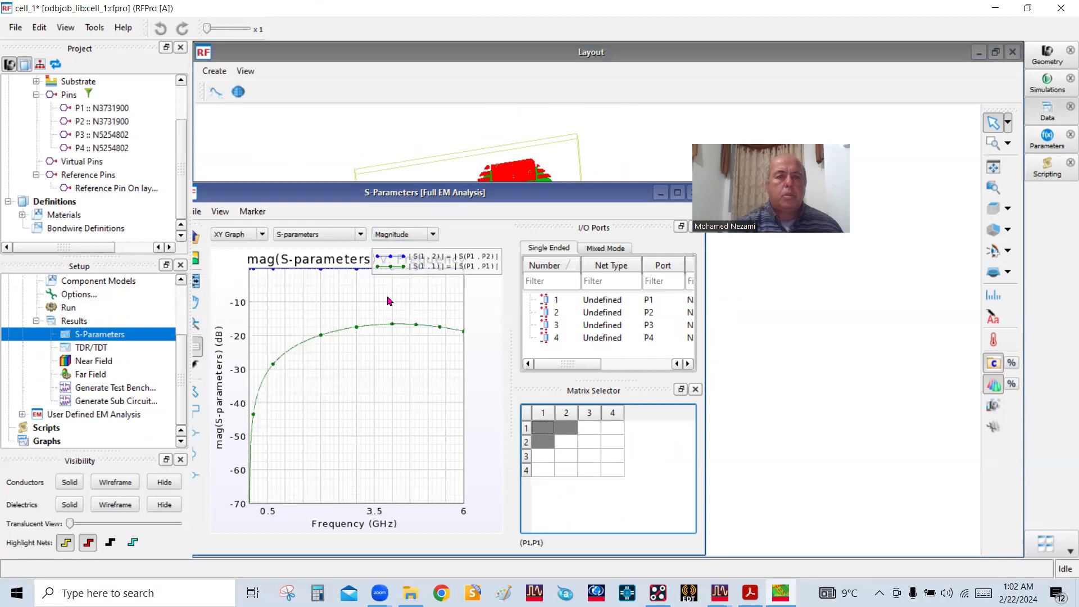
Maximize the S-parameter plot and shift the graph down so the S(1,2) curve clears its upper edge
click(677, 193)
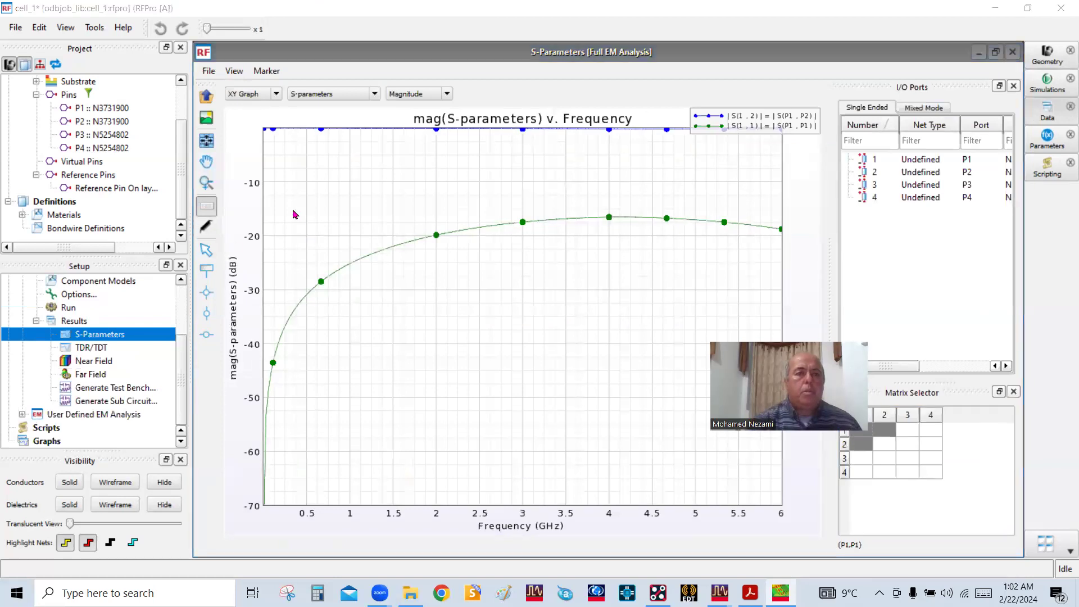
click(206, 161)
drag(558, 219, 560, 255)
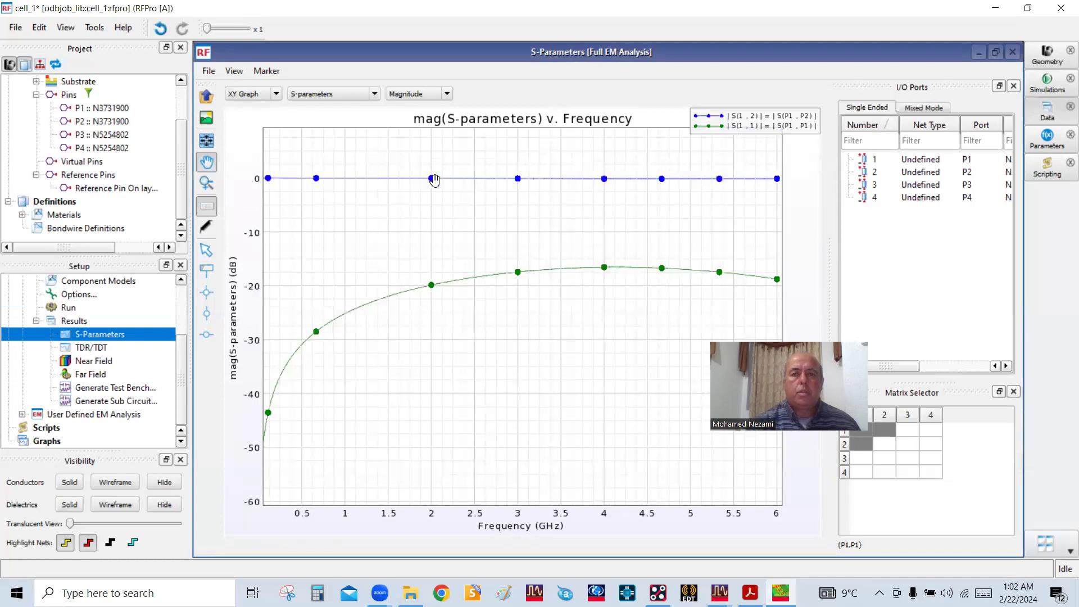
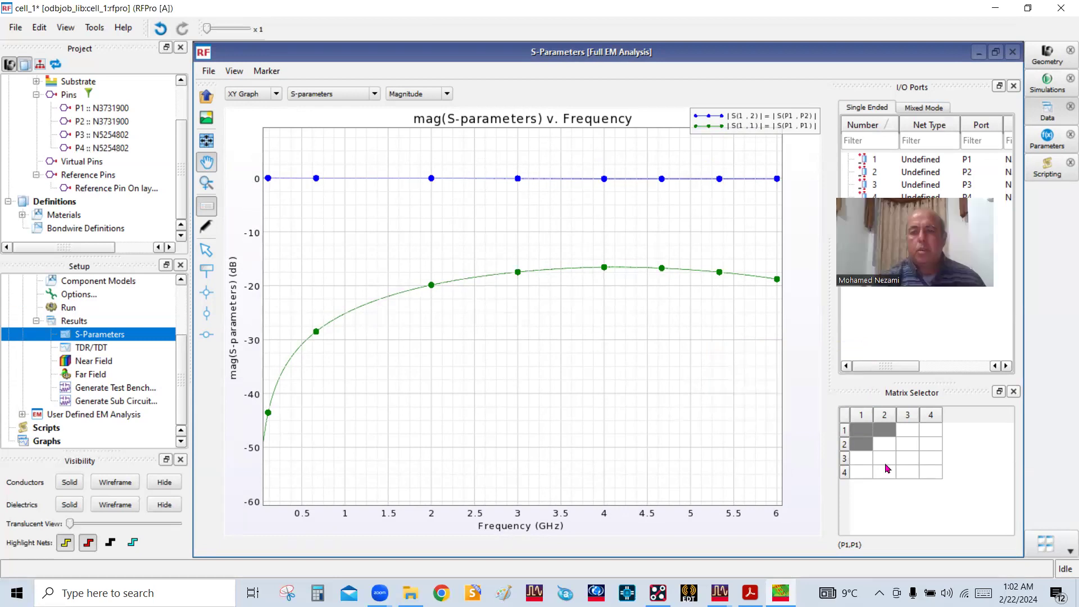
Add the magnitudes of S(3,4) and S(3,3) to the plot and widen the graph's range to show all curves
click(924, 459)
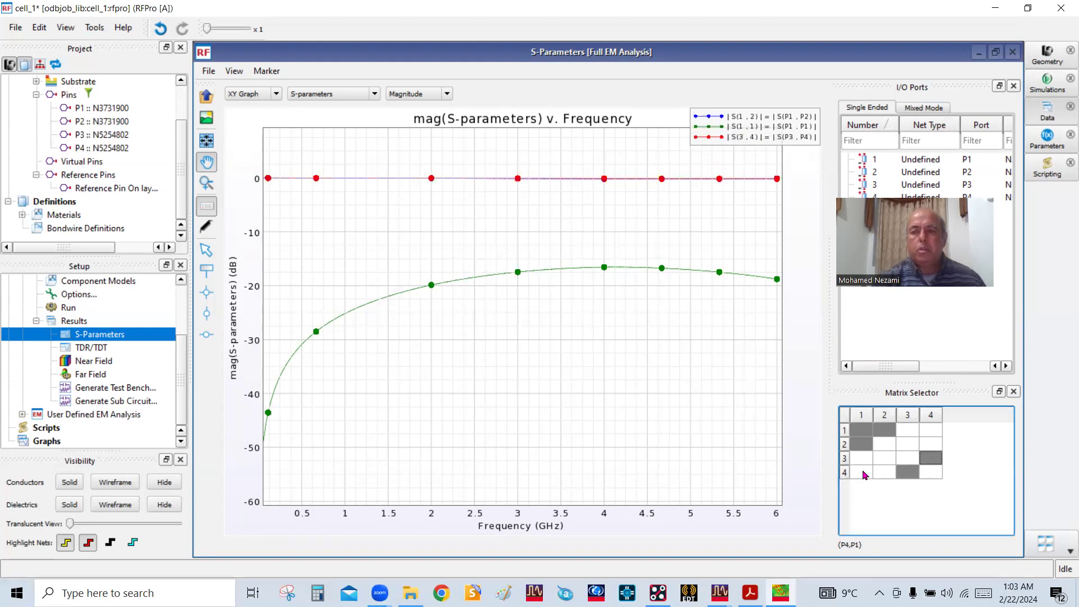
click(907, 459)
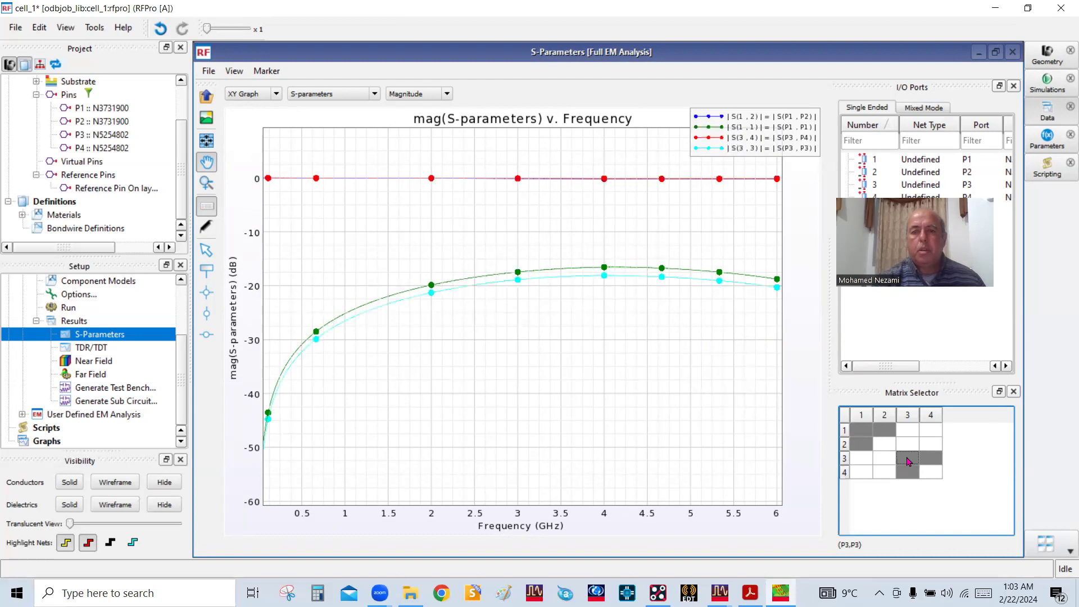
drag(665, 257, 619, 277)
scroll(619, 277, down, 2)
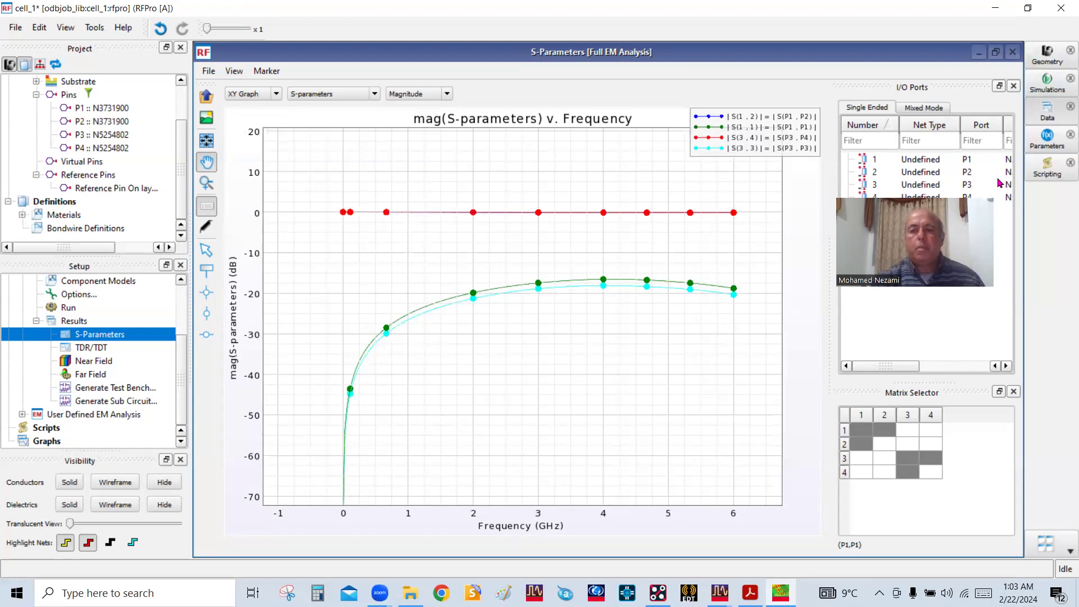
Switch to the Ku_LNB_board in OrCAD PCB Designer and examine the RF routing on the Top and Layer7-sig layers
click(665, 586)
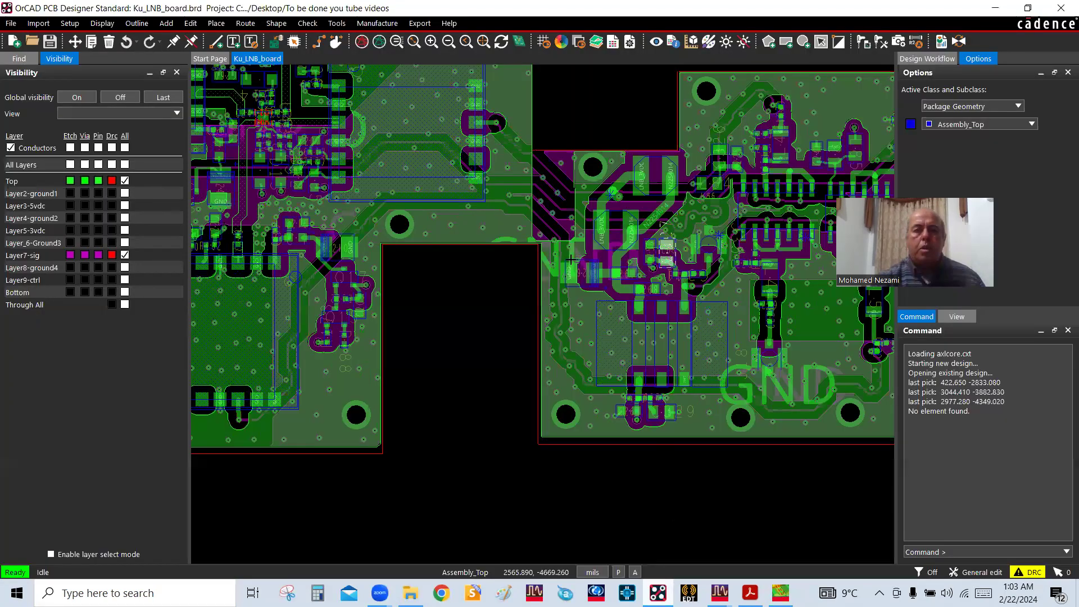
scroll(618, 249, down, 2)
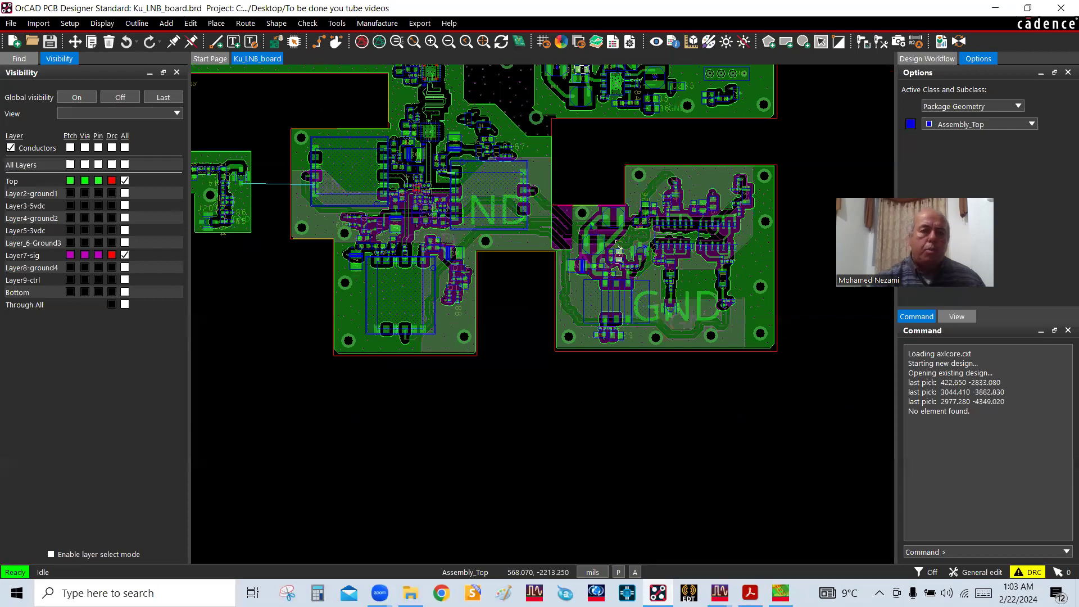
scroll(619, 250, up, 3)
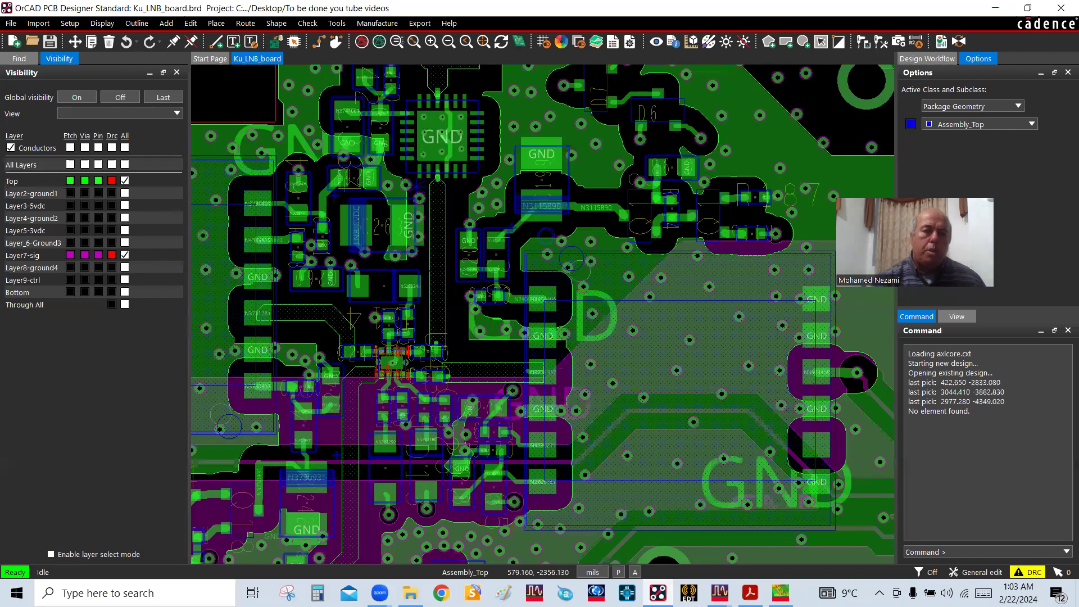
scroll(431, 194, up, 2)
scroll(424, 247, up, 2)
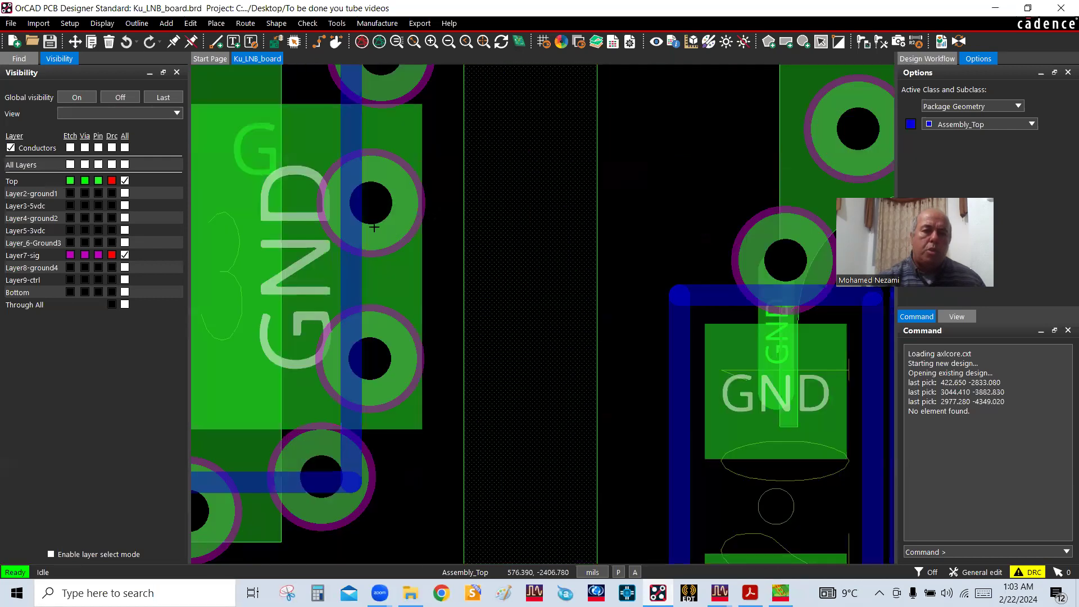
scroll(418, 231, down, 1)
scroll(467, 231, down, 2)
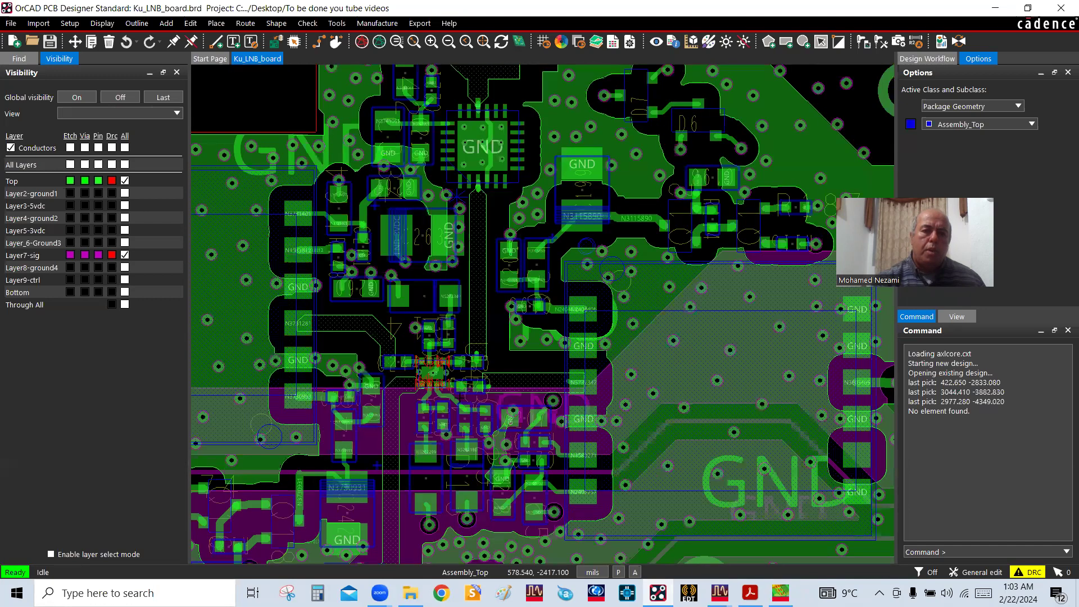
scroll(477, 242, down, 1)
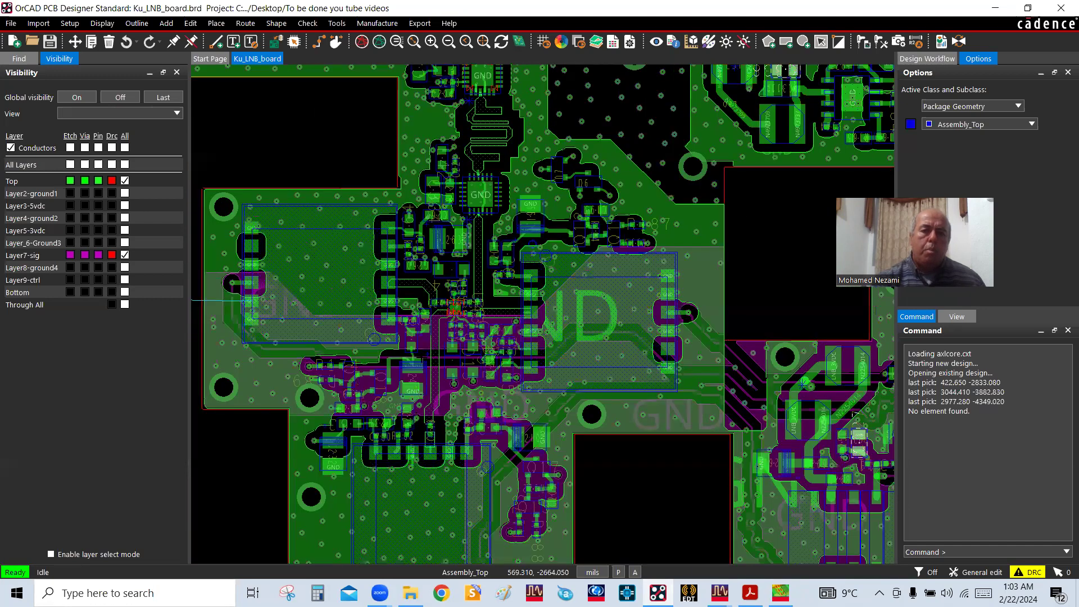
scroll(424, 356, up, 3)
scroll(424, 356, down, 3)
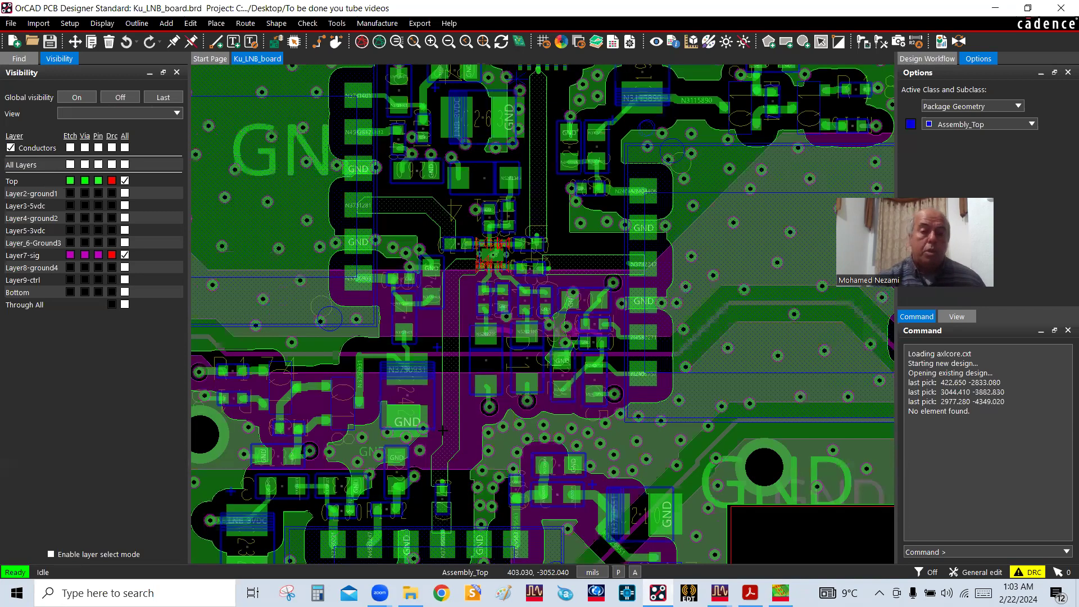
drag(442, 422, 441, 416)
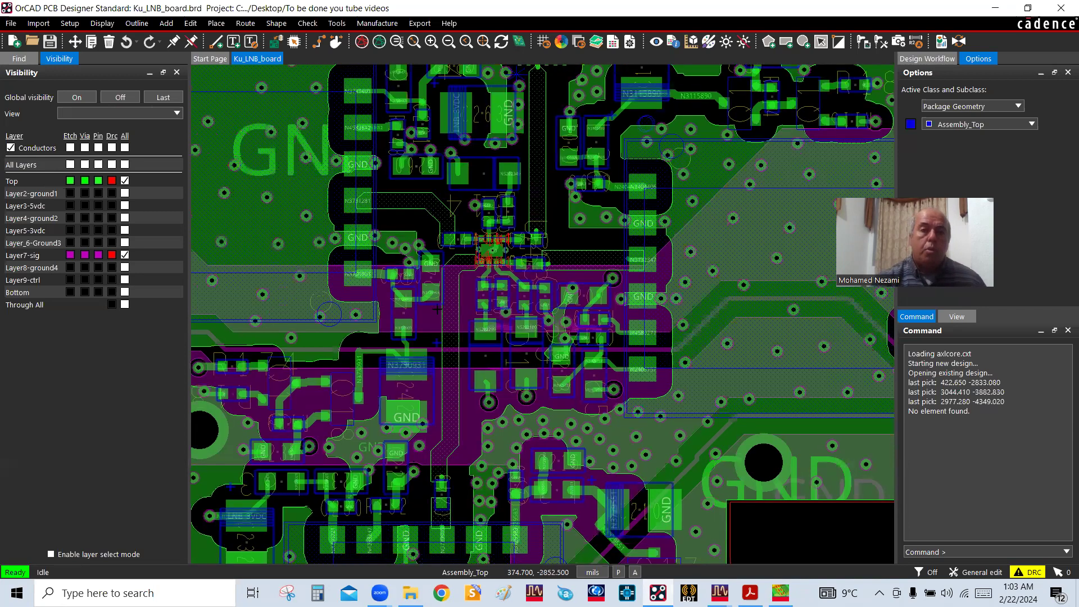
Turn off the DRC markers of the Top layer
scroll(437, 309, up, 1)
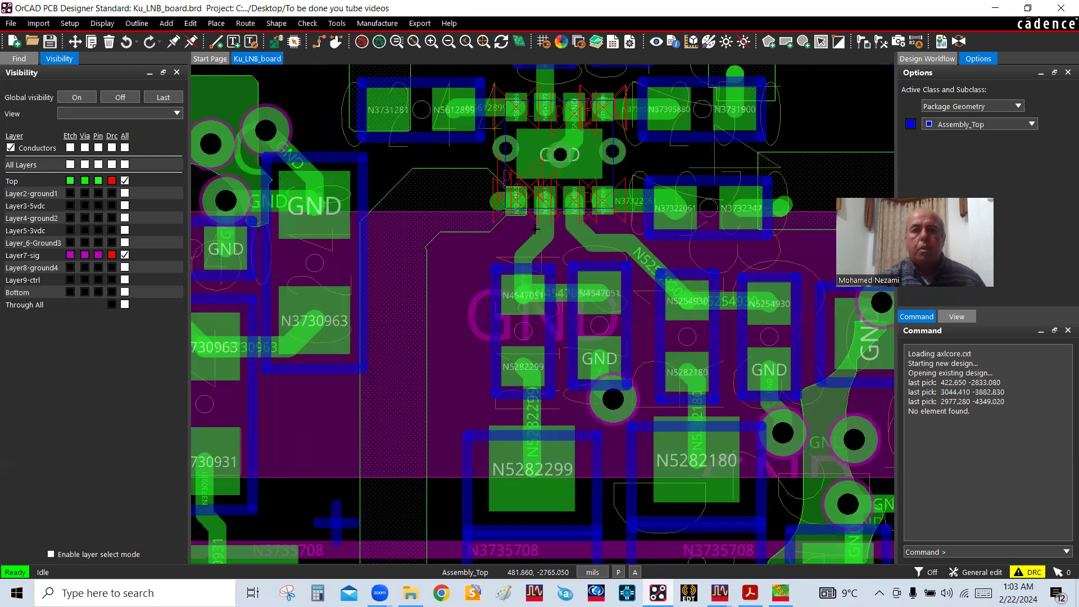
scroll(536, 230, up, 1)
click(113, 180)
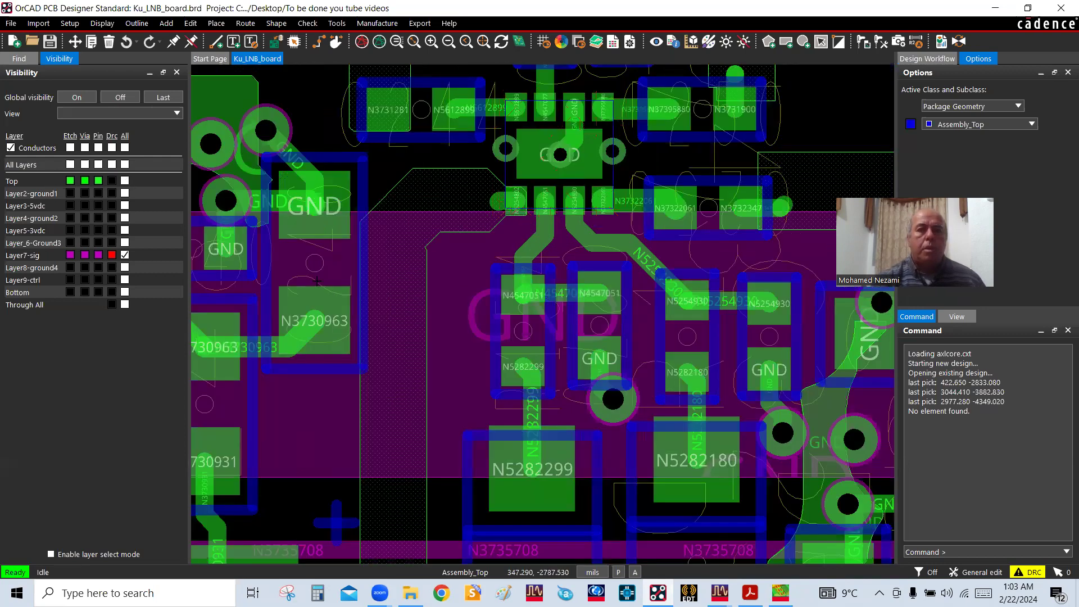
Hide everything on the Top layer so that only the Layer7-sig conductors are displayed
scroll(438, 295, down, 1)
scroll(438, 295, down, 1)
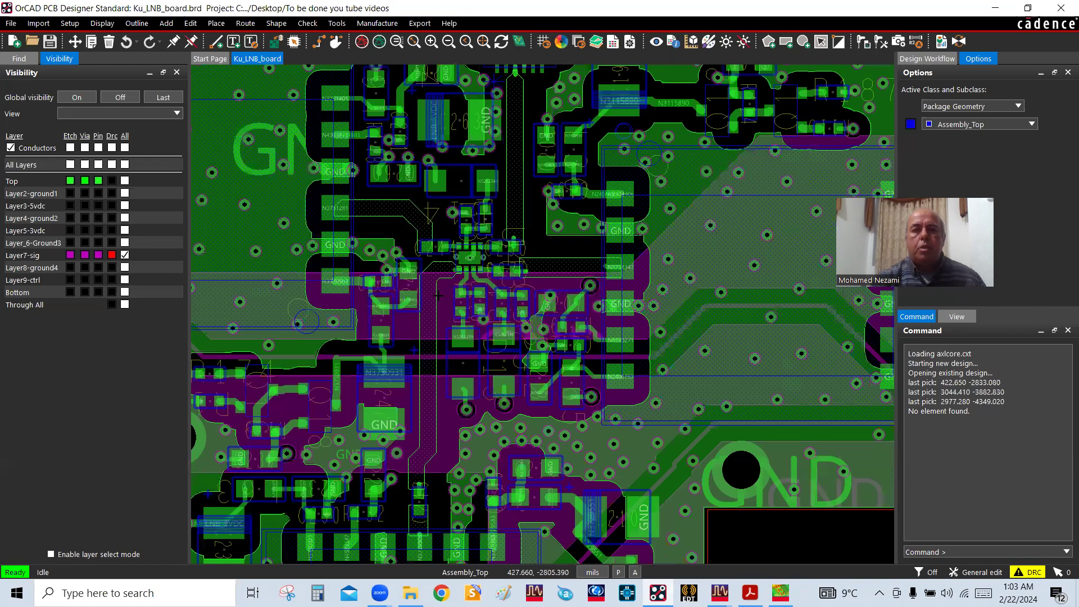
scroll(757, 400, down, 2)
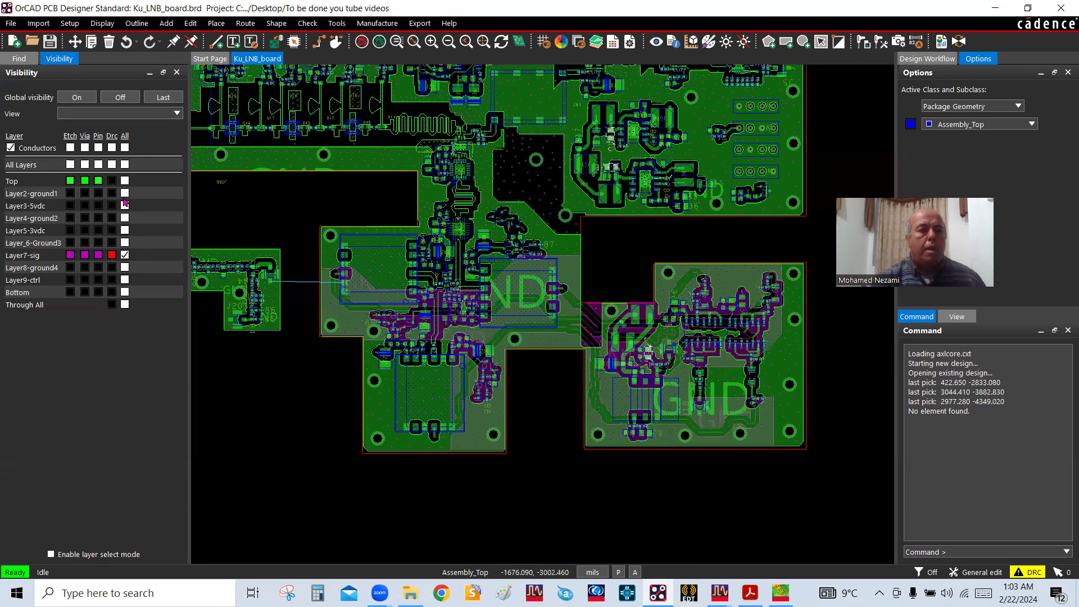
click(124, 181)
click(124, 180)
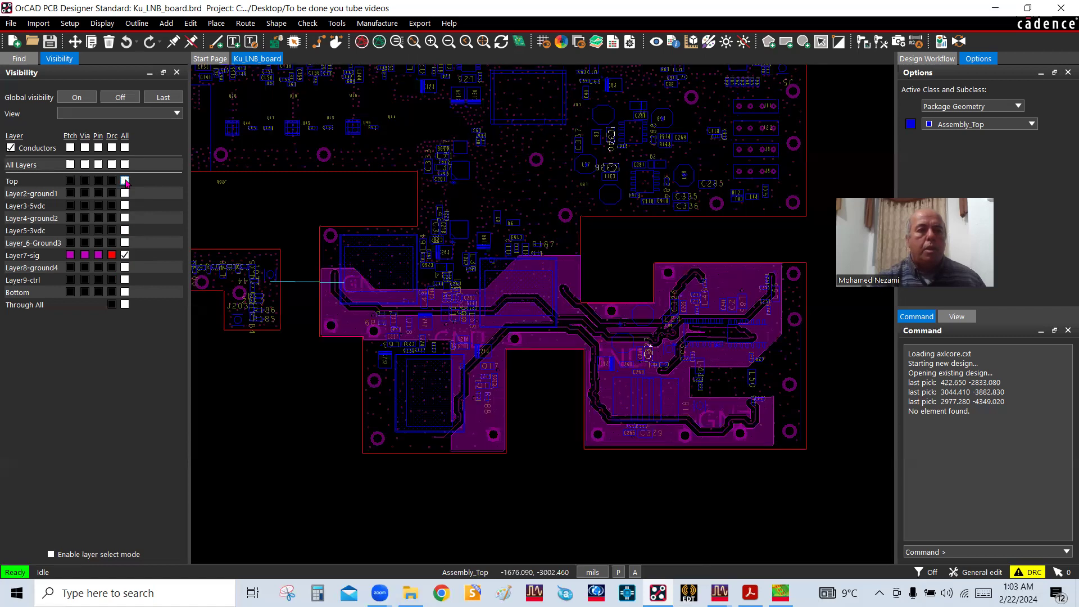
Select the long Layer7-sig trace that bends around the board's lower notch and inspect its route from end to end
click(647, 353)
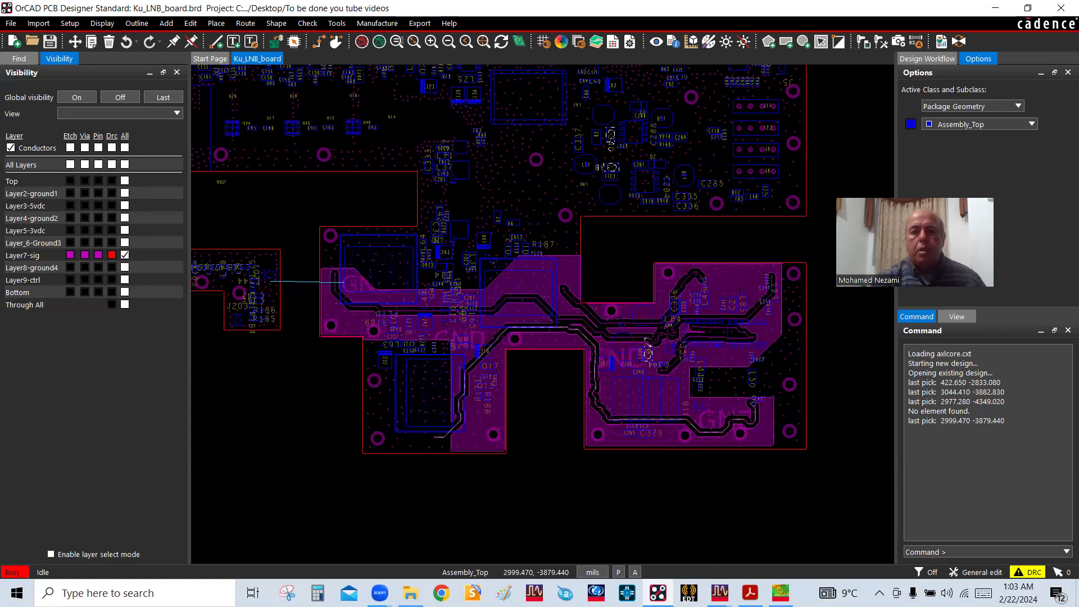
scroll(621, 230, up, 2)
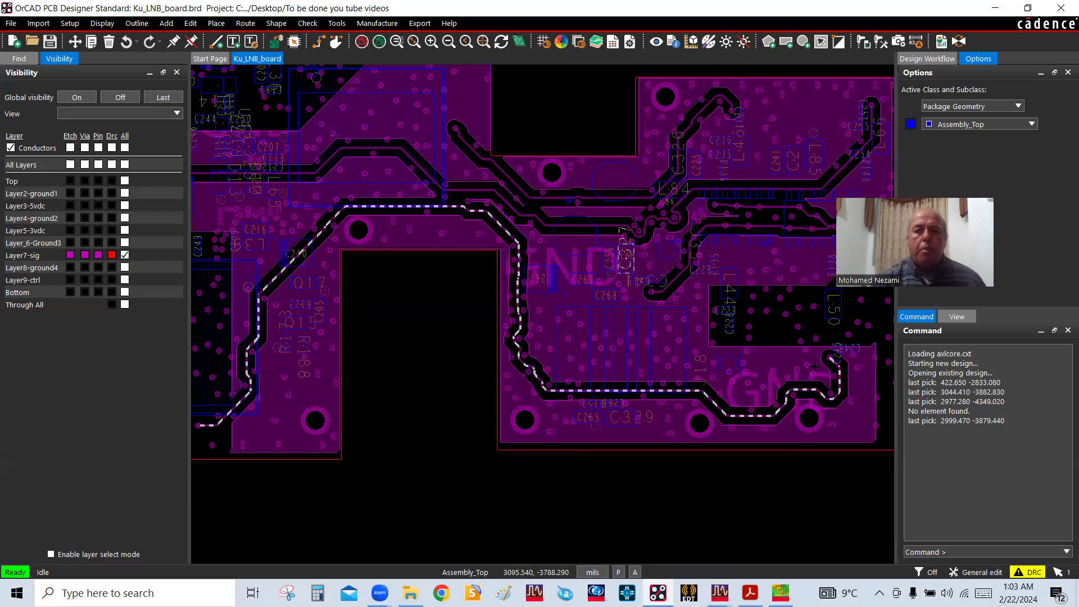
scroll(619, 230, down, 2)
scroll(646, 224, up, 2)
scroll(498, 347, down, 2)
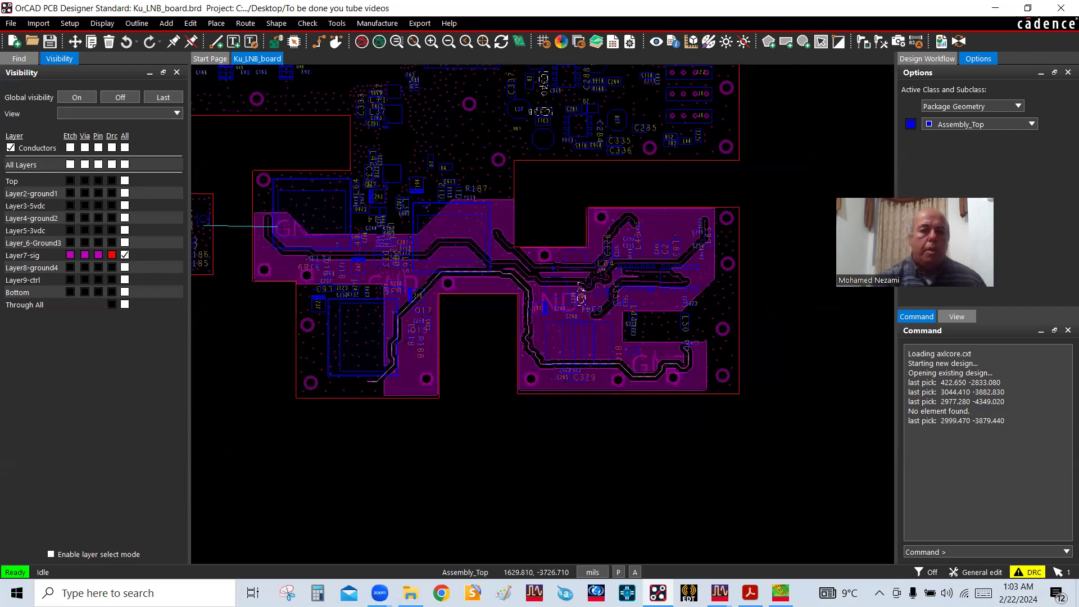
scroll(358, 355, up, 2)
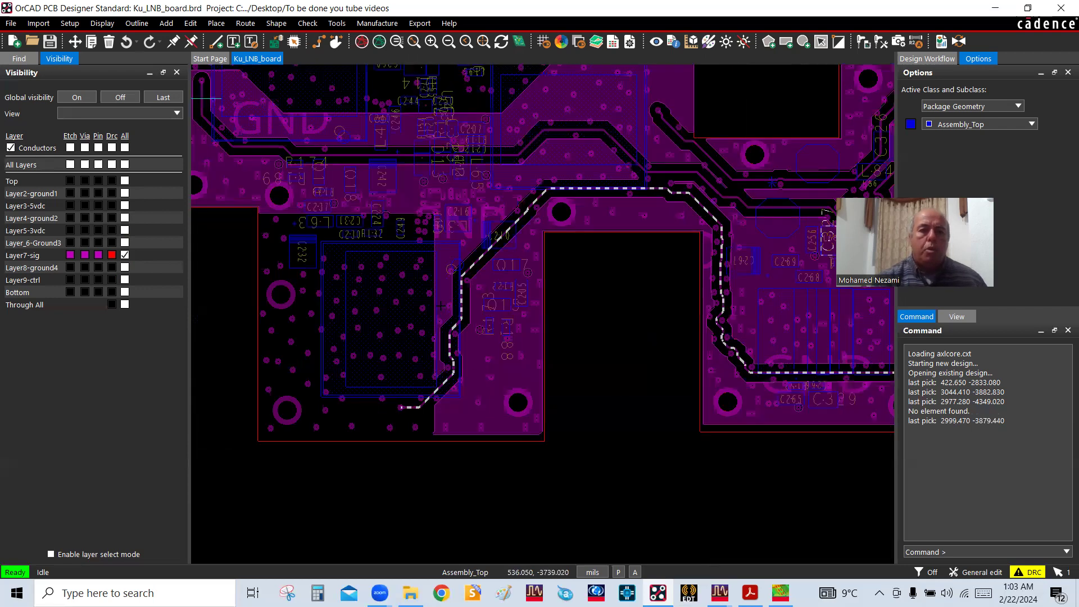
scroll(555, 289, down, 2)
scroll(555, 289, down, 2)
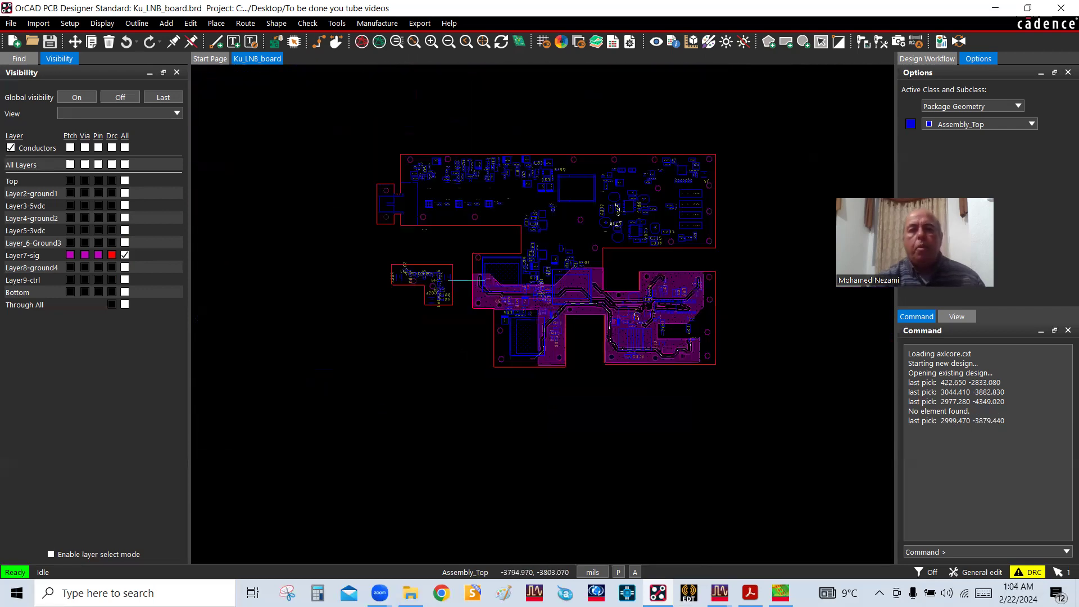
scroll(624, 344, up, 3)
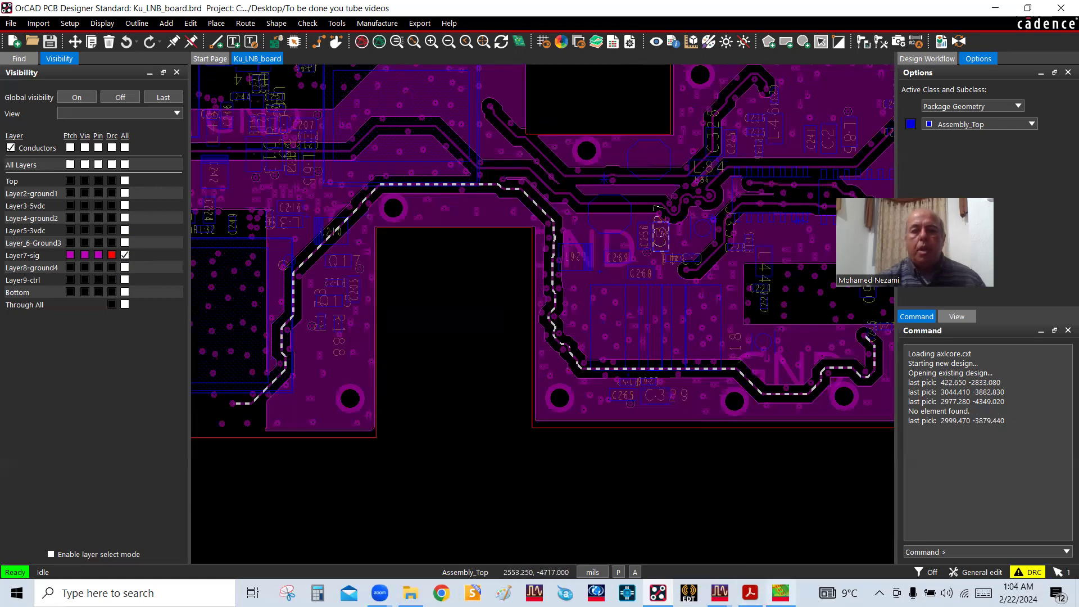
Switch back to RFPro, close the S-Parameters plot, and exit RFPro
click(781, 531)
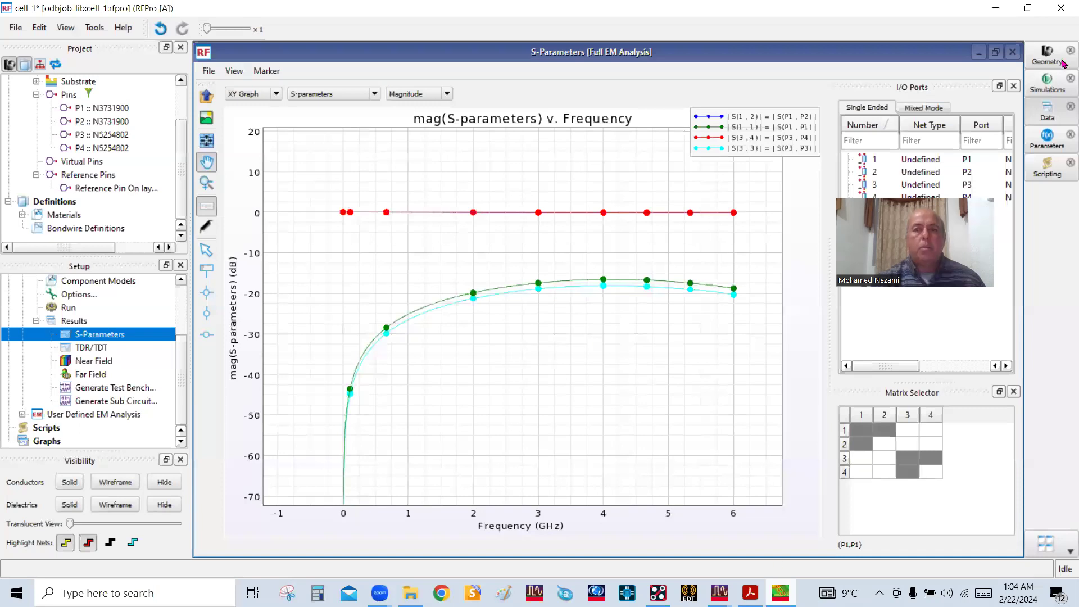
click(1013, 52)
click(1060, 8)
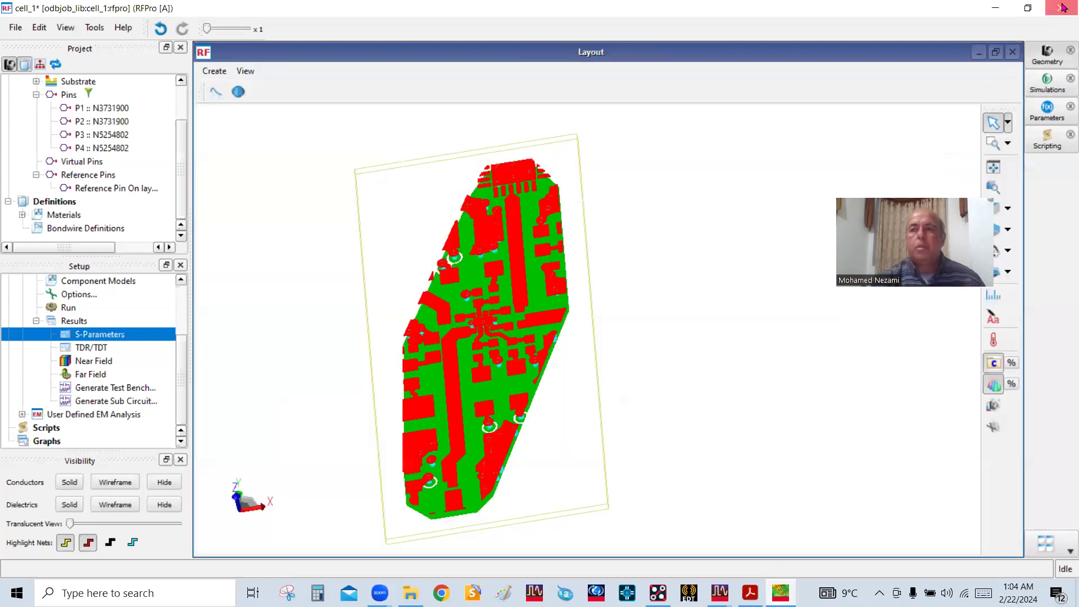
click(480, 314)
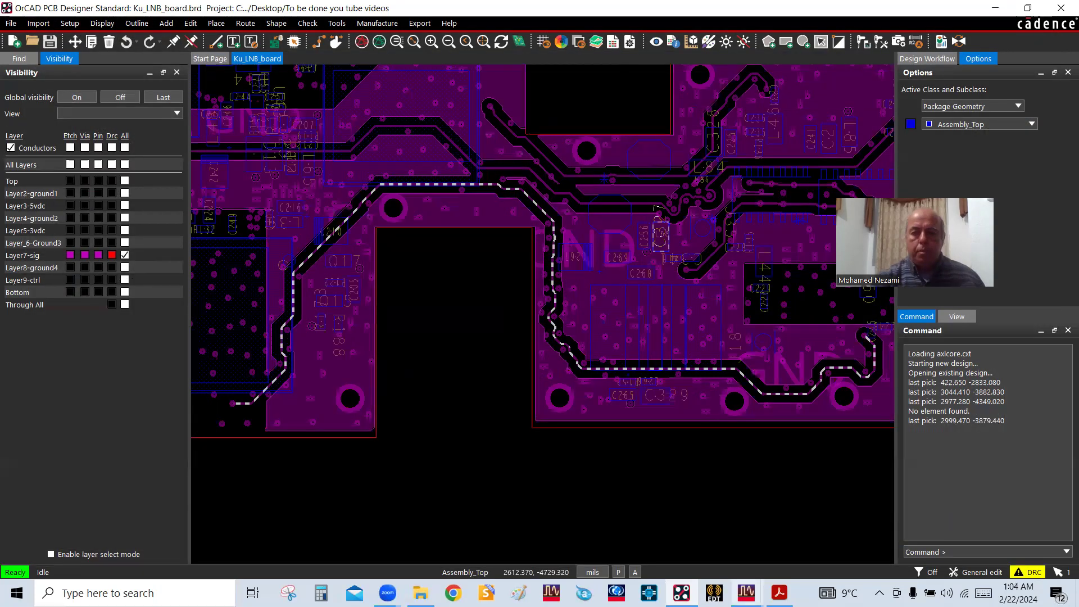
Close the ADS layouts of cell_1 and odbjob, discarding the unsaved changes to odbjob
mouse_move(747, 593)
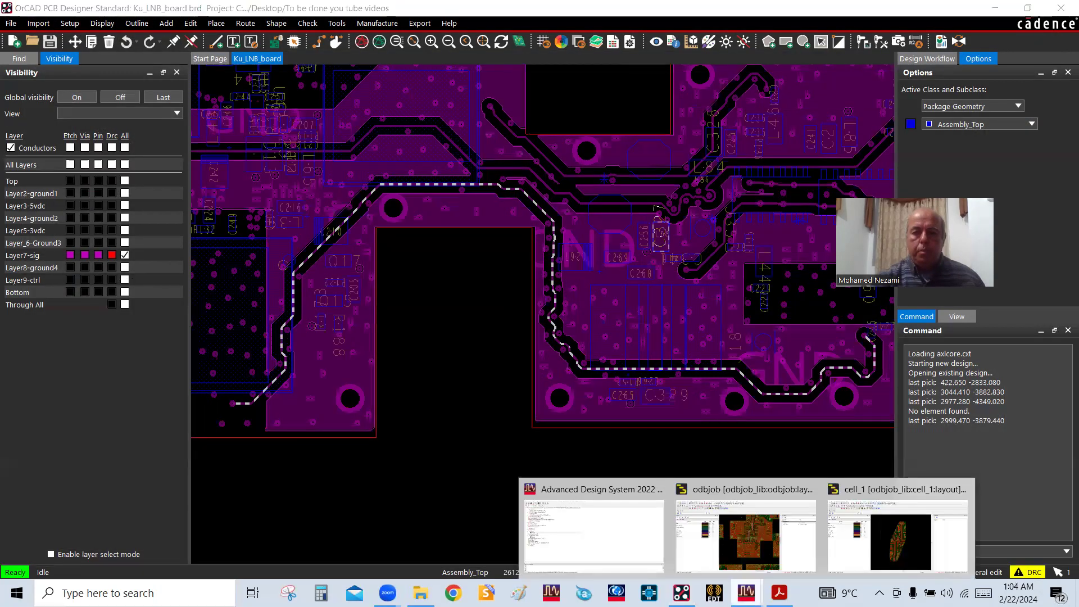
click(901, 548)
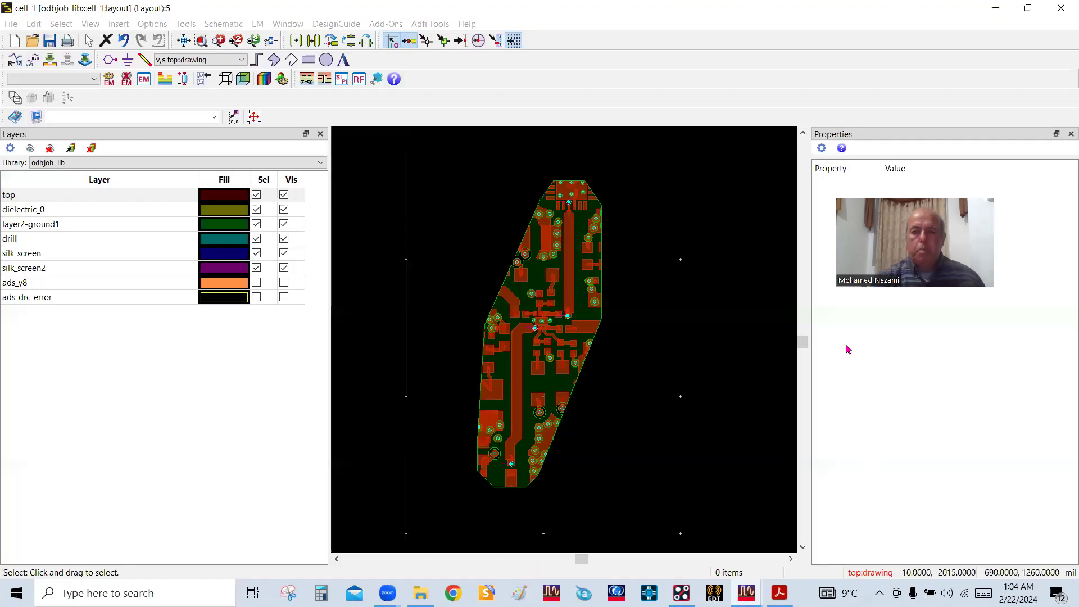
click(1060, 9)
mouse_move(746, 592)
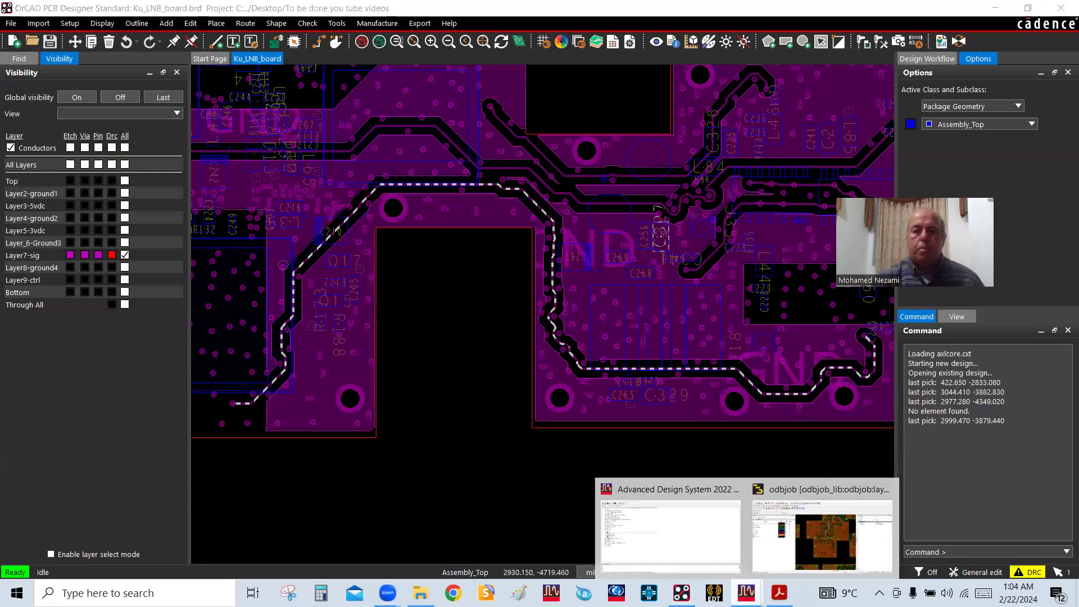
click(825, 551)
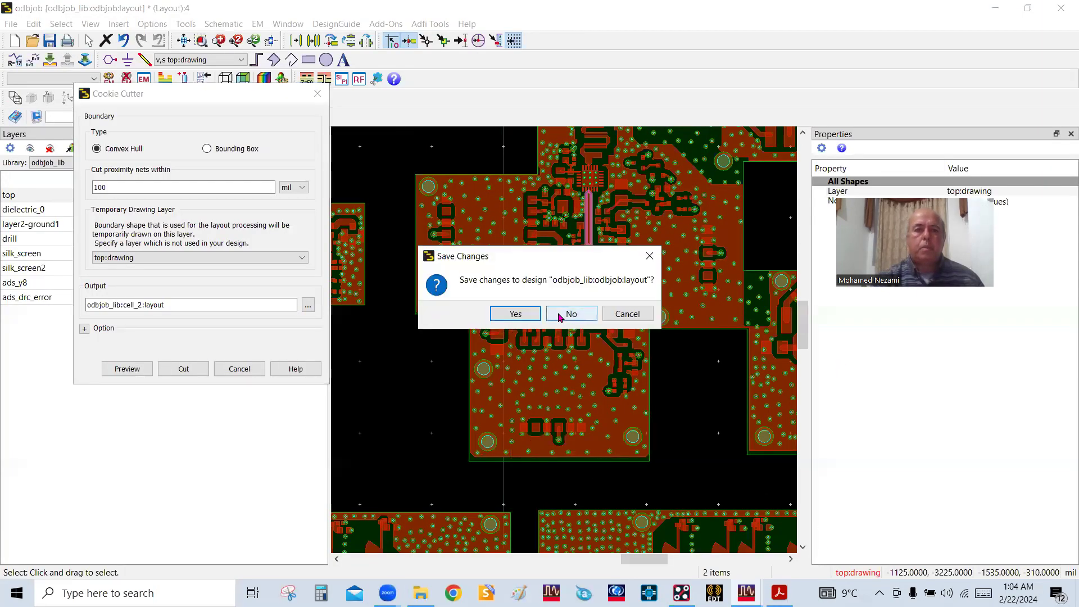
click(574, 318)
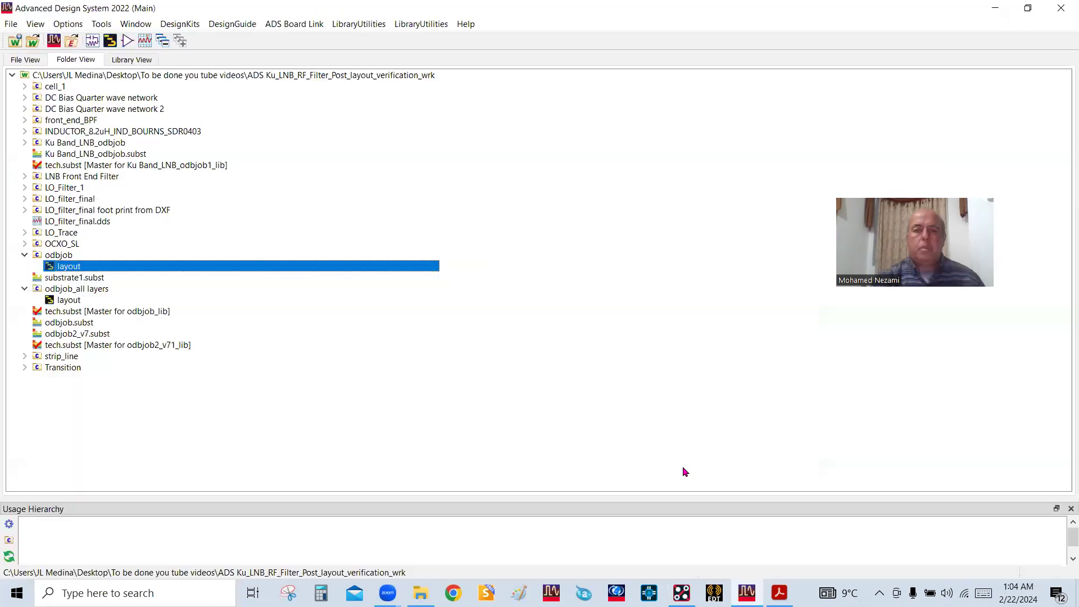
Open the layout of the odbjob_all layers cell and zoom in on the selected long layer7-sig trace
double_click(69, 300)
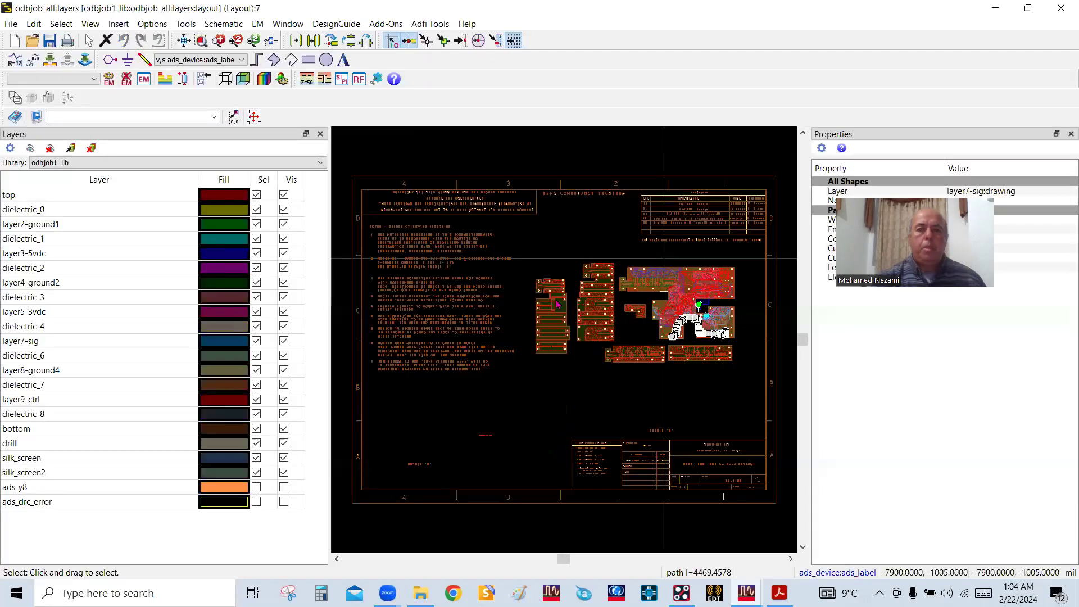
scroll(564, 345, up, 2)
scroll(551, 357, up, 2)
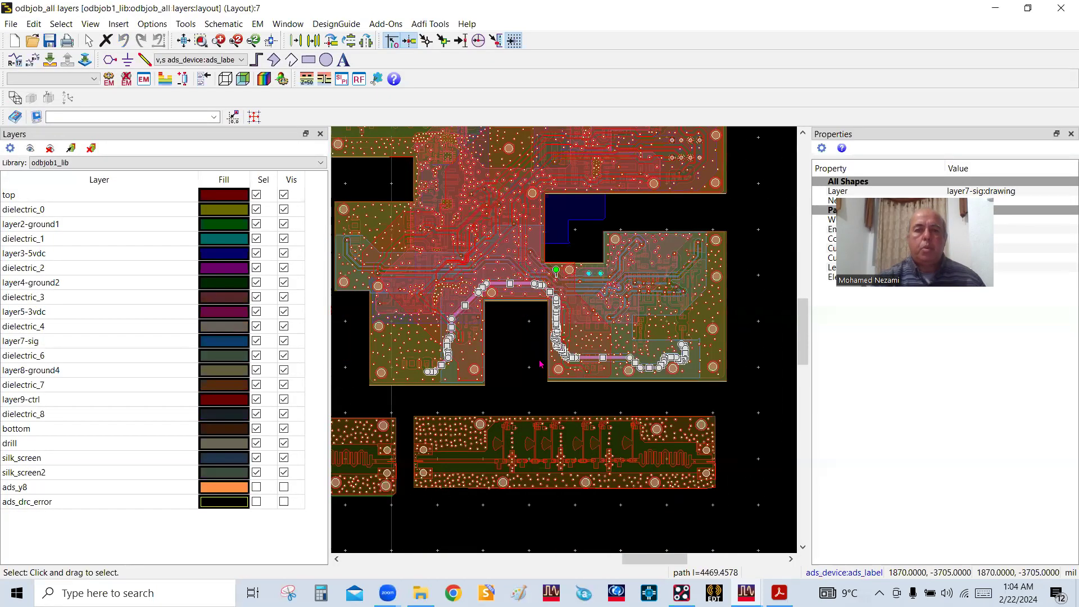
scroll(559, 347, up, 1)
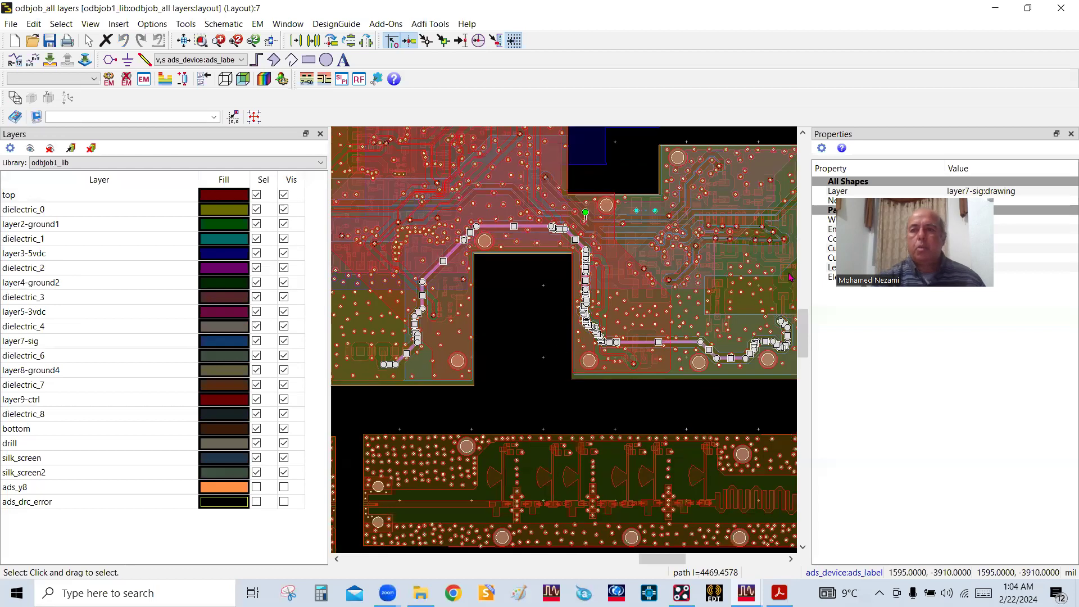
Close the Properties pane and narrow the Layers pane and its columns to enlarge the layout area
click(1070, 134)
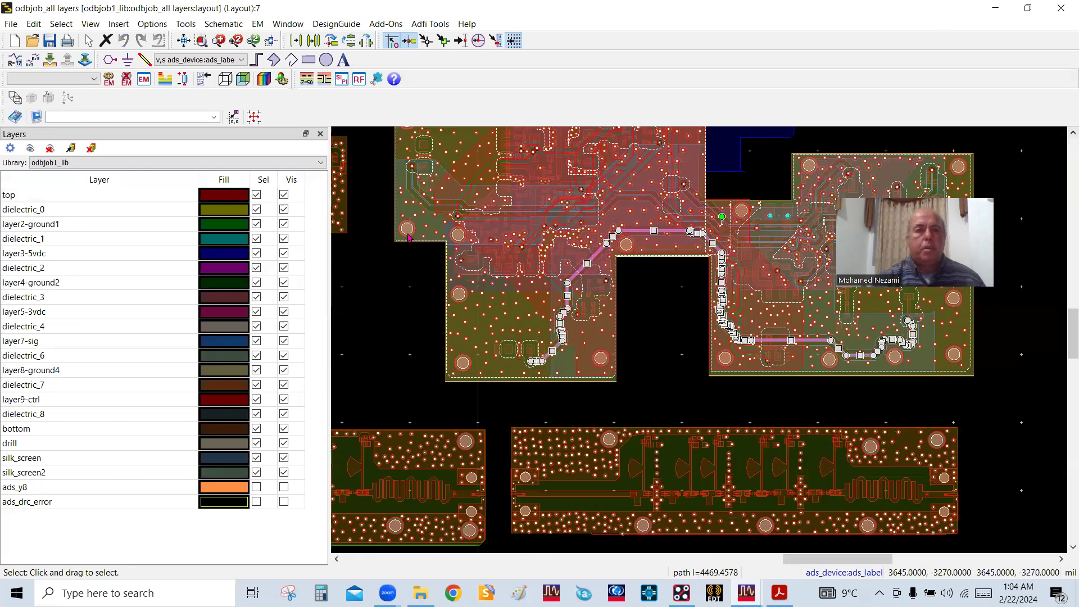
mouse_move(330, 297)
mouse_down()
mouse_move(281, 296)
mouse_move(348, 301)
mouse_up()
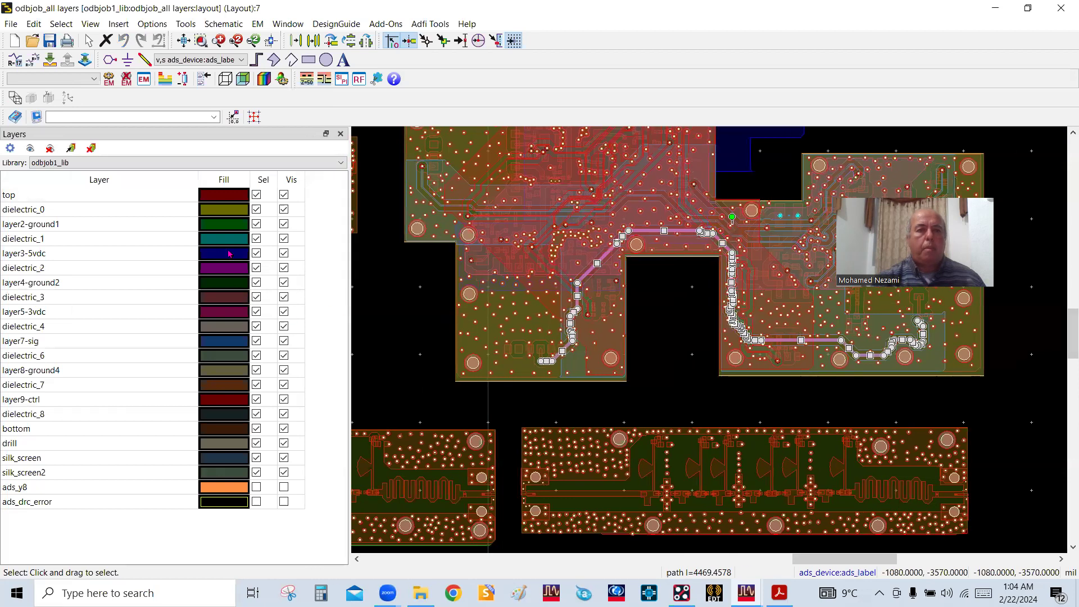
drag(197, 180, 100, 180)
drag(349, 152, 228, 157)
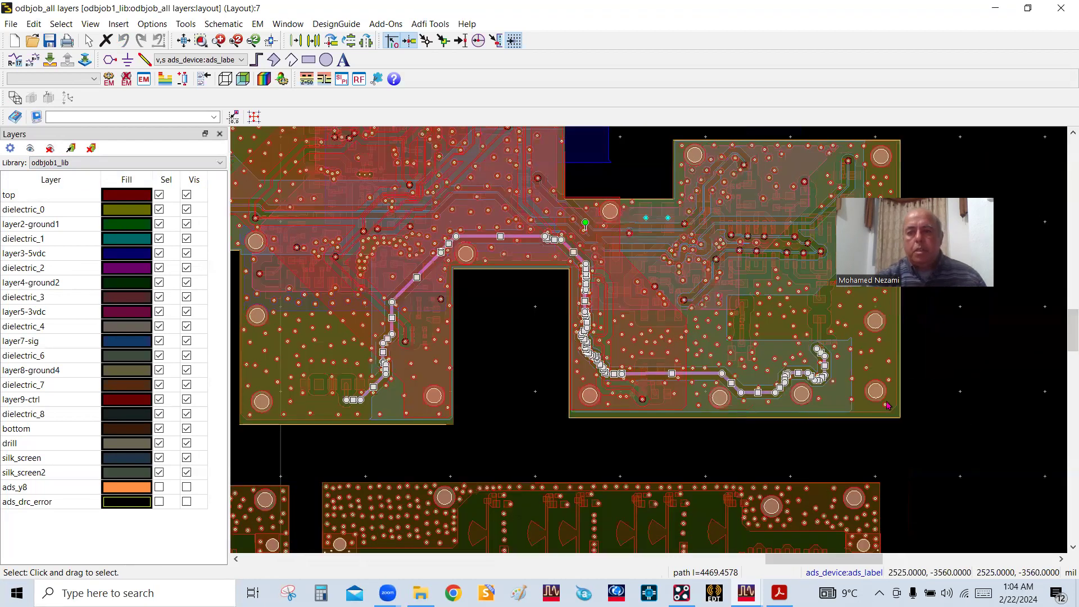
Clear the current selection and reselect the long layer7-sig trace N3735514 near its end via
scroll(838, 422, up, 1)
scroll(746, 375, down, 1)
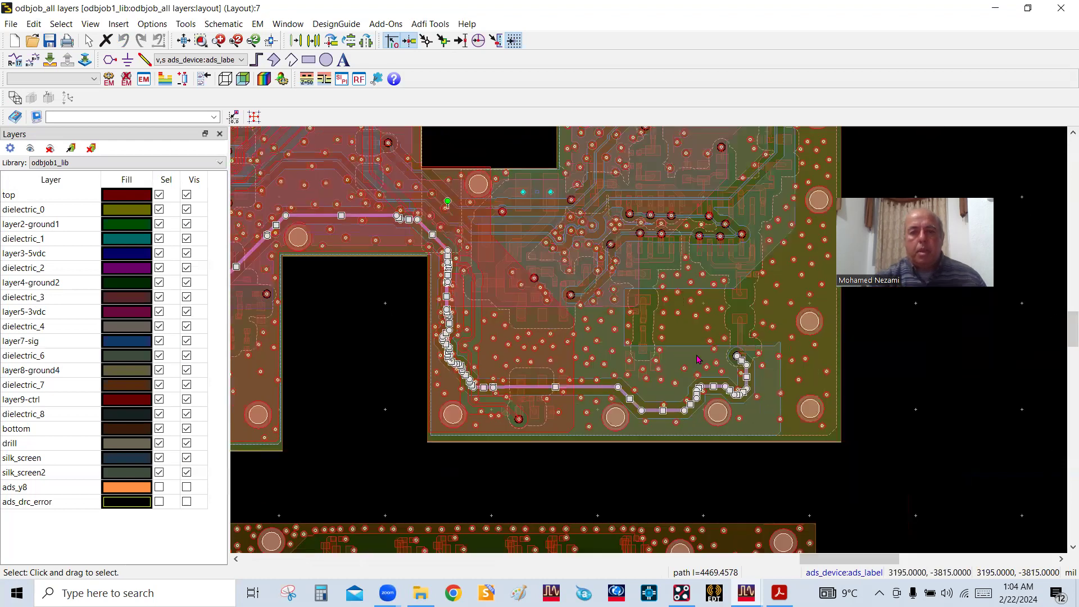
scroll(603, 358, down, 2)
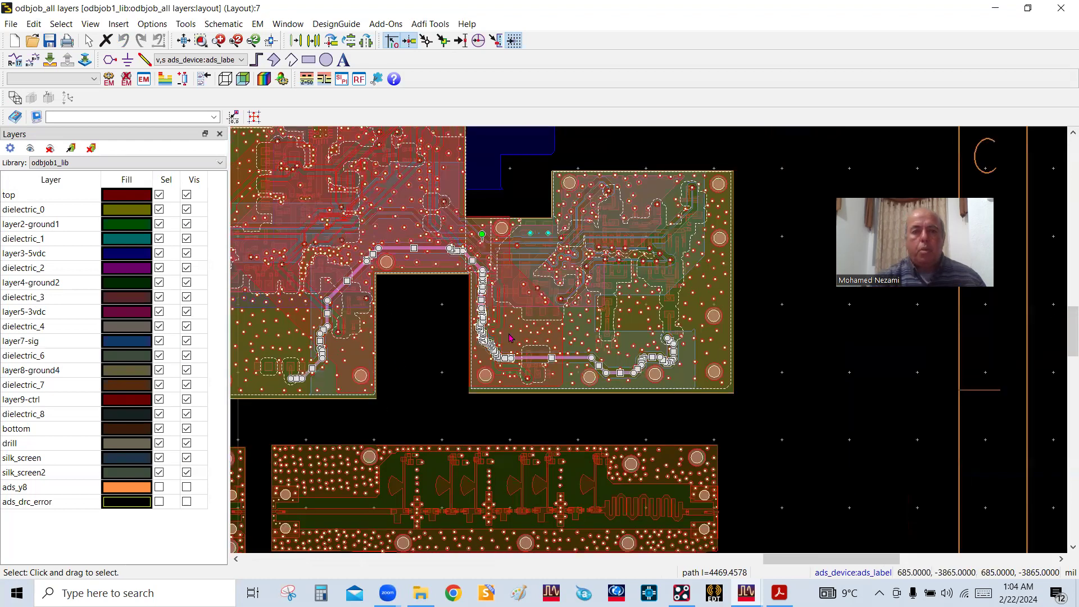
scroll(506, 337, up, 1)
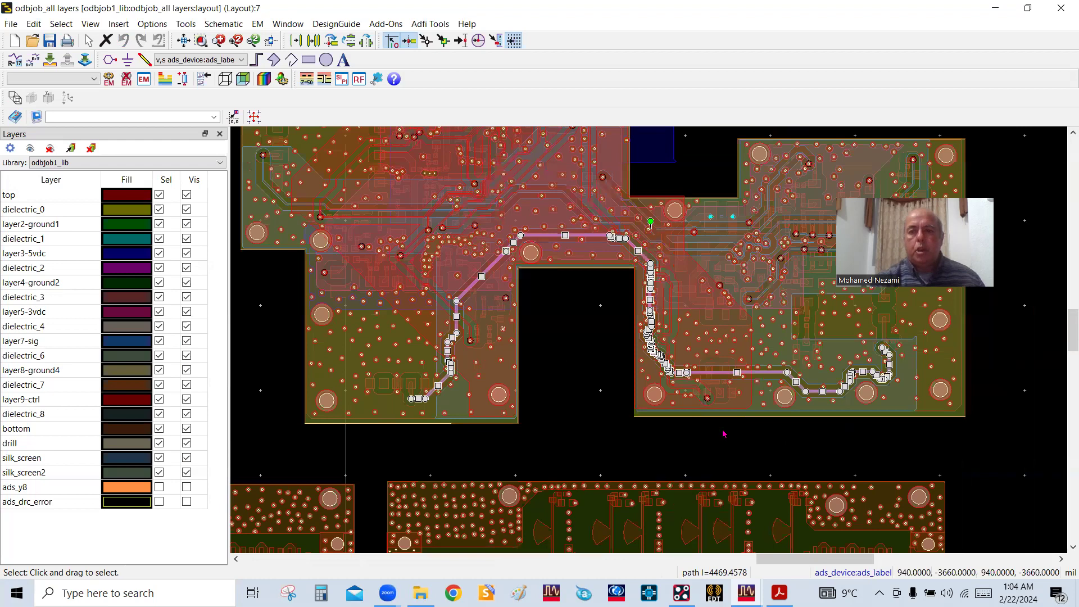
click(1011, 380)
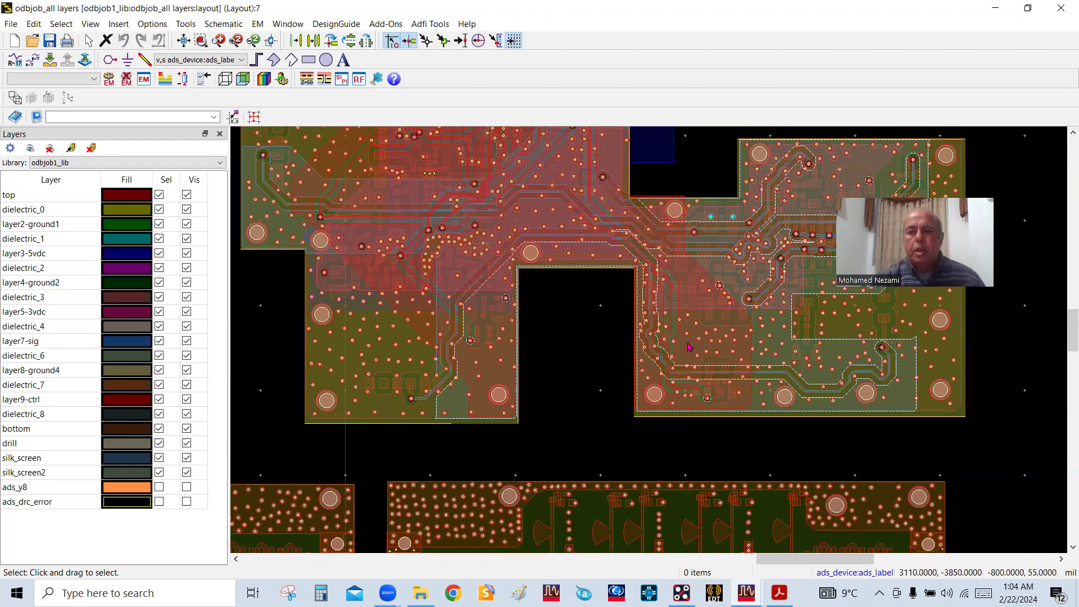
scroll(688, 344, up, 3)
scroll(651, 343, up, 3)
scroll(685, 255, up, 3)
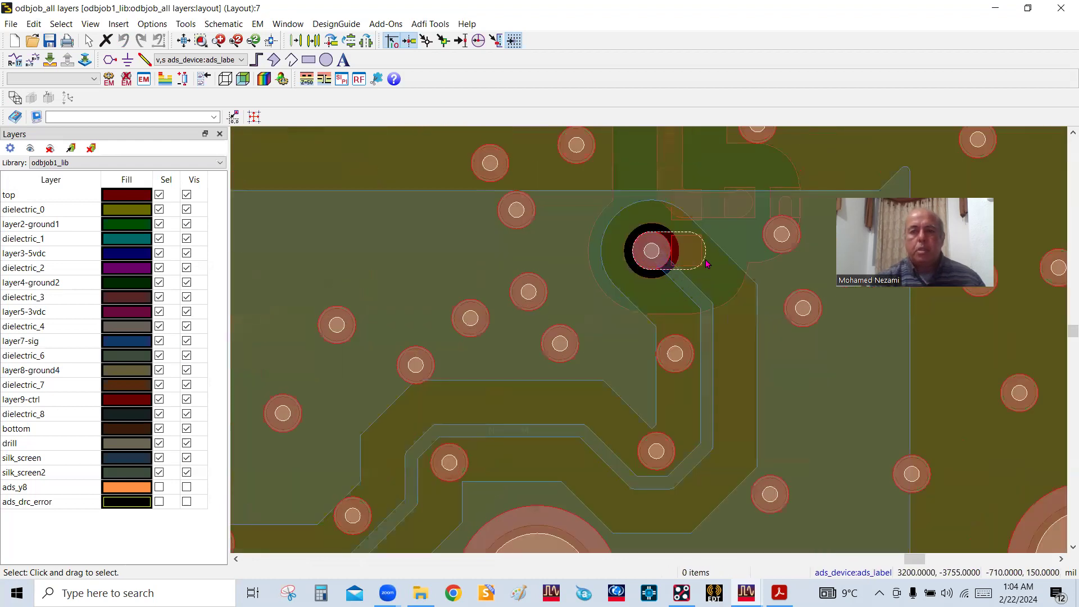
click(706, 328)
Examine the route of the selected layer7-sig trace from its end via across the whole board section
scroll(707, 330, down, 4)
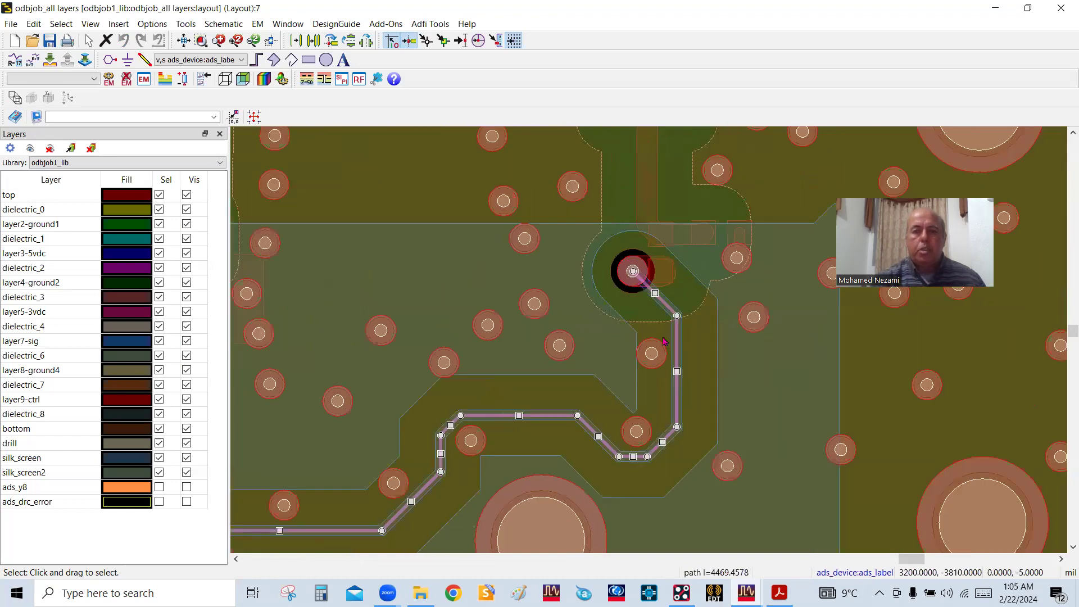
scroll(641, 350, down, 1)
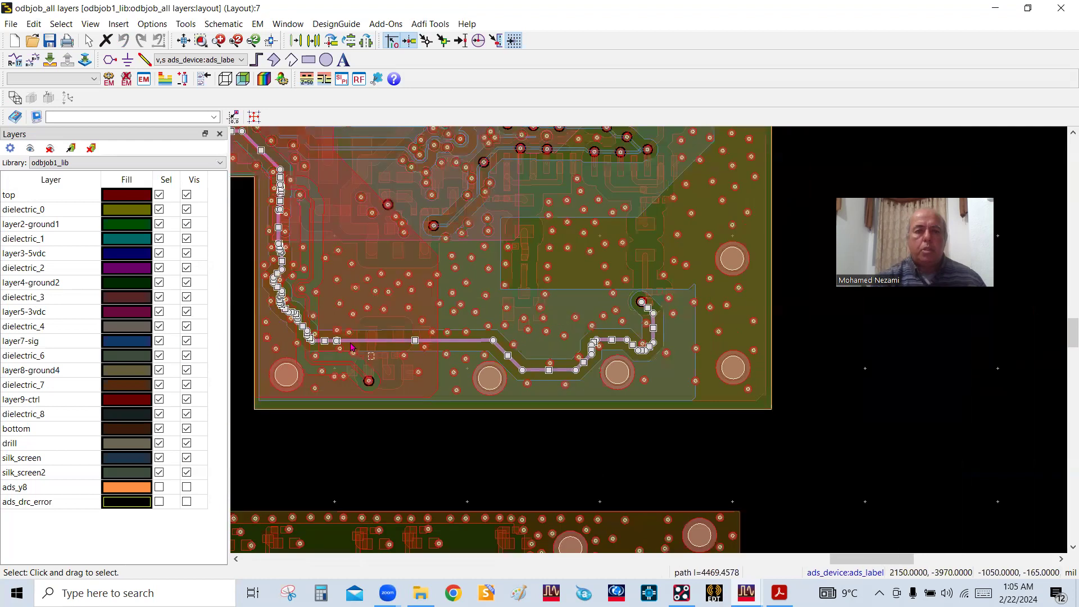
scroll(538, 316, down, 1)
scroll(582, 325, down, 1)
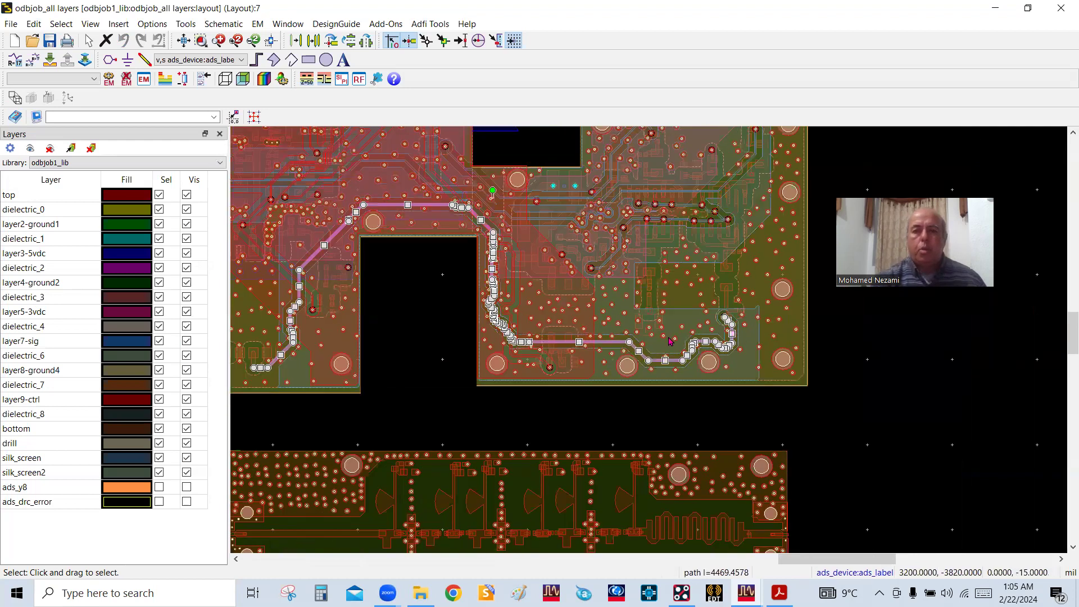
scroll(778, 332, up, 3)
scroll(650, 340, up, 2)
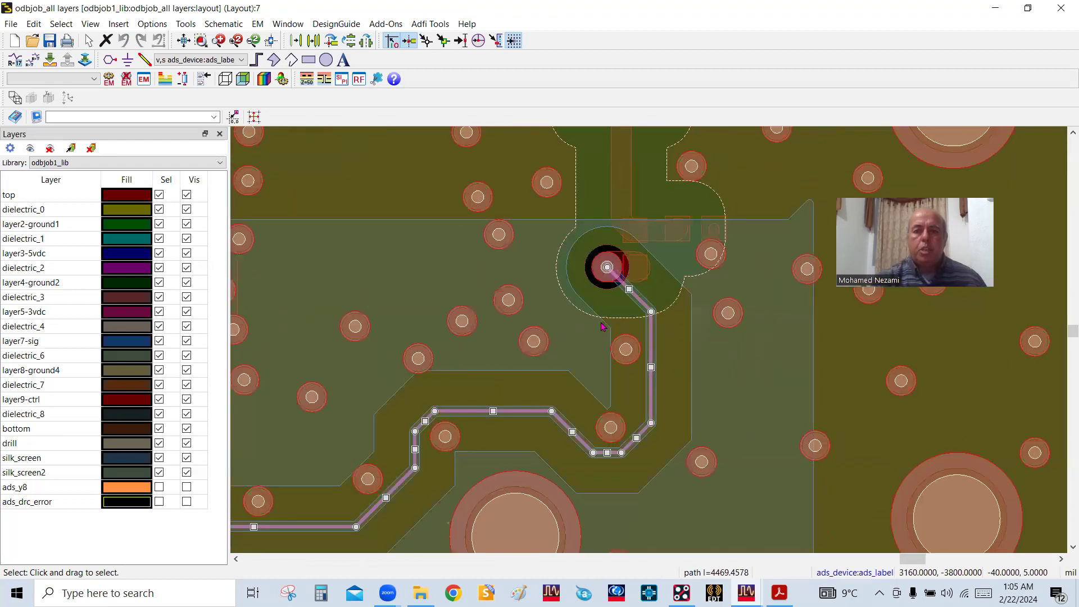
scroll(649, 340, down, 3)
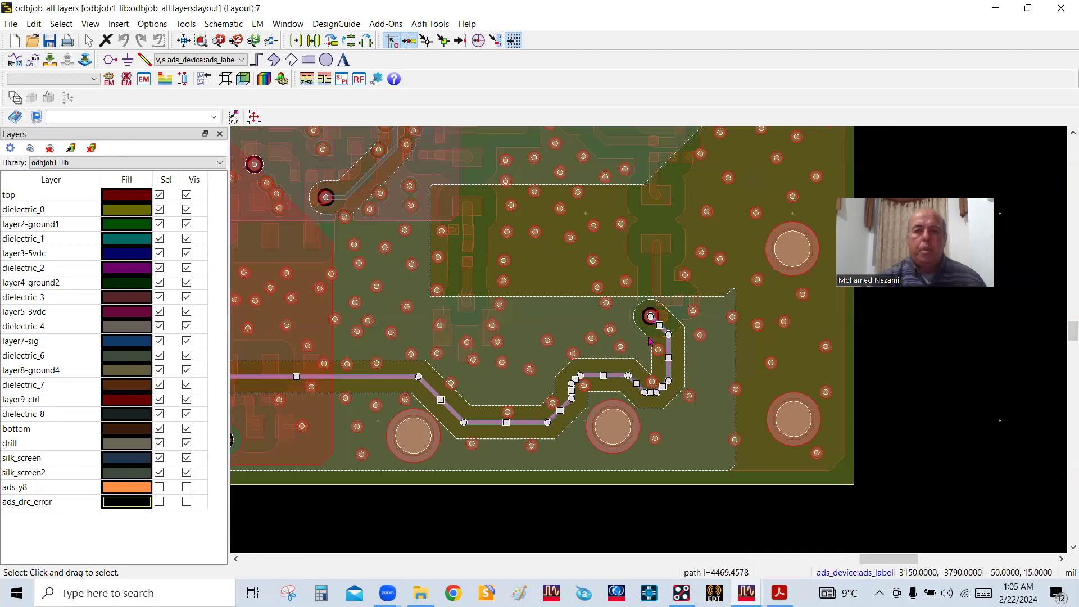
scroll(650, 344, down, 1)
scroll(590, 364, down, 1)
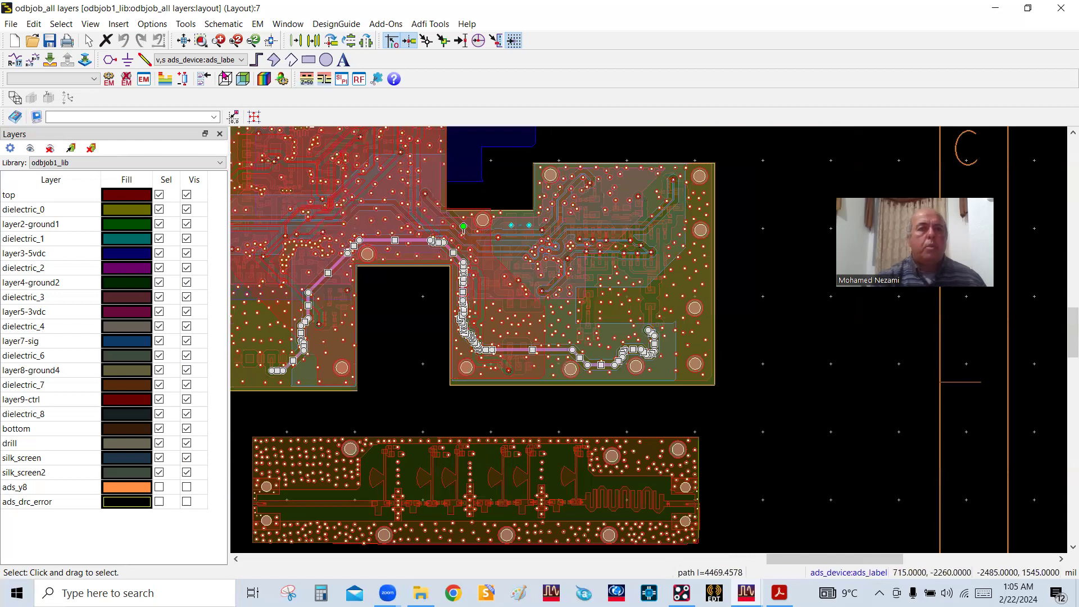
Start the Cookie Cutter on the selected trace, preview its convex hull boundary, and move the dialog clear of the trace
click(258, 24)
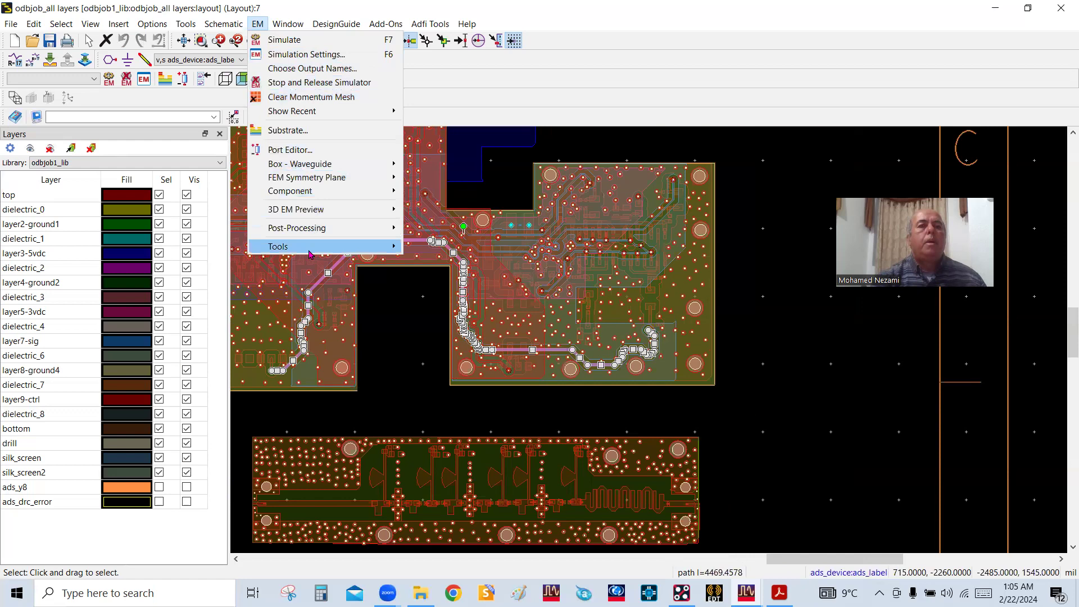
mouse_move(305, 253)
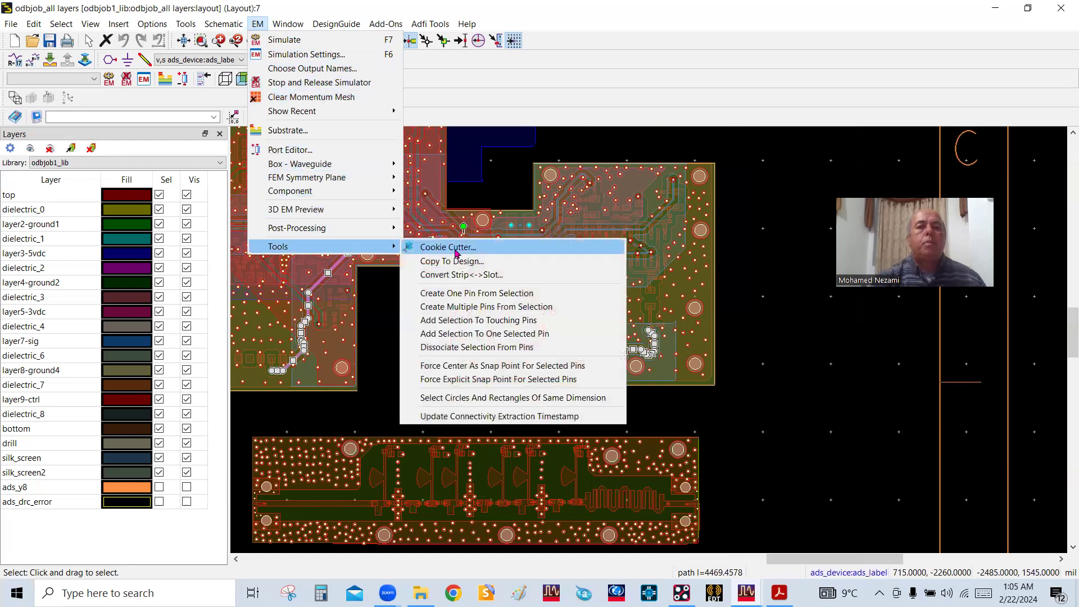
click(450, 247)
click(464, 421)
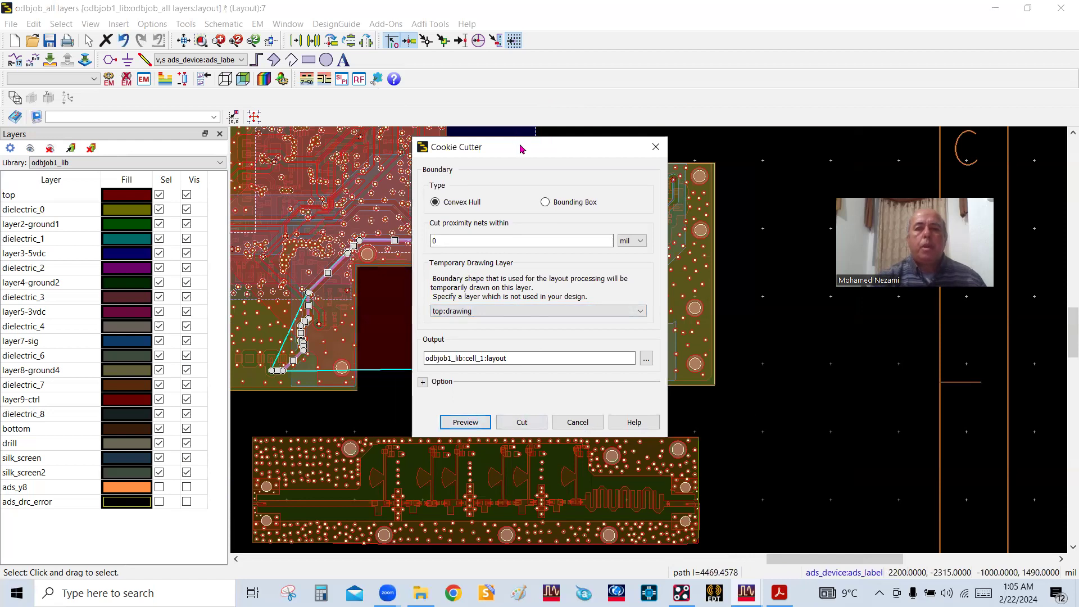
drag(521, 149, 914, 201)
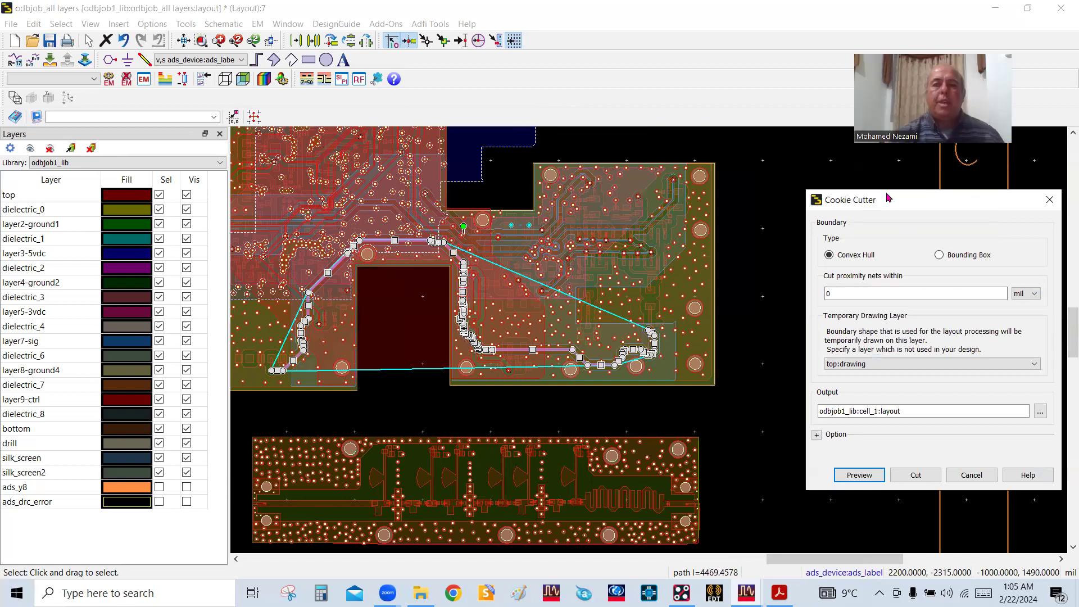
drag(924, 207, 888, 197)
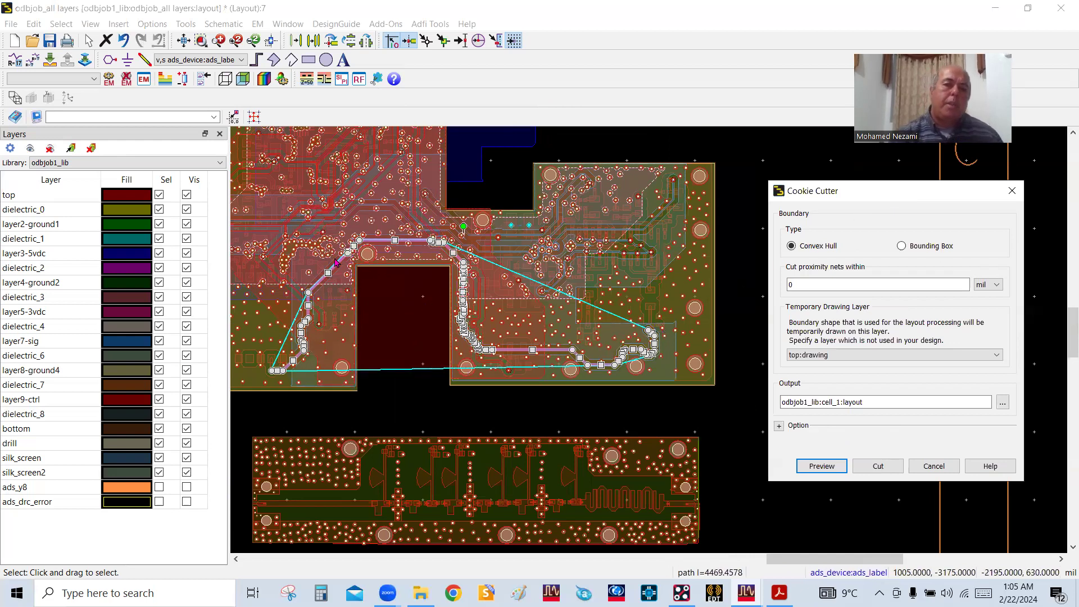
Set the Cookie Cutter's net proximity to 100 mil and preview the enlarged boundary around both ends of the trace
double_click(812, 284)
text(100)
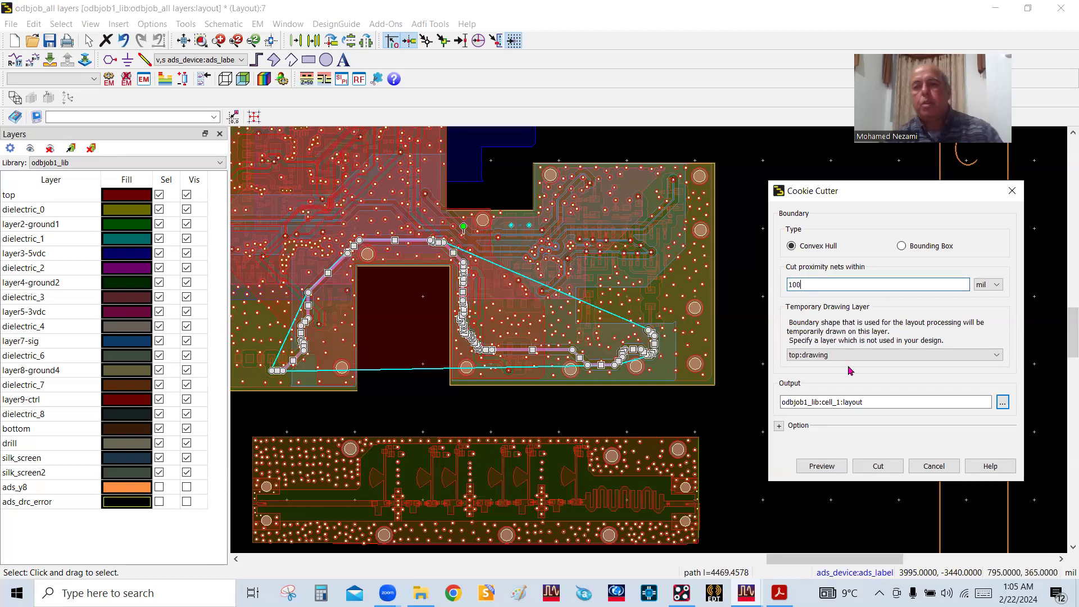
click(821, 465)
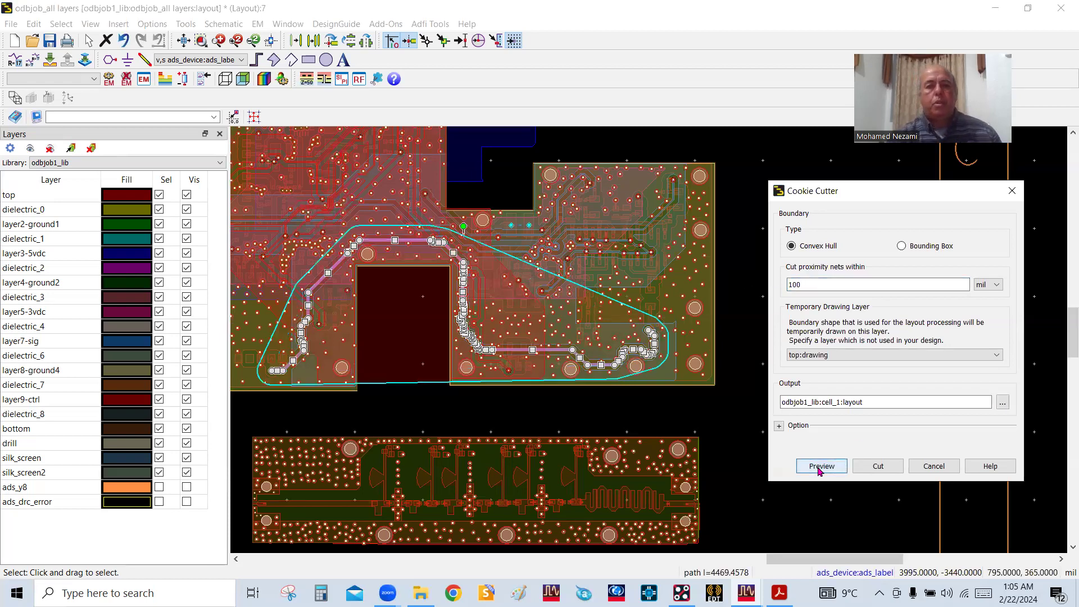
scroll(603, 348, up, 2)
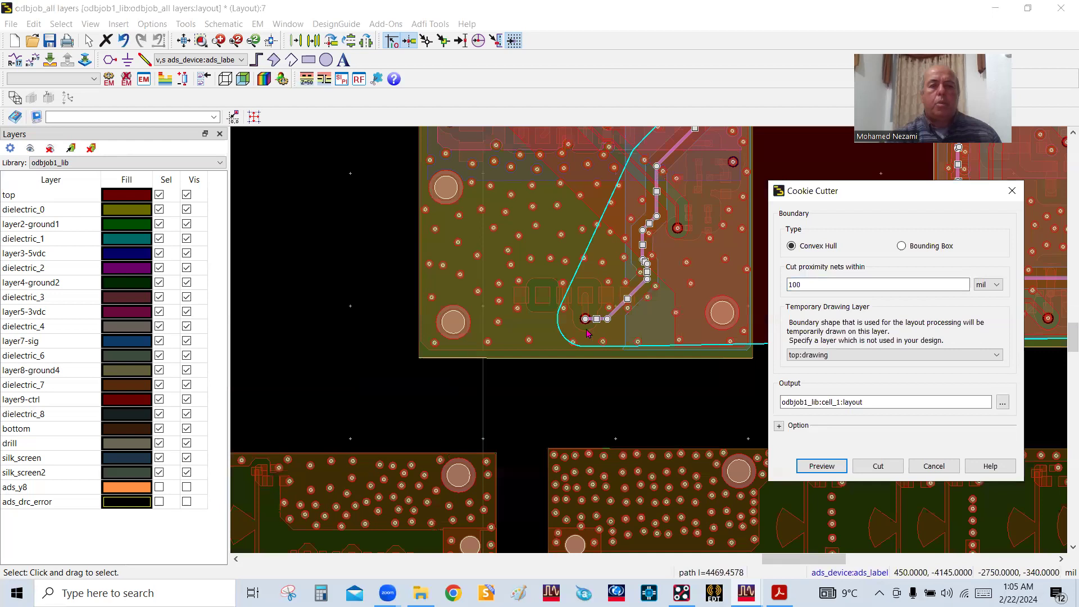
scroll(662, 314, down, 1)
scroll(618, 334, down, 4)
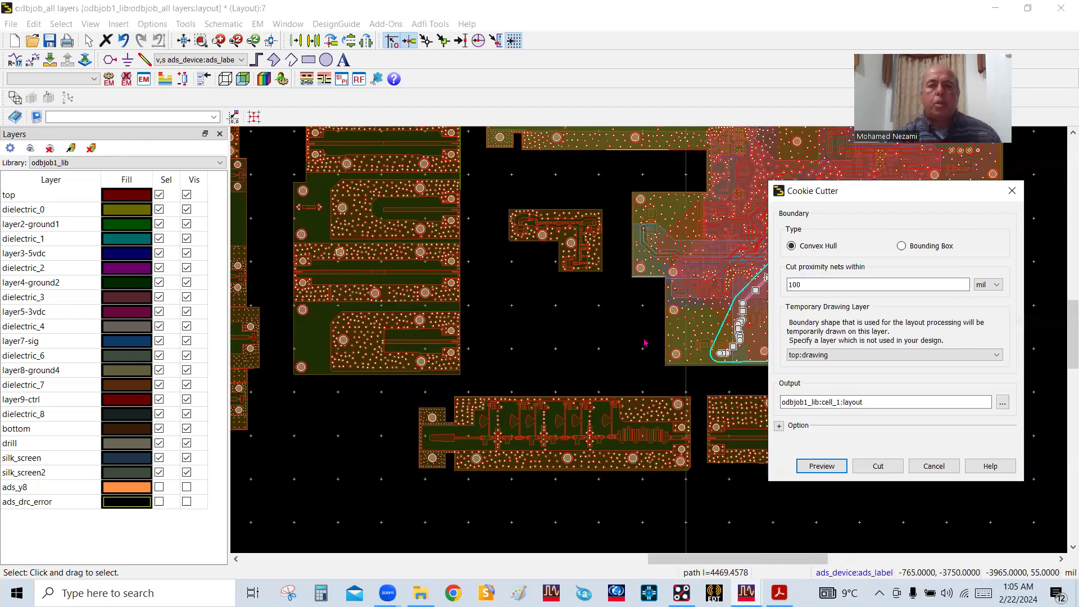
scroll(661, 345, down, 3)
scroll(650, 345, up, 5)
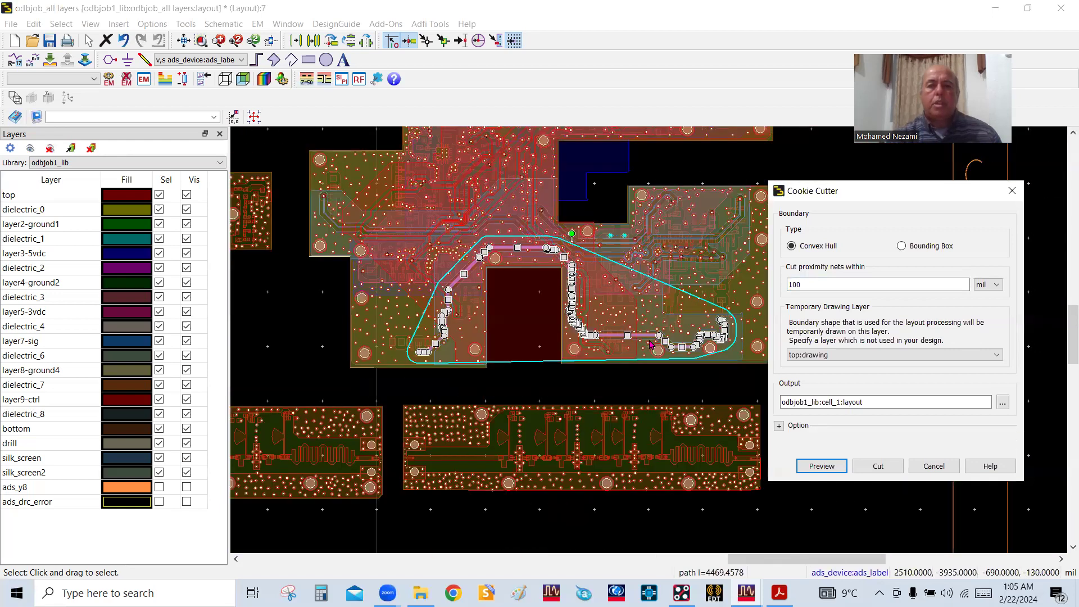
scroll(650, 345, up, 1)
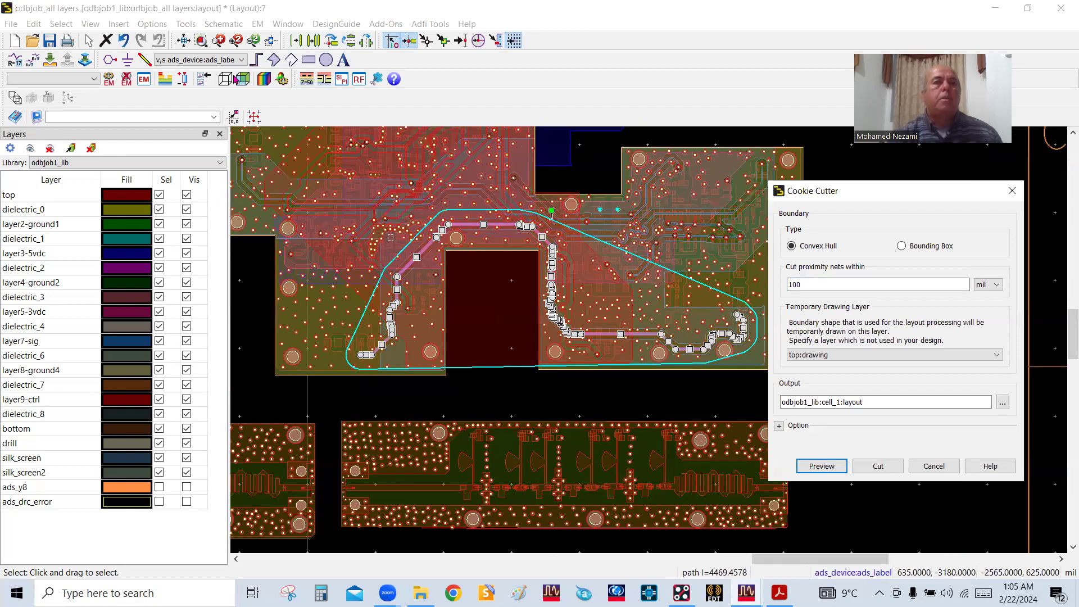
Cut the previewed convex hull region out into odbjob1_lib:cell_1:layout
click(257, 24)
mouse_move(329, 246)
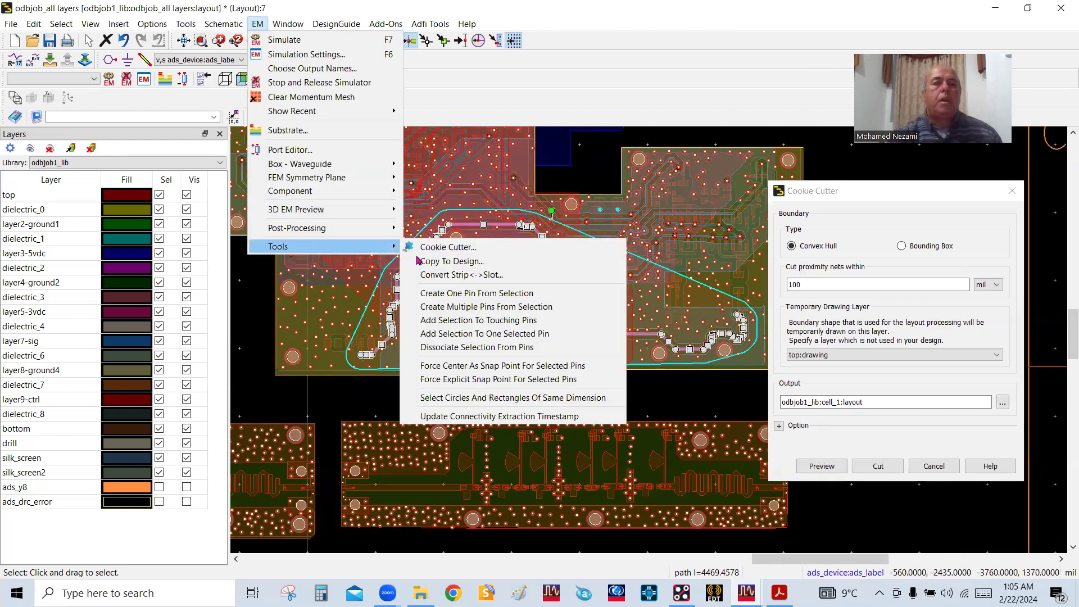
click(449, 249)
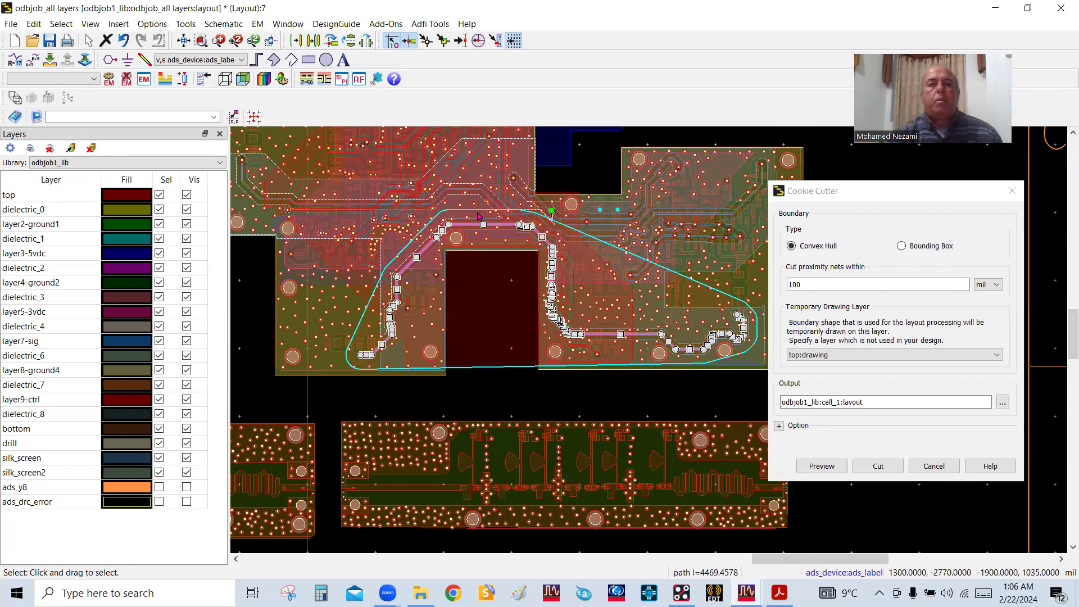
click(257, 24)
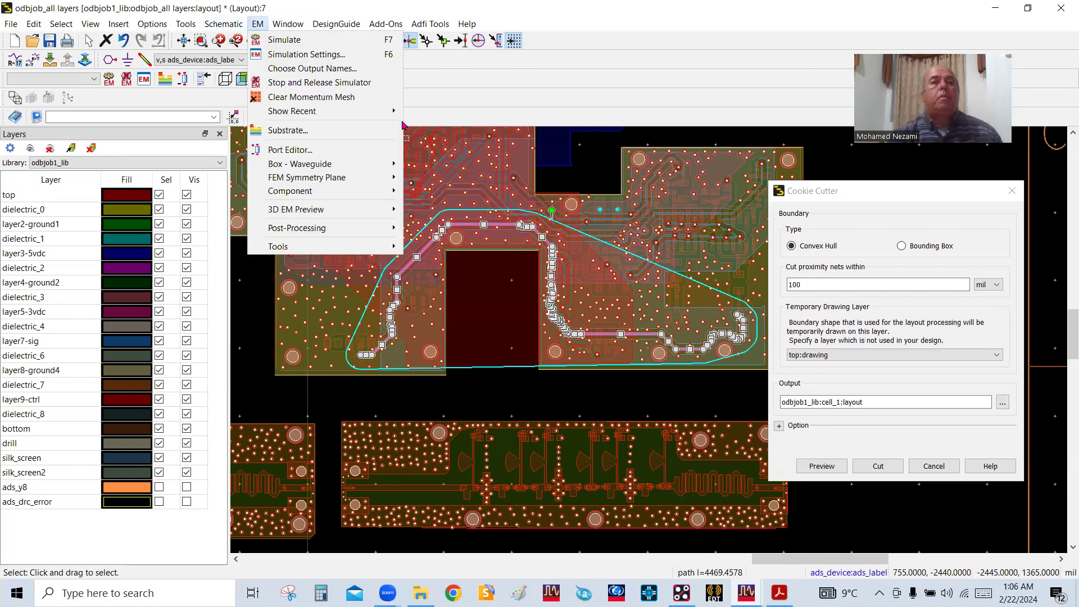
click(882, 201)
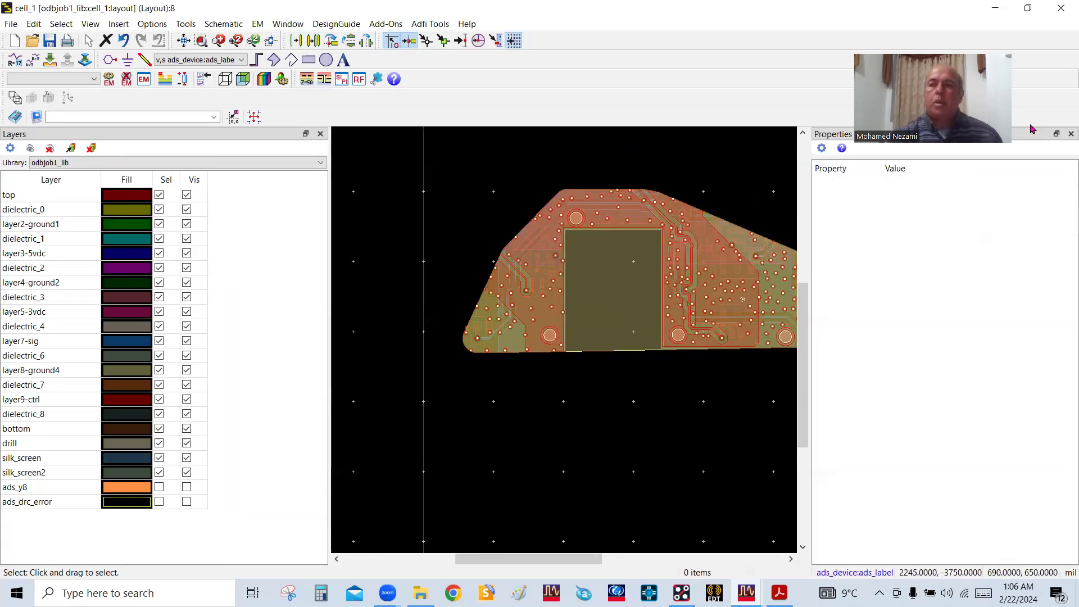
Close the Properties pane of the cell_1 layout and bring the whole cut-out board section into view
click(1070, 134)
scroll(720, 343, down, 2)
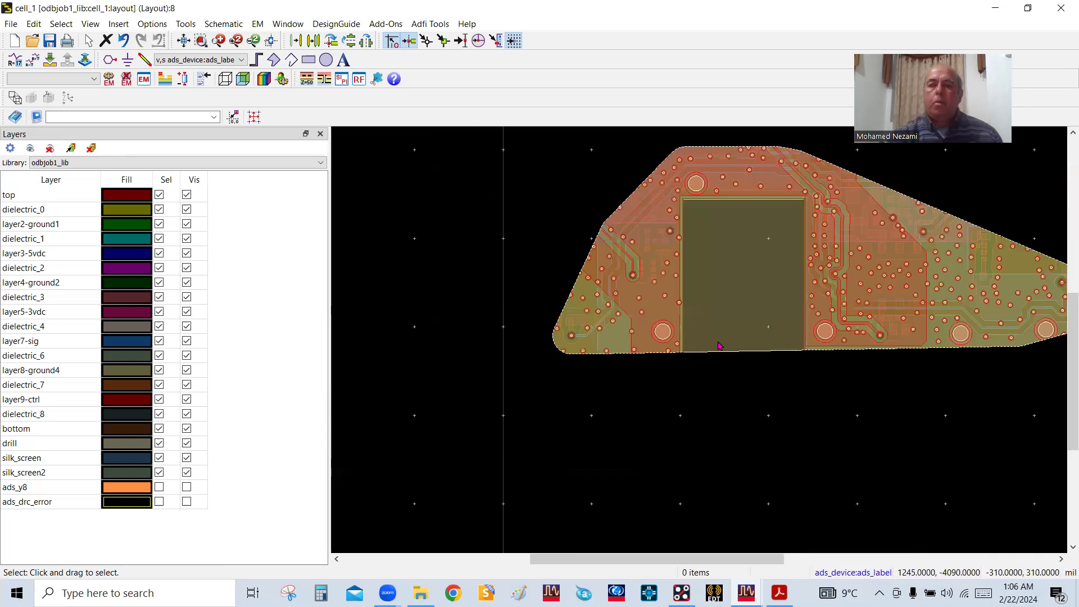
scroll(820, 309, up, 1)
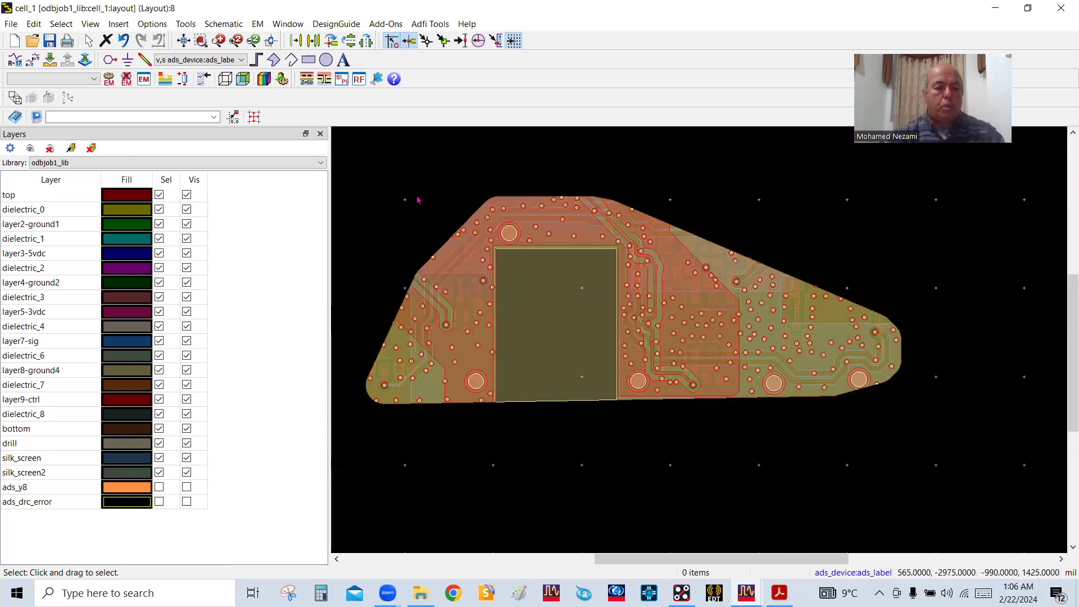
Try to open the 3D view of cell_1, cancel the Master Substrate setup, and review the odbjob substrate stack-up
drag(415, 194, 574, 301)
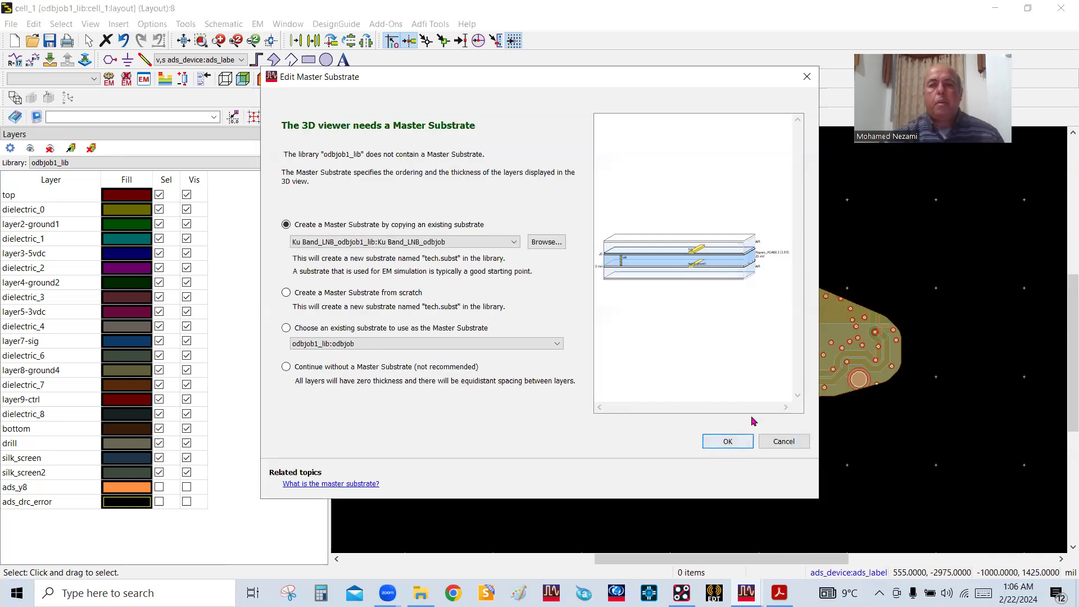
click(784, 442)
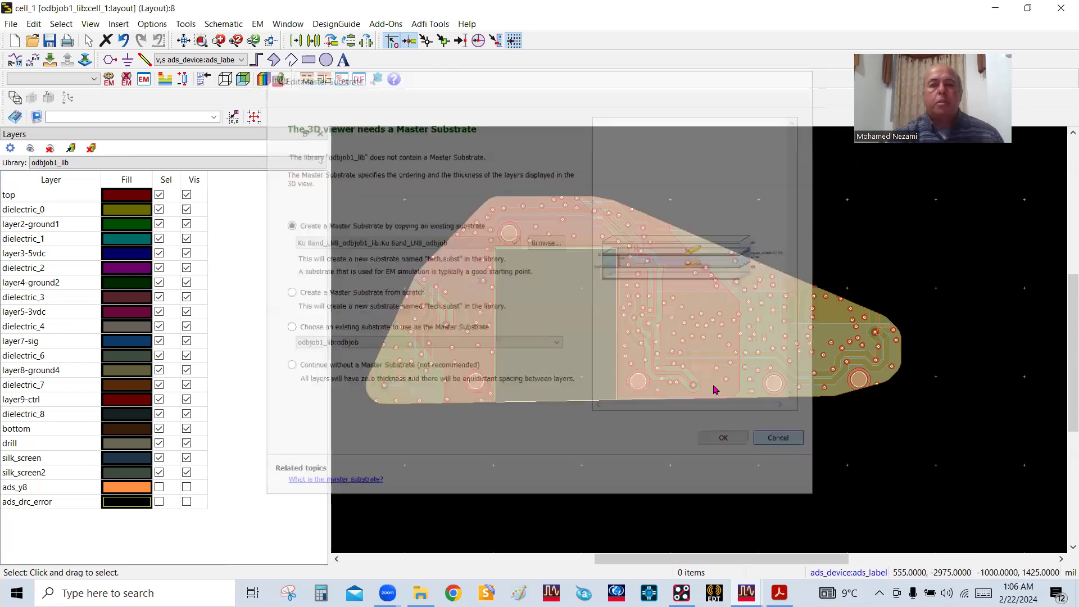
click(171, 81)
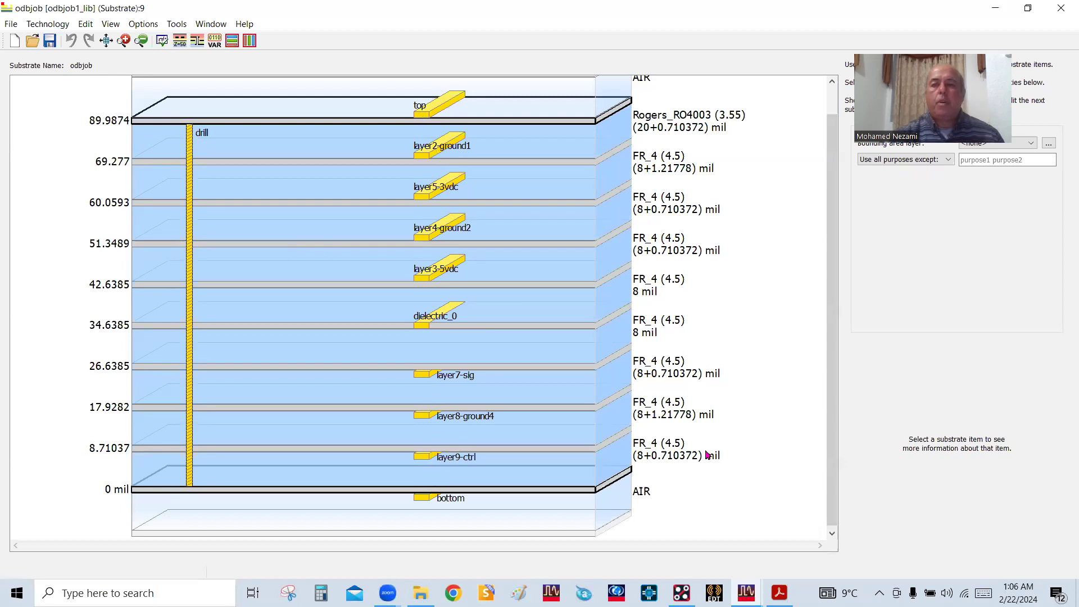
click(1060, 8)
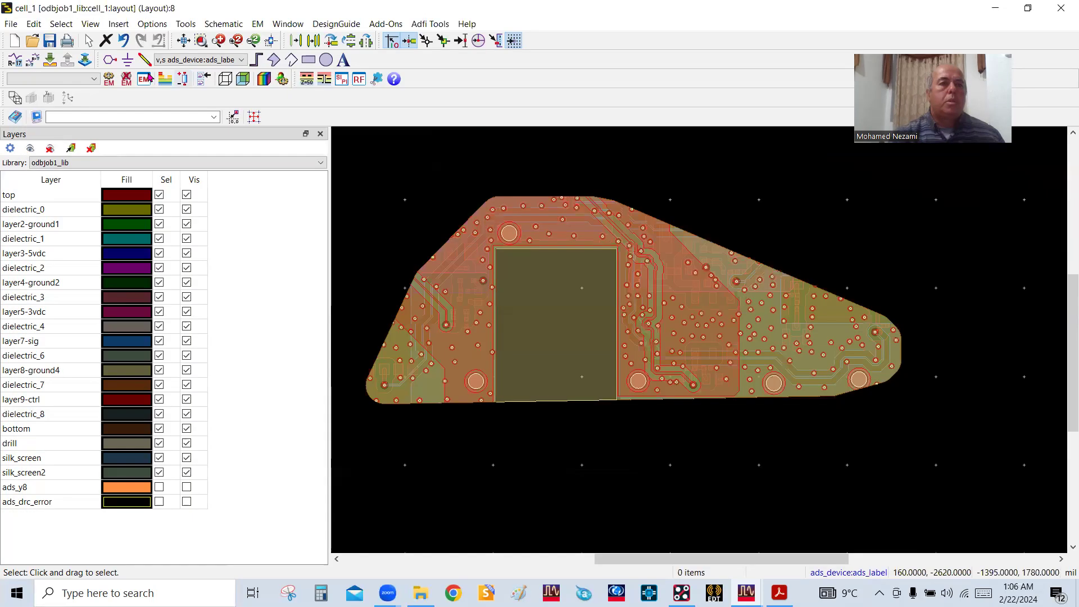
Create a new EM setup view named emSetup for cell_1 without a template
click(144, 79)
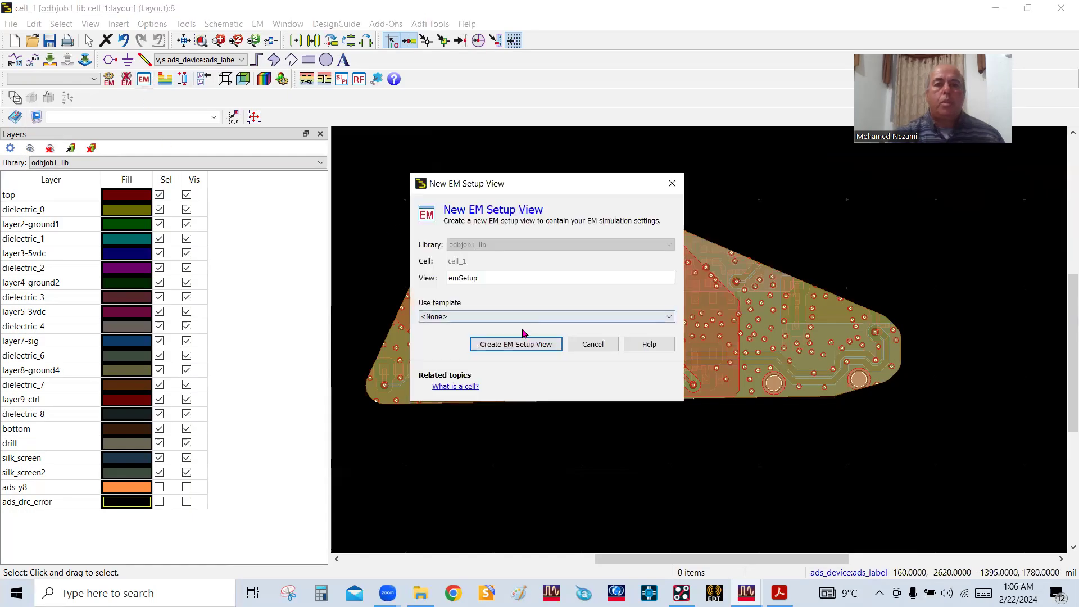
click(507, 350)
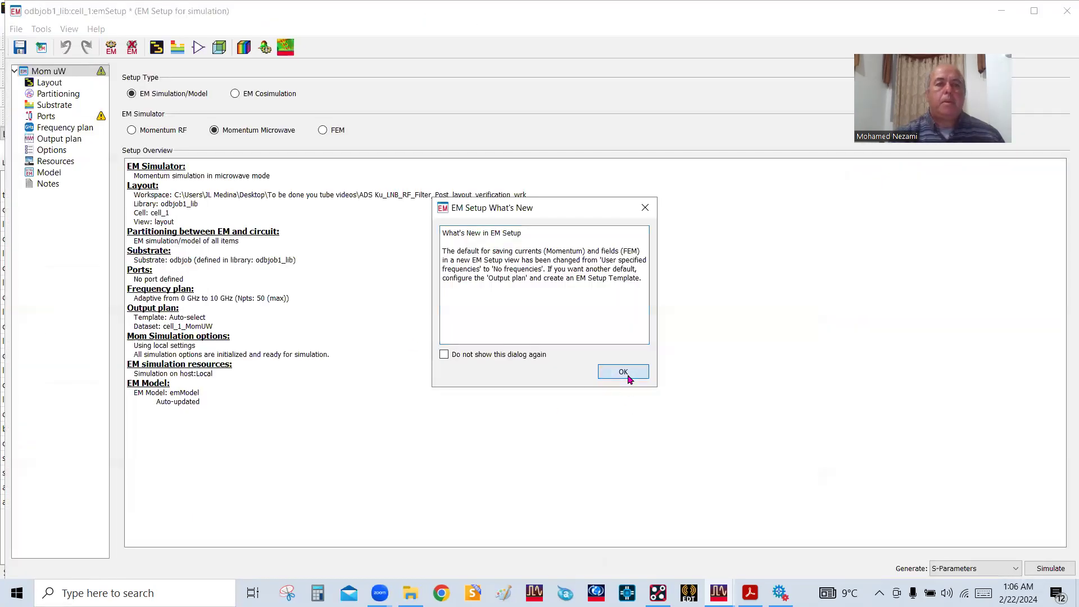
click(623, 372)
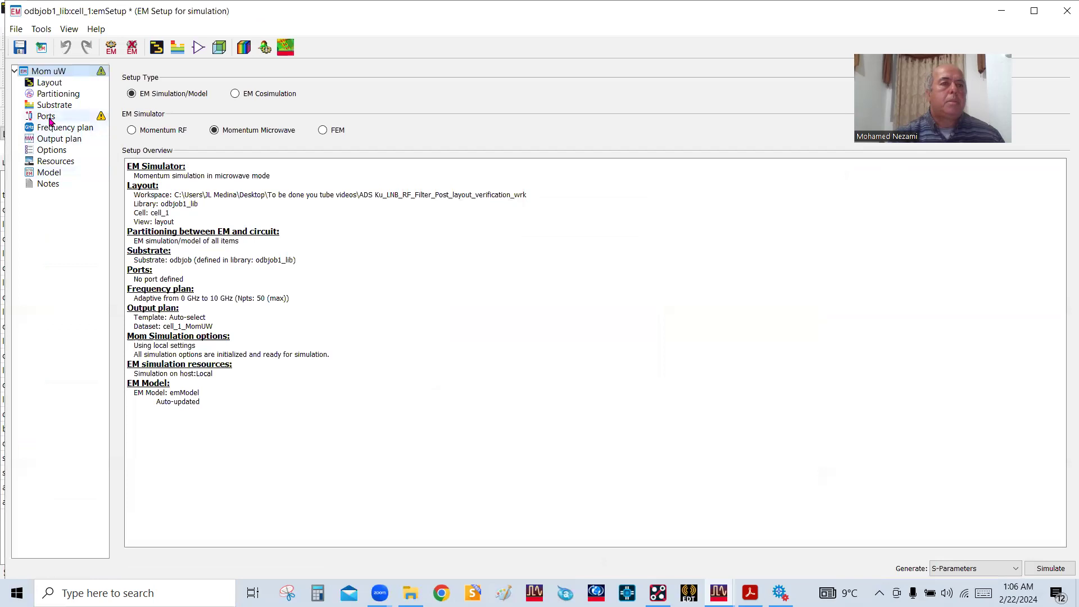
Review the substrate assigned in the emSetup view of cell_1 and close the EM setup window
click(54, 106)
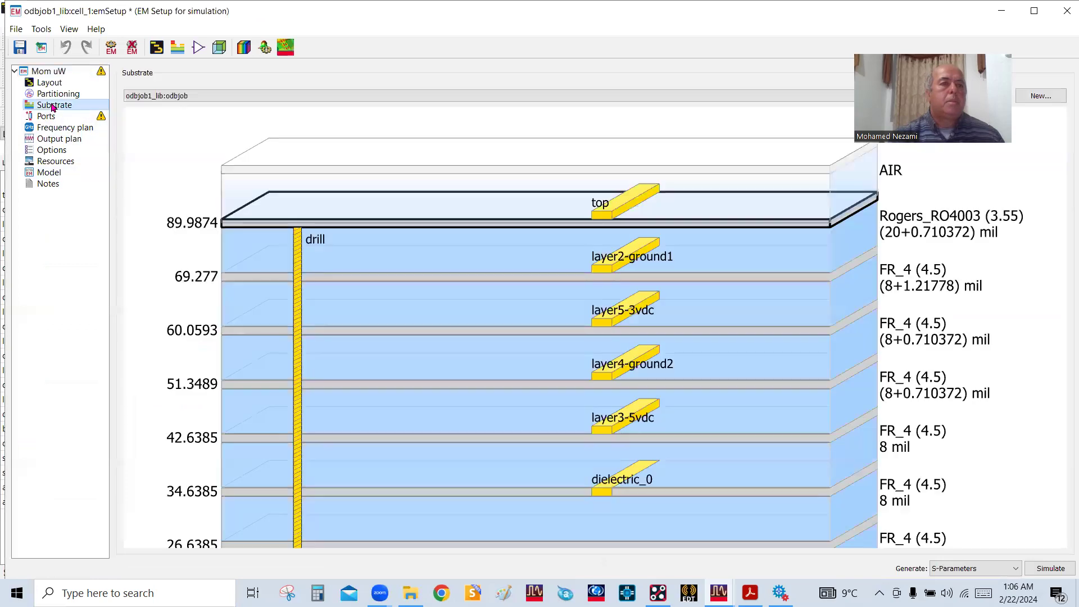
click(1065, 9)
click(484, 315)
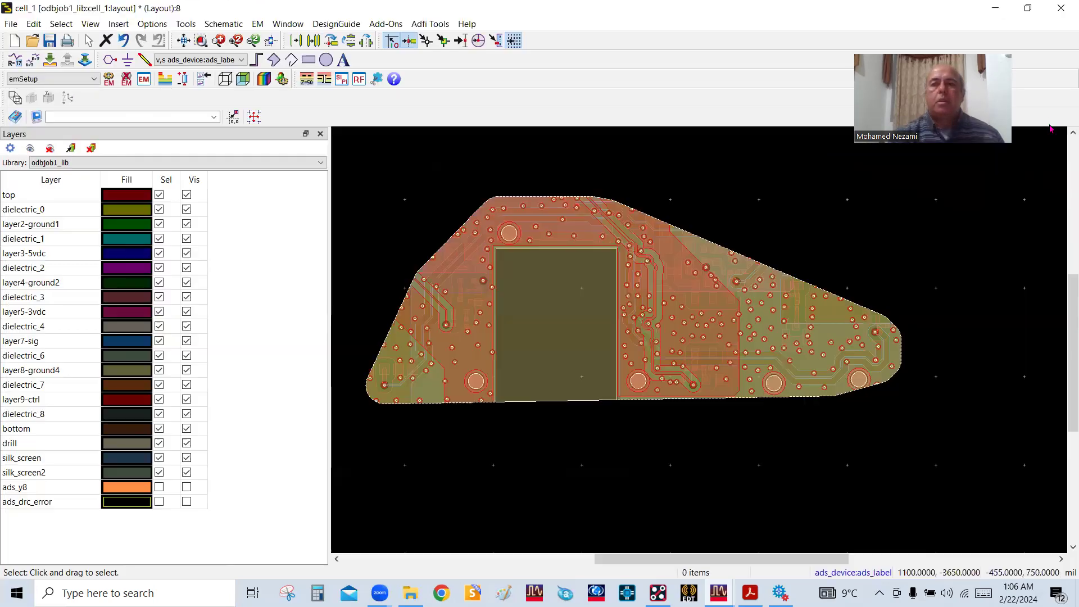
Open the 3D view of cell_1, creating the library's Master Substrate by copying an existing substrate
right_click(512, 268)
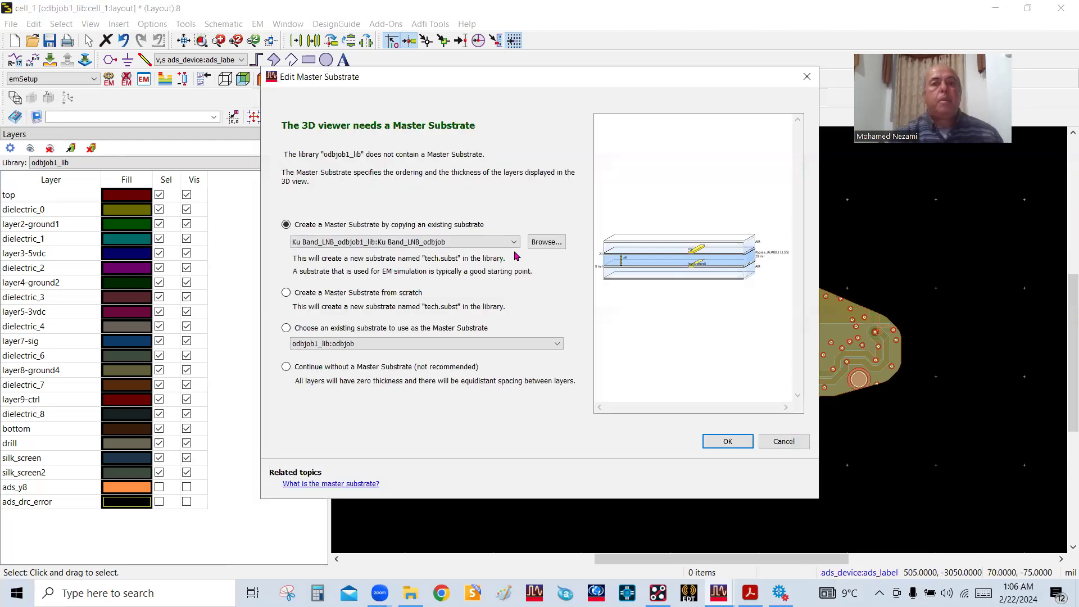
click(504, 244)
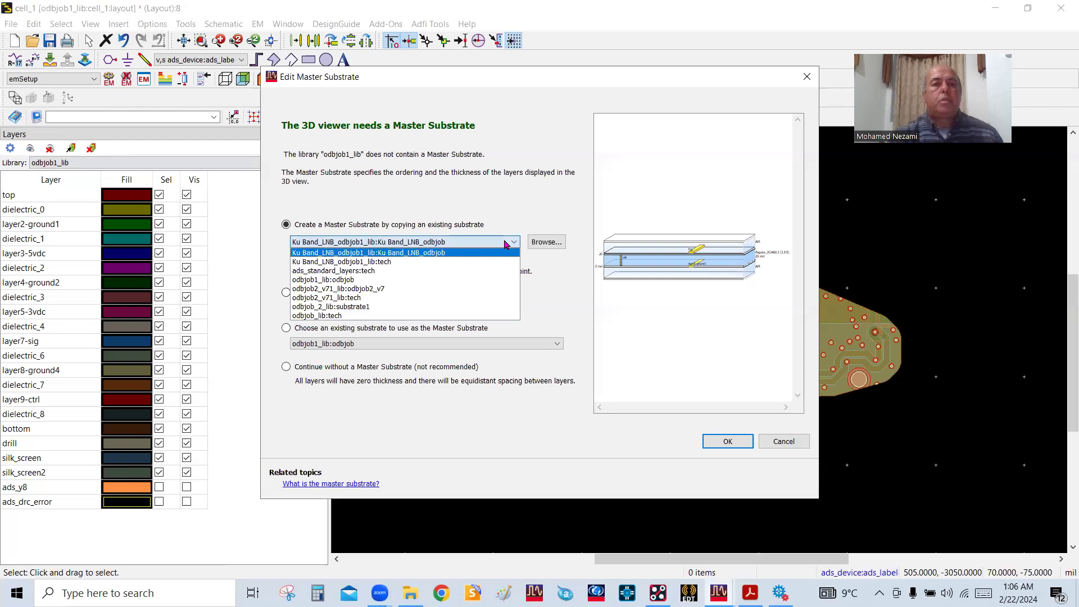
click(424, 262)
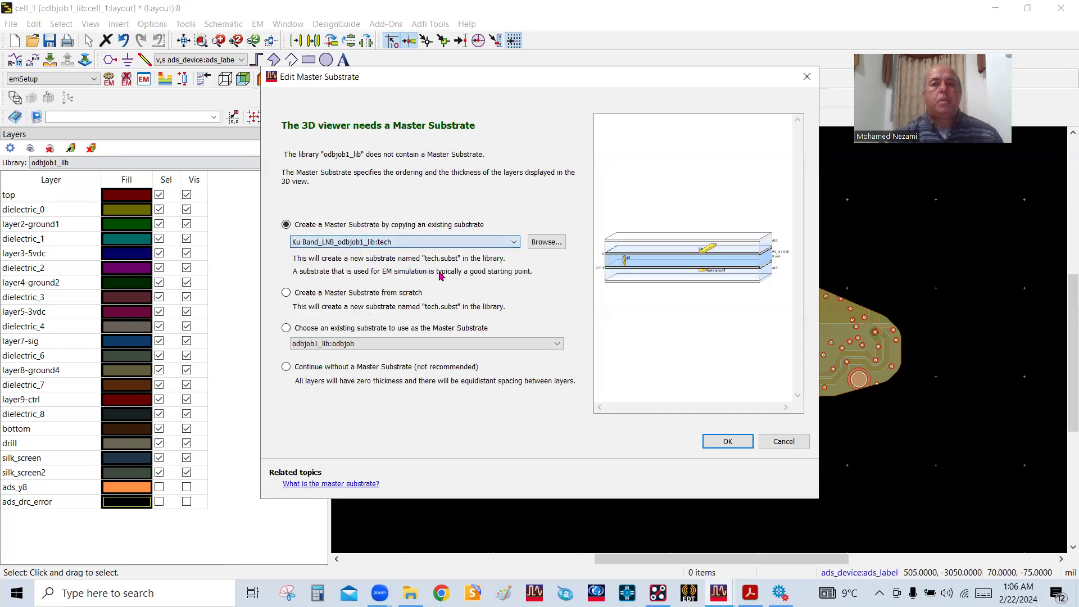
click(510, 243)
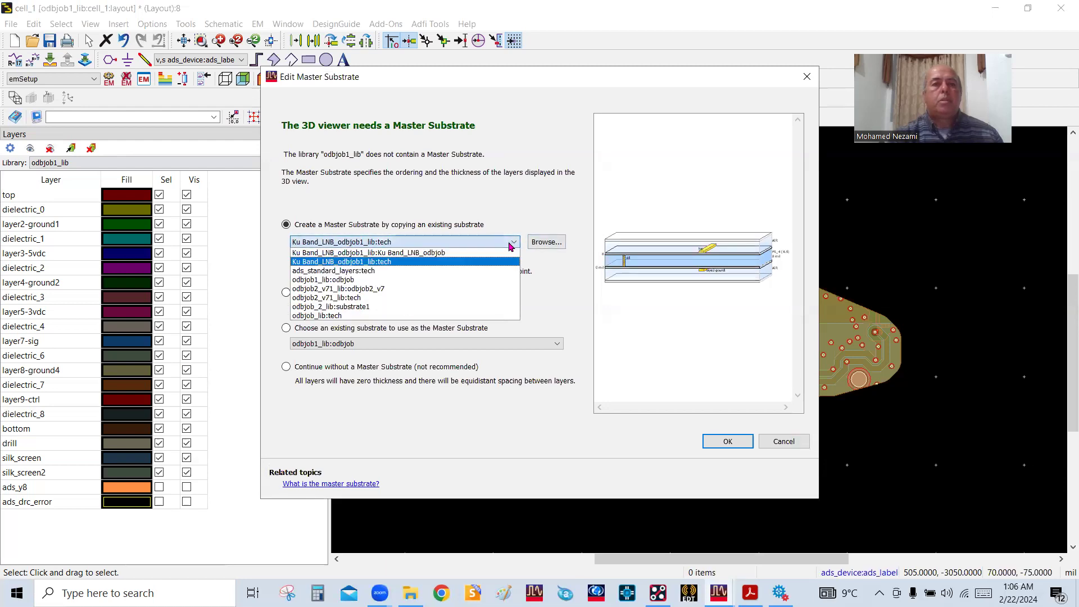
click(396, 293)
click(713, 441)
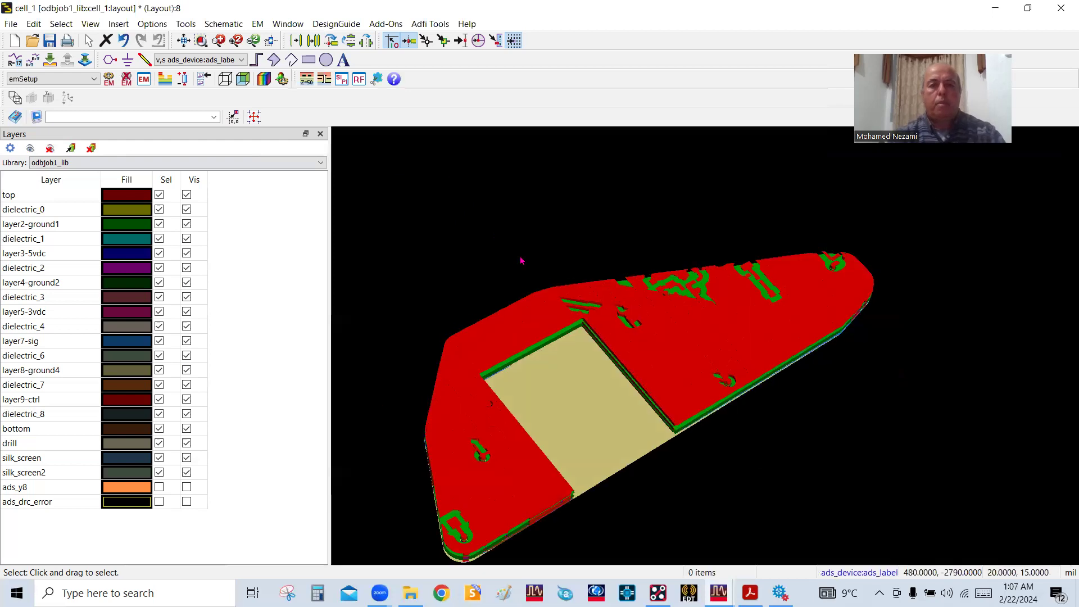
Inspect the whole cut-out board section in 3D from above and along its stacked layer edges
scroll(676, 325, down, 2)
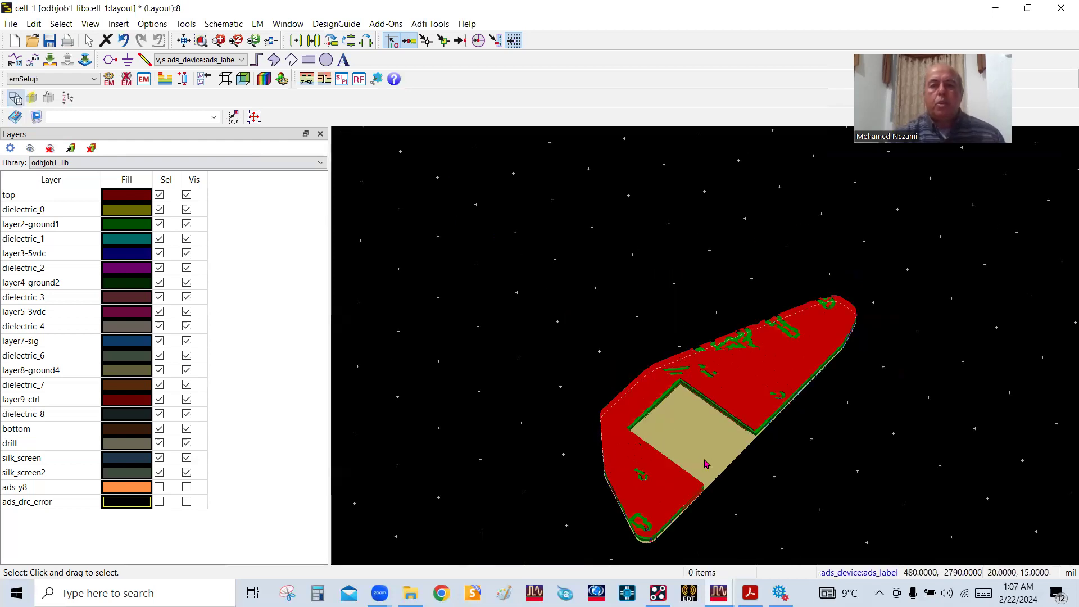
scroll(705, 393, up, 2)
drag(732, 338, 718, 269)
scroll(710, 354, up, 3)
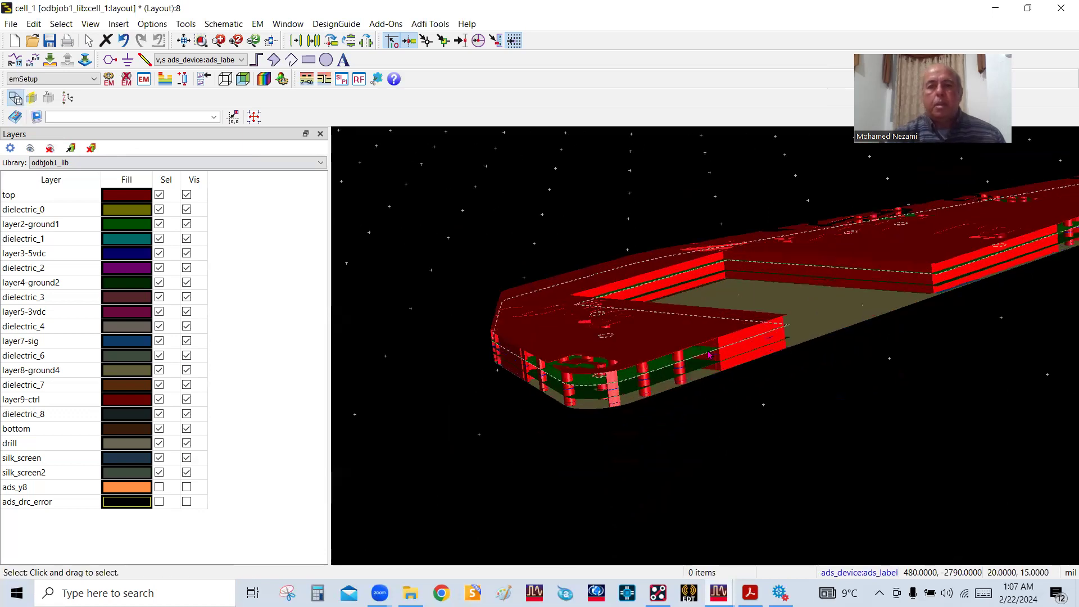
drag(847, 304, 834, 368)
scroll(738, 330, down, 3)
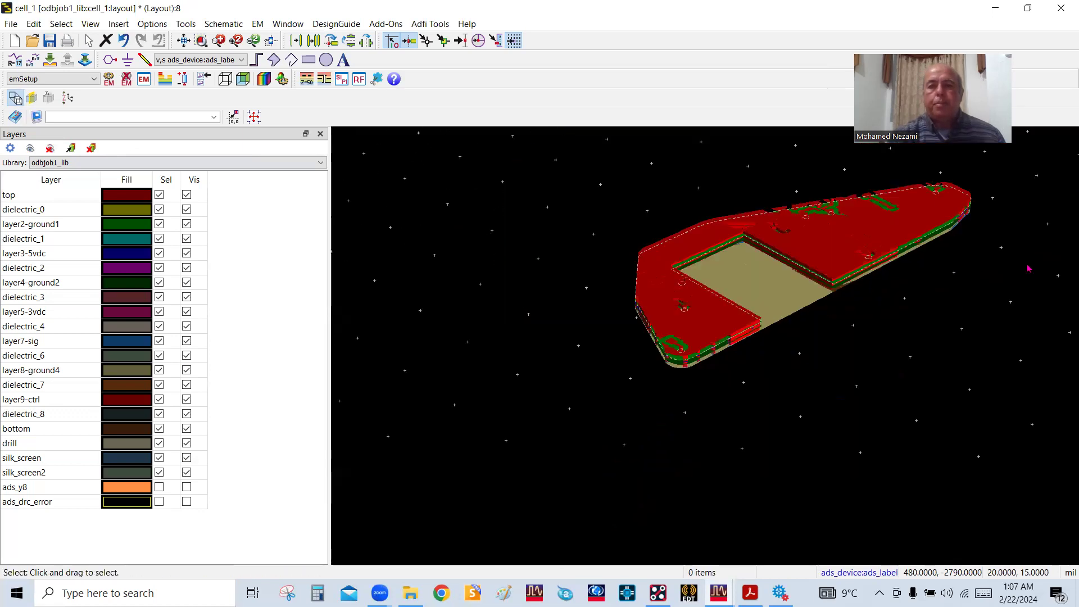
scroll(735, 333, up, 4)
scroll(720, 346, down, 2)
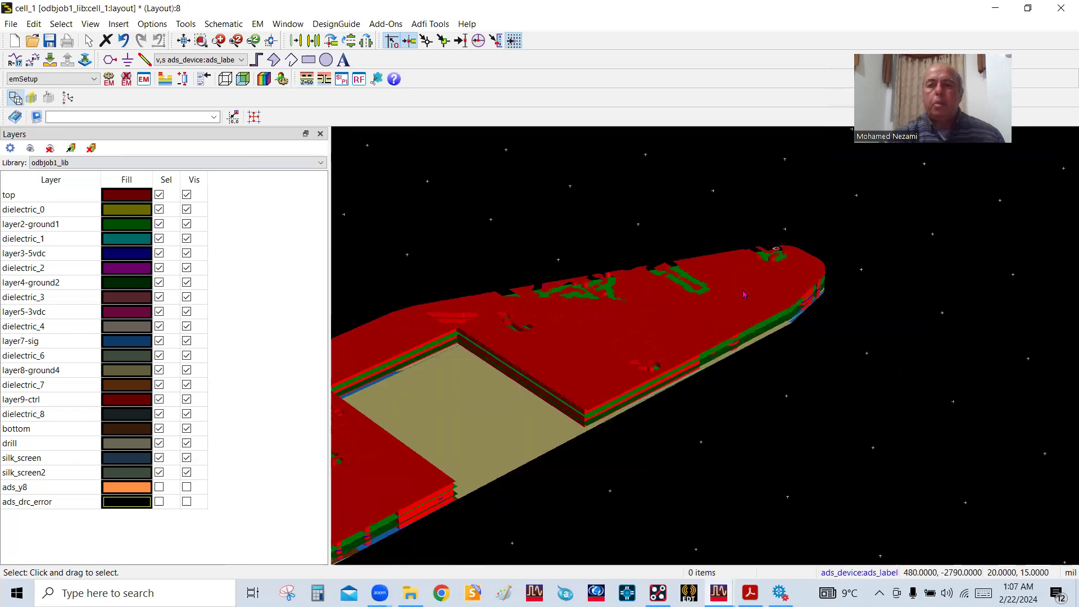
Examine the pads and vias at both ends of the cut-out board section in 3D
scroll(707, 351, up, 3)
scroll(706, 352, up, 5)
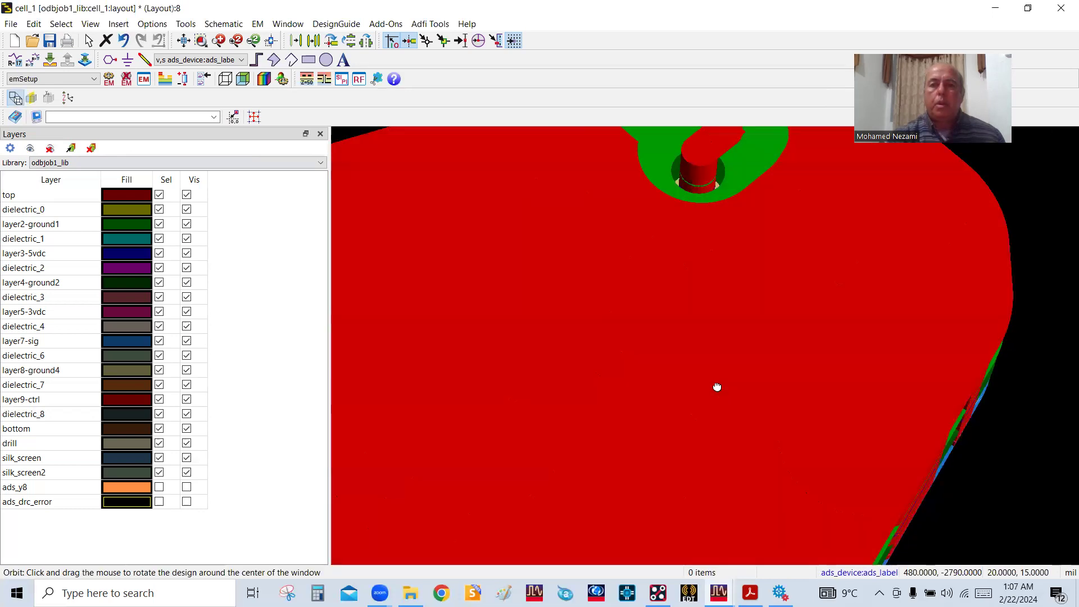
scroll(725, 211, down, 3)
scroll(722, 212, up, 5)
drag(732, 423, 734, 455)
key(Escape)
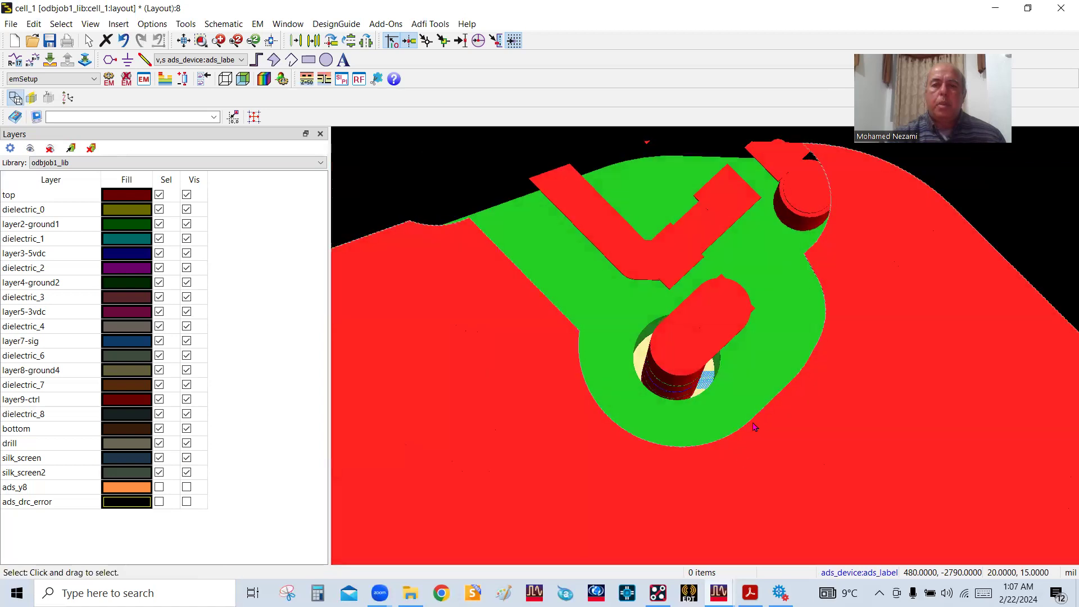
scroll(715, 311, down, 8)
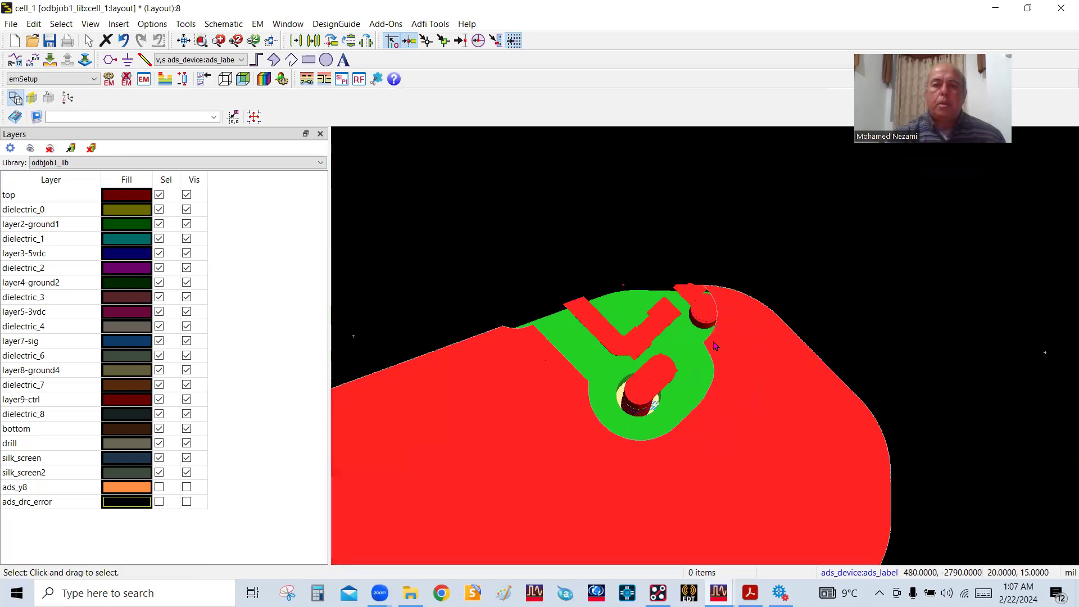
scroll(694, 378, up, 5)
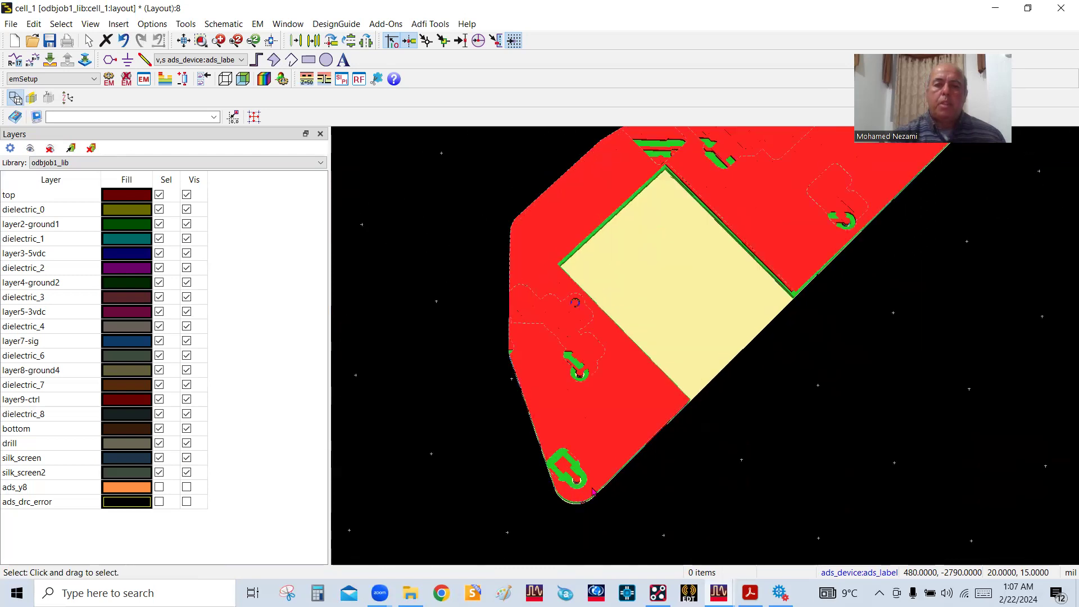
scroll(594, 492, down, 3)
scroll(684, 371, up, 8)
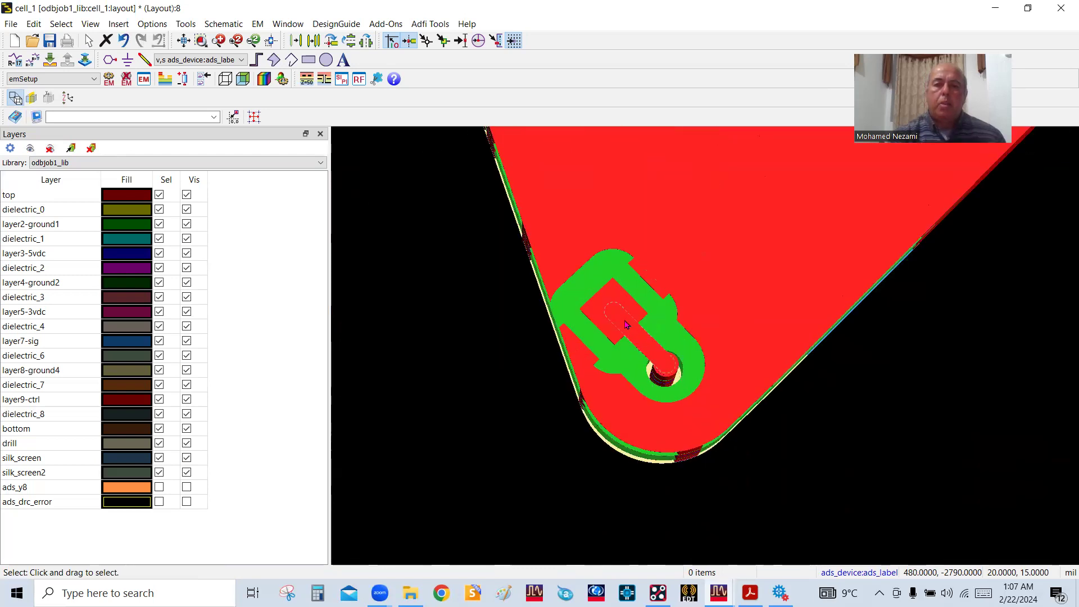
scroll(609, 318, down, 6)
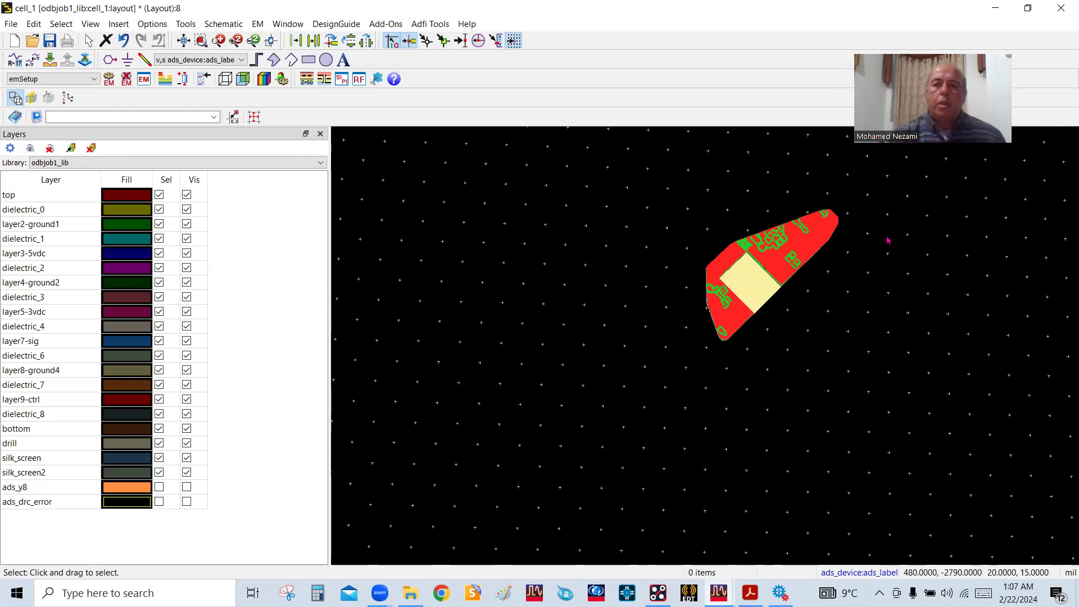
scroll(706, 394, up, 2)
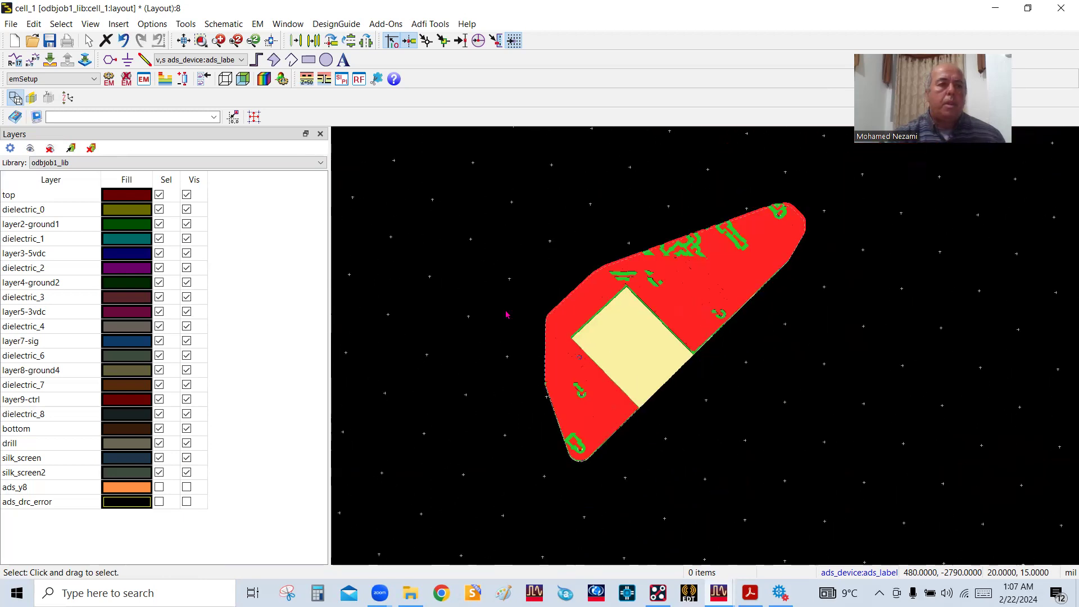
Make only layer7-sig visible in the 3D view and inspect the long signal trace along its route
click(188, 195)
scroll(629, 196, up, 1)
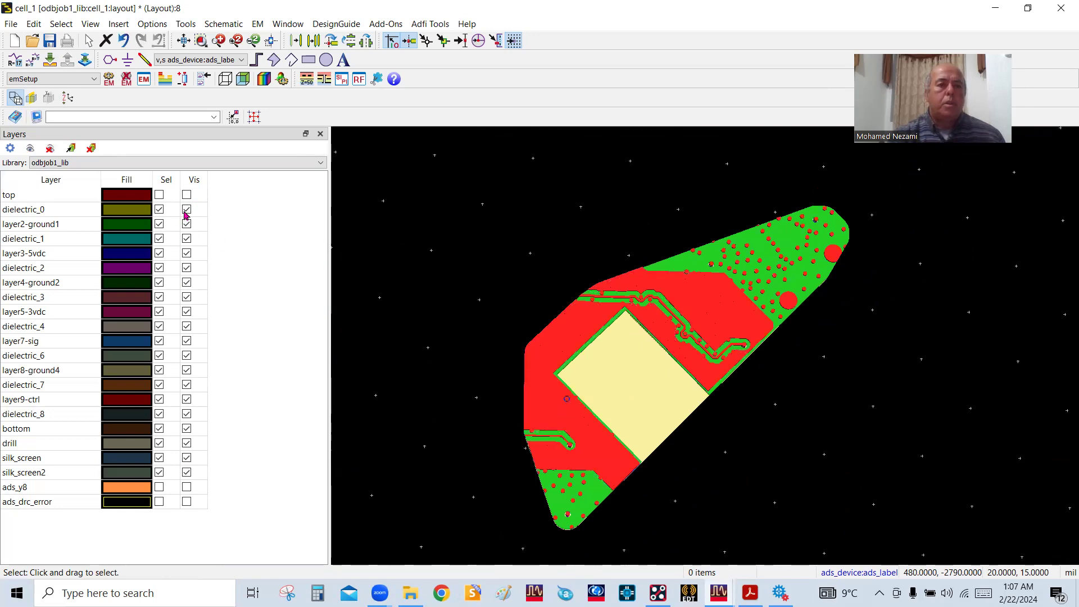
click(71, 150)
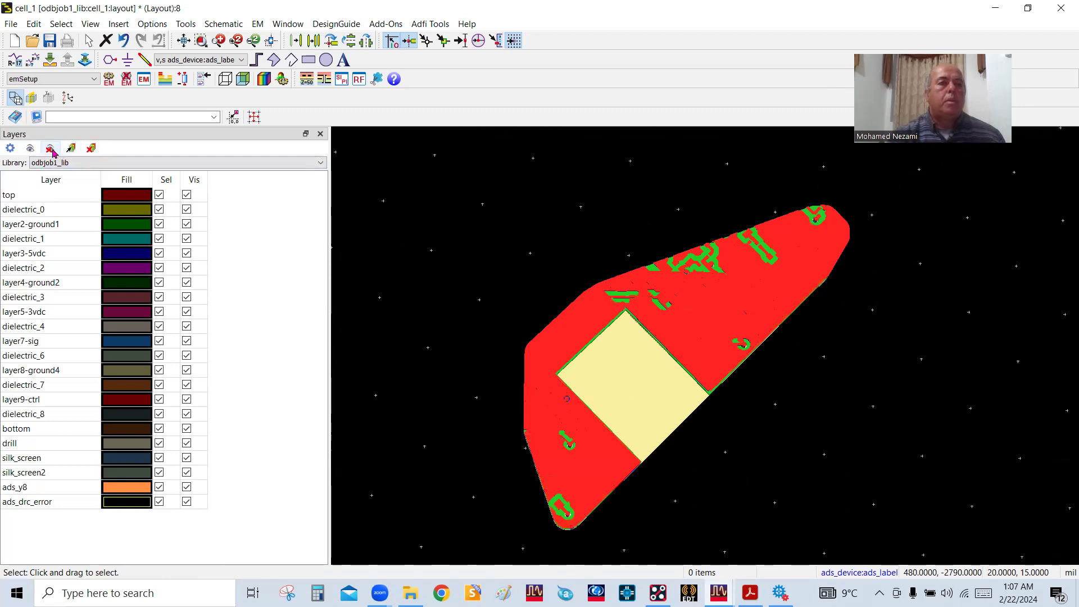
click(50, 148)
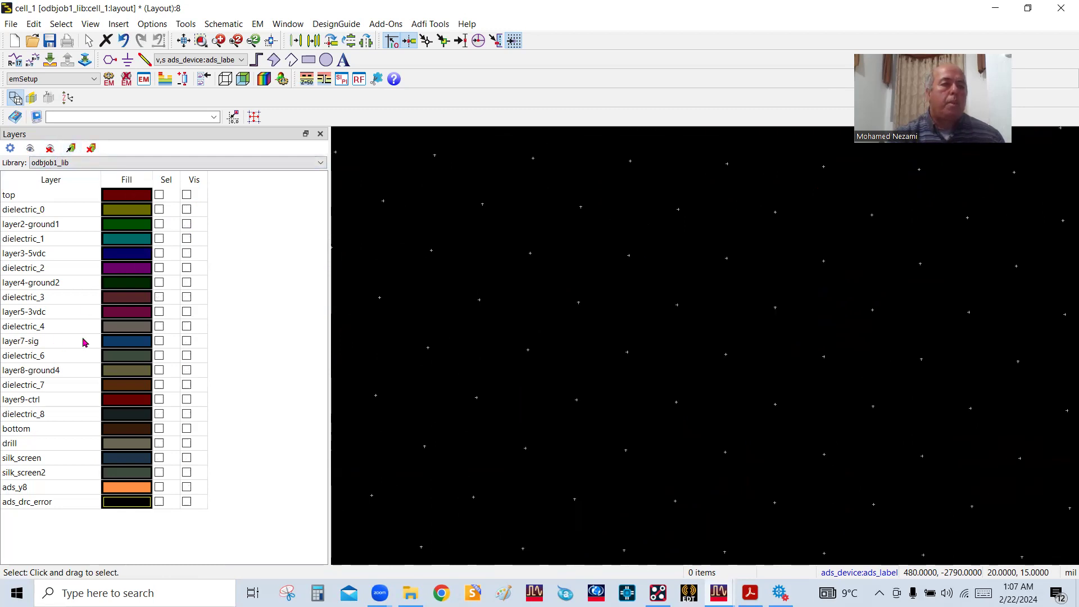
click(186, 341)
scroll(773, 355, up, 2)
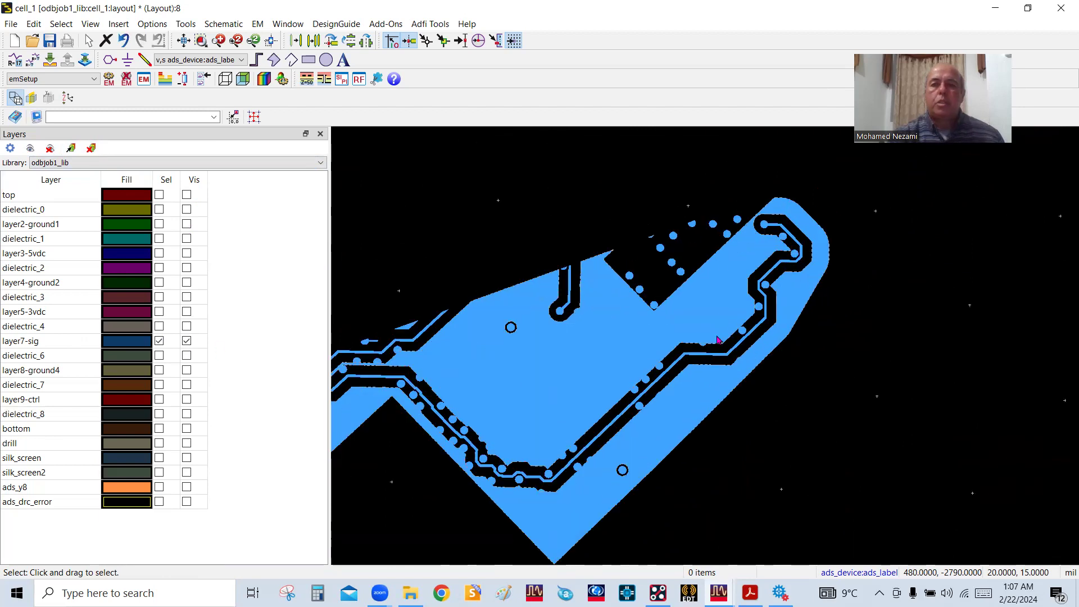
scroll(724, 350, down, 2)
mouse_move(770, 293)
mouse_down()
mouse_move(811, 319)
mouse_move(734, 255)
mouse_move(773, 337)
mouse_move(782, 310)
mouse_up()
scroll(741, 351, down, 5)
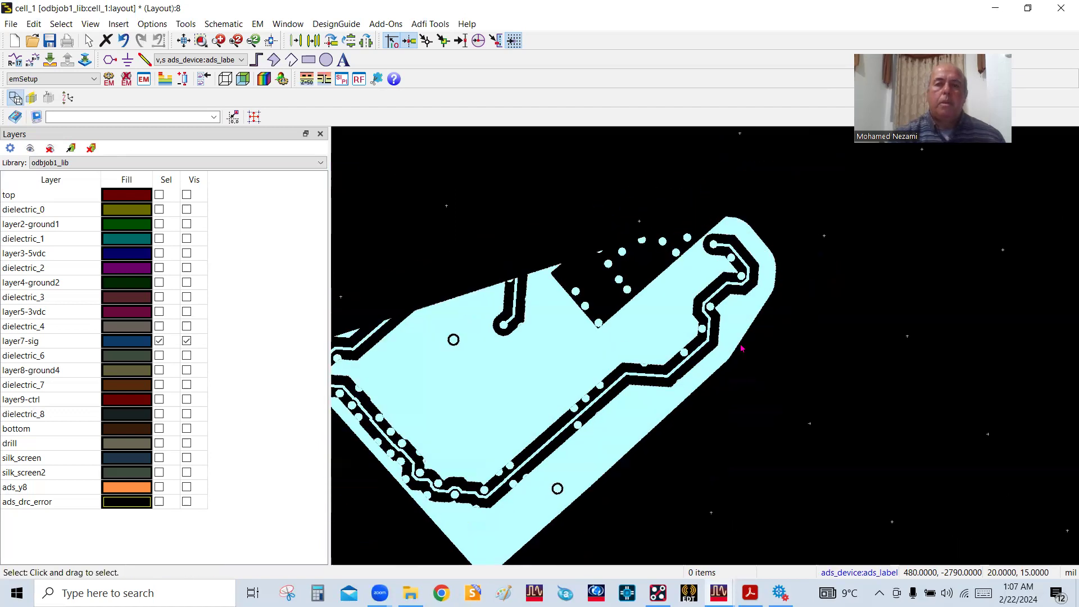
scroll(452, 451, up, 3)
scroll(706, 354, down, 2)
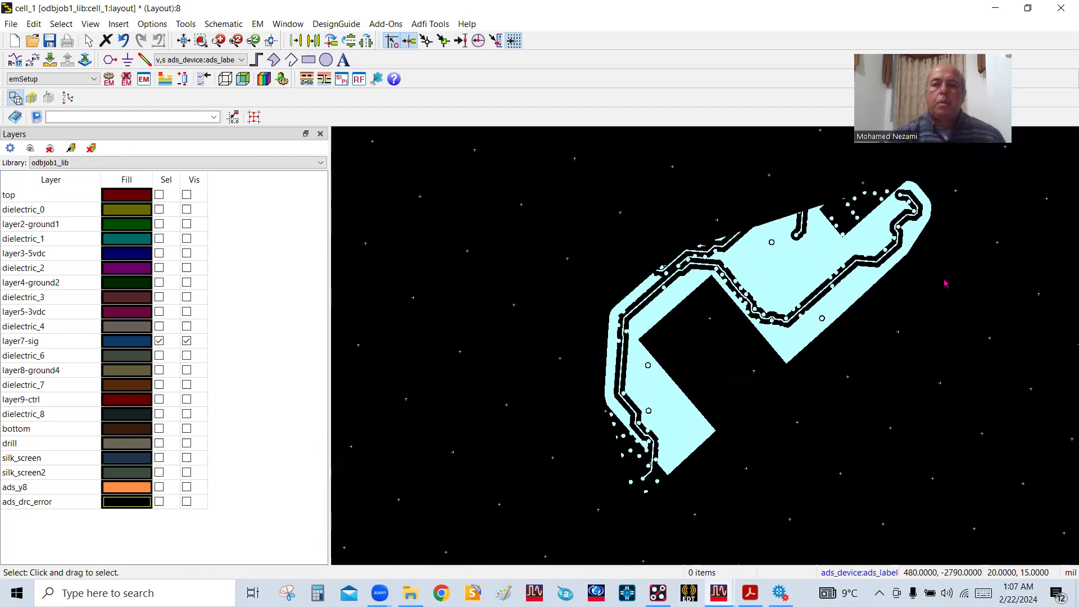
Make the top and drill layers visible with layer7-sig, inspect the via connections in 3D, and leave the 3D view
click(187, 195)
scroll(747, 331, up, 4)
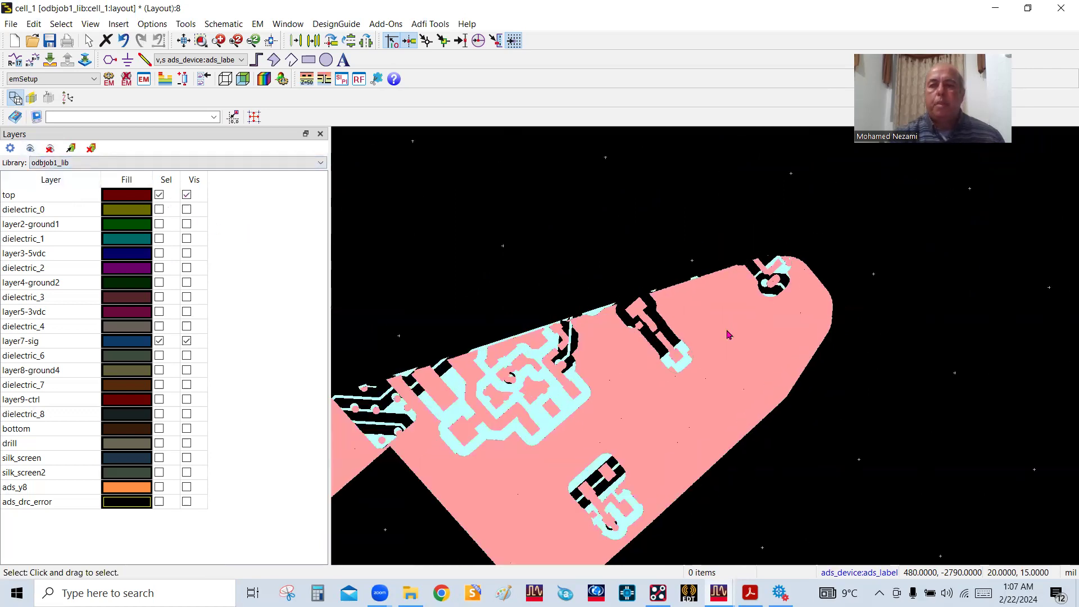
drag(734, 357, 698, 340)
drag(704, 350, 713, 353)
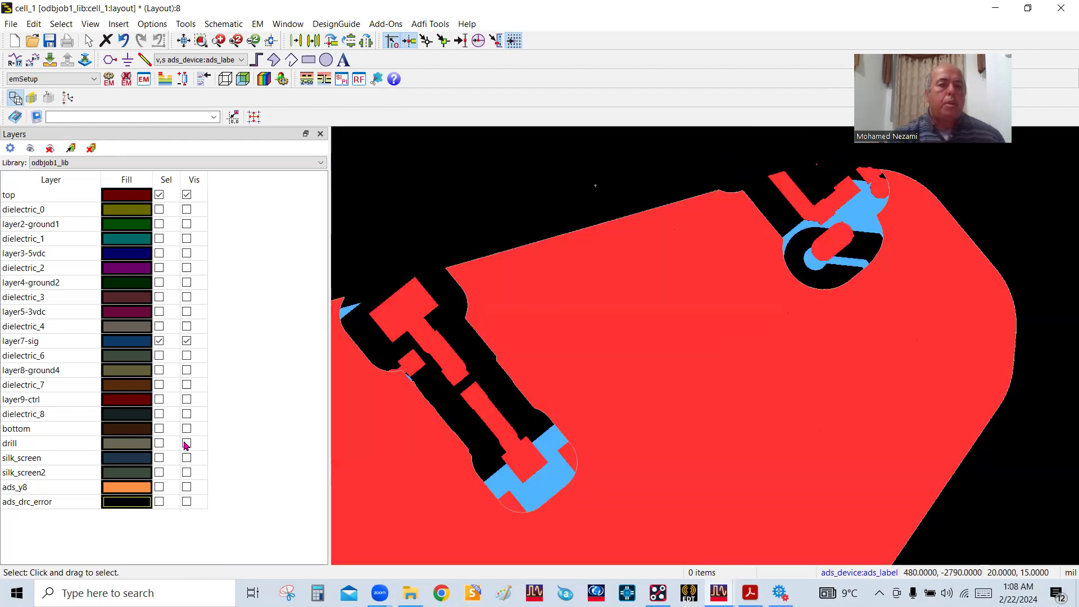
drag(818, 381, 833, 361)
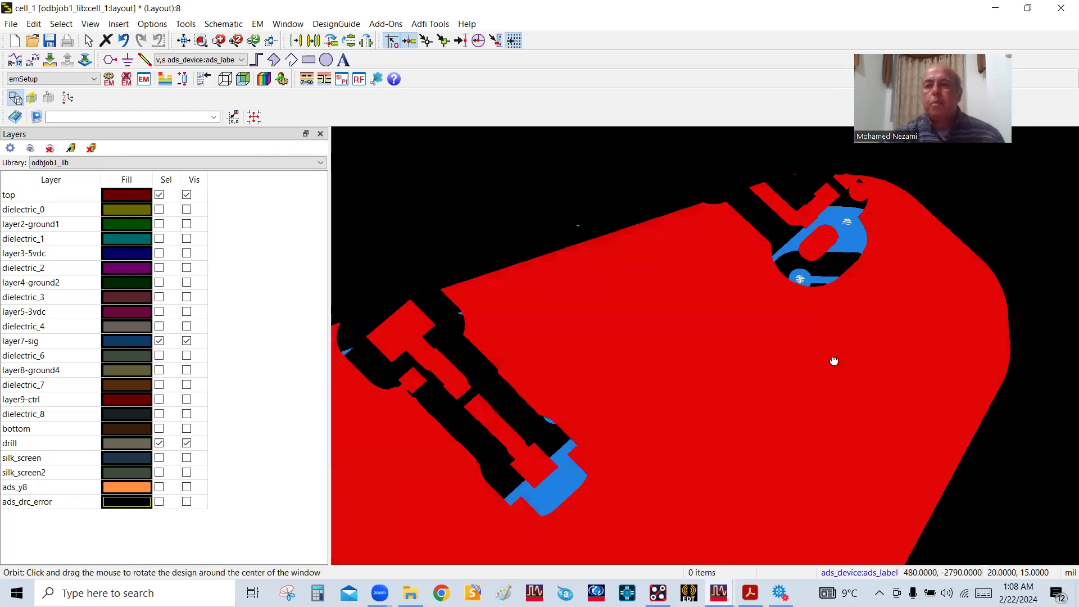
scroll(836, 365, down, 8)
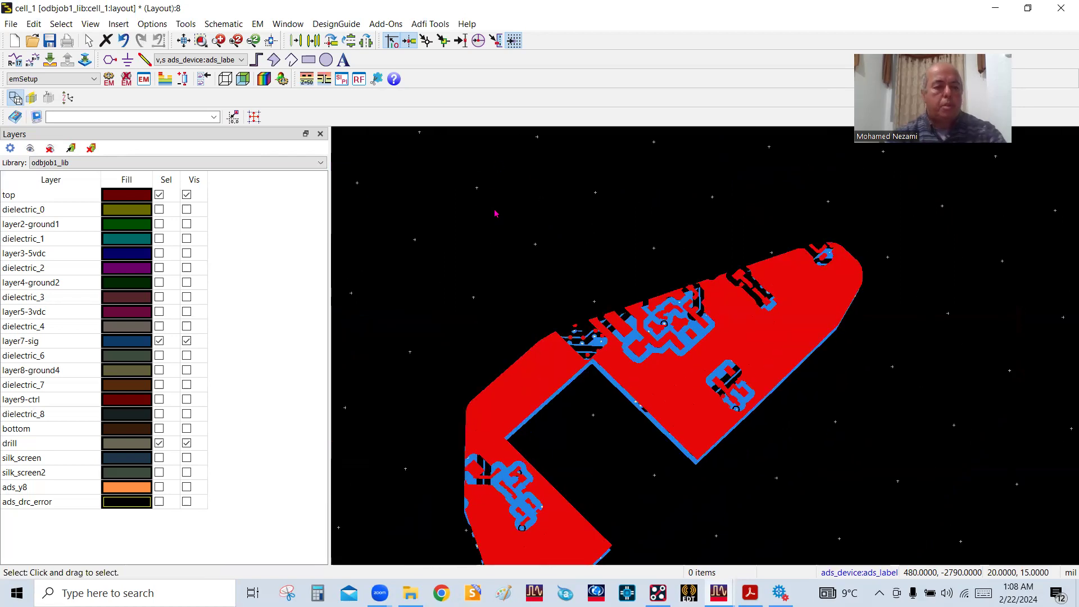
drag(496, 213, 547, 231)
key(Escape)
Place pin number 1 on the top-layer pad at the trace's right end, at about (3185, -3745) mil
scroll(850, 364, up, 6)
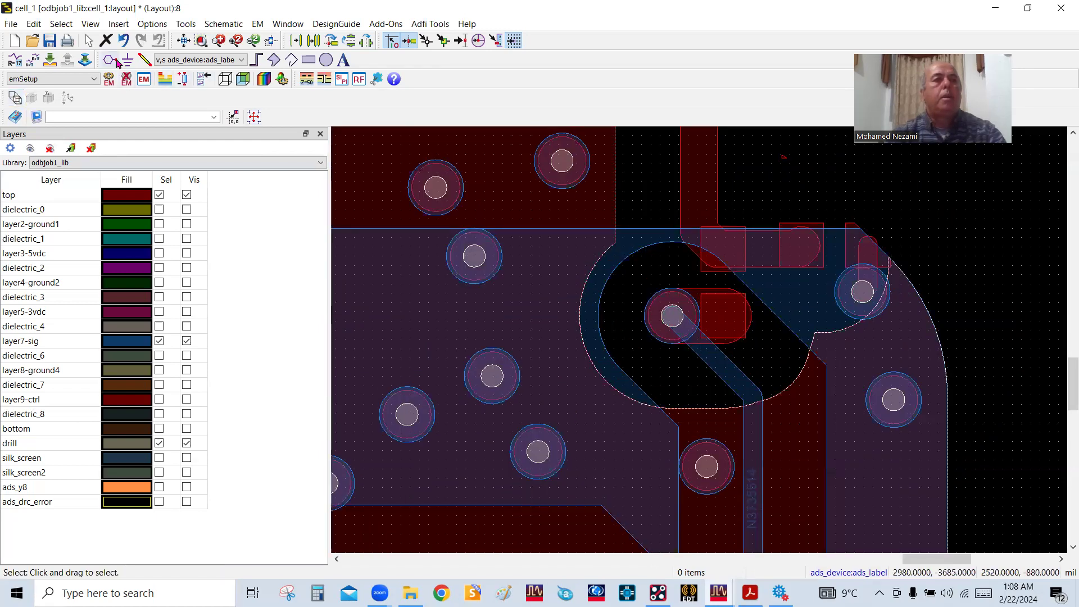
click(144, 78)
click(724, 311)
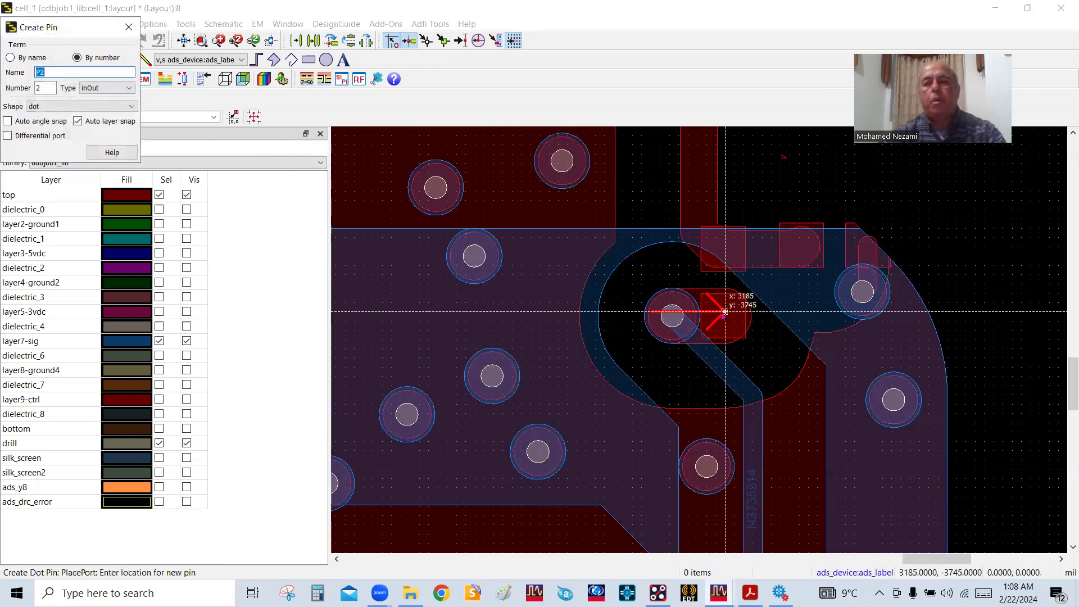
Place pin P2 on the top-layer pad at the trace's left end, at about (390, -3945) mil, and end pin creation
scroll(730, 328, down, 5)
scroll(350, 373, down, 3)
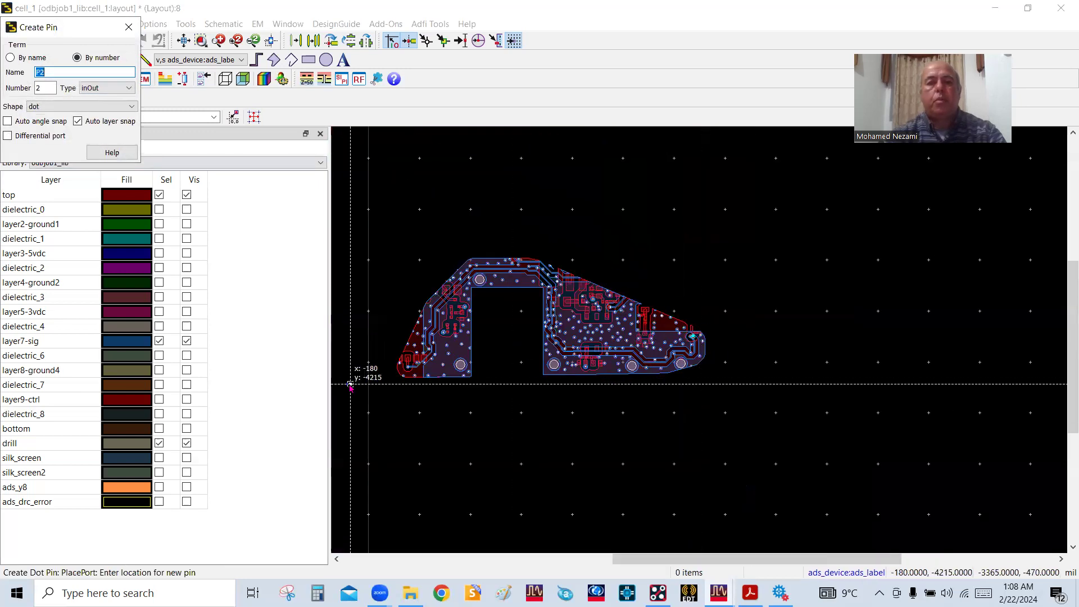
scroll(562, 348, up, 6)
scroll(591, 337, up, 5)
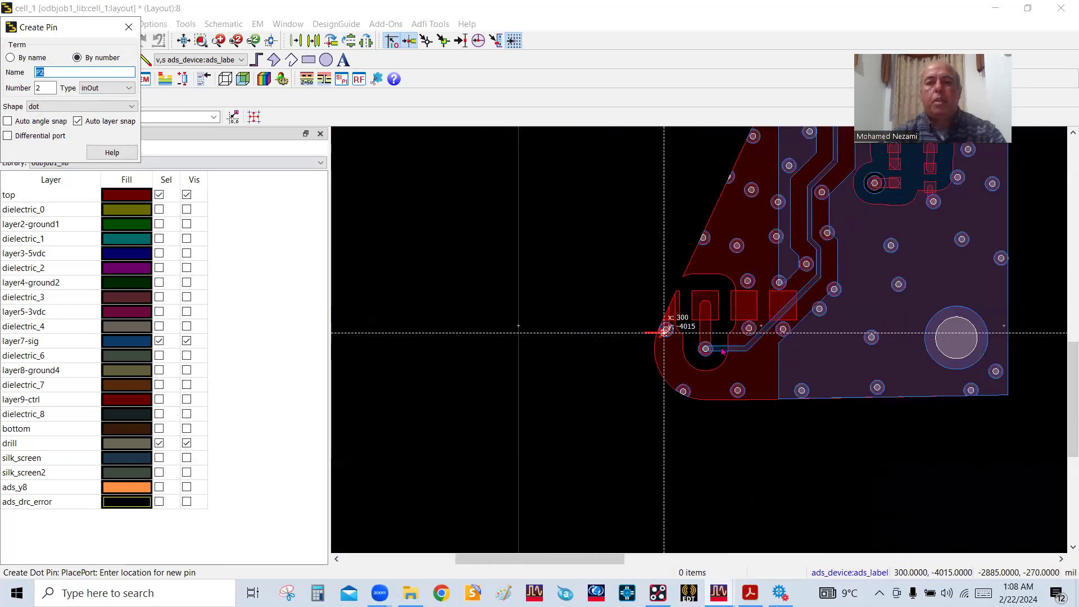
click(700, 200)
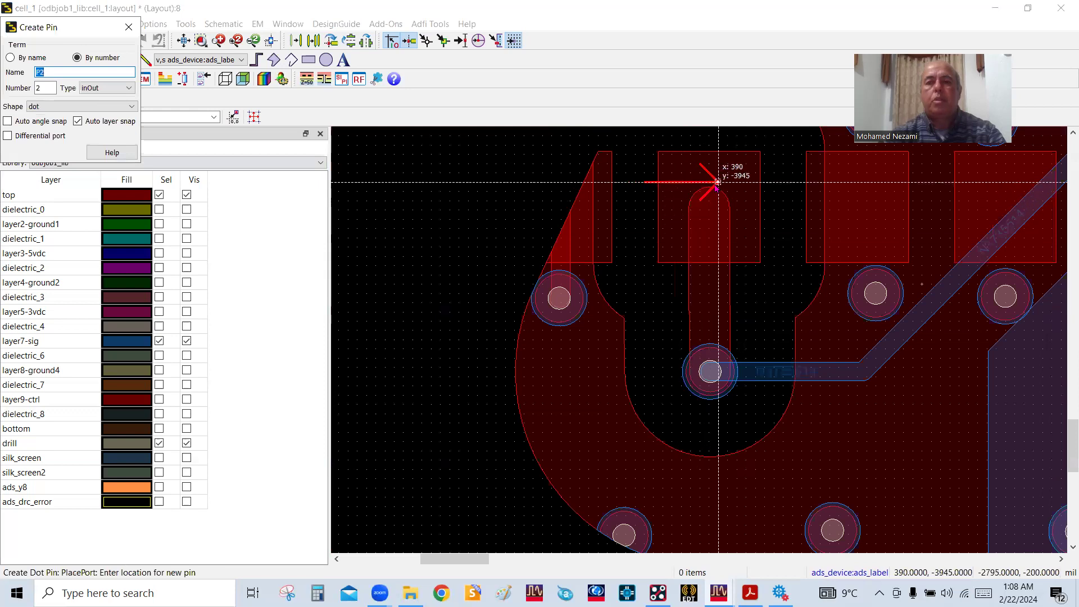
scroll(682, 320, down, 4)
scroll(698, 339, down, 2)
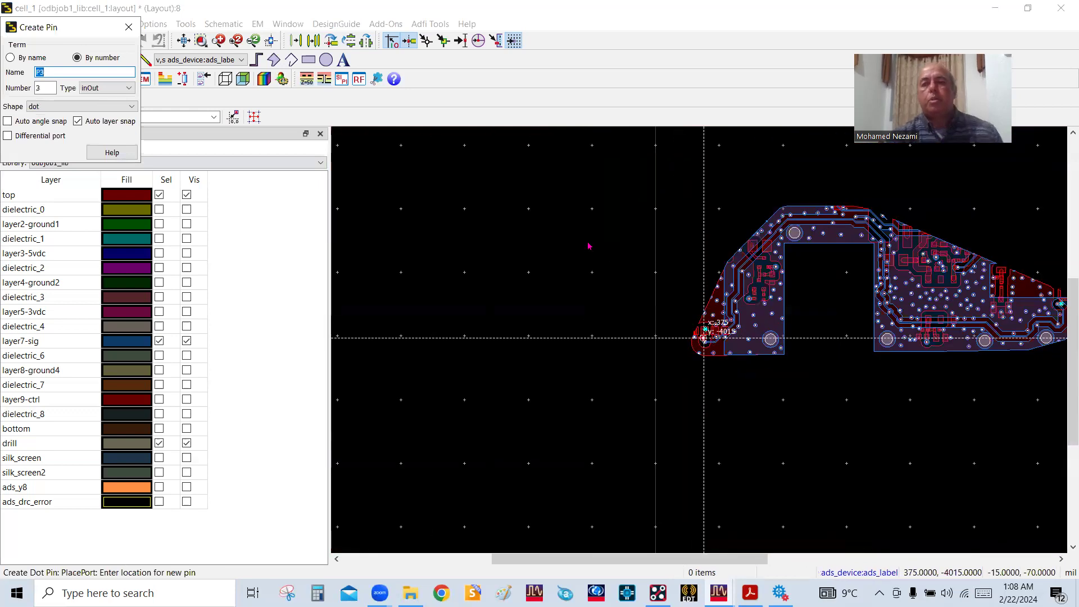
right_click(590, 240)
click(612, 249)
scroll(1030, 346, up, 3)
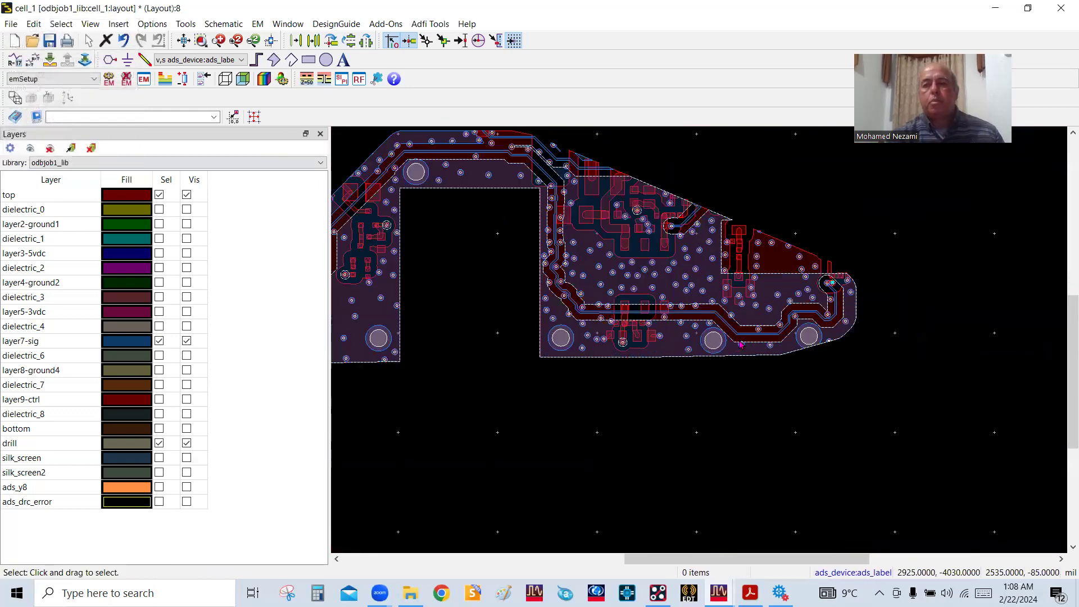
Check the placed pins on the pads at both ends of the long signal trace in the layout
scroll(771, 204, up, 2)
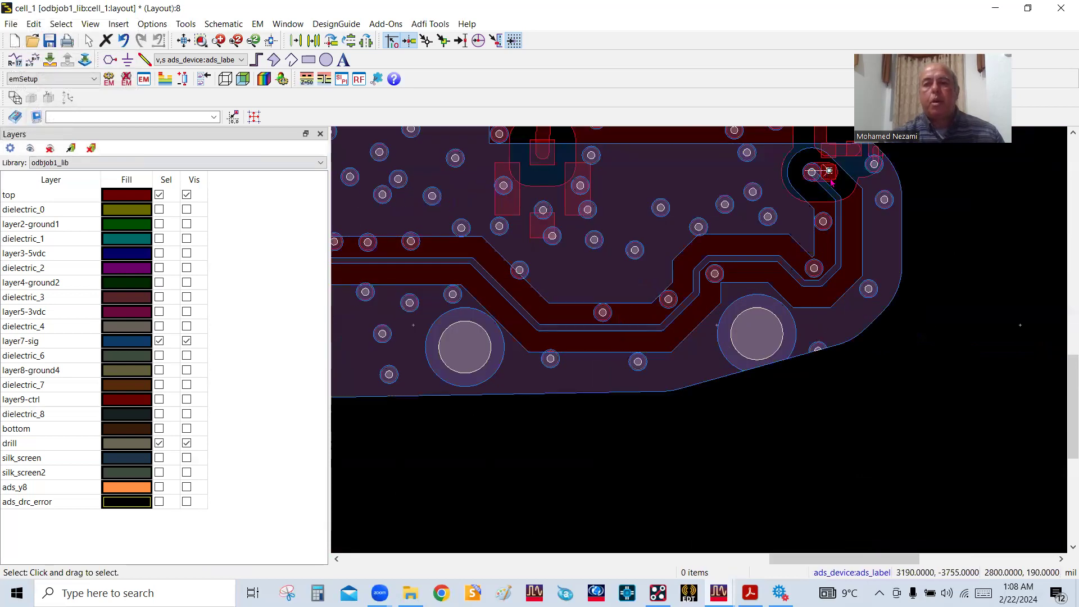
scroll(857, 242, down, 5)
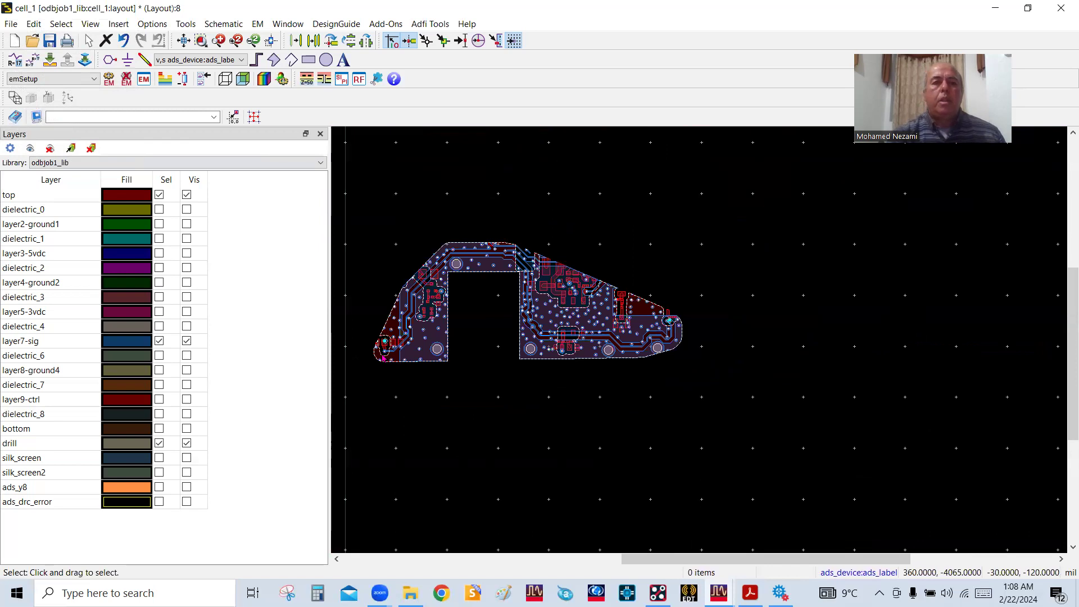
scroll(384, 357, up, 3)
scroll(678, 312, up, 3)
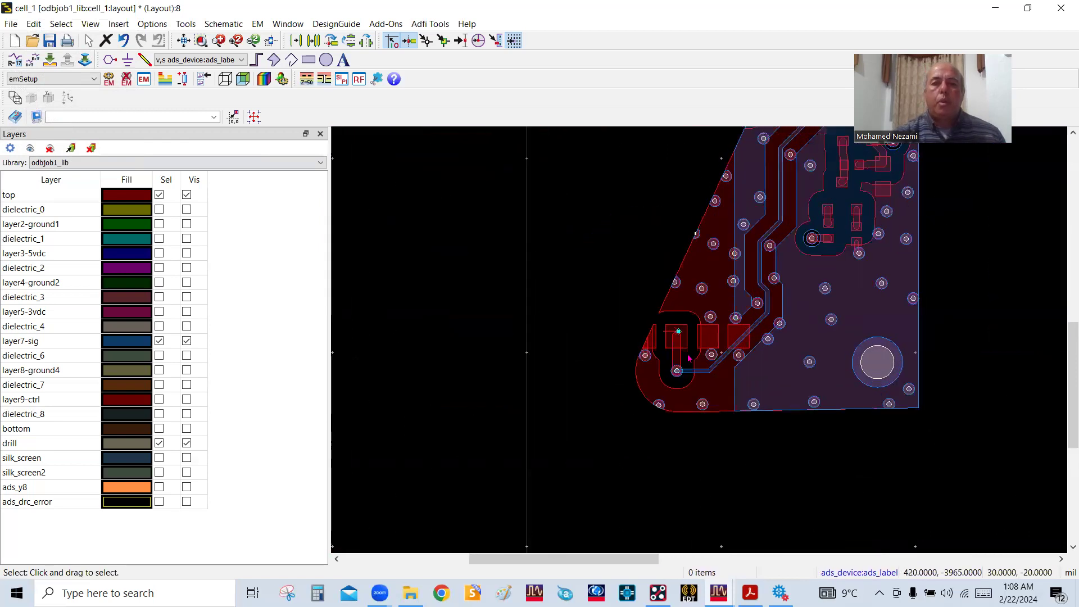
scroll(700, 344, down, 6)
scroll(981, 352, up, 2)
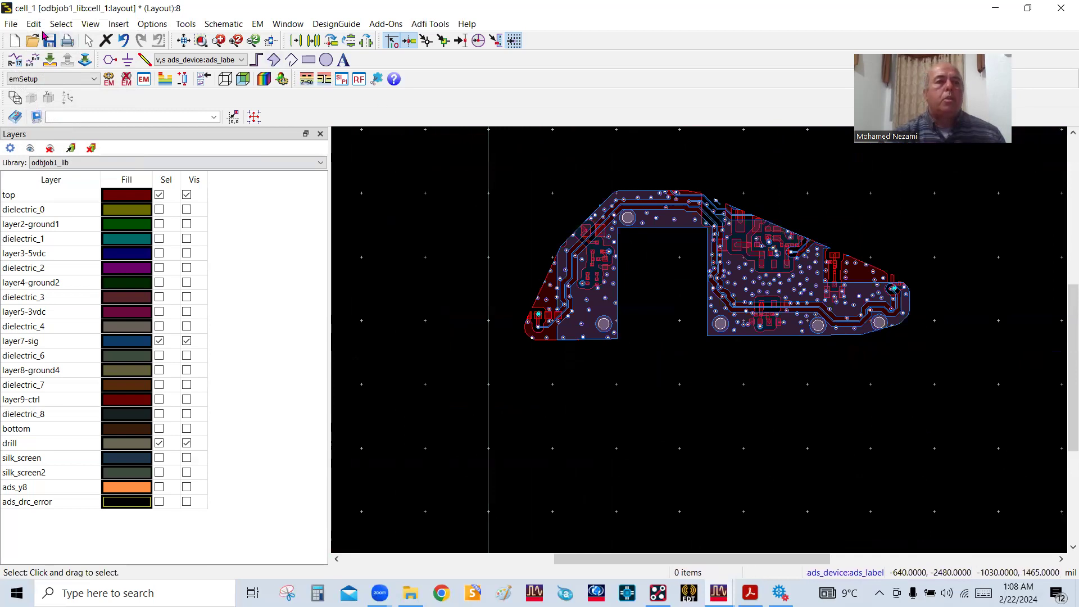
Create an RFPro setup named rfpro for the cell_1 layout with the odbjob substrate
click(10, 24)
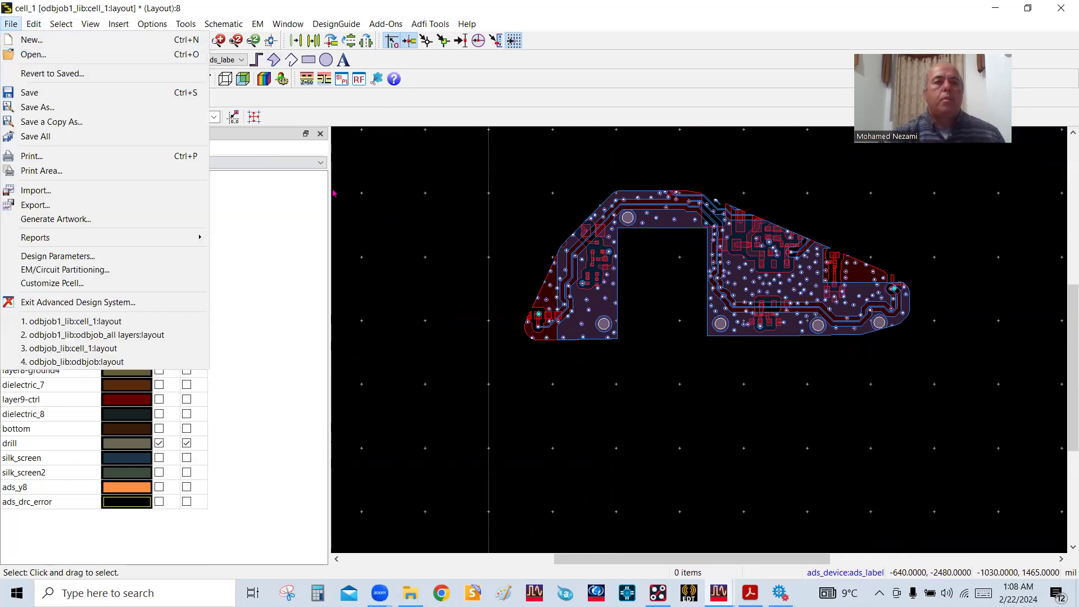
click(388, 211)
click(359, 79)
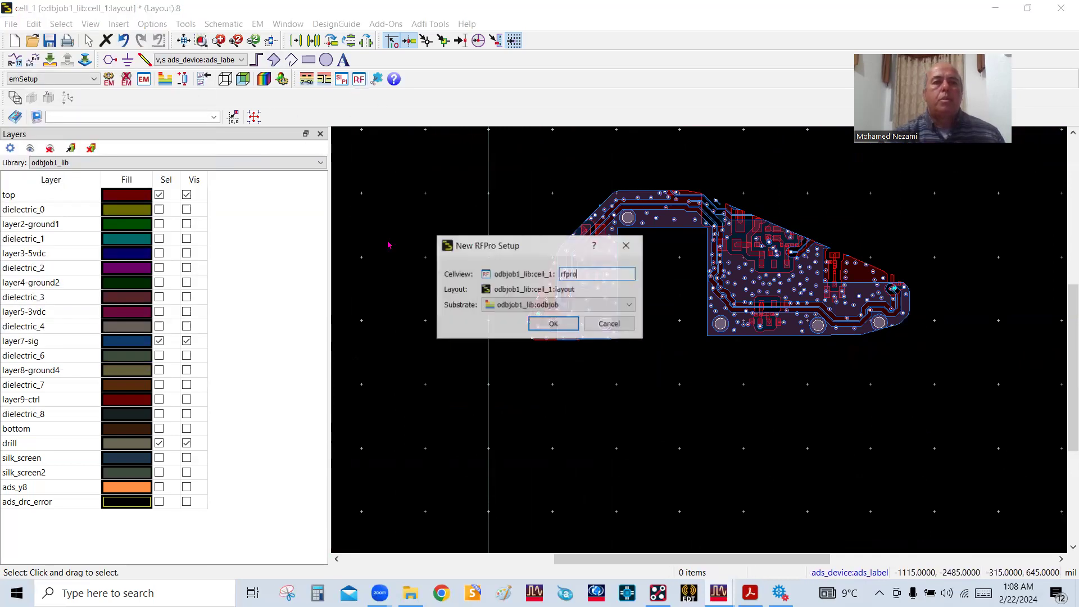
click(566, 327)
click(568, 328)
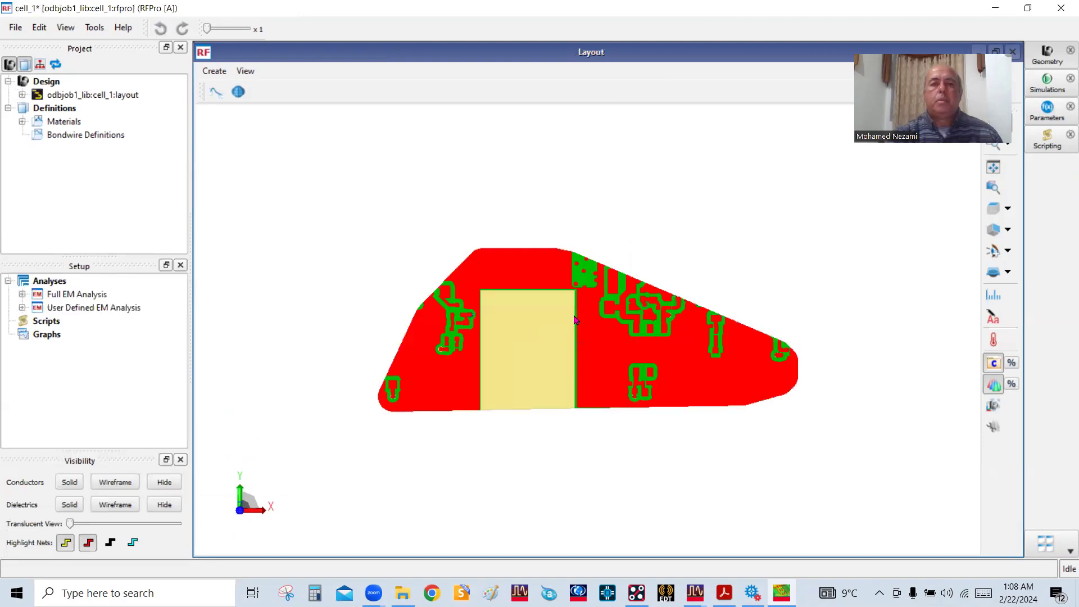
Exaggerate the layout's vertical scale to x13 and view the separated board layers in 3D near the pad at the trace's right end
drag(558, 340, 588, 258)
drag(197, 21, 205, 21)
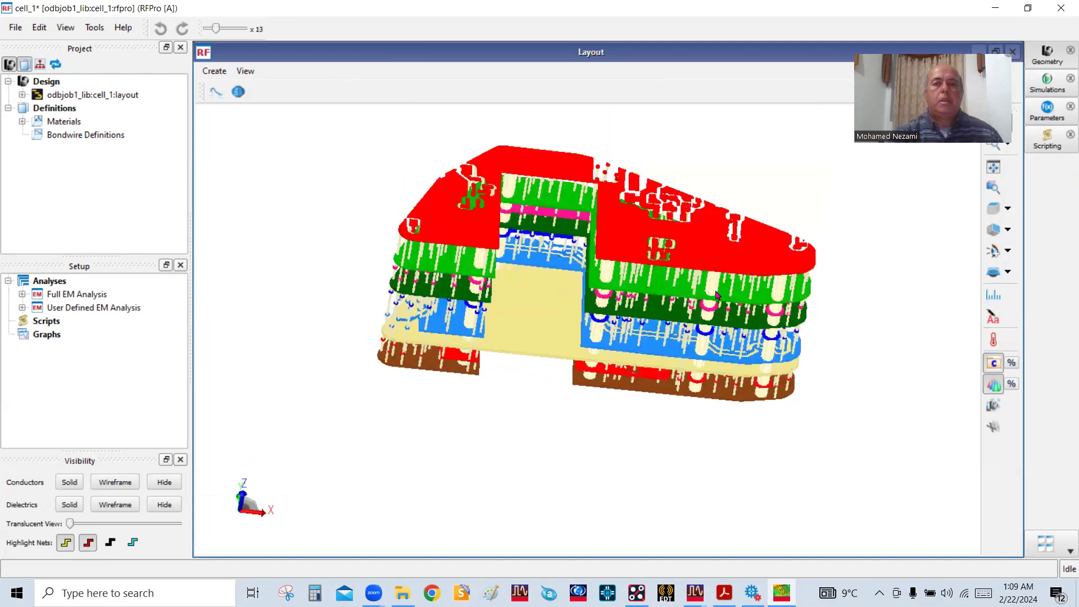
drag(745, 265, 661, 348)
scroll(717, 344, up, 4)
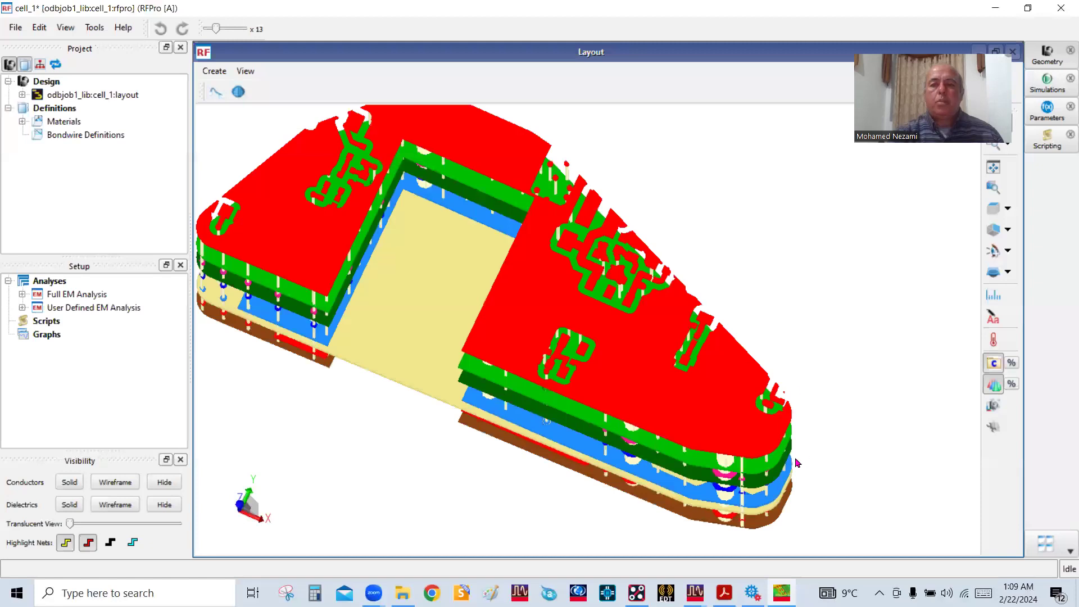
scroll(797, 460, up, 5)
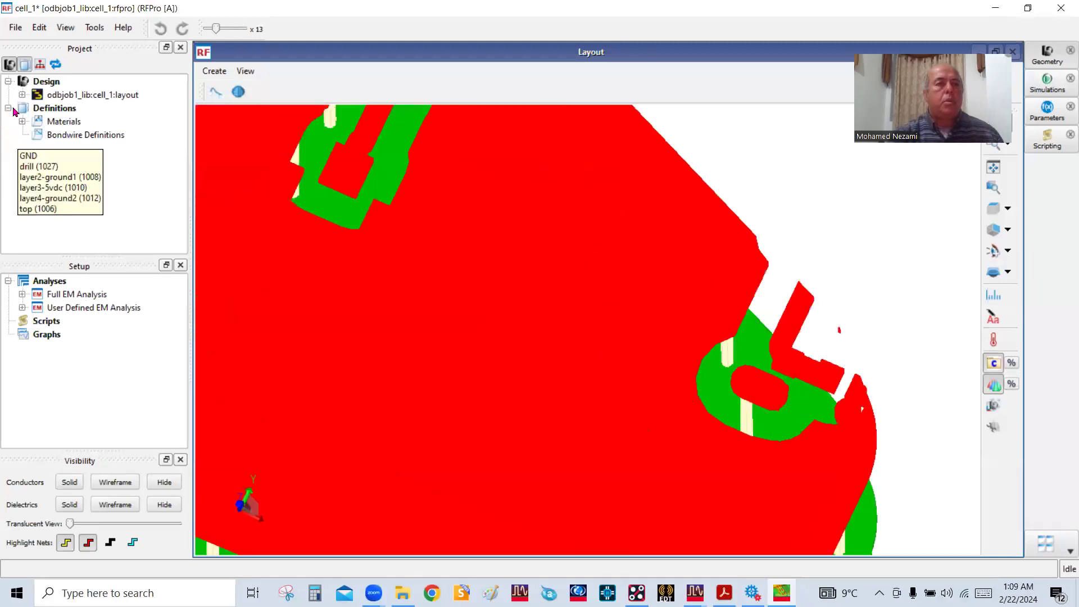
Expand the cell_1 layout's design tree to its pins and select pin P1 and the GND net
click(22, 95)
click(36, 148)
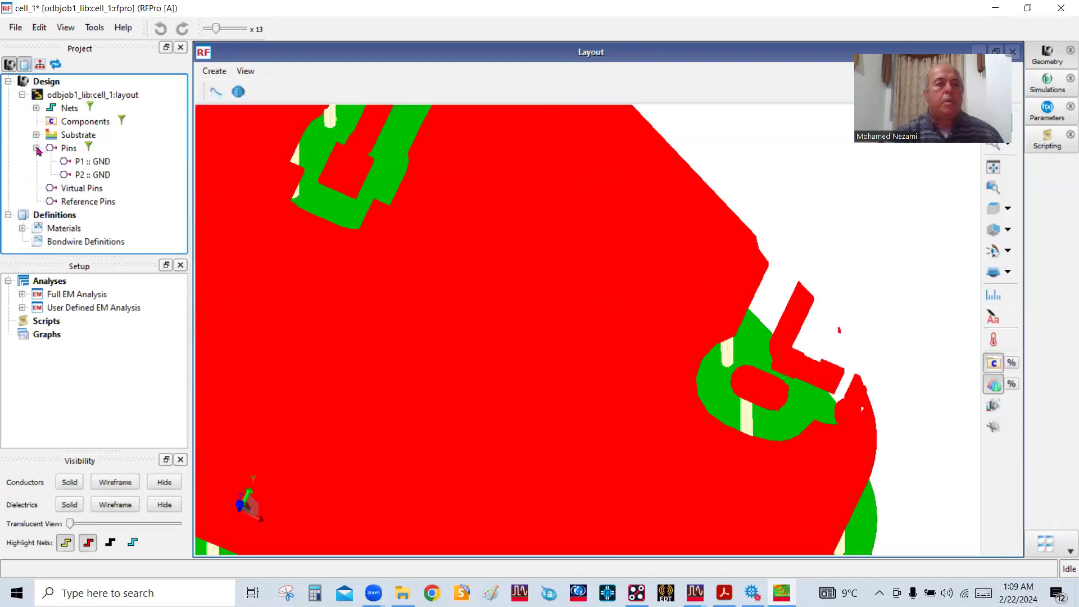
click(79, 161)
drag(782, 434, 412, 437)
click(427, 435)
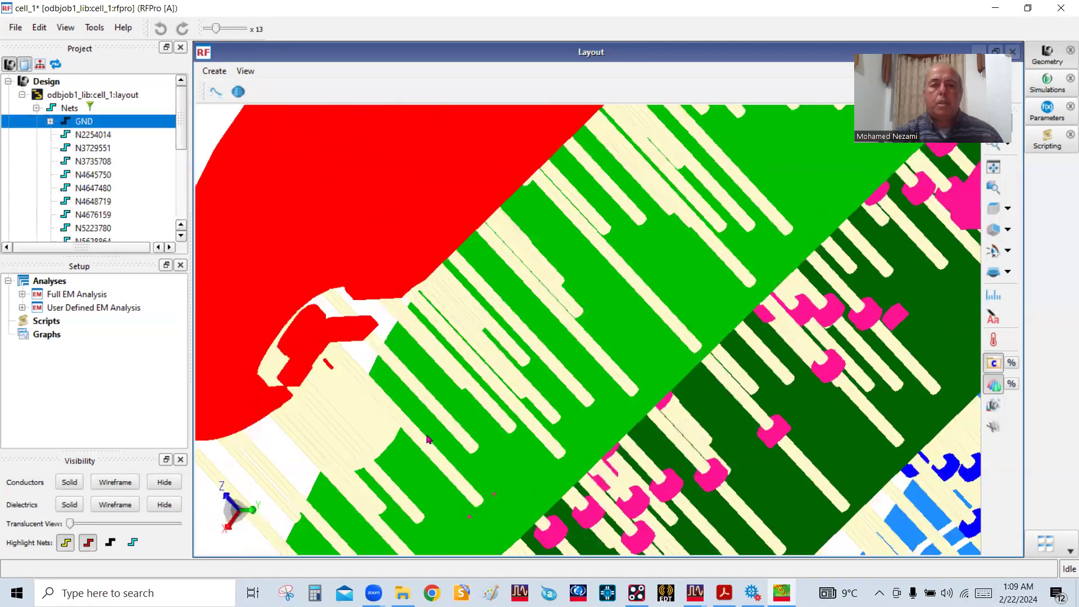
Examine the vias running down from the top layer to the layer7-sig trace at the board's right end in 3D
scroll(451, 402, down, 3)
drag(471, 458, 467, 446)
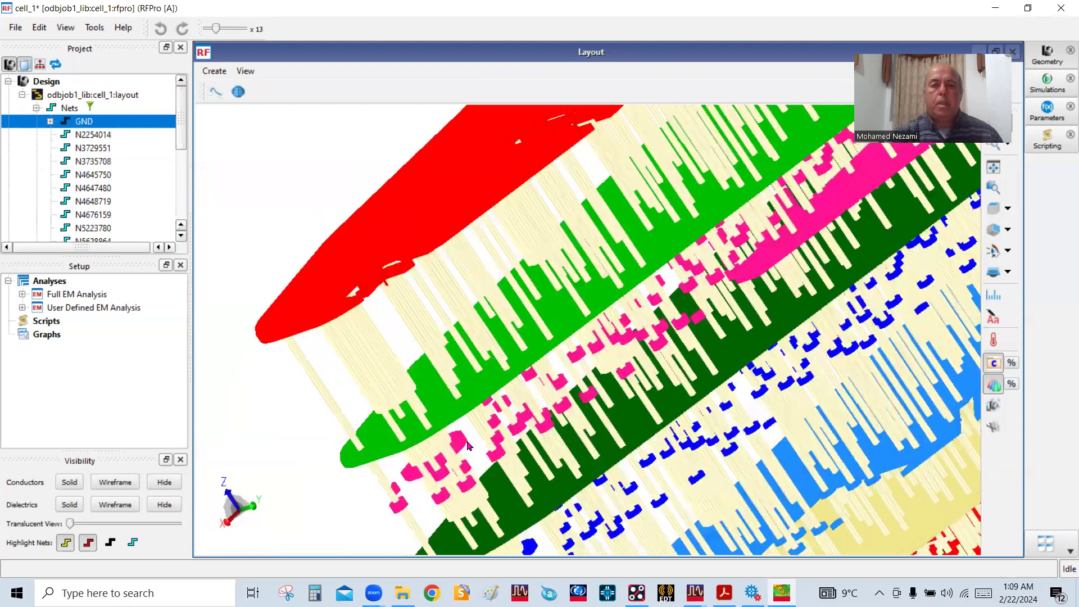
scroll(513, 502, up, 2)
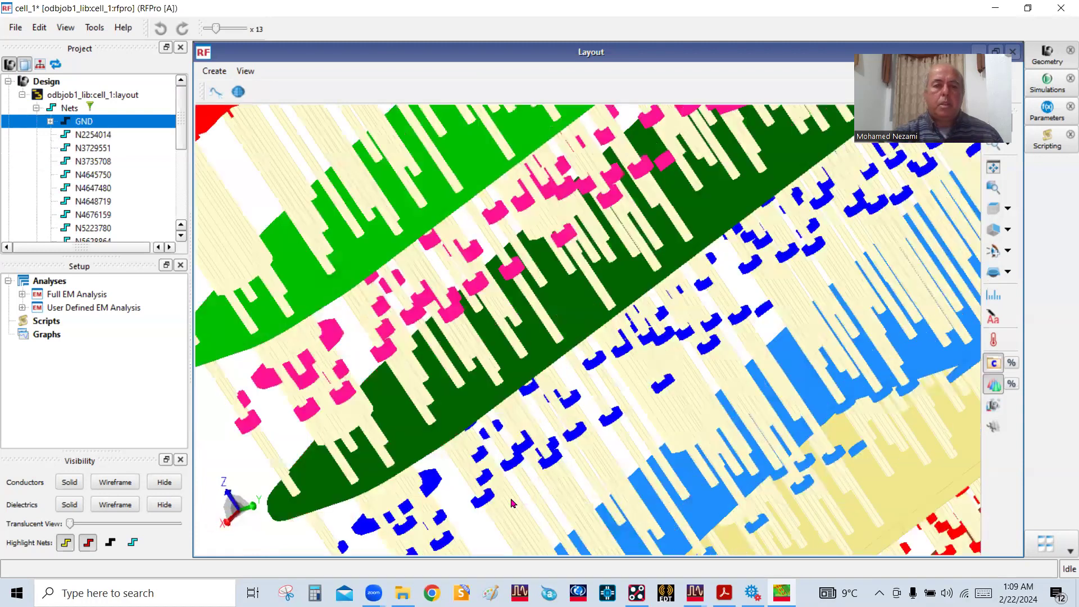
drag(628, 500, 720, 478)
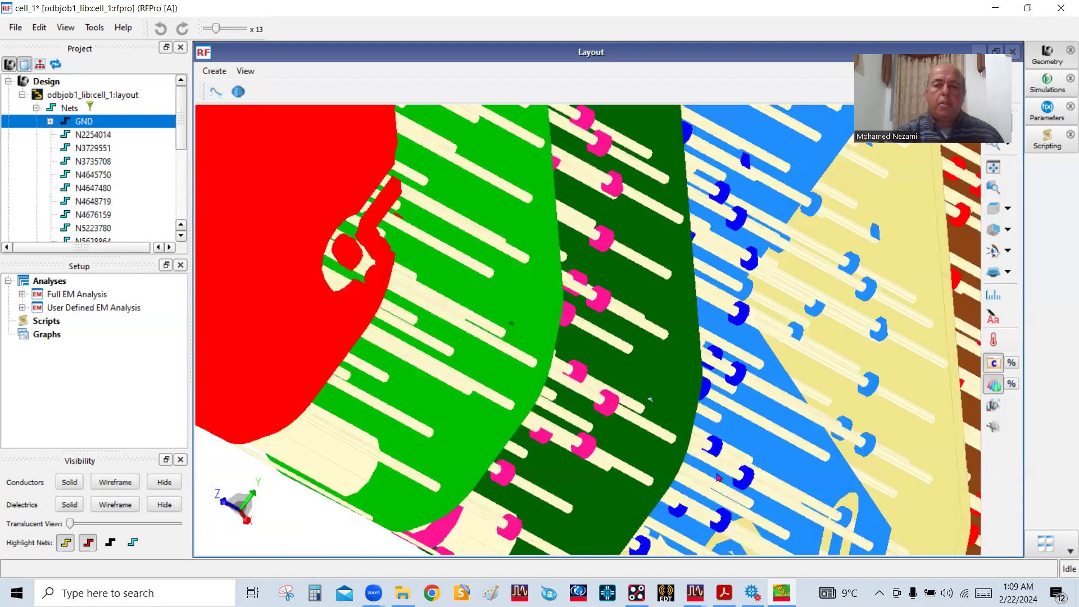
drag(792, 447, 999, 502)
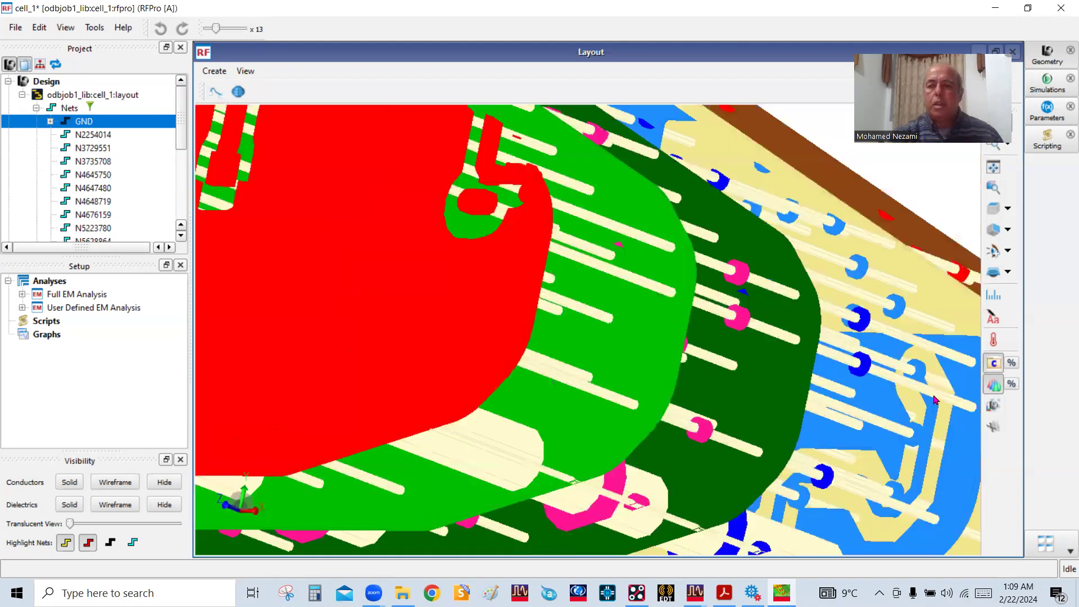
scroll(932, 393, up, 3)
drag(588, 457, 517, 367)
scroll(461, 347, down, 3)
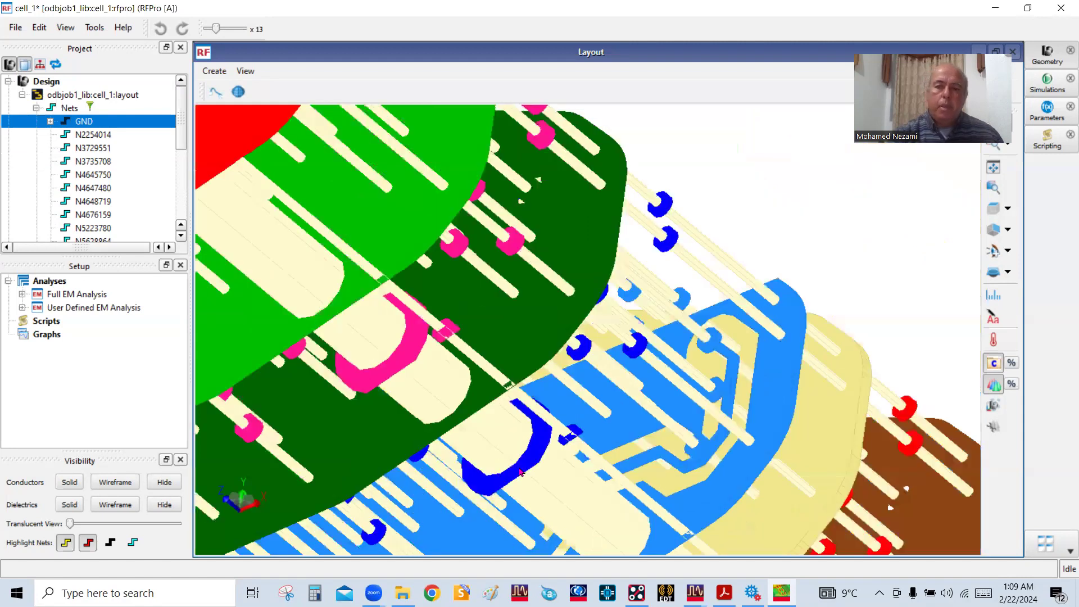
drag(597, 471, 553, 489)
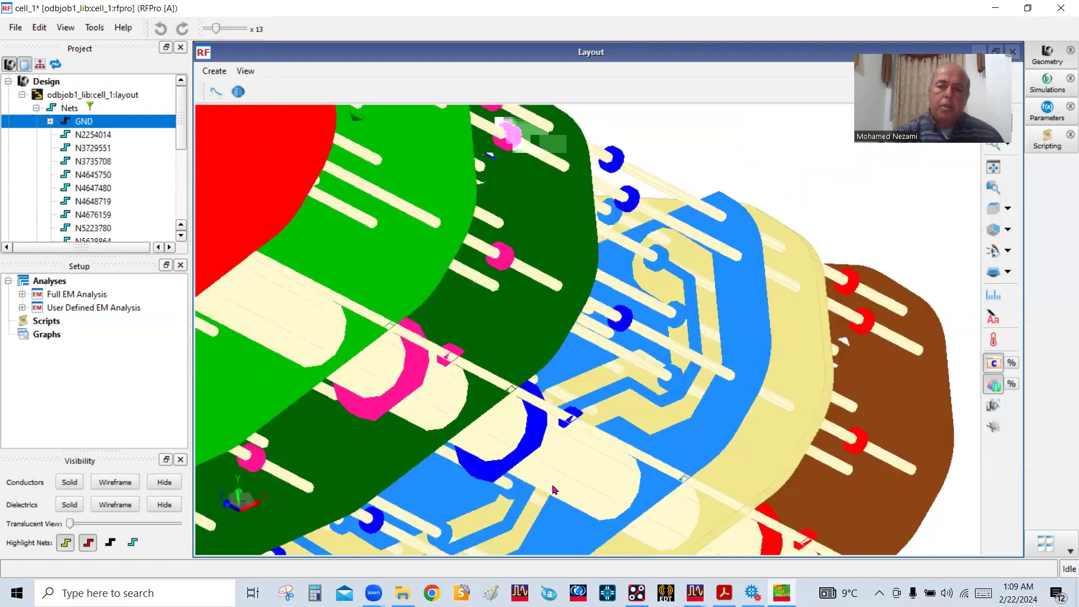
scroll(518, 488, down, 2)
drag(751, 267, 426, 365)
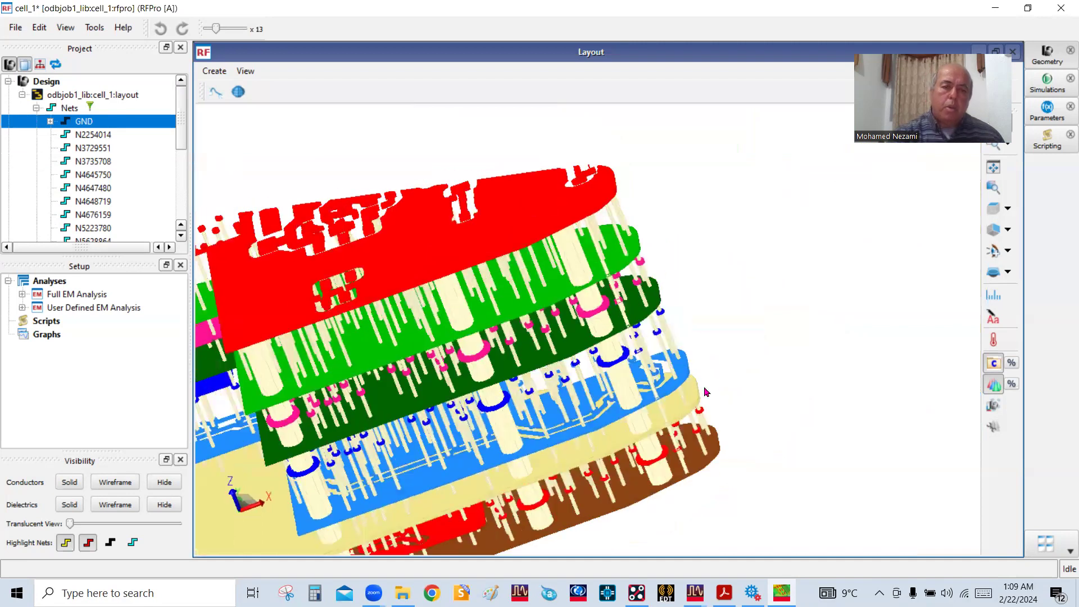
Examine the layer7-sig trace and its neighbouring ground planes and vias from the board's side
scroll(646, 388, down, 4)
scroll(437, 469, up, 1)
scroll(437, 474, up, 1)
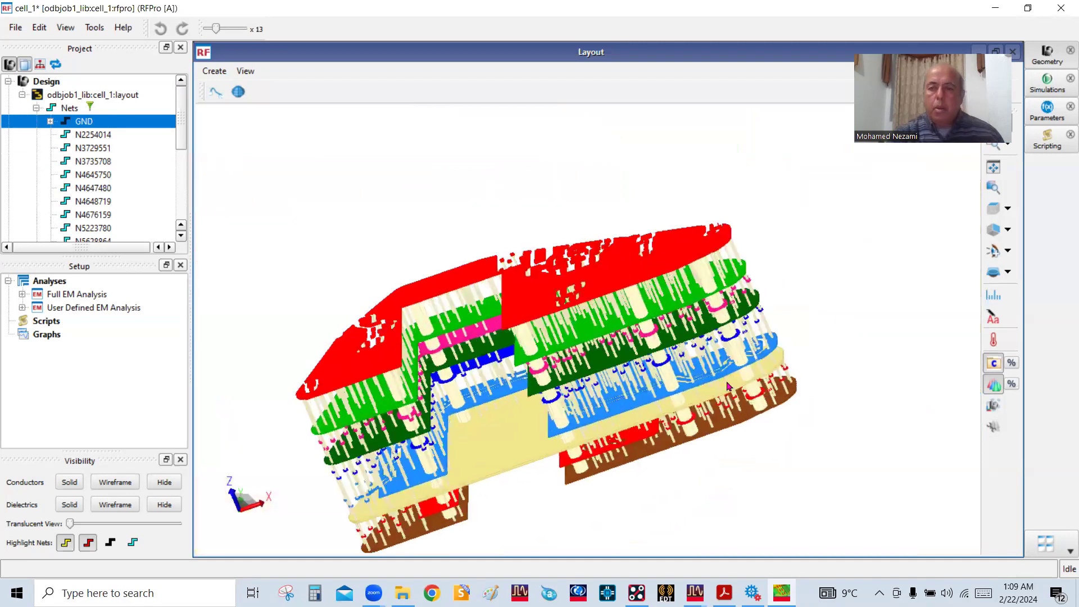
scroll(725, 391, up, 1)
scroll(762, 365, up, 1)
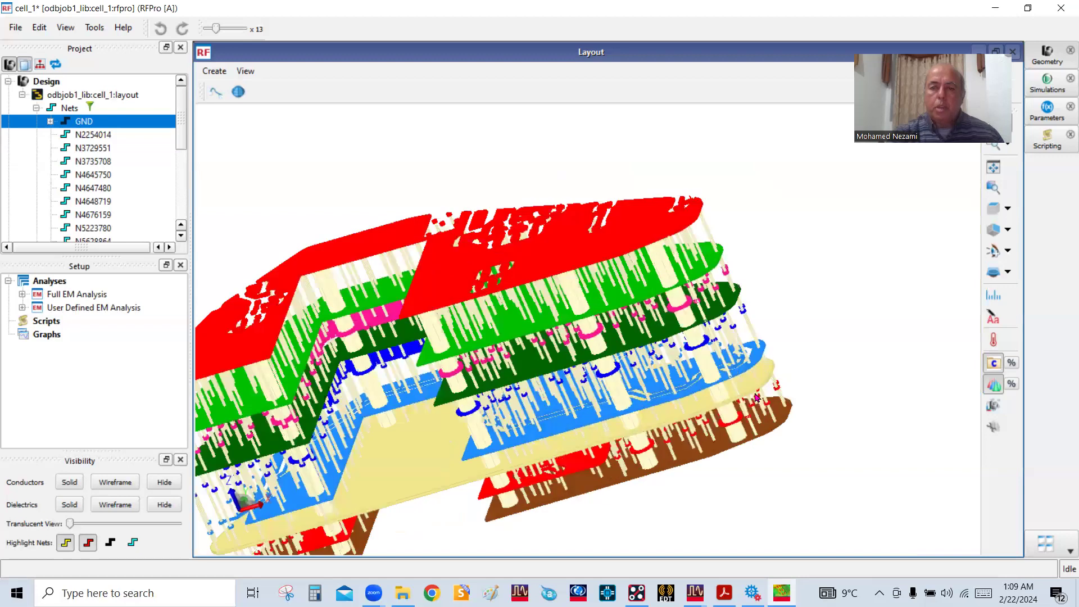
scroll(756, 398, up, 1)
scroll(753, 400, up, 1)
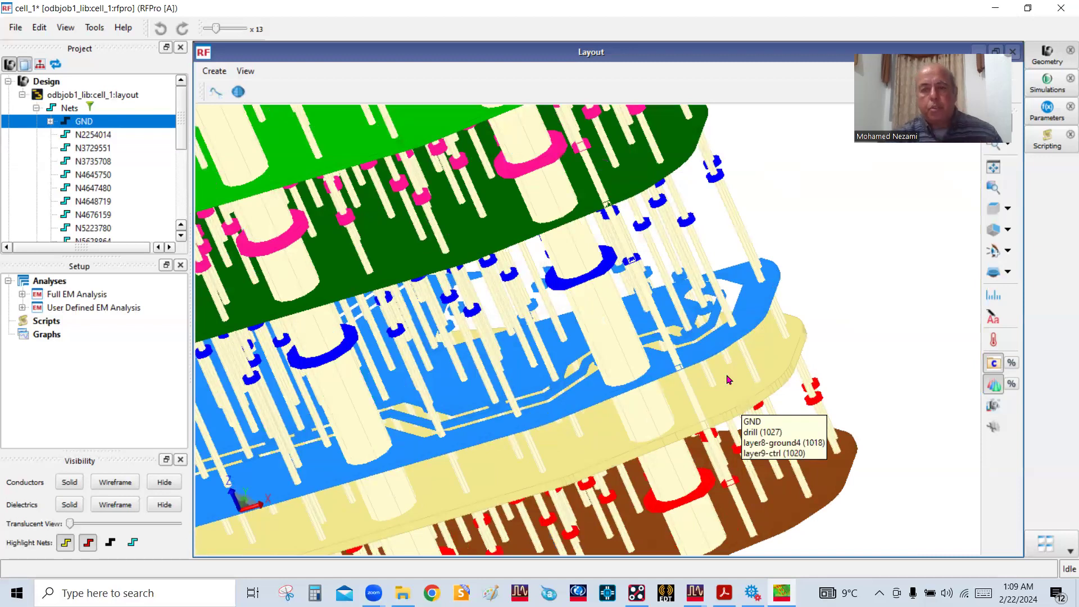
scroll(731, 377, up, 1)
mouse_move(730, 376)
mouse_down()
mouse_move(688, 435)
mouse_move(723, 370)
mouse_up()
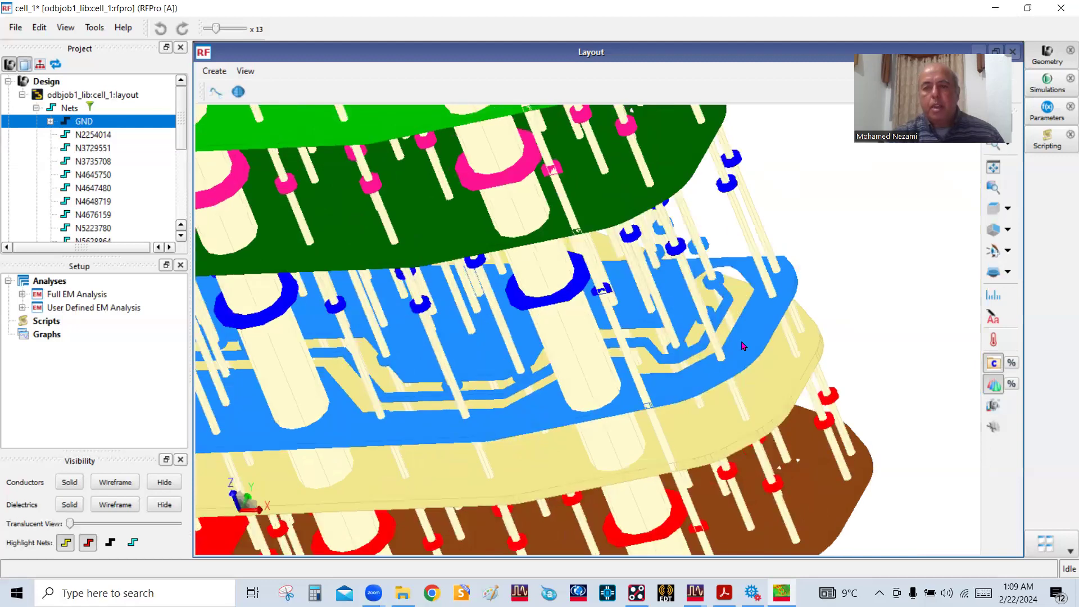
drag(758, 355, 734, 355)
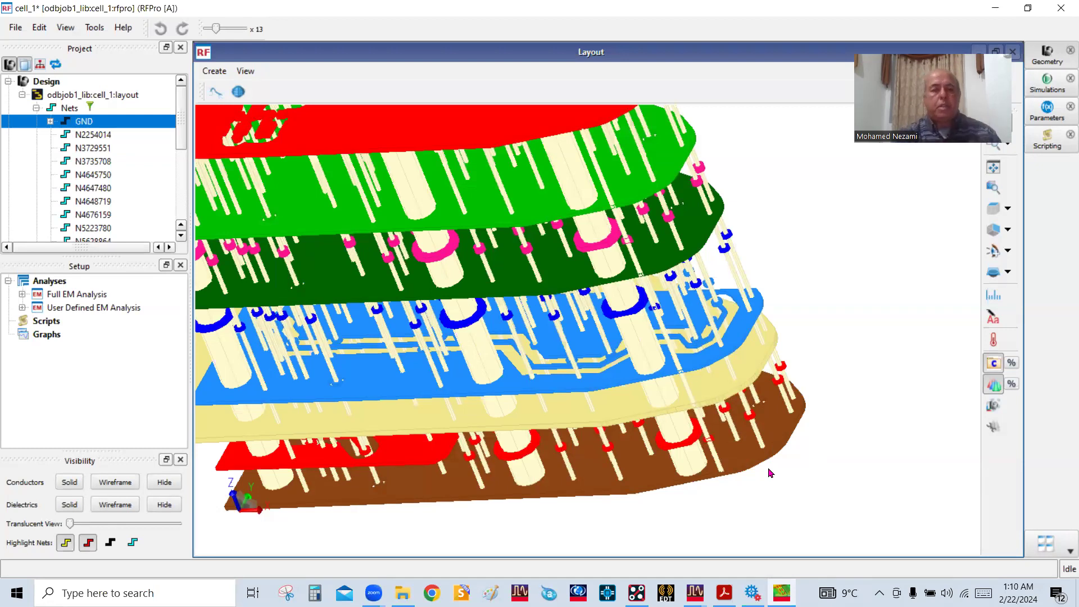
Examine the layer spacing edge-on and the bottom layer's via clearance at the board's right end
drag(638, 410, 644, 378)
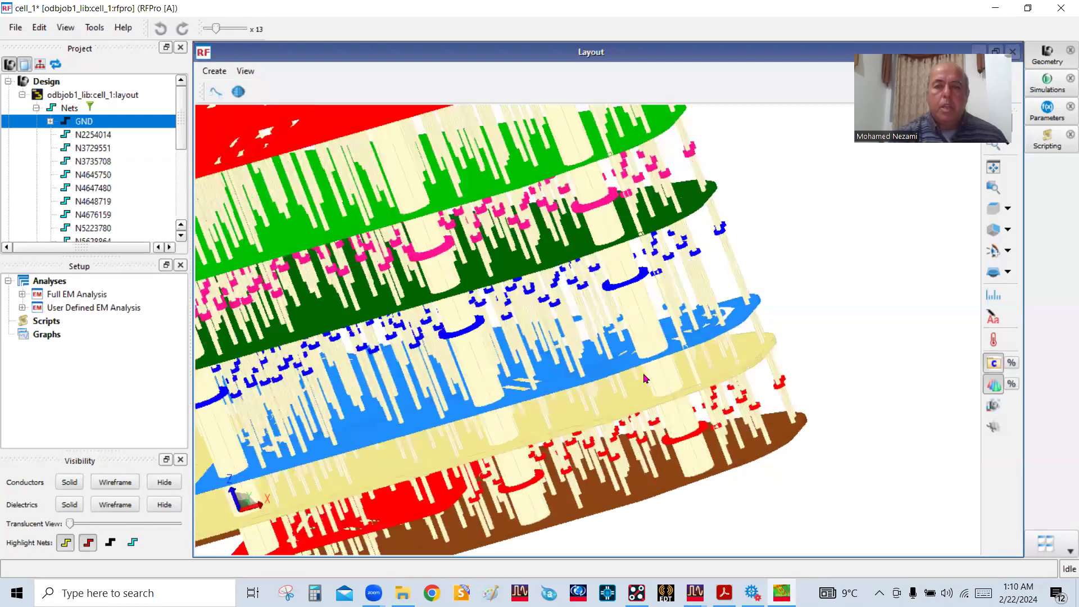
drag(559, 421, 634, 430)
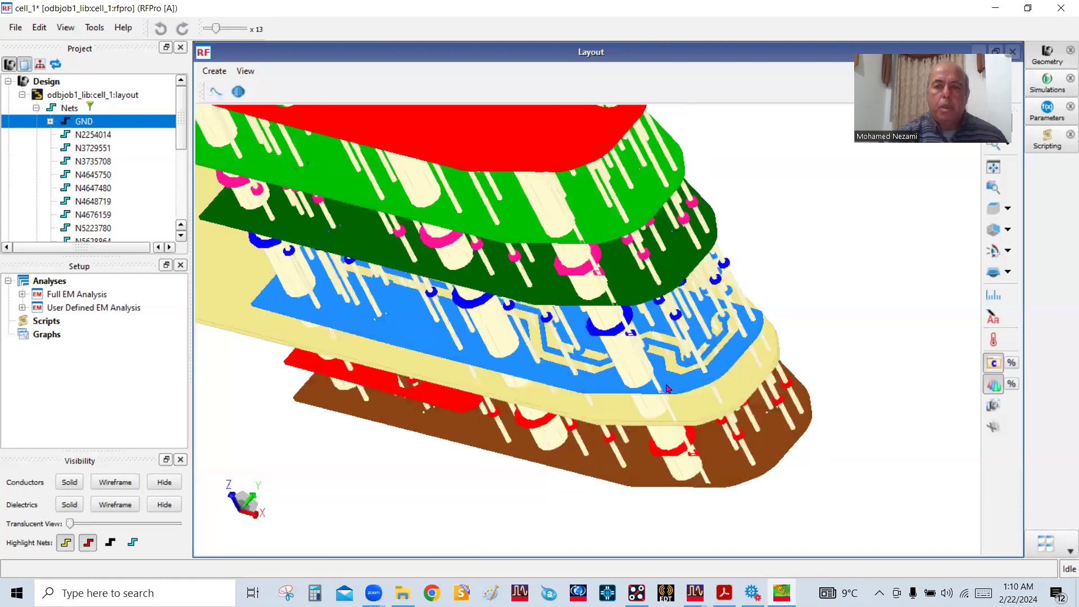
drag(668, 389, 724, 375)
drag(657, 409, 648, 356)
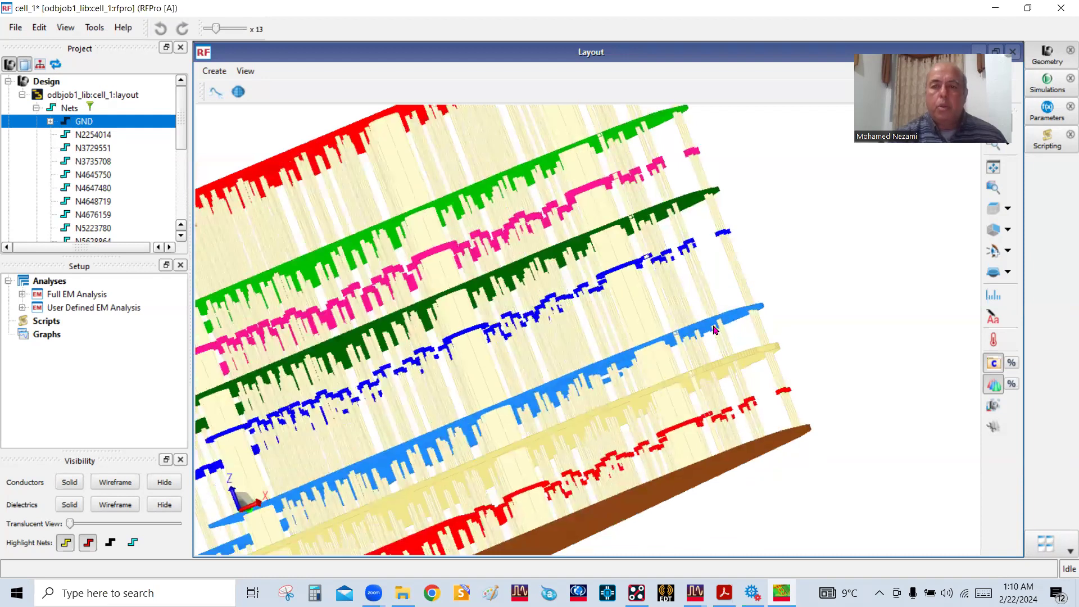
scroll(753, 433, up, 2)
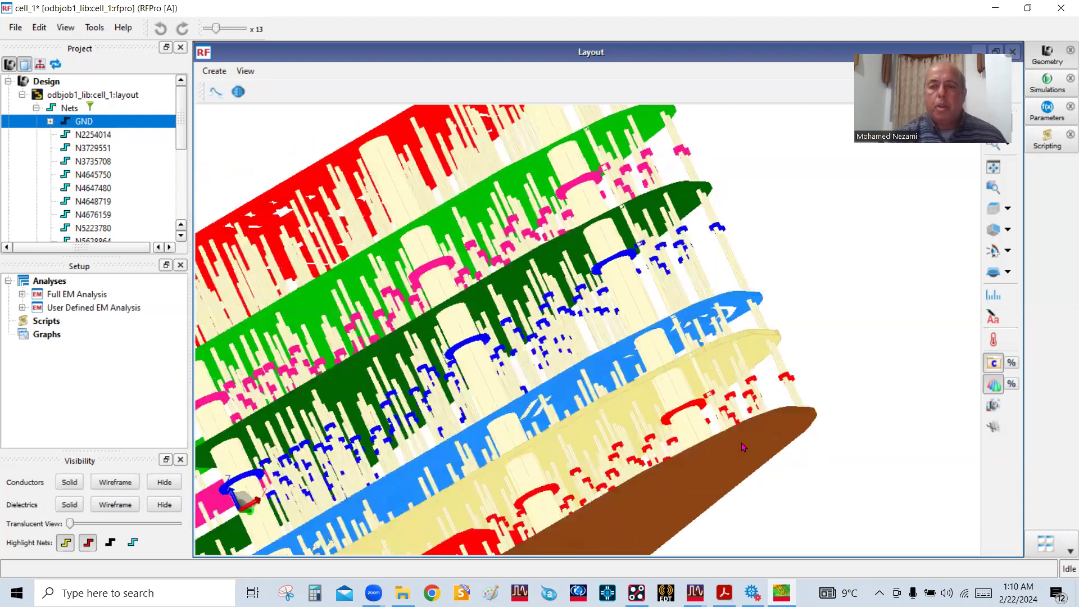
drag(721, 411, 800, 318)
scroll(800, 318, up, 4)
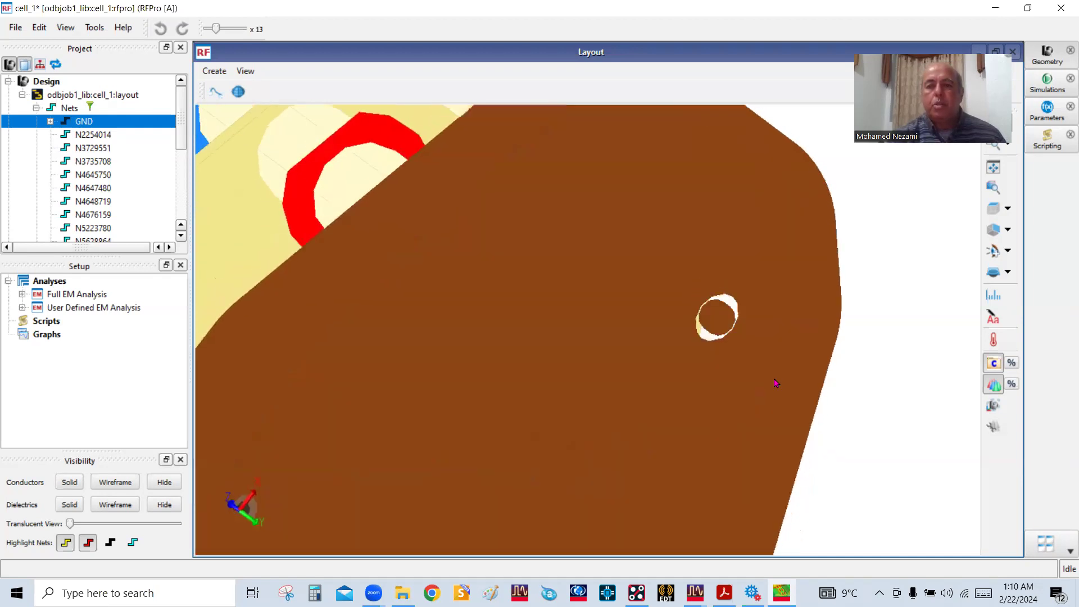
drag(788, 415, 758, 408)
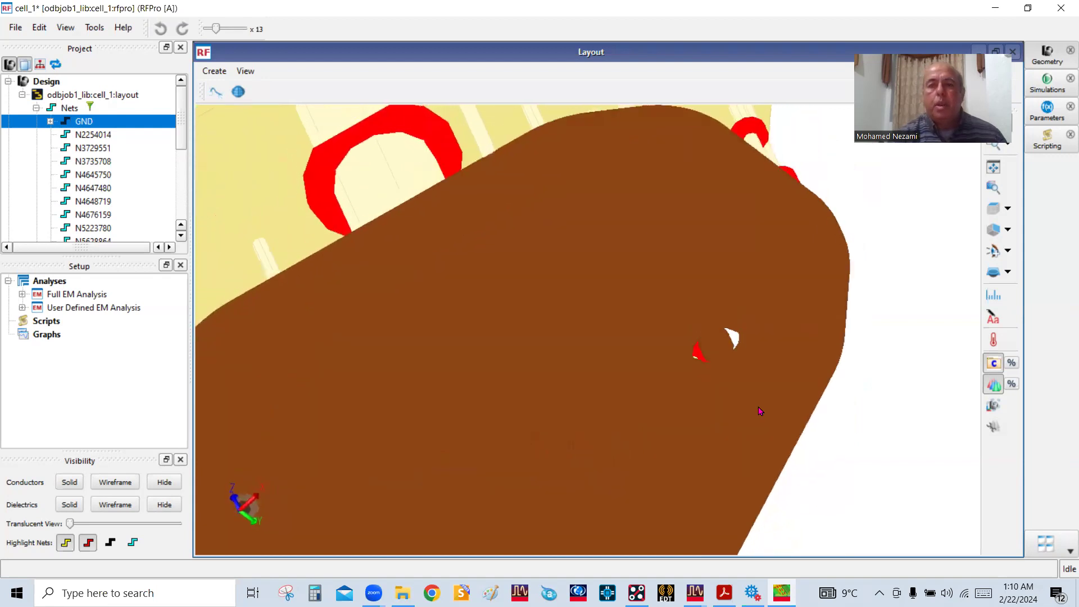
Examine the complete board stack from the side and from above in 3D
scroll(753, 392, down, 1)
scroll(750, 371, down, 4)
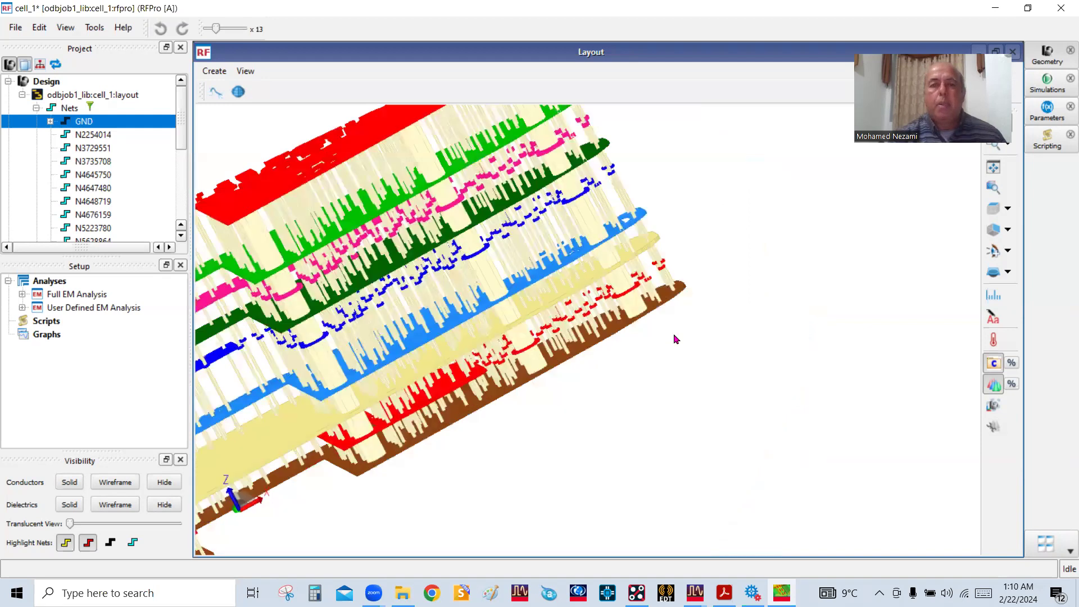
scroll(674, 338, down, 2)
scroll(431, 306, up, 1)
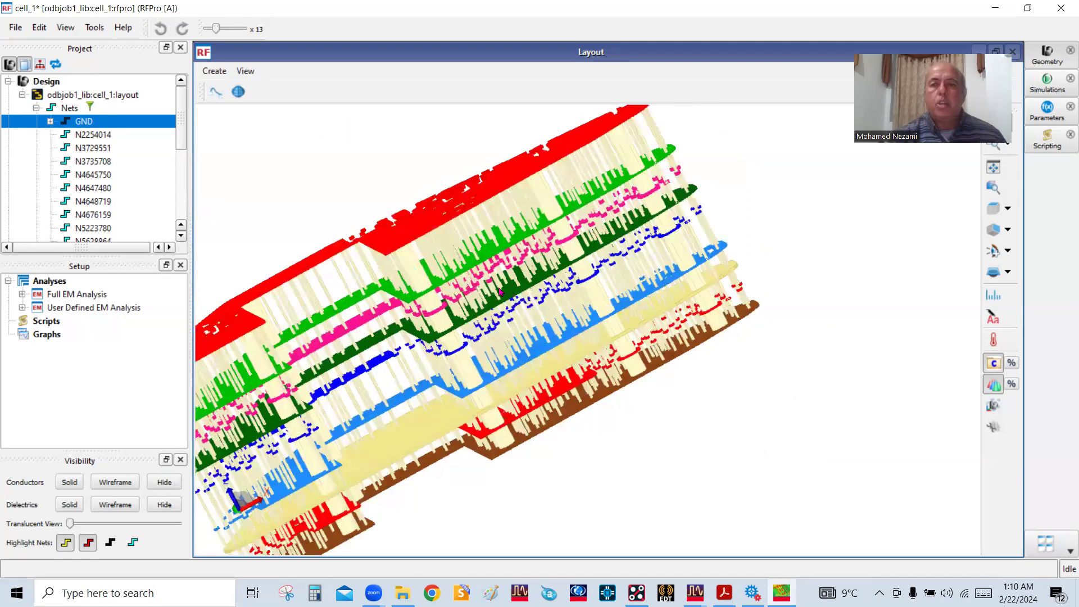
scroll(500, 291, down, 1)
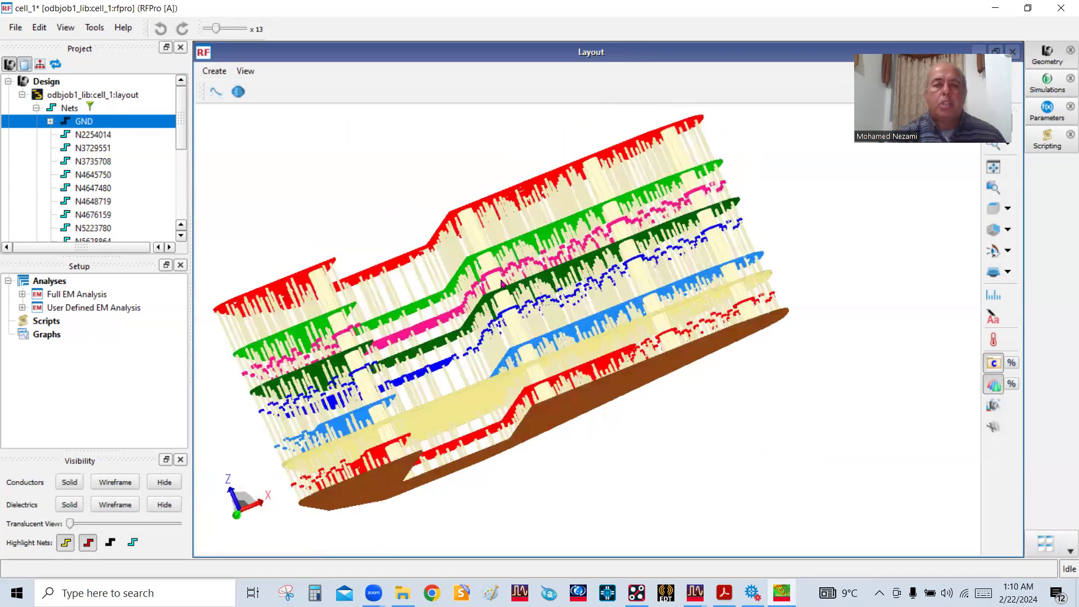
drag(502, 284, 543, 300)
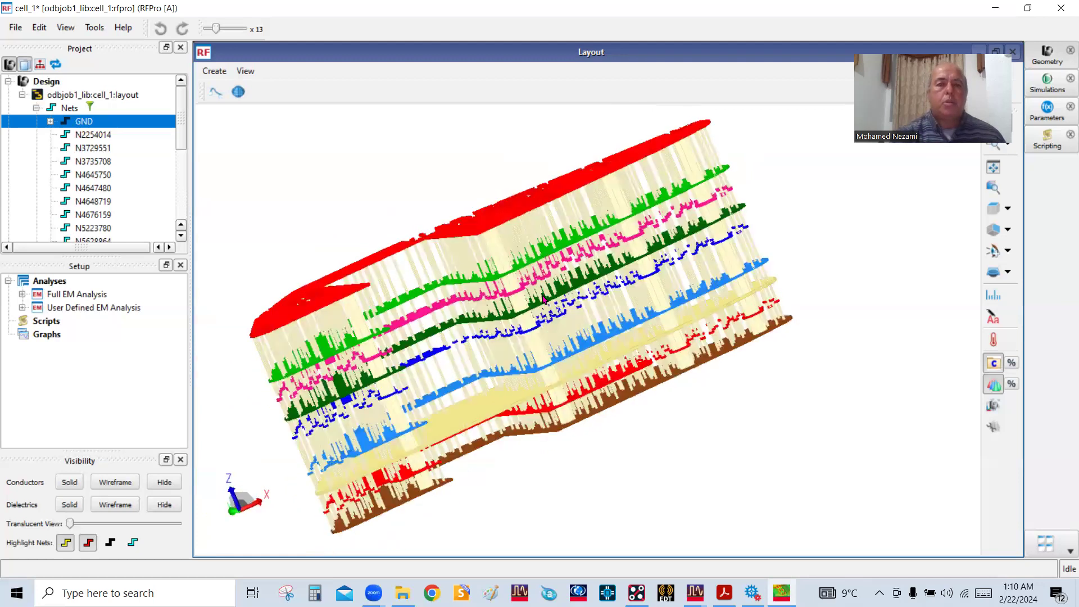
drag(368, 195, 391, 171)
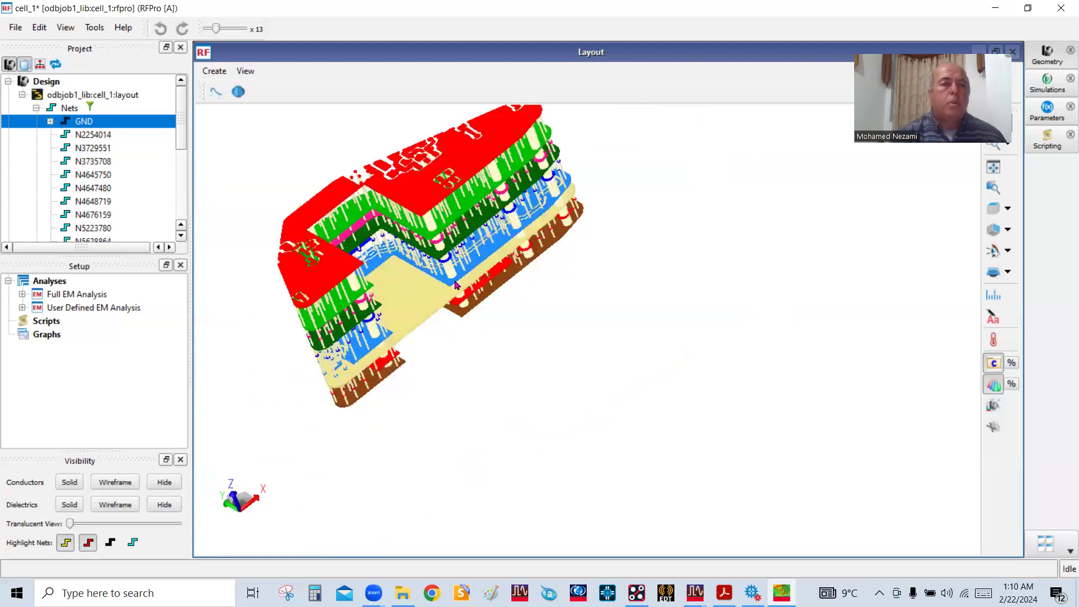
Hide all the substrate's conductor layers, from bottom through top, leaving the vias visible in the 3D view
drag(455, 284, 475, 250)
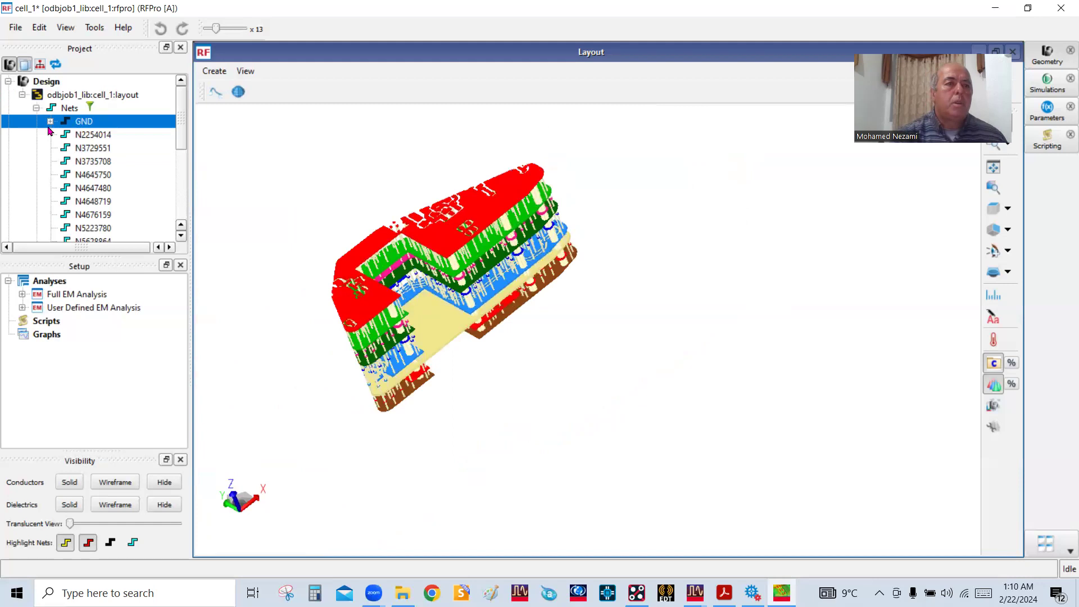
click(36, 107)
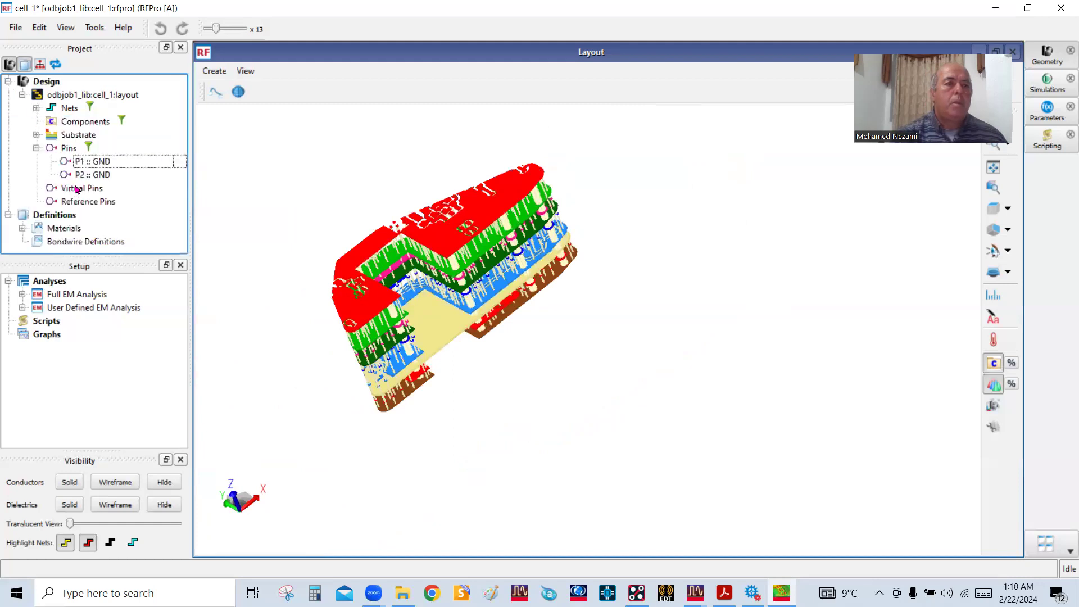
click(36, 135)
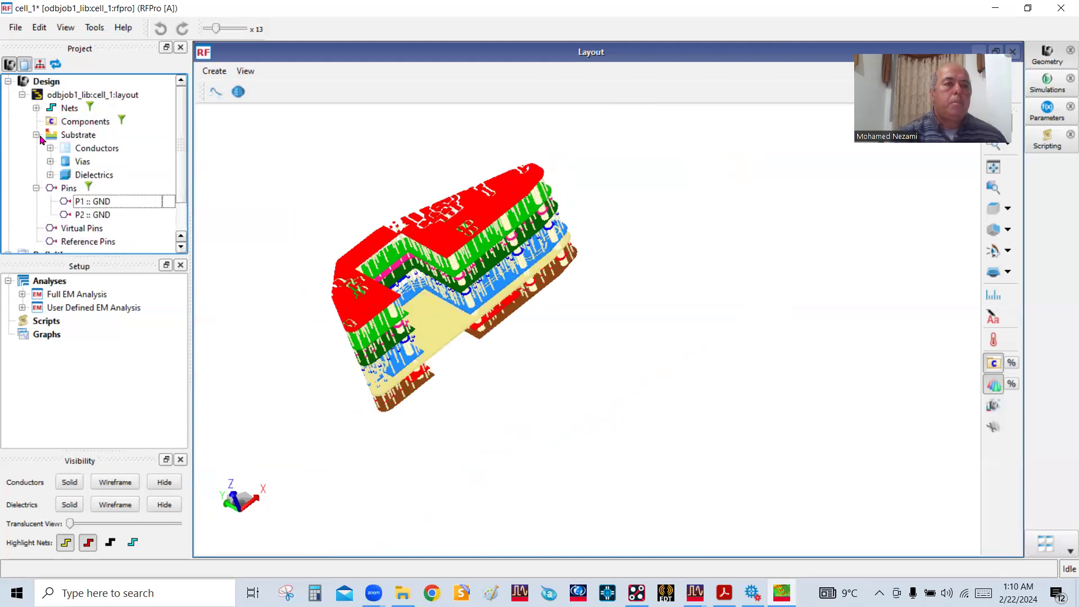
click(50, 148)
click(115, 164)
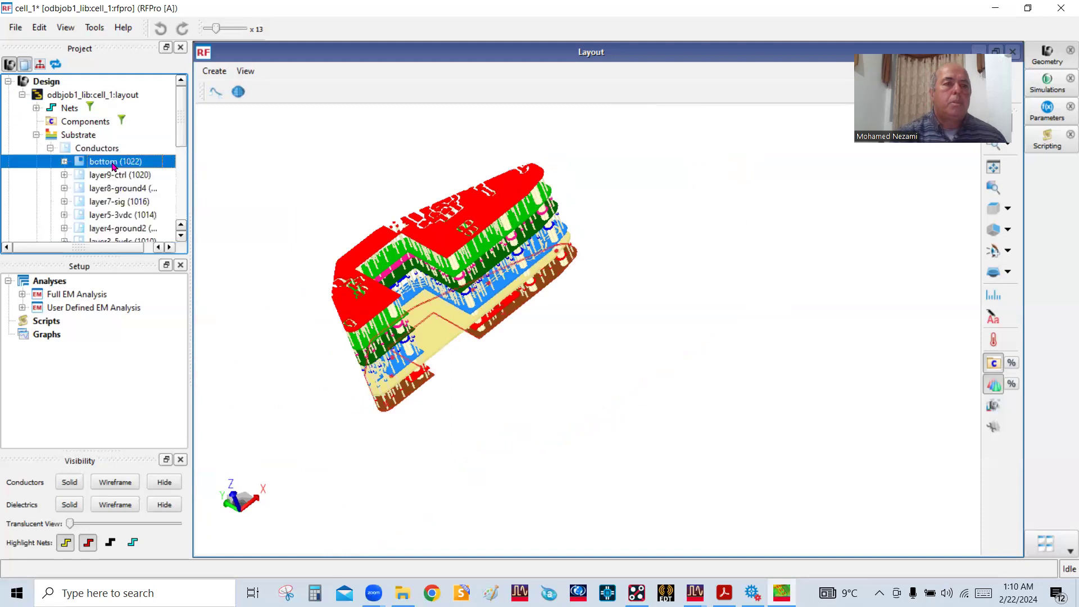
scroll(116, 174, down, 2)
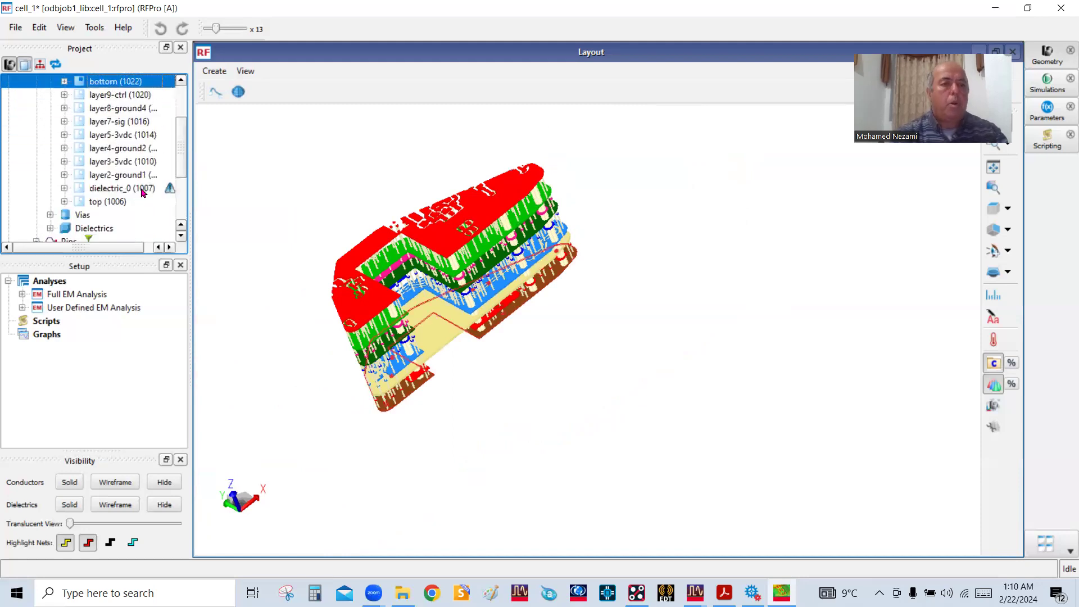
shift+click(123, 202)
right_click(122, 202)
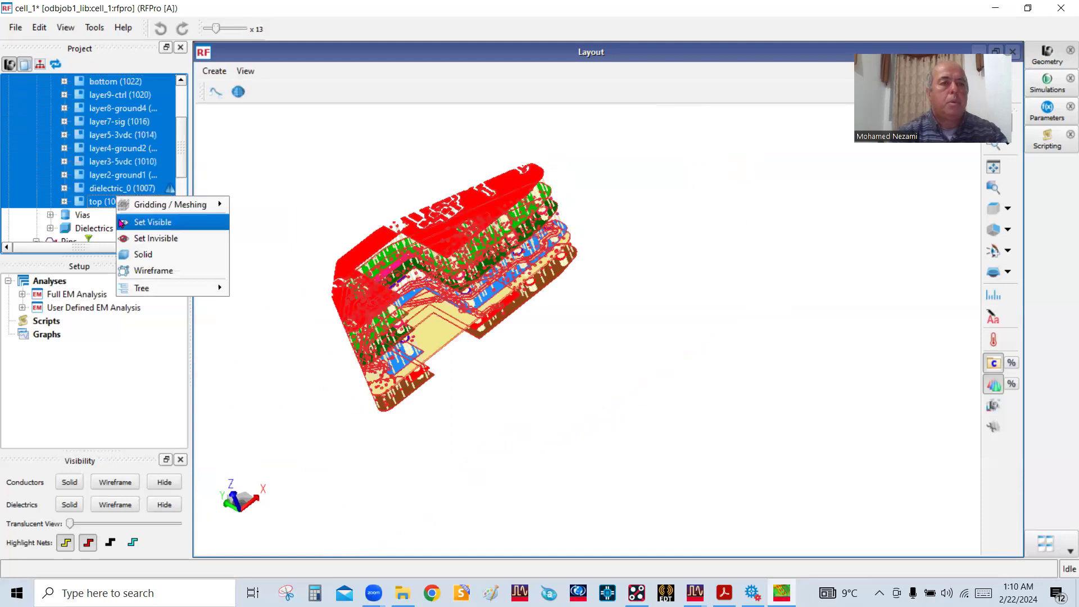
click(141, 238)
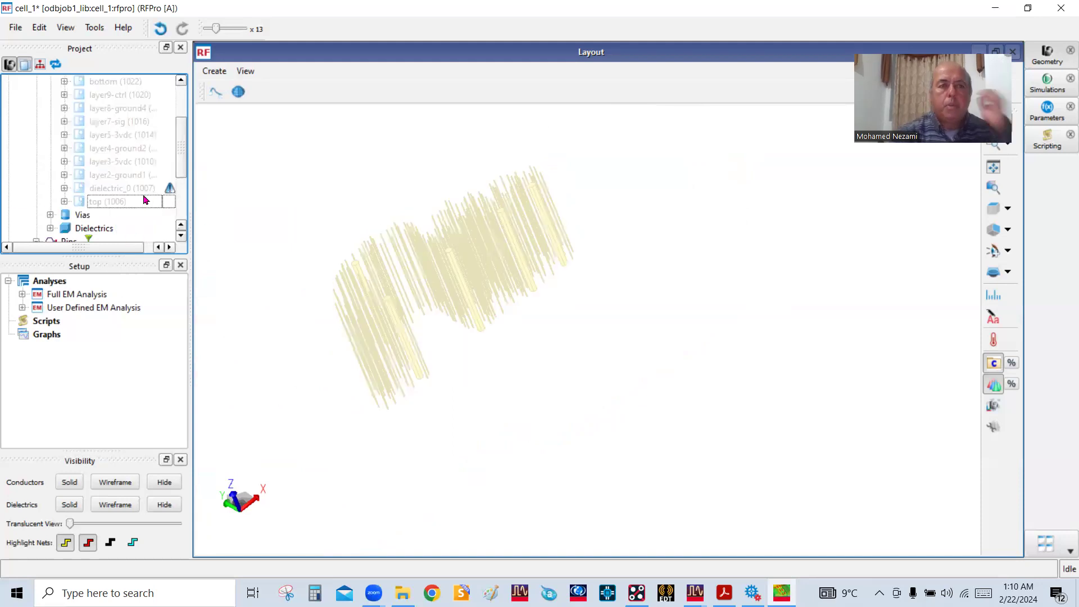
Make only the layer7-sig conductor layer visible again alongside the vias
click(122, 121)
right_click(124, 123)
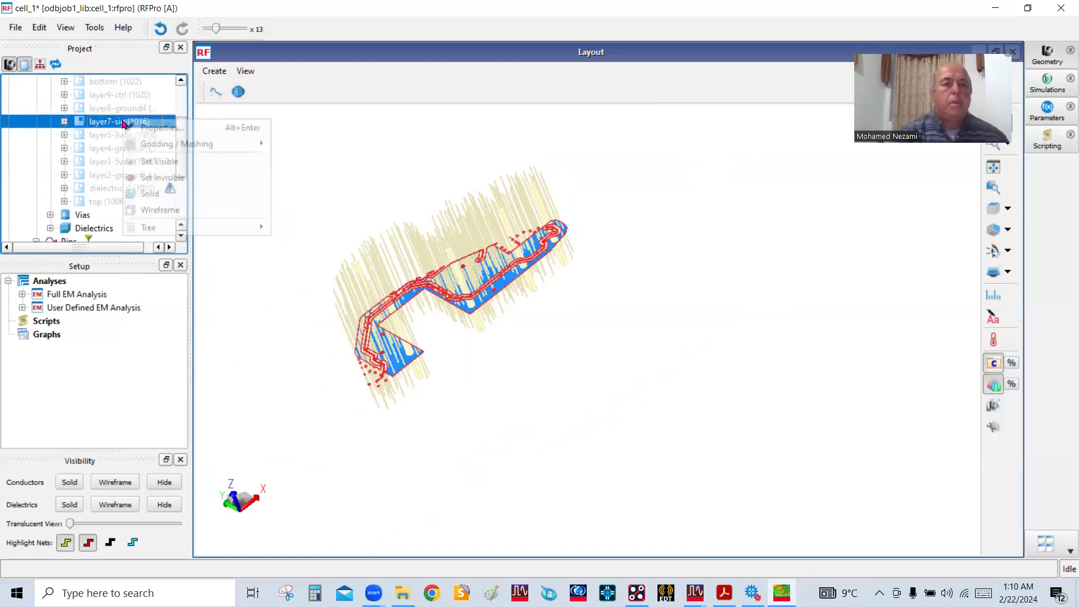
click(168, 167)
Examine the isolated layer7-sig trace, its ground plane and the surrounding vias from several 3D angles
drag(621, 262, 588, 232)
scroll(588, 232, up, 6)
drag(518, 267, 565, 294)
mouse_move(497, 256)
mouse_down()
mouse_move(440, 262)
mouse_move(495, 238)
mouse_up()
scroll(430, 409, down, 3)
drag(443, 430, 552, 362)
drag(486, 435, 442, 447)
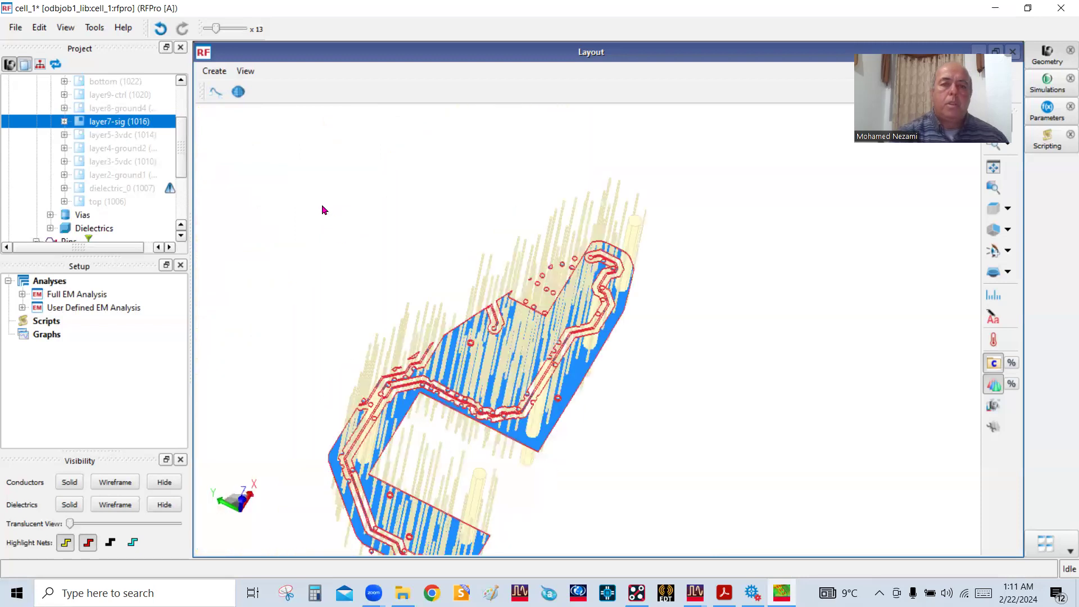
scroll(322, 207, down, 3)
scroll(380, 379, up, 5)
drag(502, 378, 480, 373)
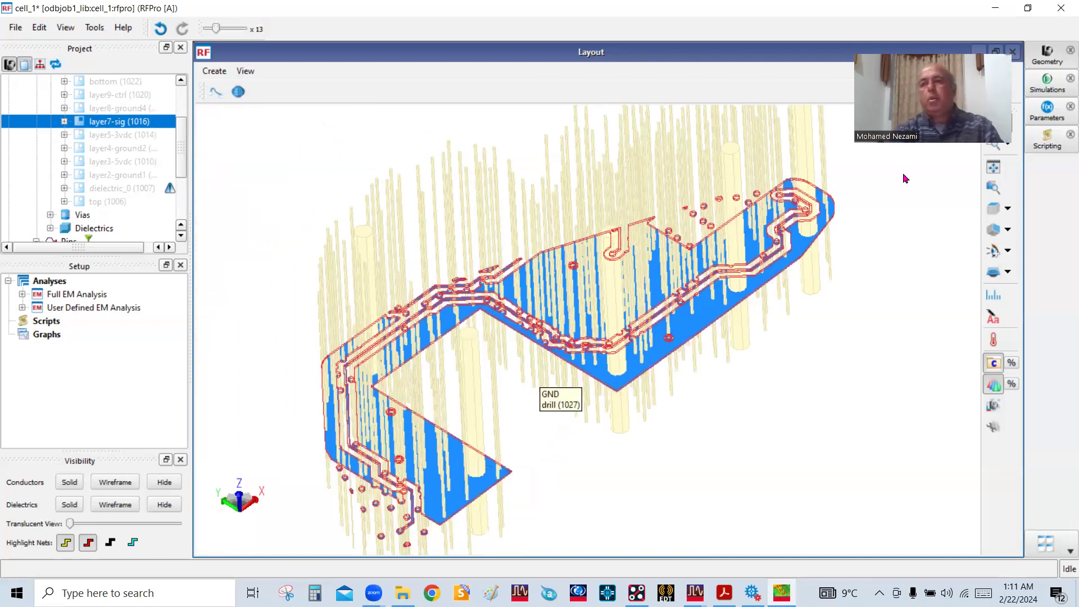
drag(584, 322, 590, 400)
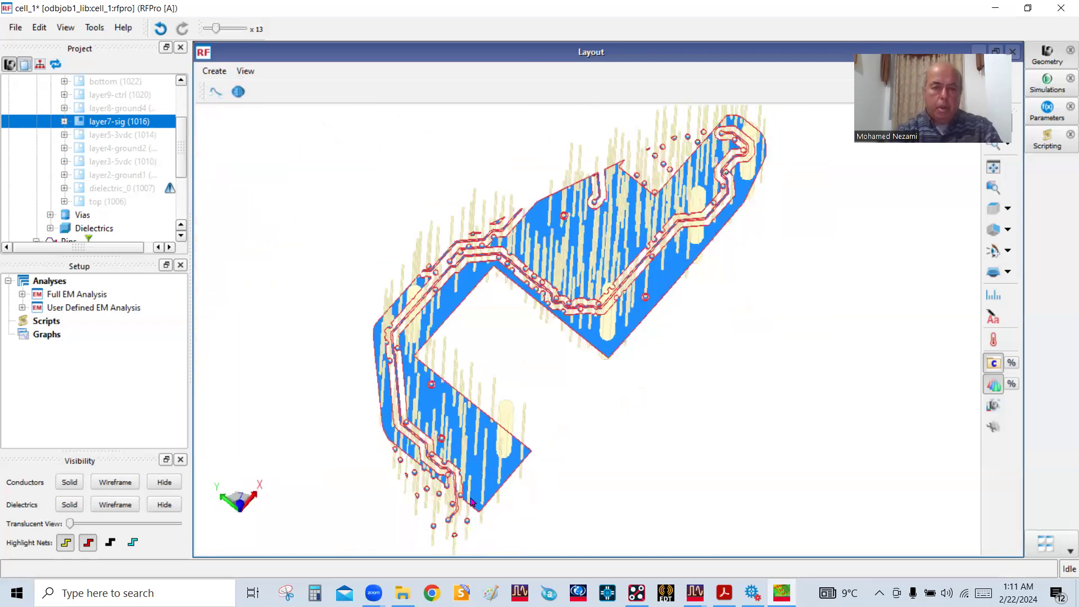
Leave RFPro, dismiss the Cookie Cutter, and make all layers visible in the full board layout
click(1061, 9)
click(482, 313)
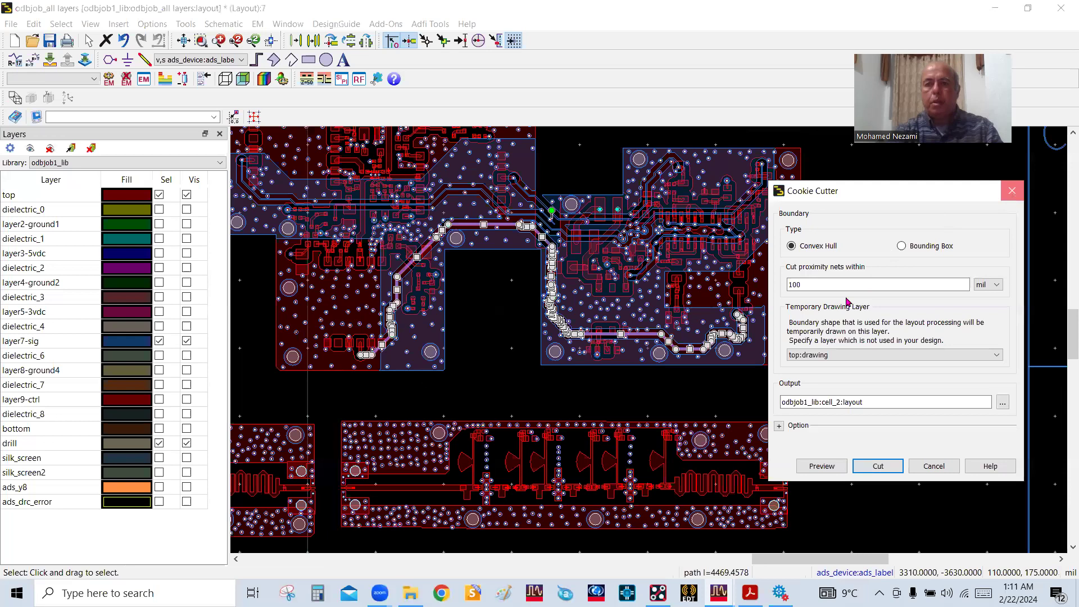
key(Escape)
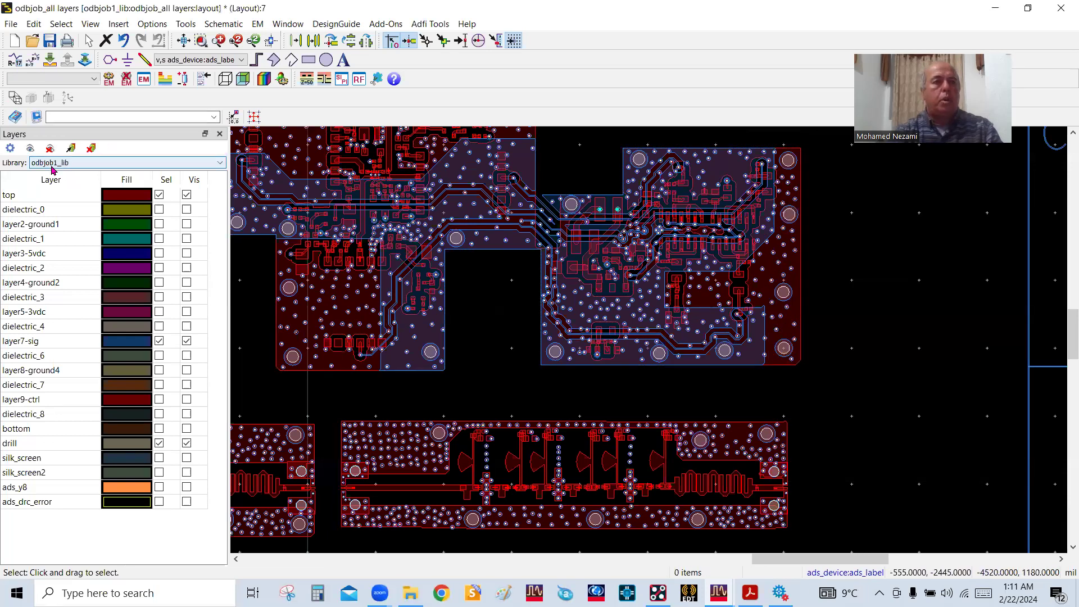
click(30, 149)
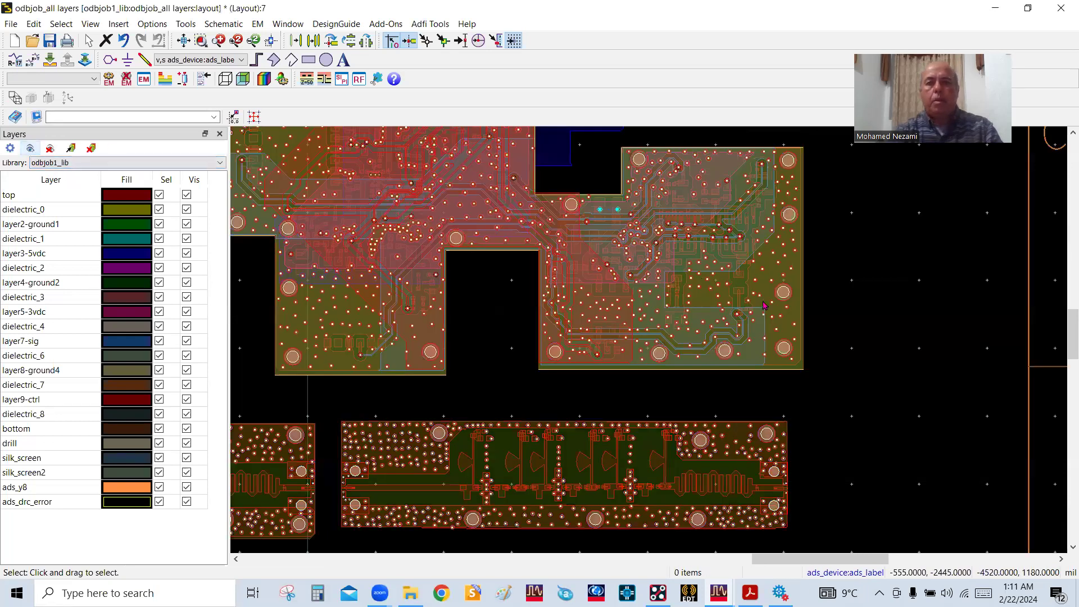
Draw a rectangle around the via at the layer7-sig trace's right end, extending past the board's right edge
scroll(655, 343, up, 2)
scroll(654, 343, up, 1)
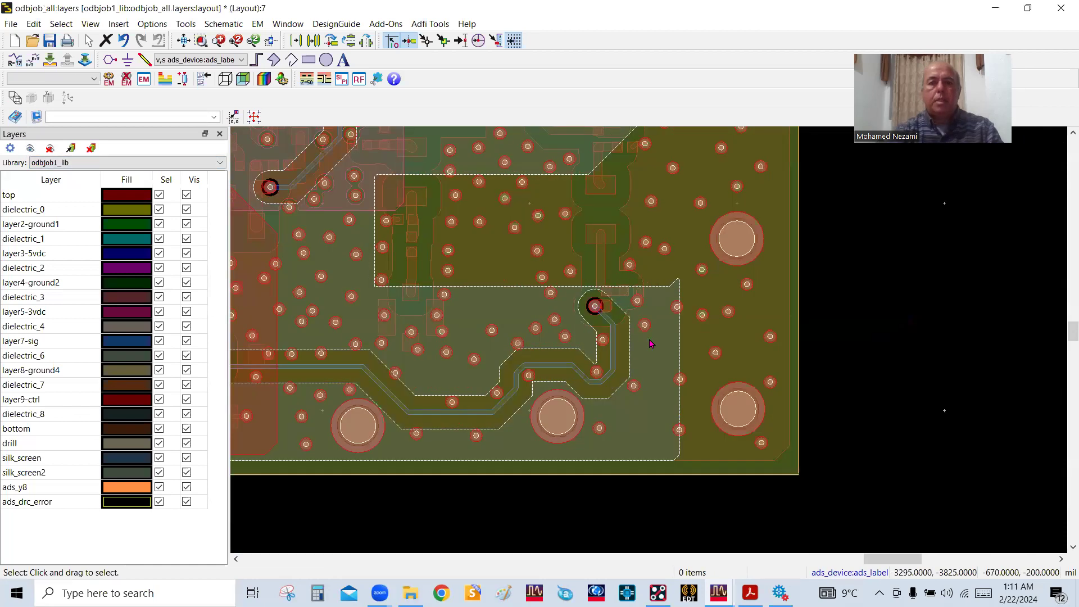
scroll(651, 344, up, 1)
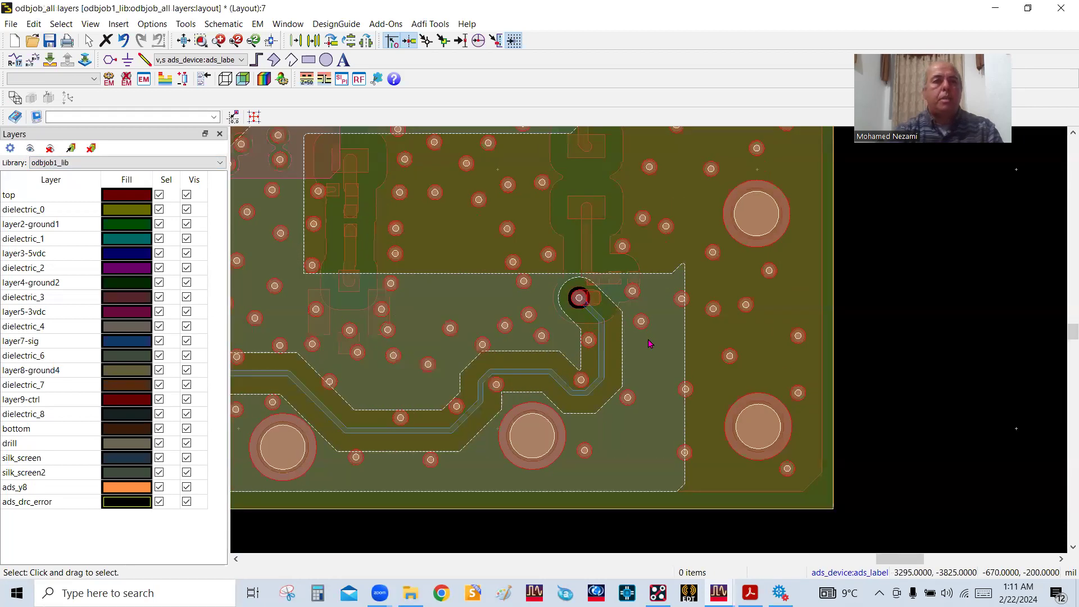
click(308, 59)
click(501, 257)
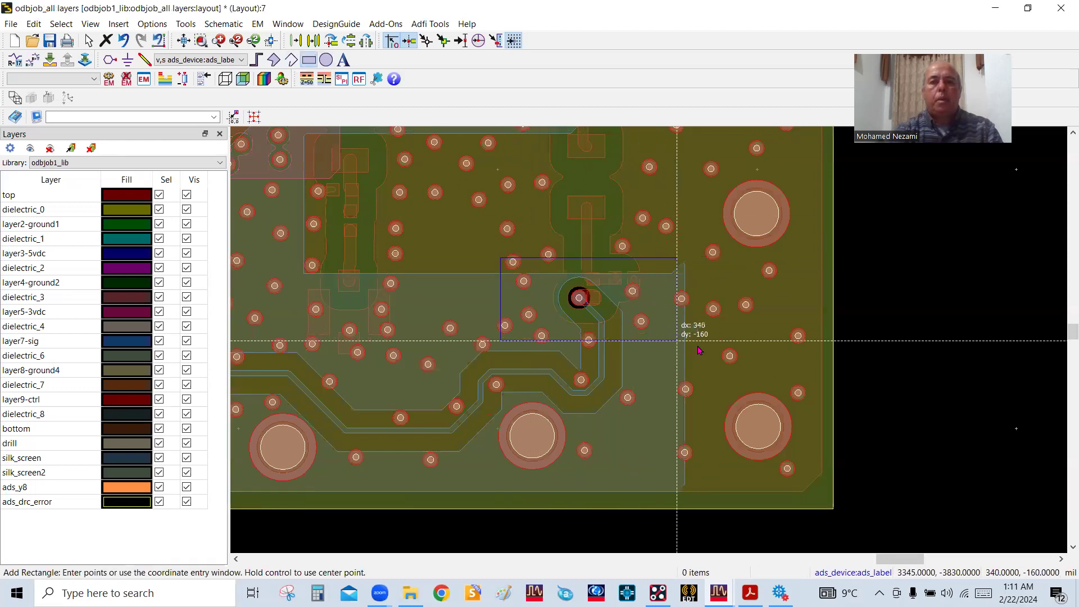
click(879, 370)
right_click(936, 306)
click(969, 297)
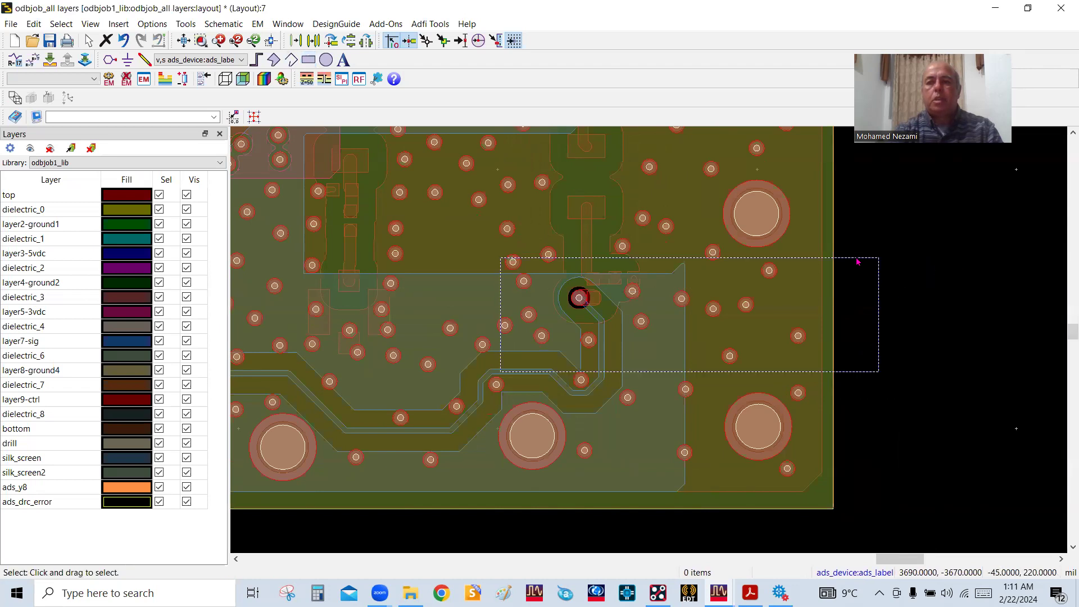
Cut the rectangle's region out of the board into cell_2 with the Cookie Cutter
click(857, 259)
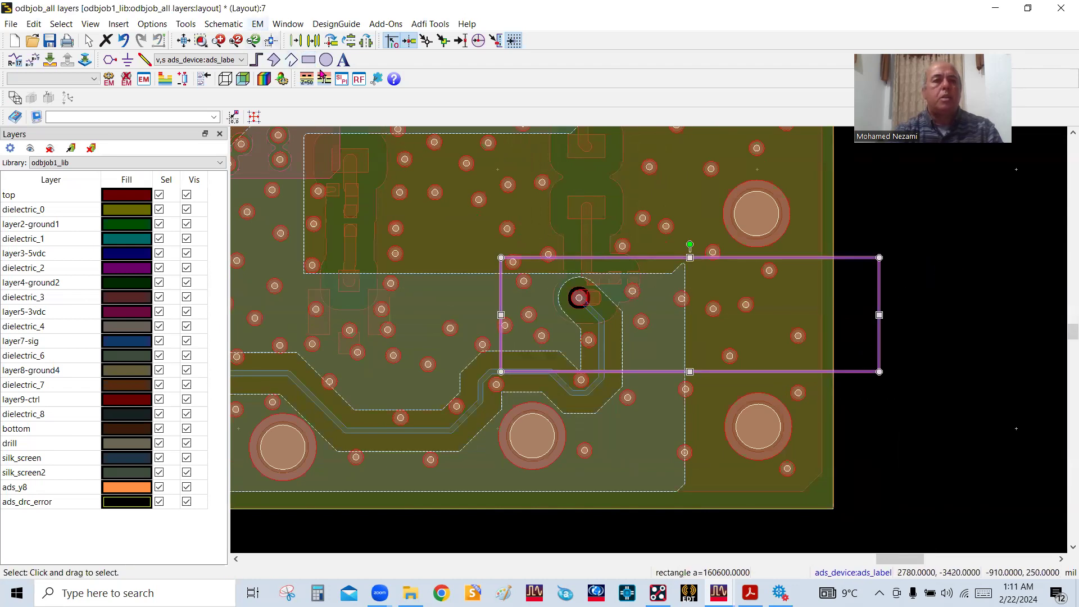
click(257, 24)
mouse_move(306, 251)
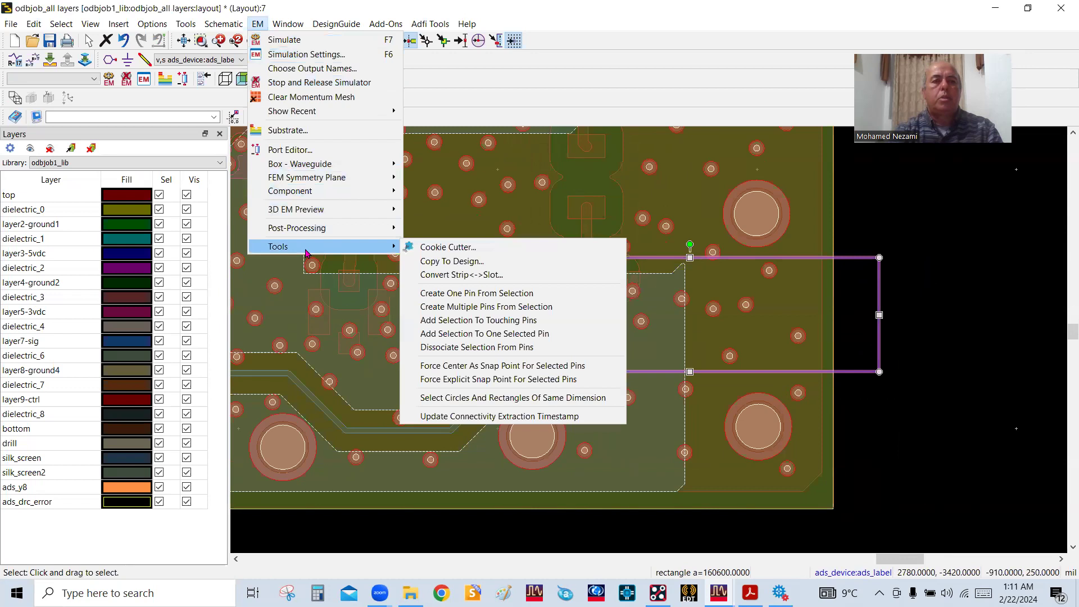
click(442, 247)
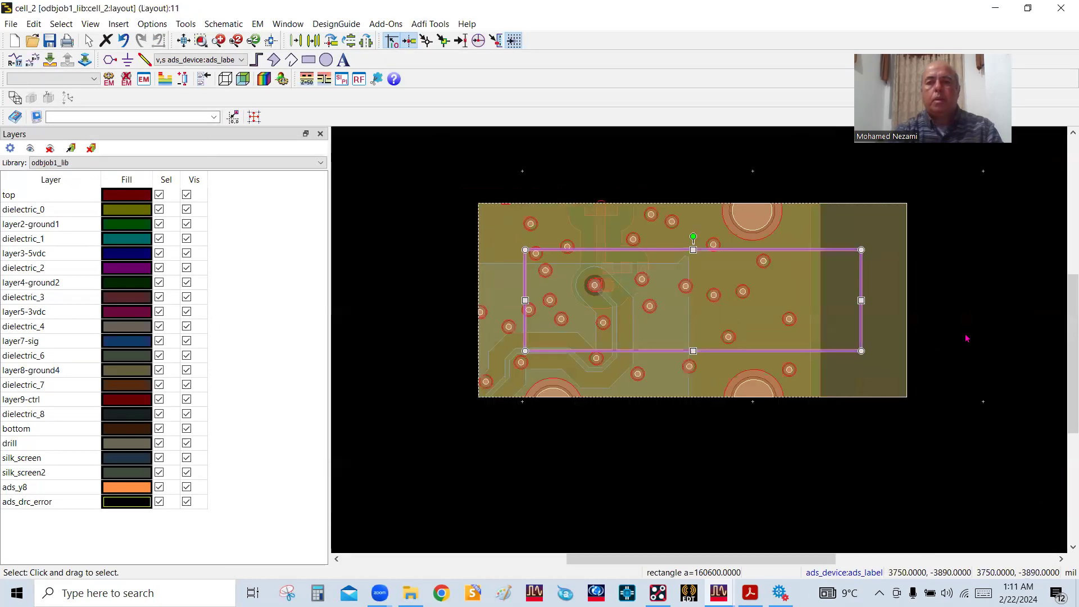
Delete the leftover cutting rectangle from the cell_2 layout
click(966, 337)
click(848, 254)
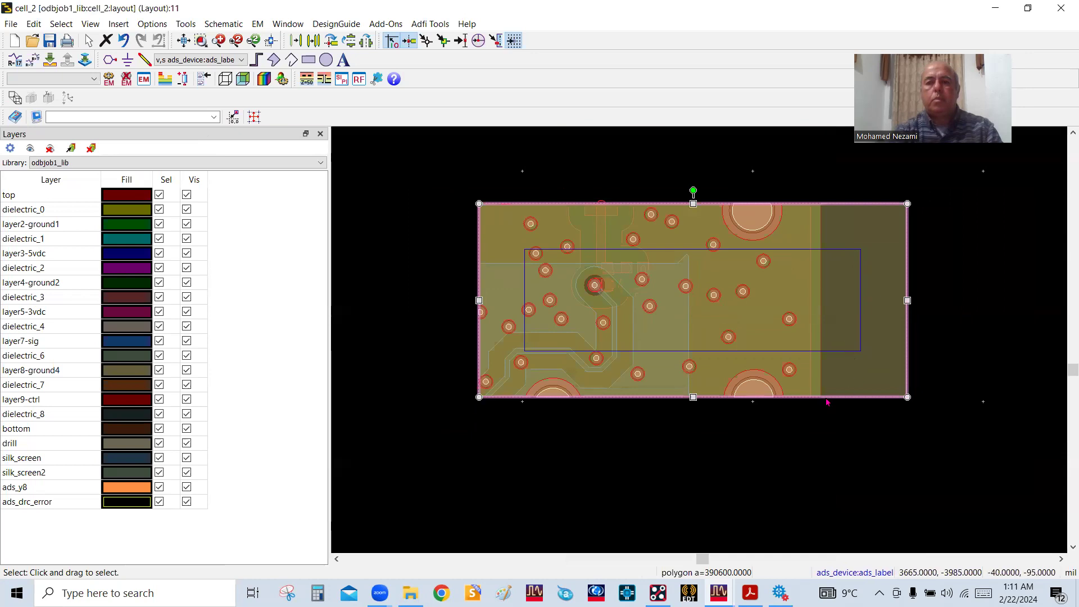
click(973, 344)
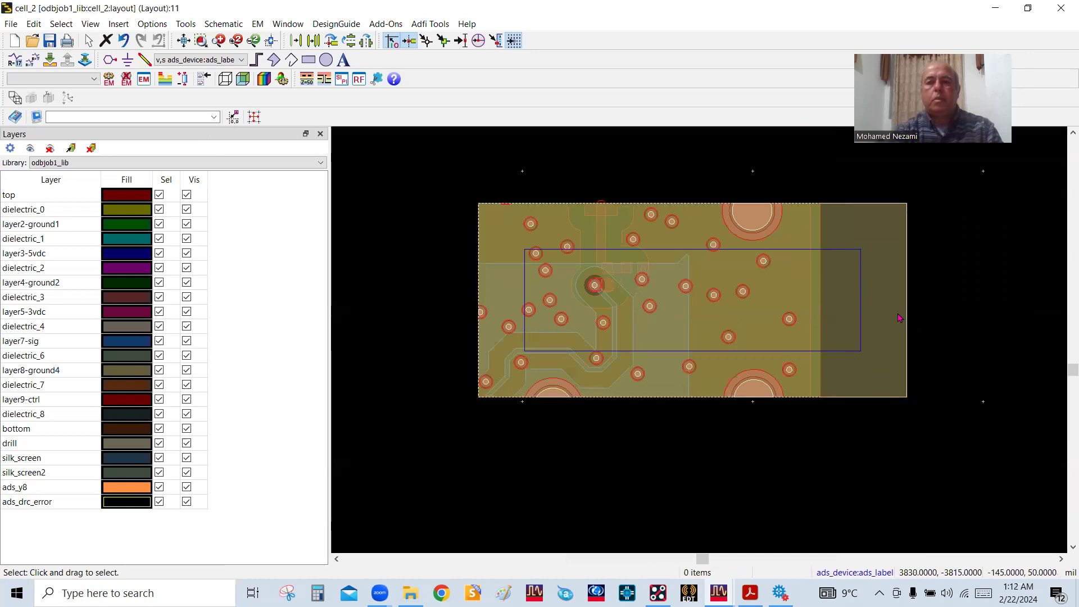
click(862, 319)
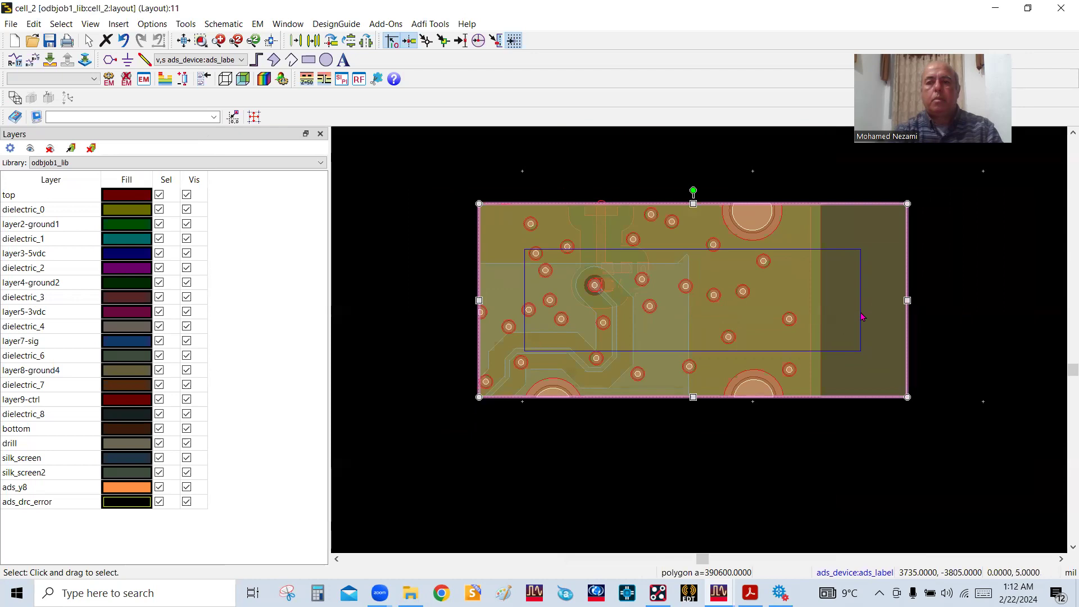
click(763, 251)
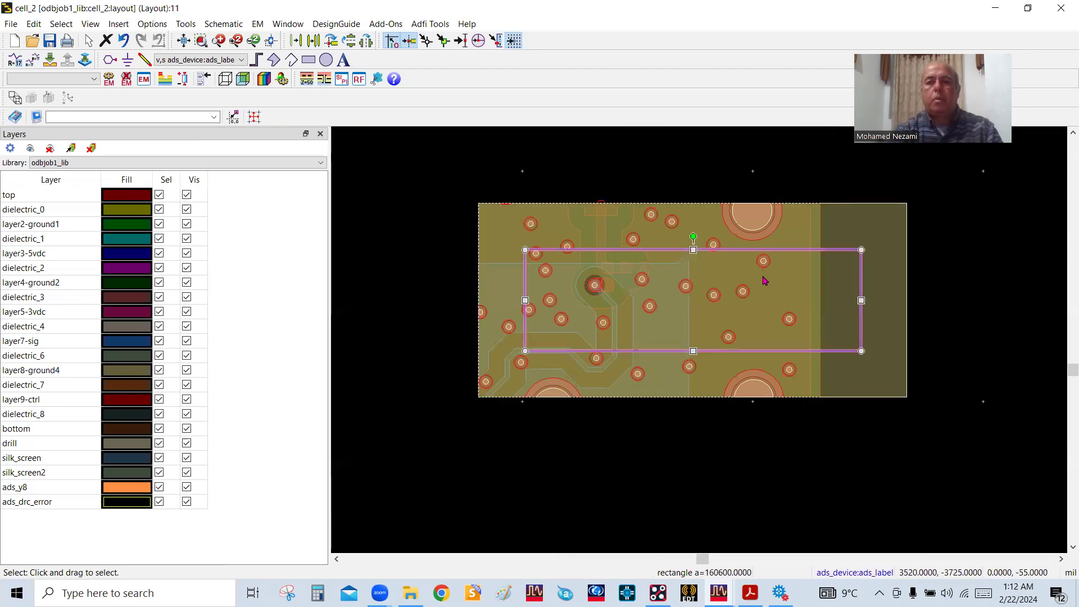
click(112, 44)
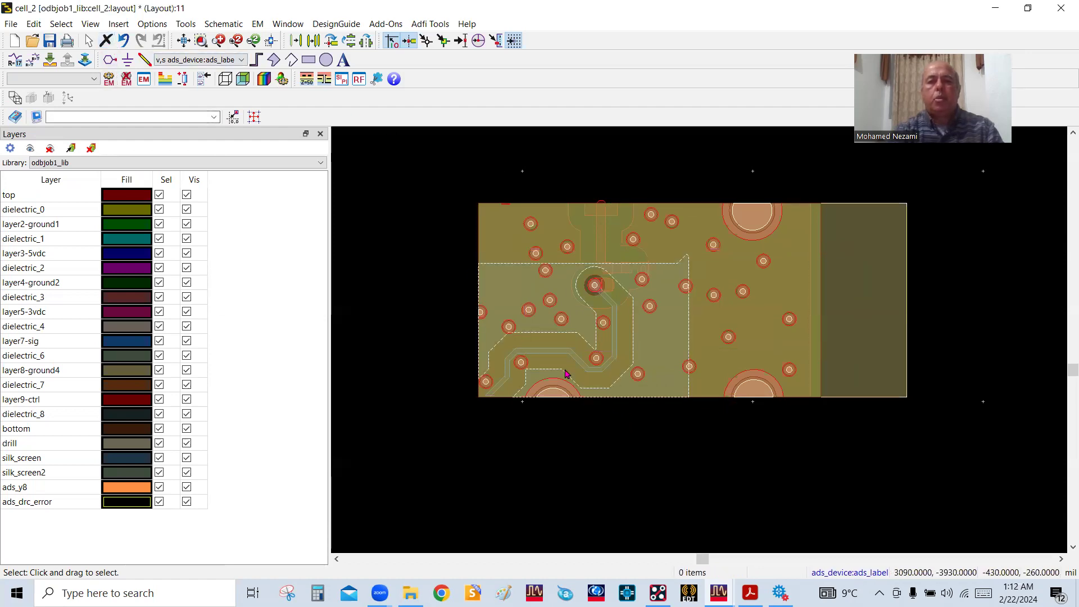
Draw a rectangle about 480 by 415 mil over cell_2's signal via and trace bend, and pull its left edge inward close to the via
click(308, 60)
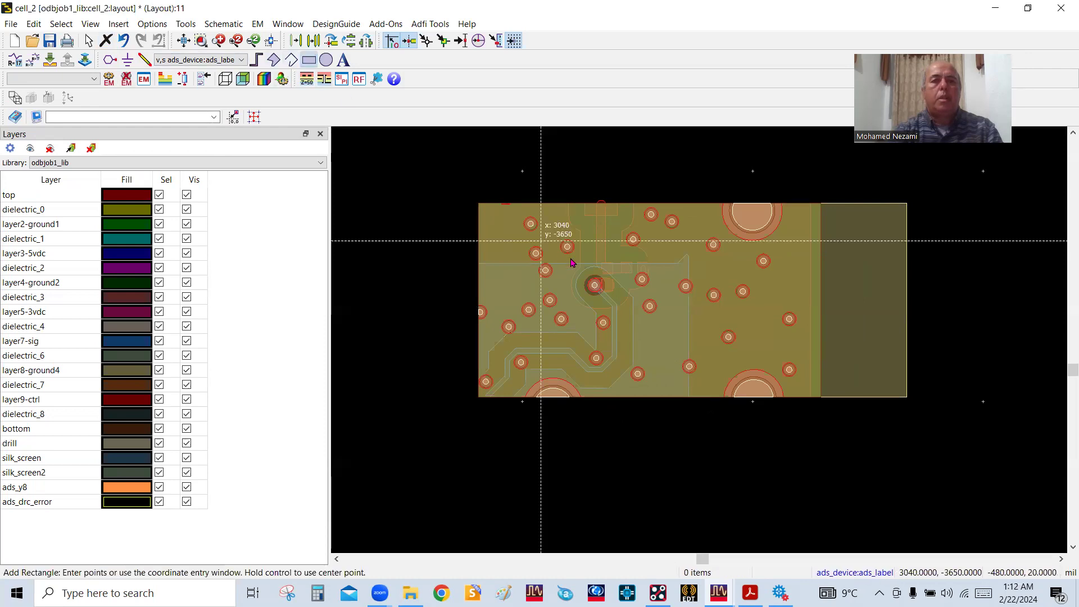
click(440, 229)
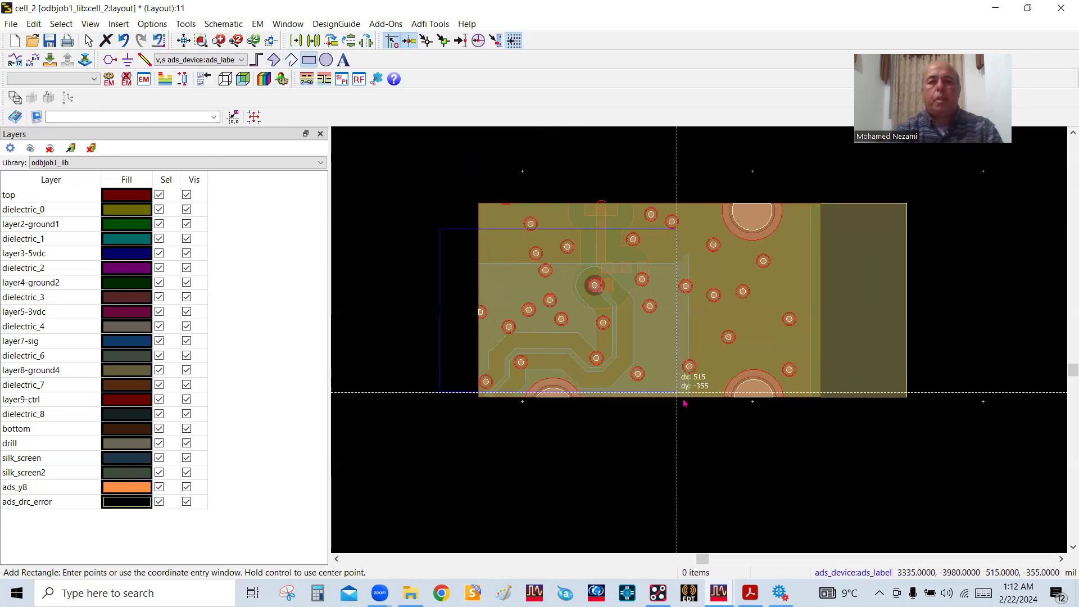
click(660, 420)
right_click(410, 174)
click(432, 185)
click(441, 327)
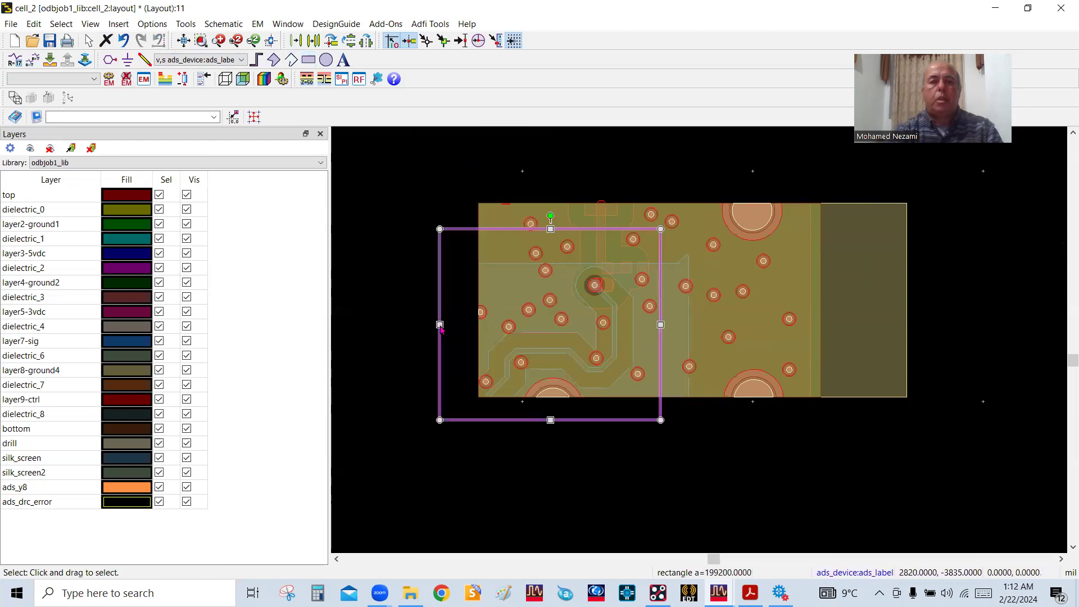
drag(440, 324, 541, 325)
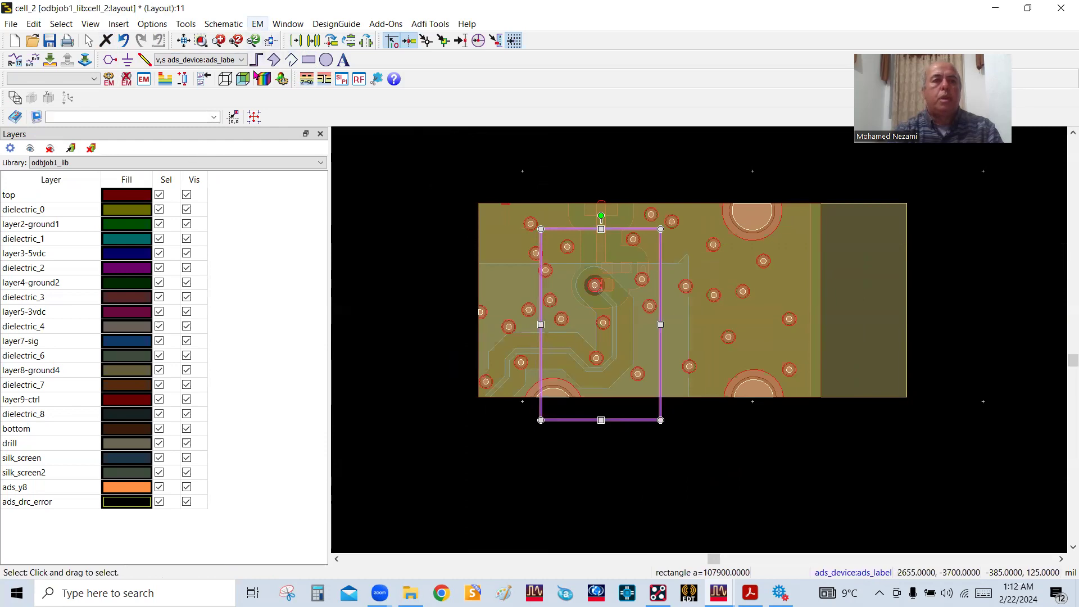
Cut the narrowed rectangle's region of cell_2 into cell_3 with the Cookie Cutter
click(258, 25)
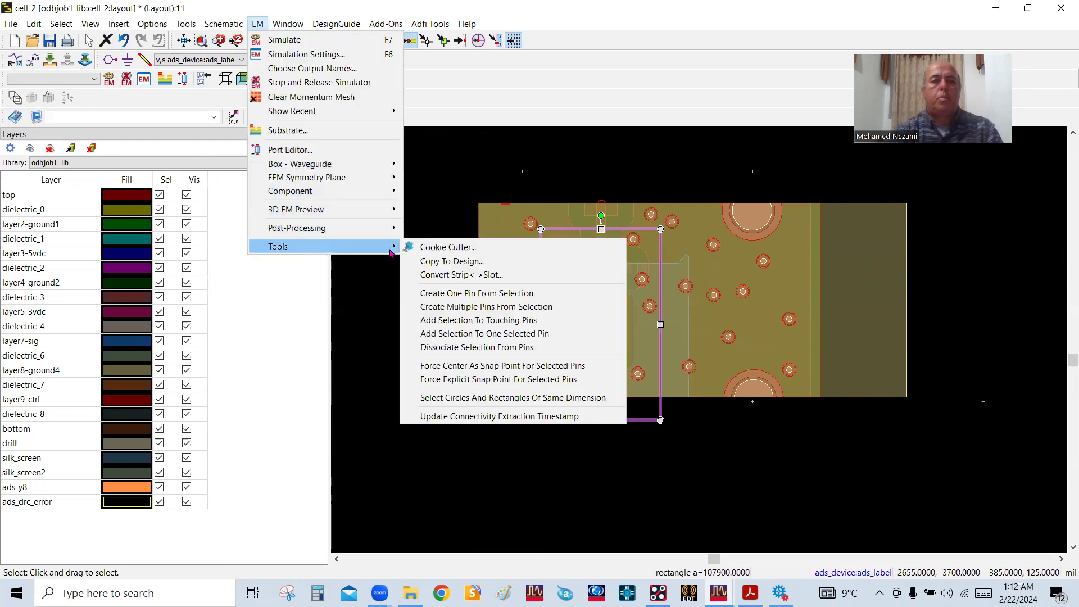
click(412, 250)
click(532, 424)
Remove the leftover boundary outline from cell_3 and check the cropped via and trace bend
scroll(501, 400, down, 2)
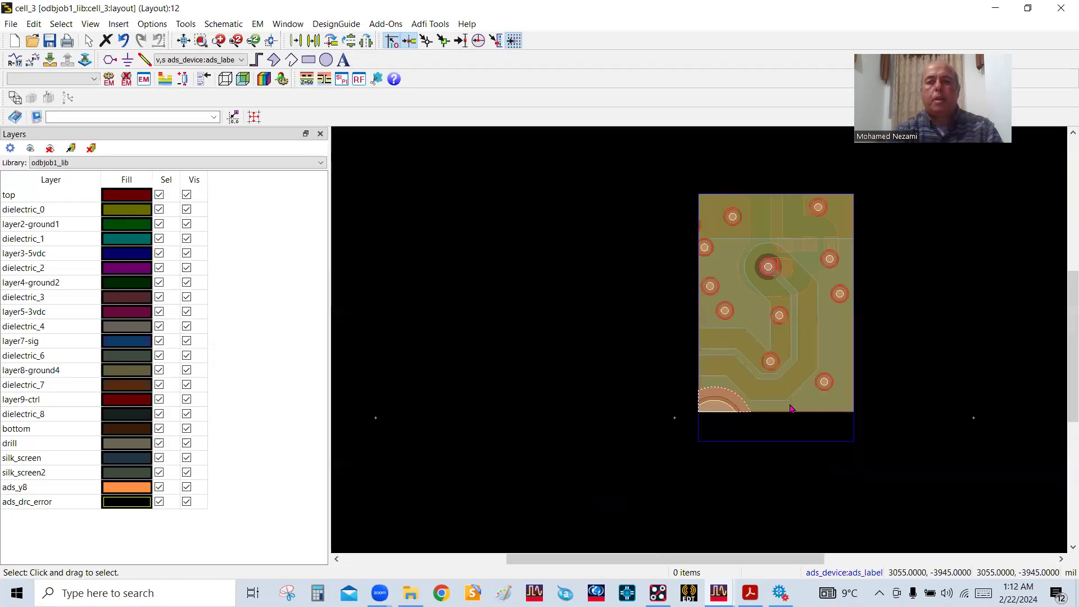
click(791, 439)
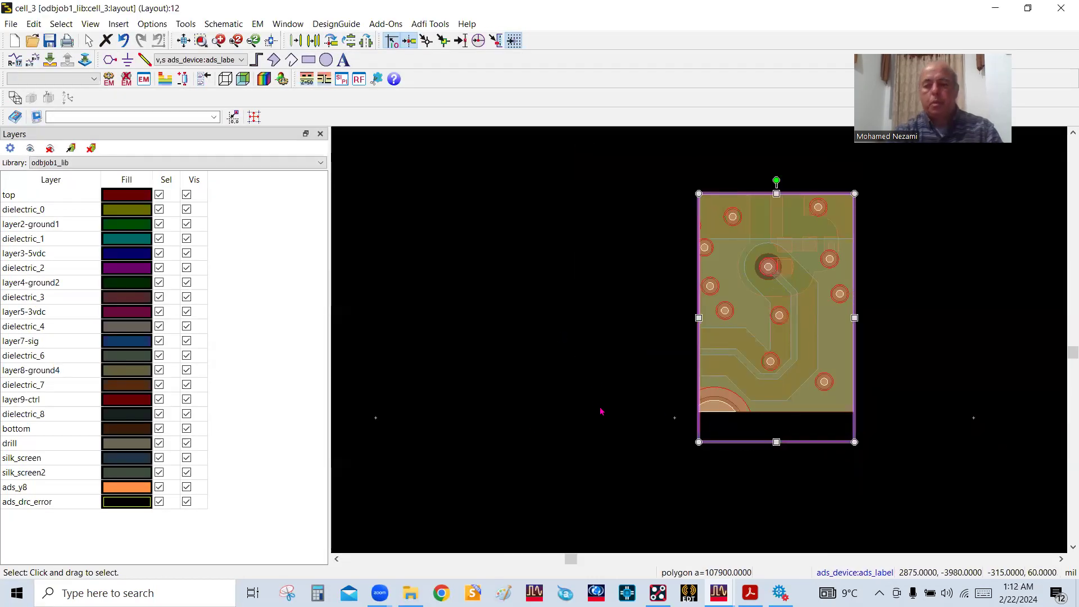
click(615, 417)
scroll(711, 343, up, 2)
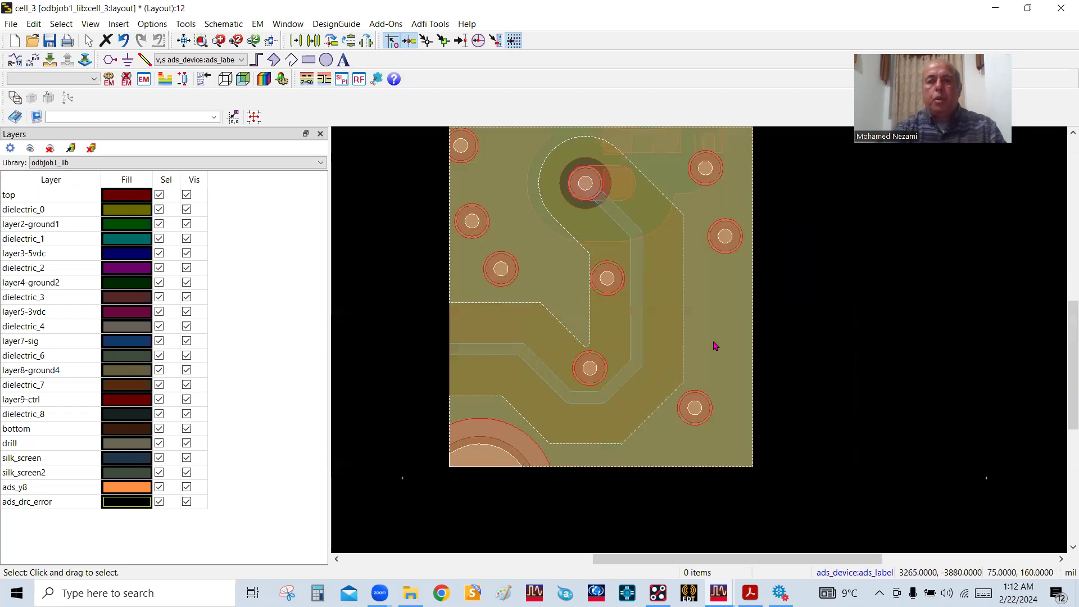
scroll(709, 342, down, 1)
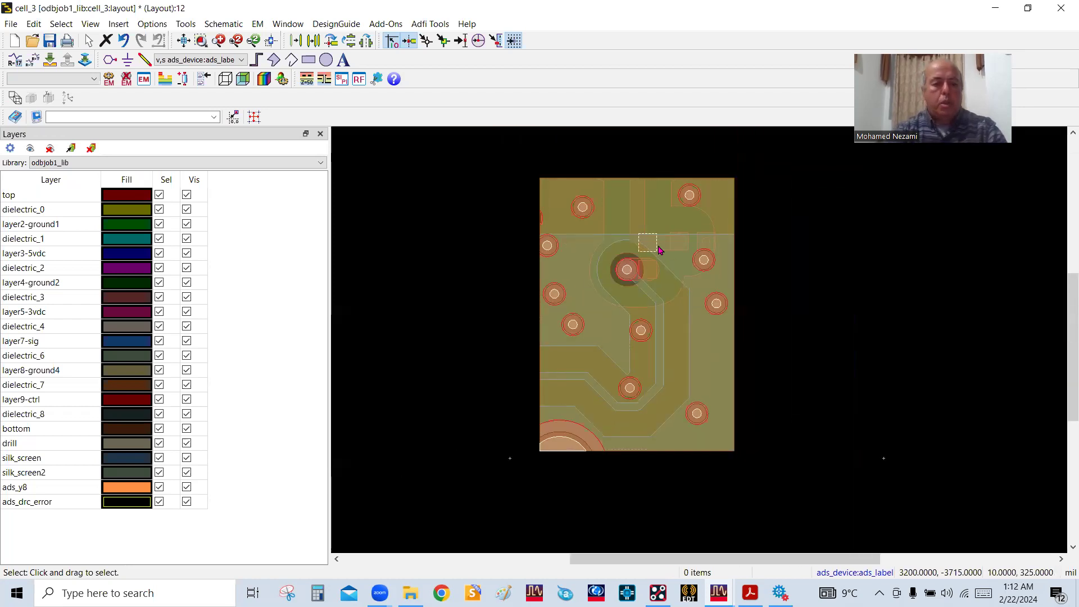
View cell_3 in 3D and inspect the signal via and its top-layer pad up close
drag(629, 410, 399, 397)
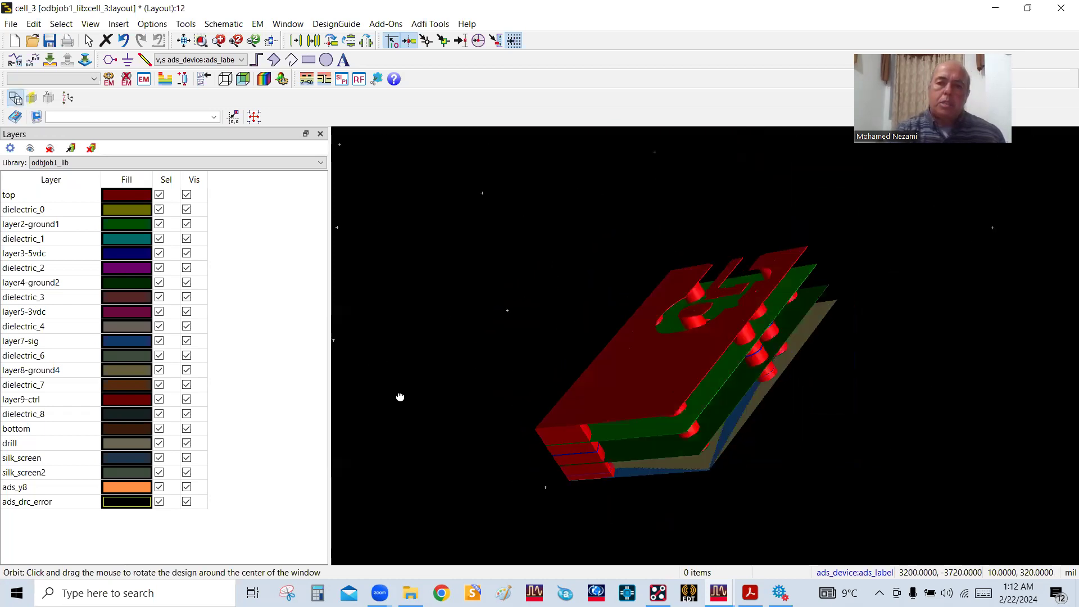
scroll(643, 395, up, 3)
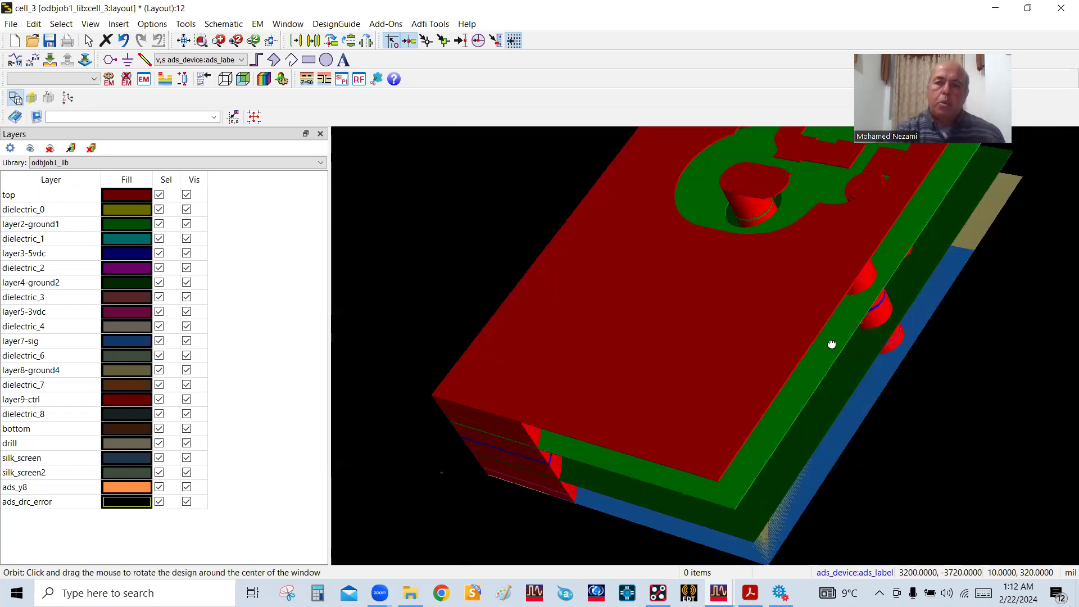
scroll(706, 351, down, 2)
scroll(697, 356, up, 6)
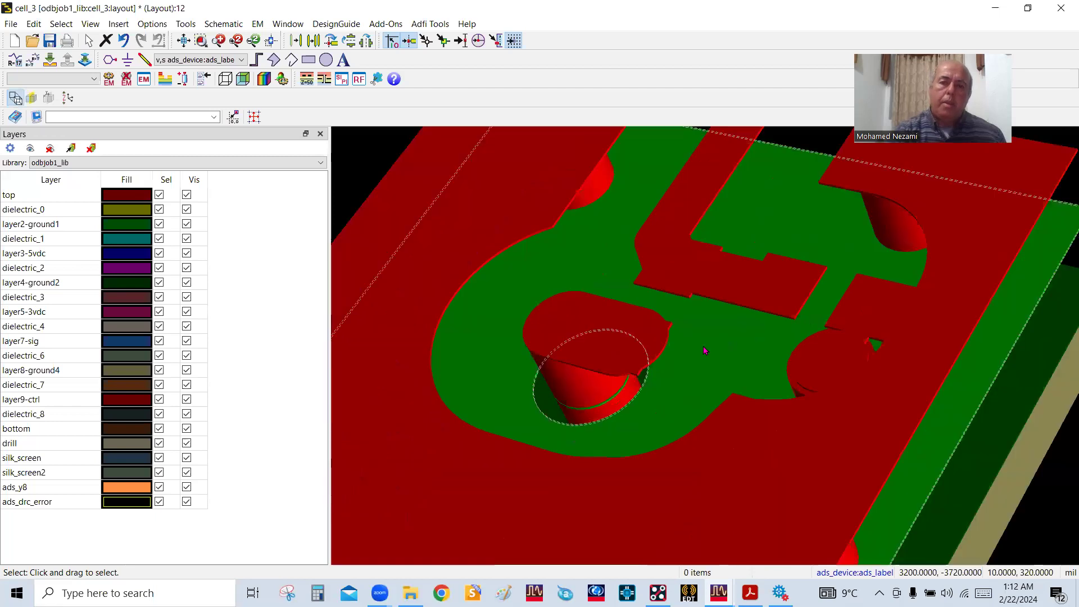
scroll(638, 388, up, 2)
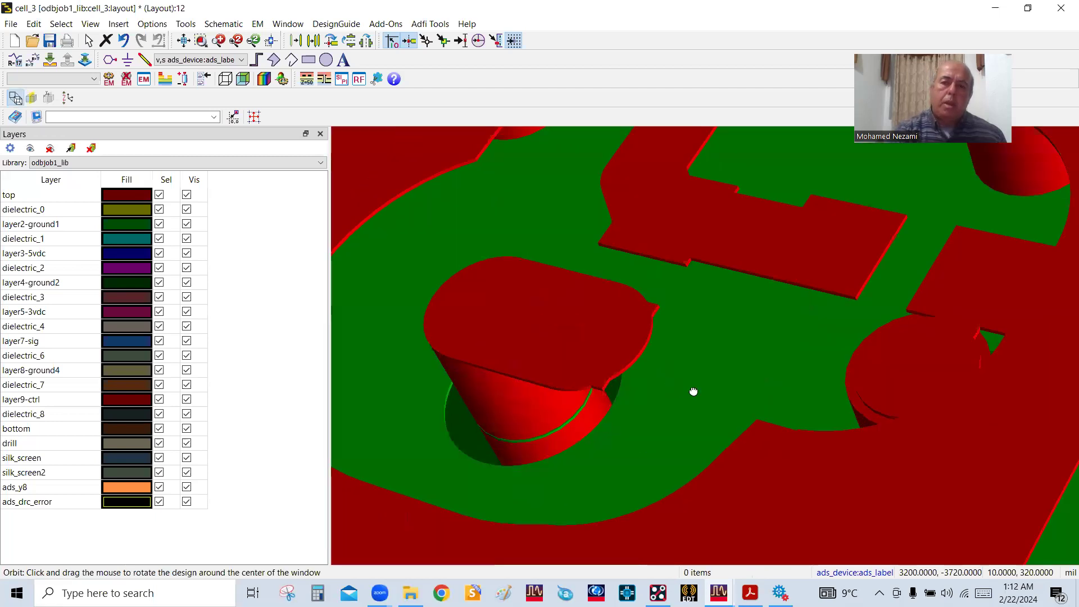
scroll(618, 334, up, 1)
scroll(619, 370, down, 5)
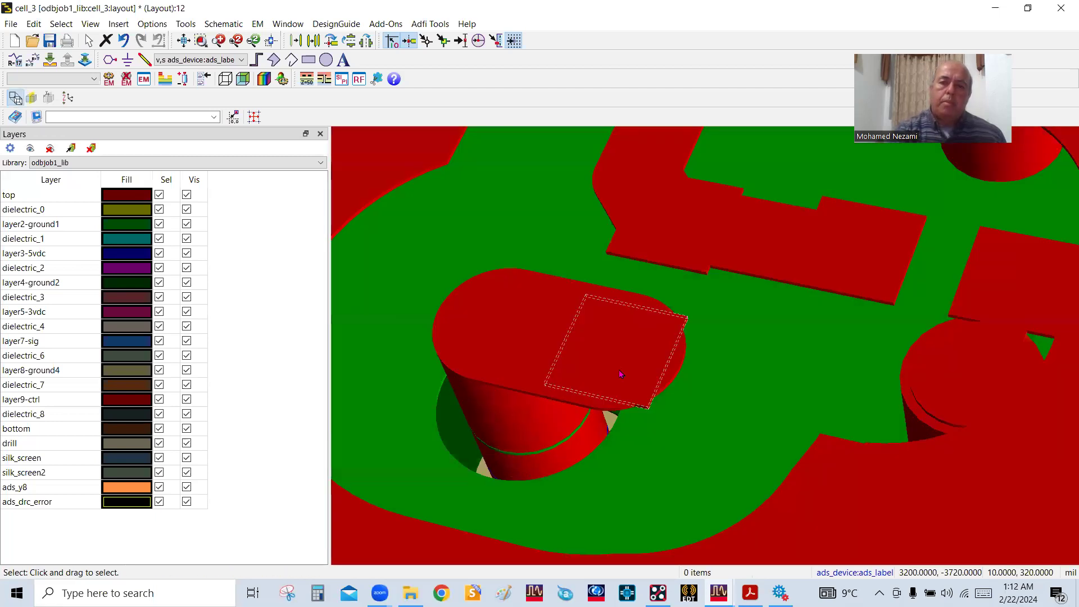
Examine cell_3's layer stack and ground vias in 3D from the sides and from above
drag(766, 432, 966, 352)
drag(766, 378, 334, 358)
scroll(547, 365, down, 2)
scroll(933, 351, up, 2)
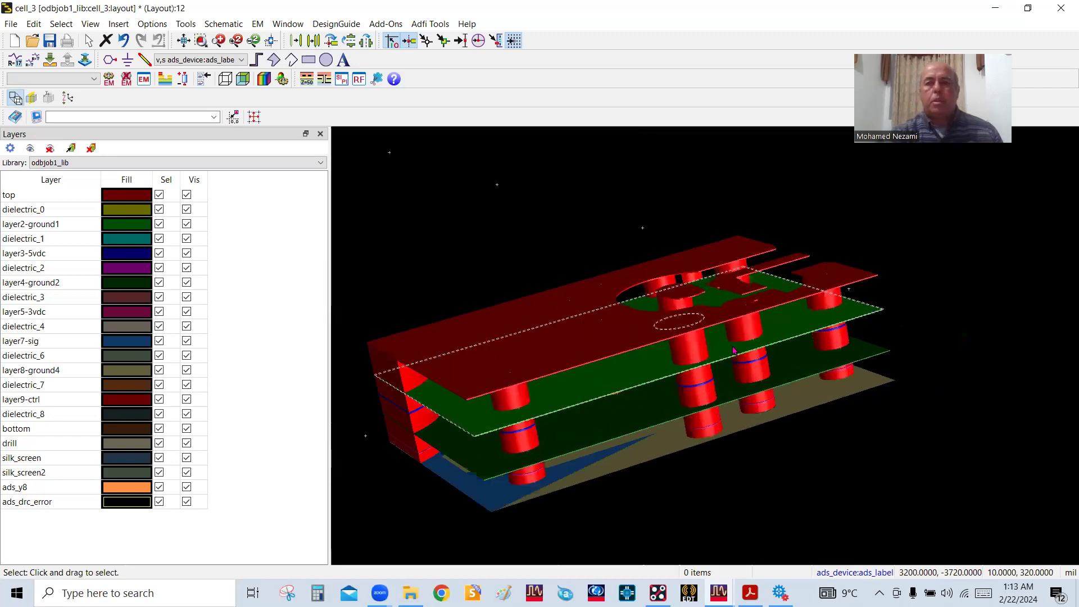
drag(843, 317, 693, 356)
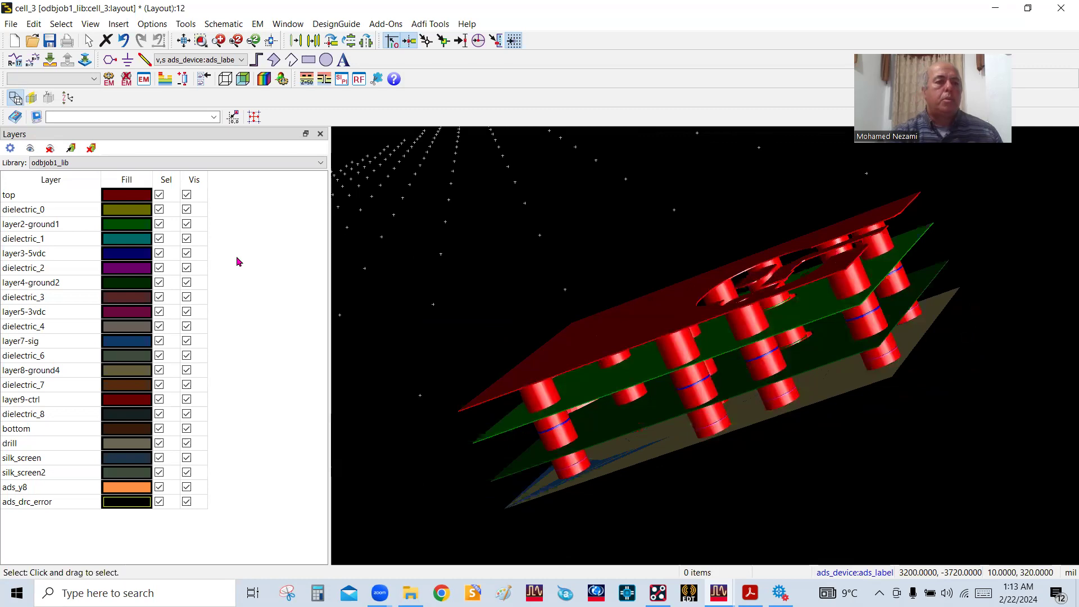
drag(625, 289, 730, 298)
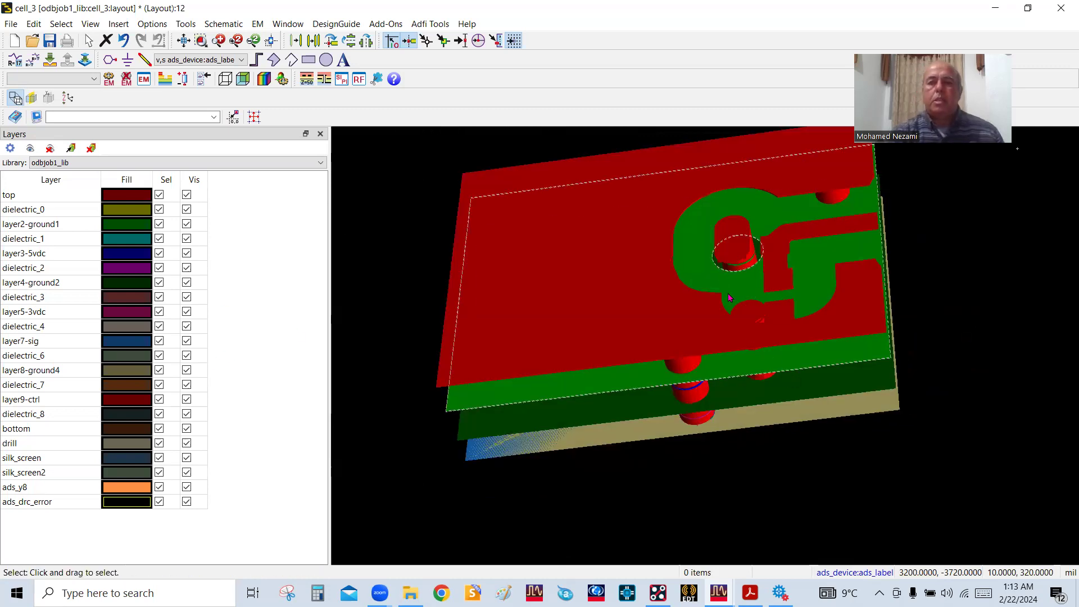
scroll(730, 298, down, 5)
drag(646, 331, 692, 300)
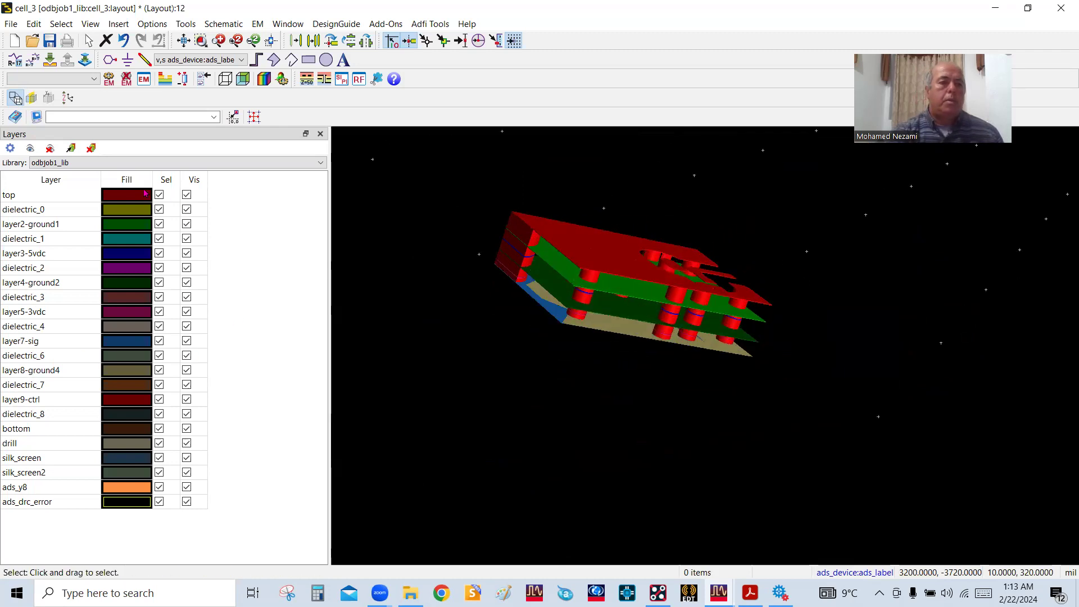
Show only layer7-sig and examine its trace and surrounding ground in 3D
click(50, 150)
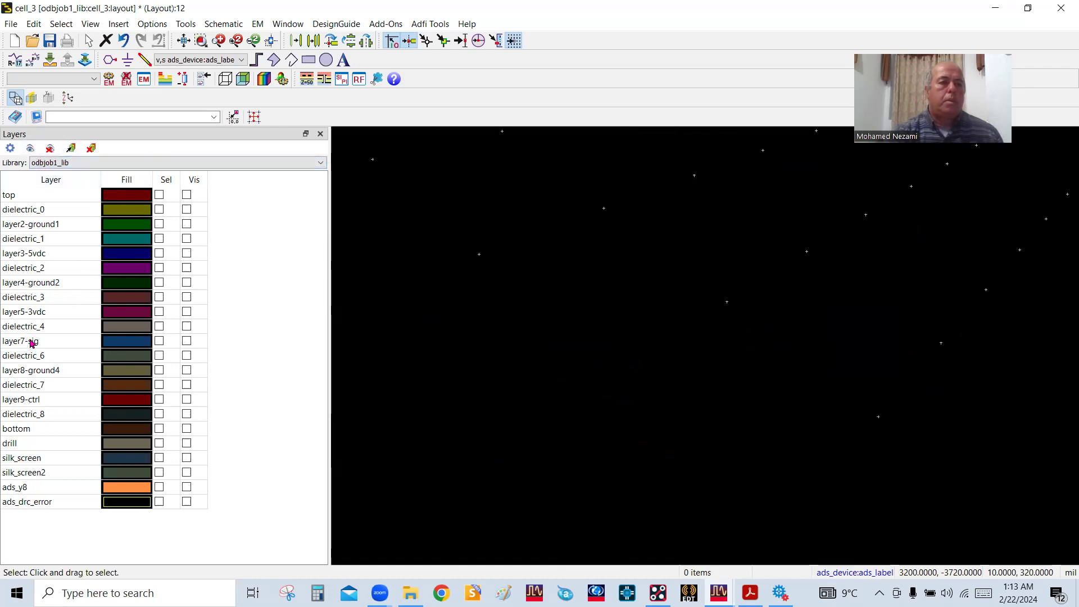
click(187, 341)
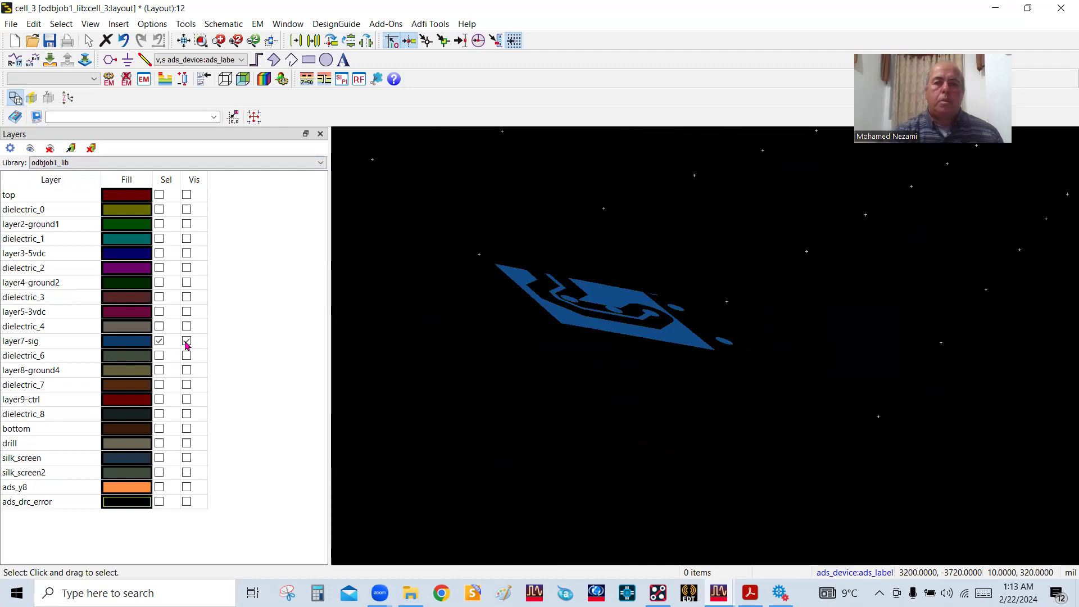
drag(596, 338, 705, 496)
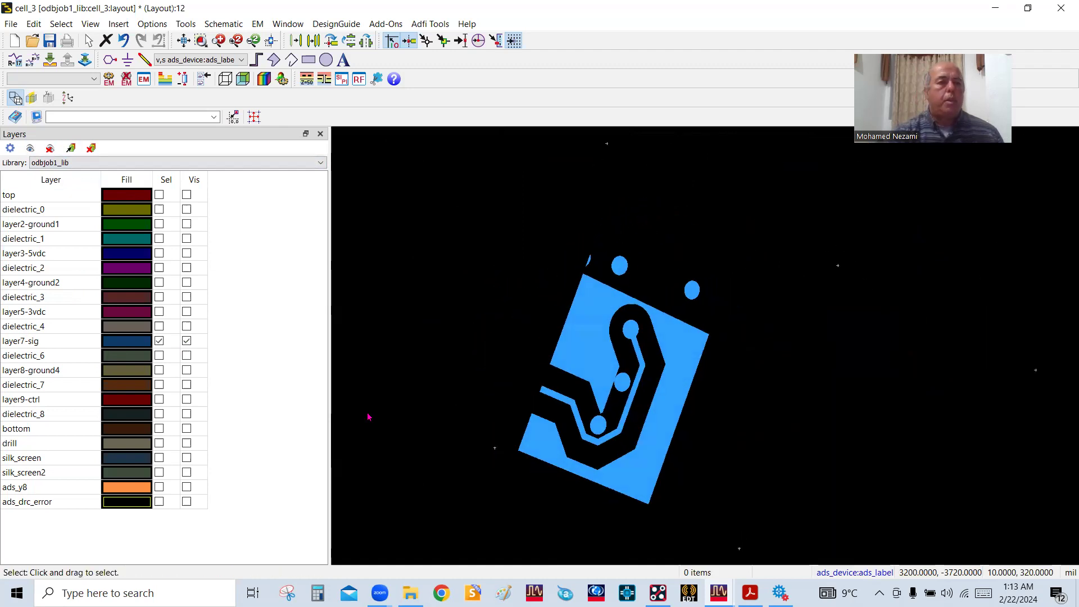
Show all layers and examine in 3D where the layer7-sig trace meets the cut edge of the layer stack
click(30, 149)
drag(634, 373, 600, 307)
drag(617, 395, 689, 450)
scroll(685, 375, up, 1)
scroll(685, 375, up, 3)
drag(638, 344, 629, 416)
drag(610, 325, 612, 328)
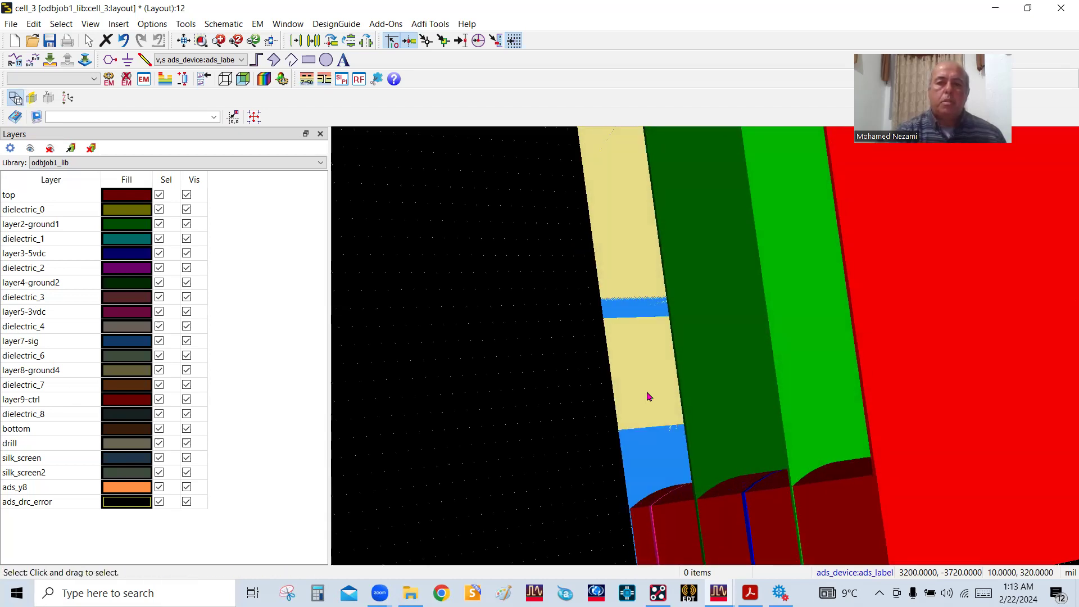
scroll(706, 322, down, 3)
drag(787, 322, 552, 313)
scroll(779, 298, down, 5)
scroll(718, 349, up, 5)
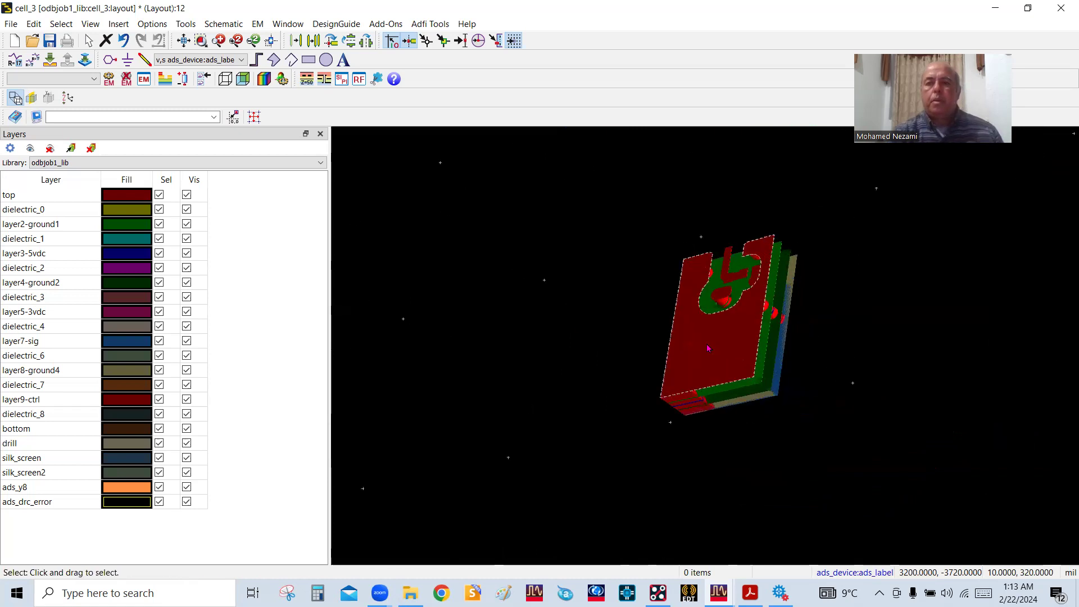
drag(718, 349, 773, 337)
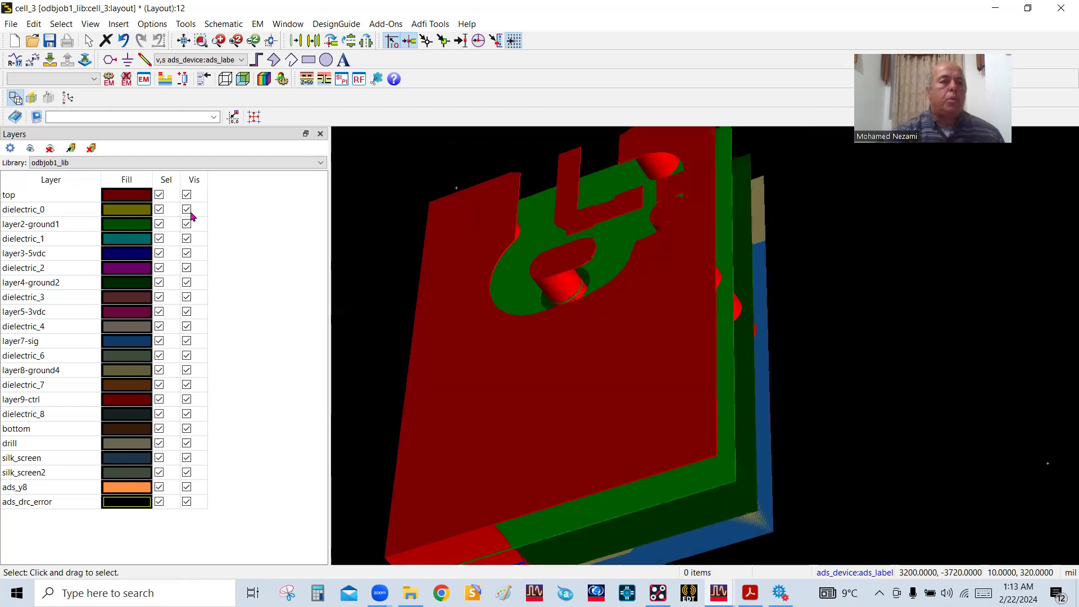
Show only layer7-sig in cell_3 and return to the 2D layout view
click(51, 150)
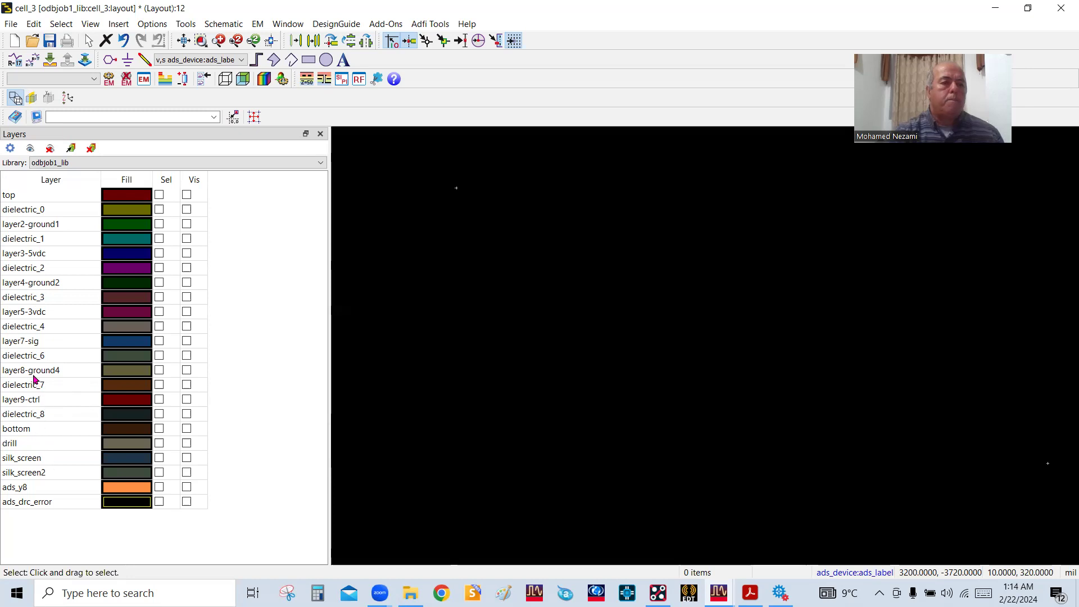
click(187, 341)
scroll(702, 351, down, 3)
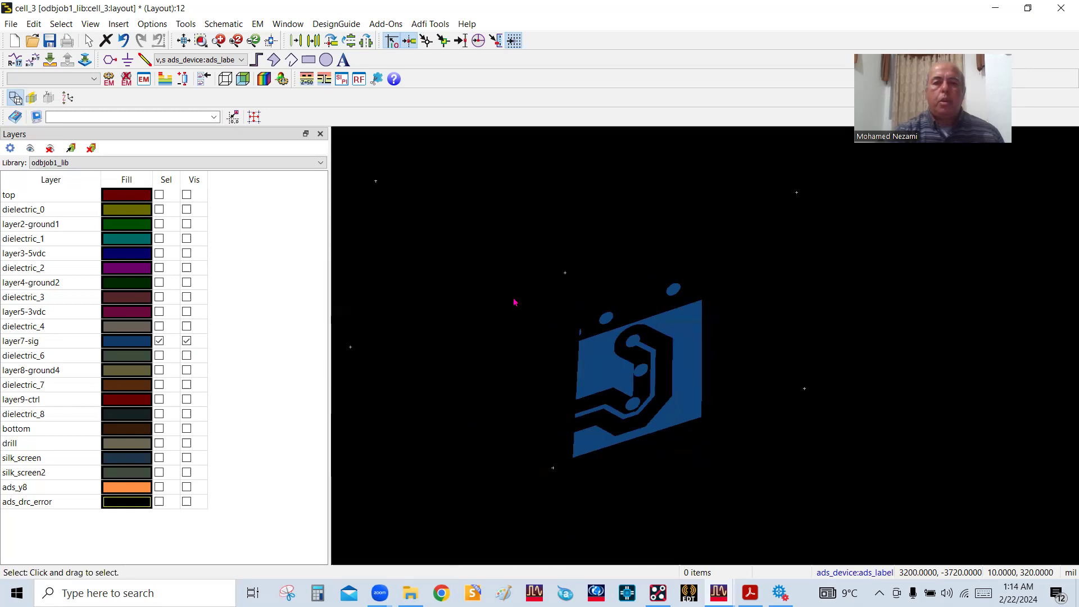
key(Escape)
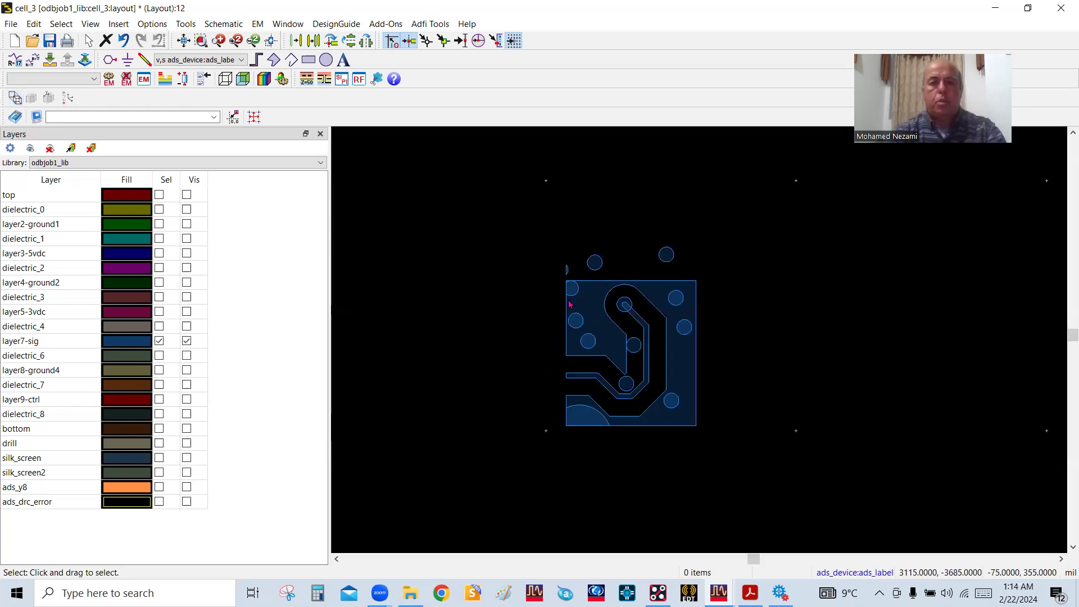
Set the drawing layer to layer7-sig and place a dot pin at the trace's cut end, at x 3040, y -3890 mil
scroll(678, 344, up, 4)
scroll(681, 367, up, 1)
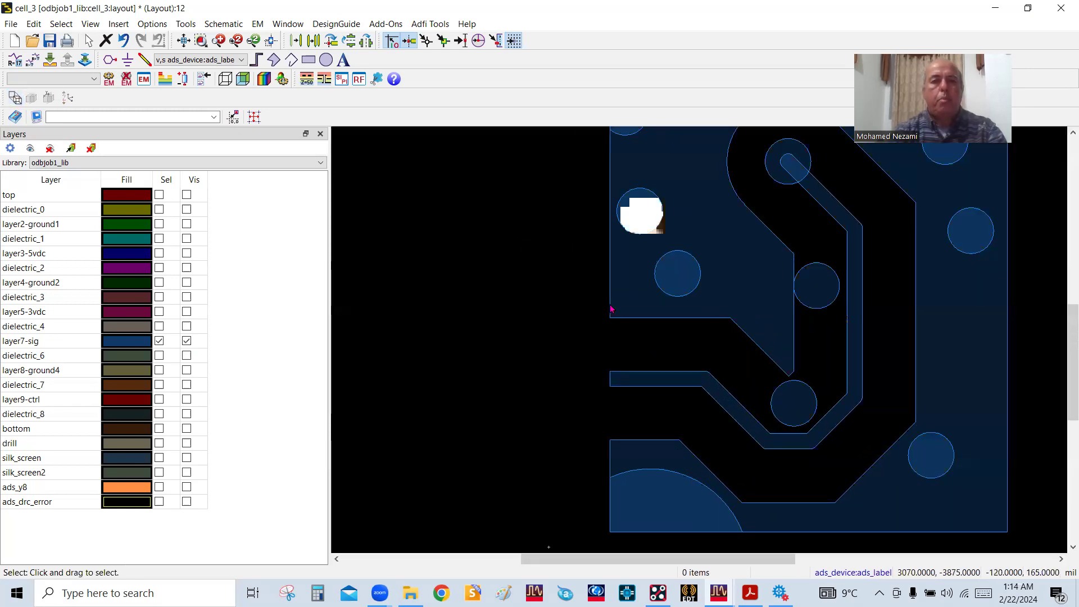
click(185, 62)
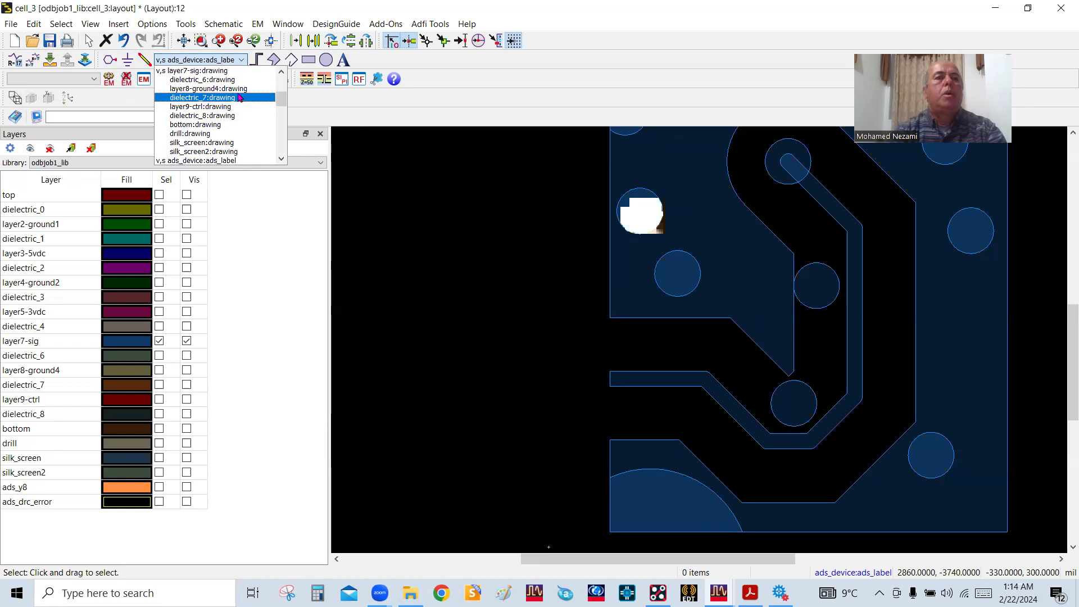
click(225, 72)
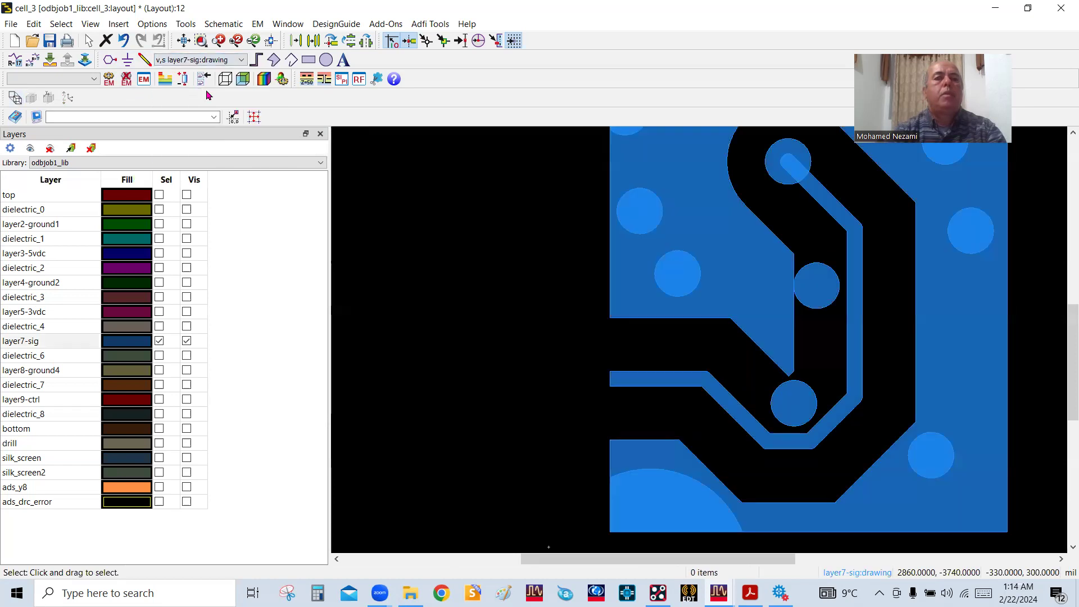
click(104, 66)
scroll(682, 344, up, 3)
click(687, 293)
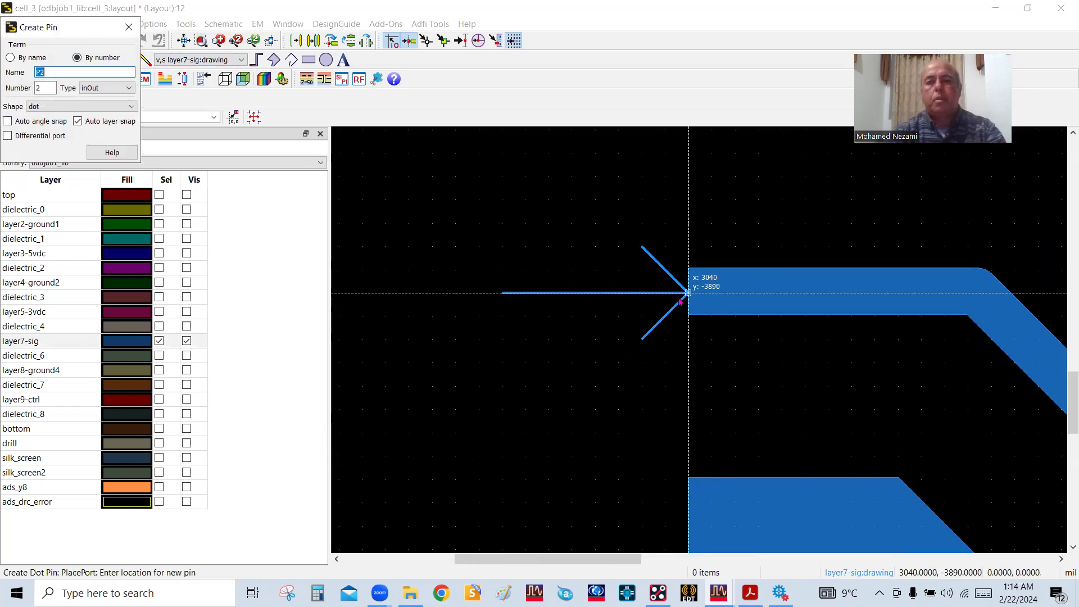
scroll(679, 302, down, 5)
right_click(567, 240)
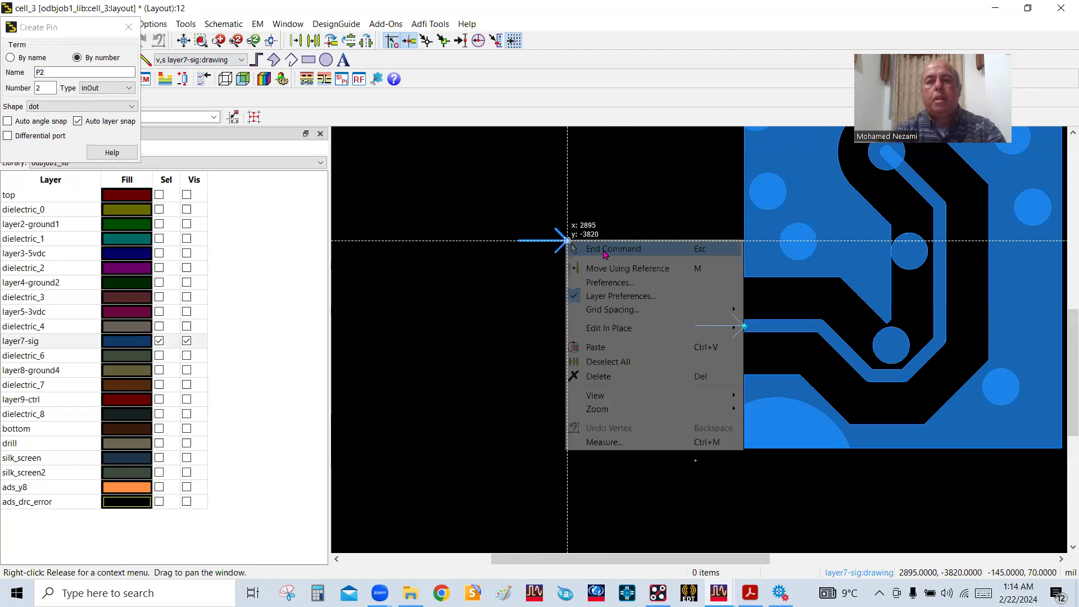
click(604, 249)
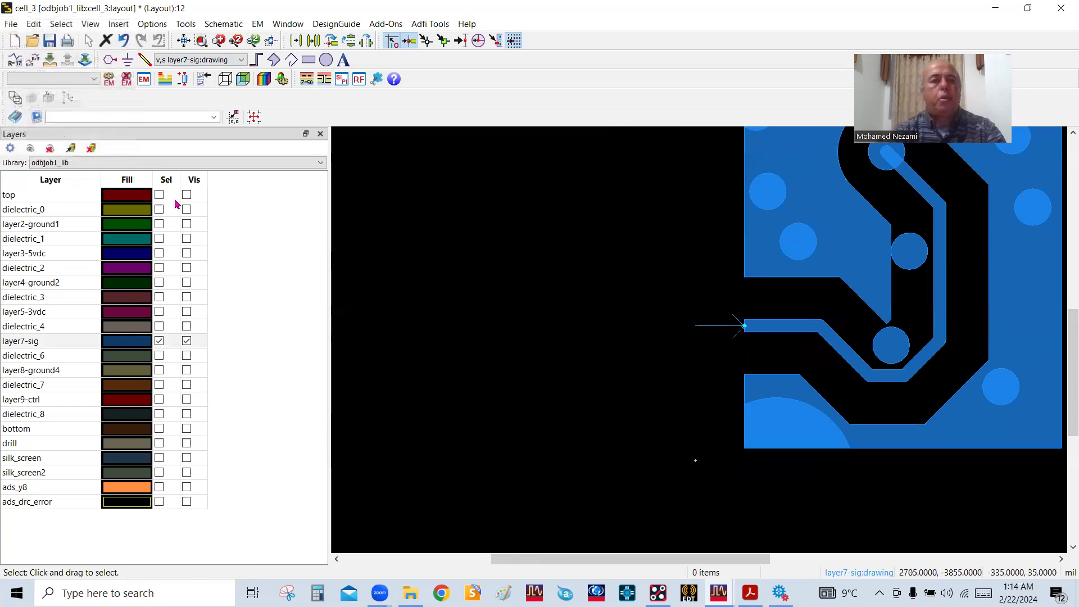
Show all layers, set the drawing layer to layer2-ground1, and place a second dot pin beside the signal via at about x 3175, y -3745 mil
click(31, 148)
scroll(700, 337, down, 2)
scroll(716, 332, up, 2)
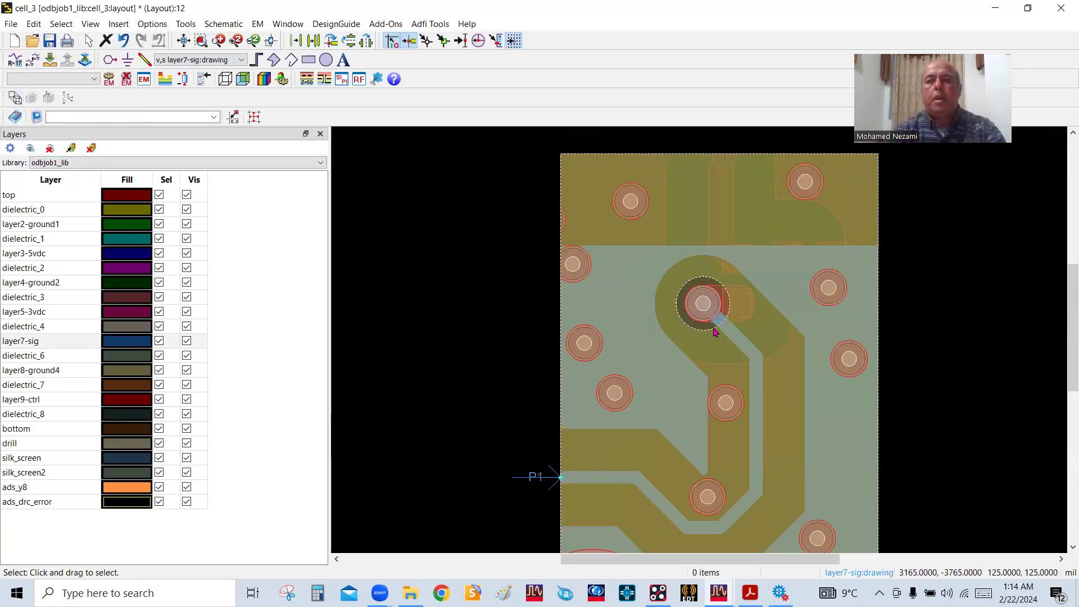
scroll(715, 331, up, 2)
click(240, 60)
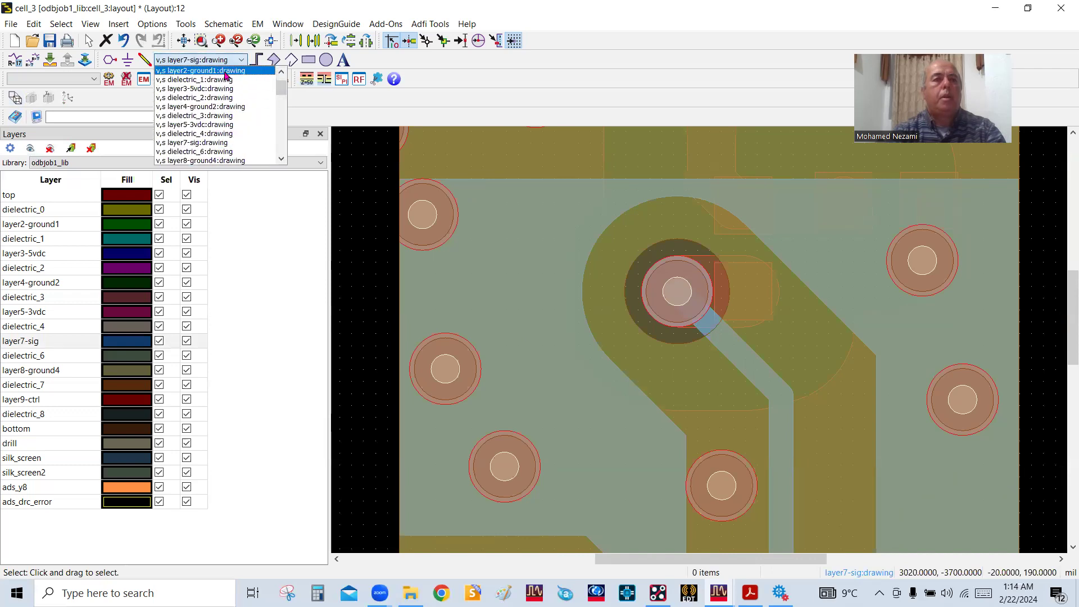
click(200, 71)
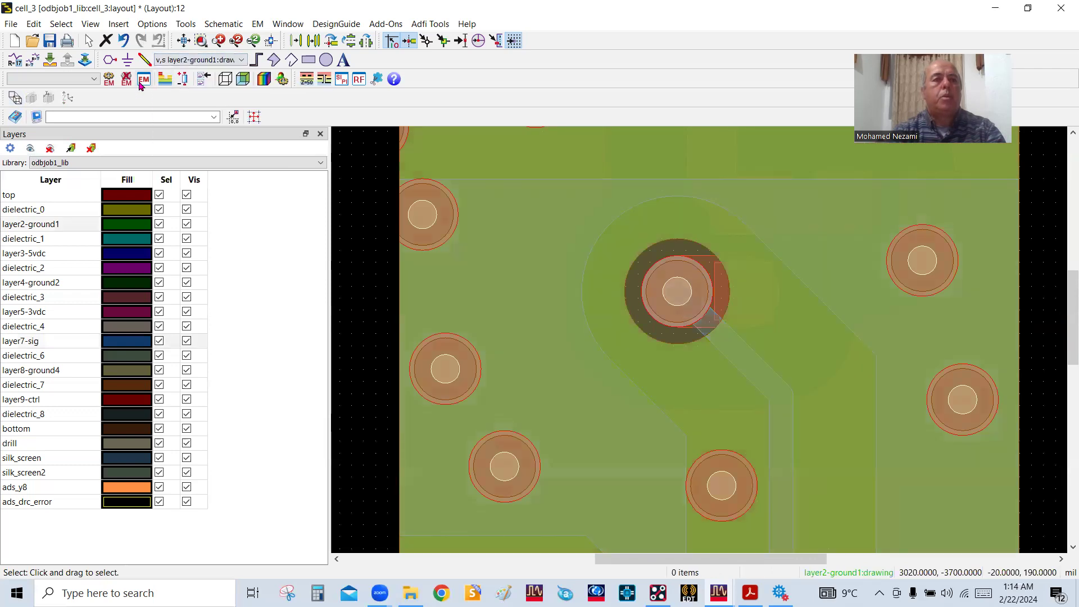
click(110, 60)
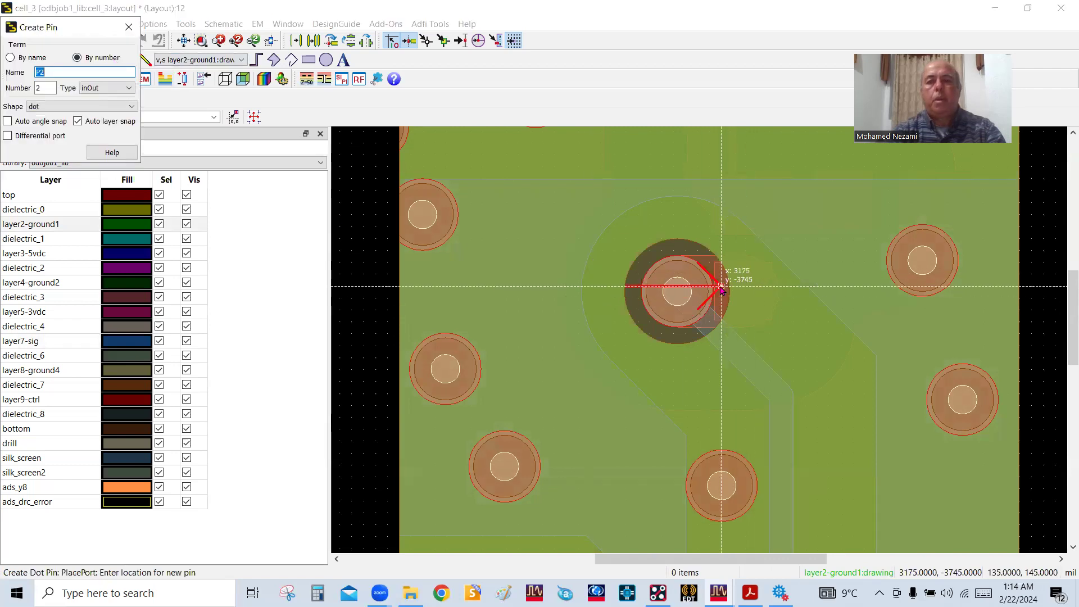
click(721, 288)
scroll(691, 308, down, 5)
right_click(480, 231)
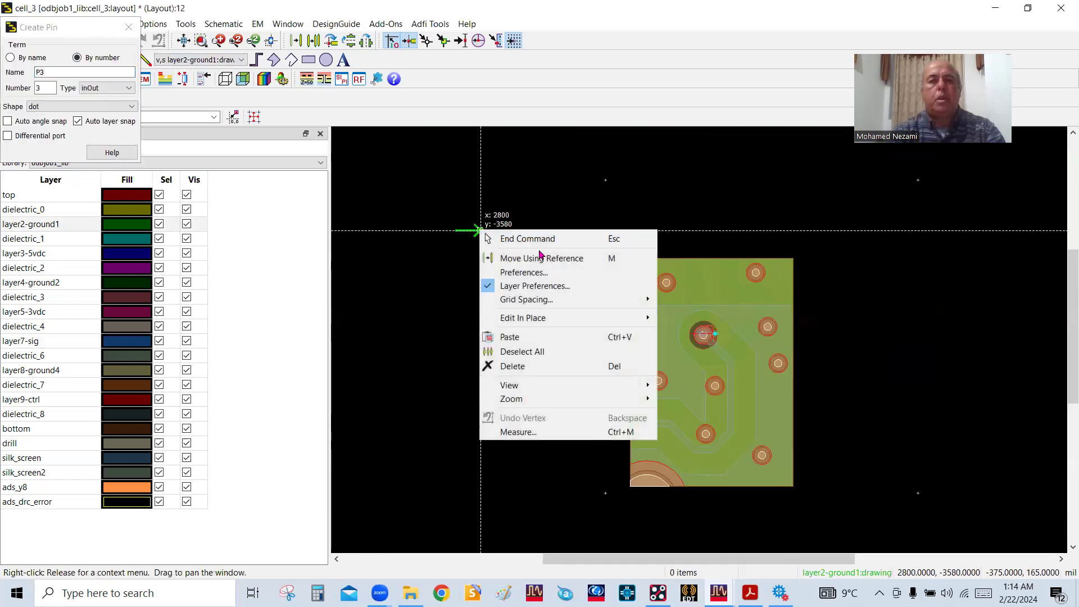
click(536, 239)
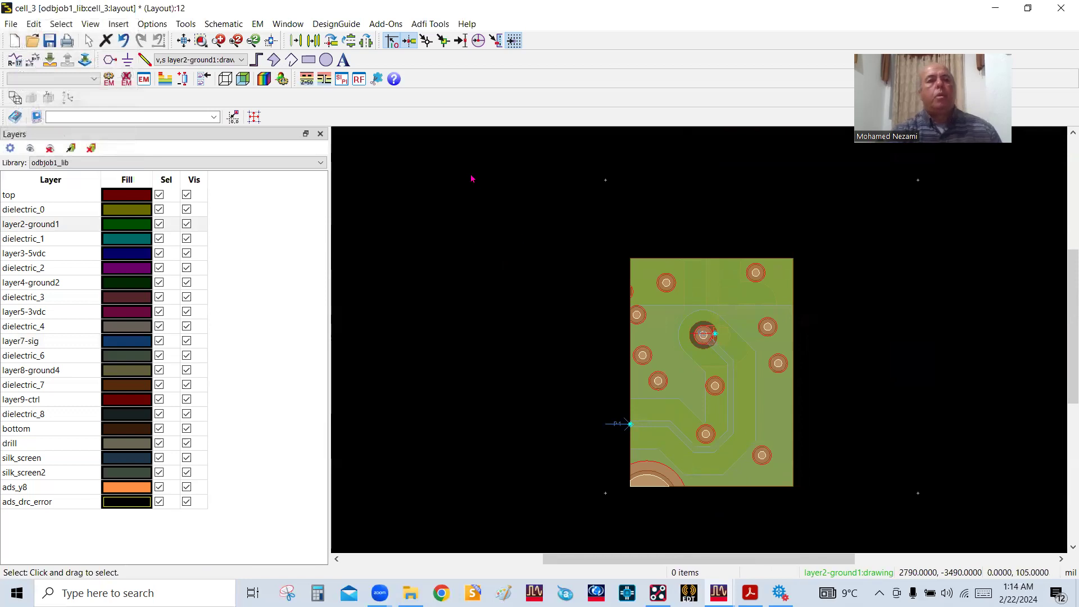
Open the cell_3 layout in an RFPro setup
click(359, 78)
click(553, 324)
click(579, 327)
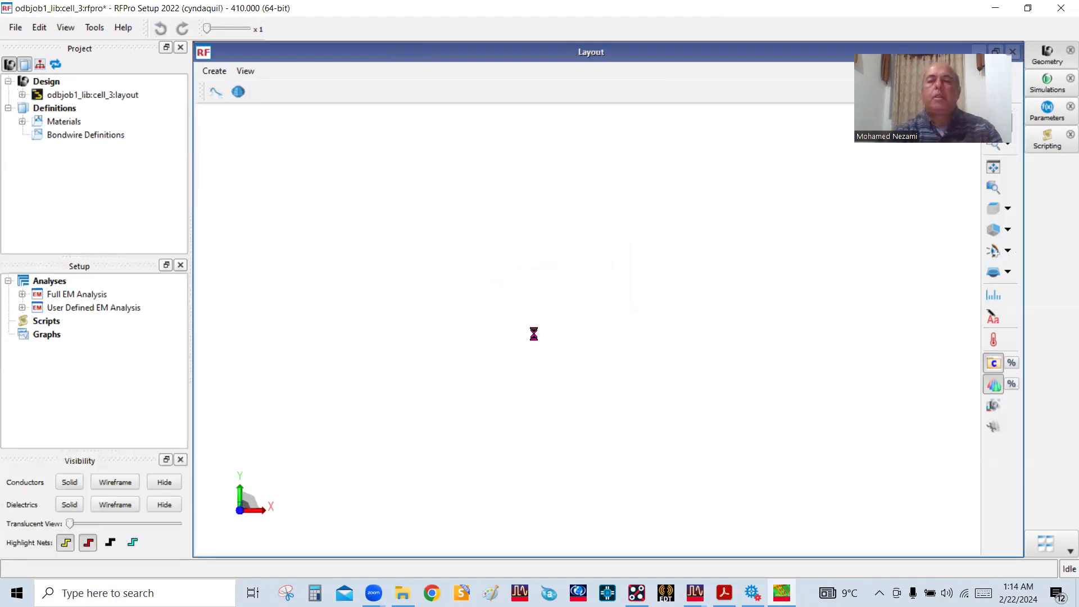
Examine cell_3's via transition and layer stack in 3D in RFPro, and close RFPro to return to the layout
drag(630, 406, 533, 347)
drag(578, 246, 544, 300)
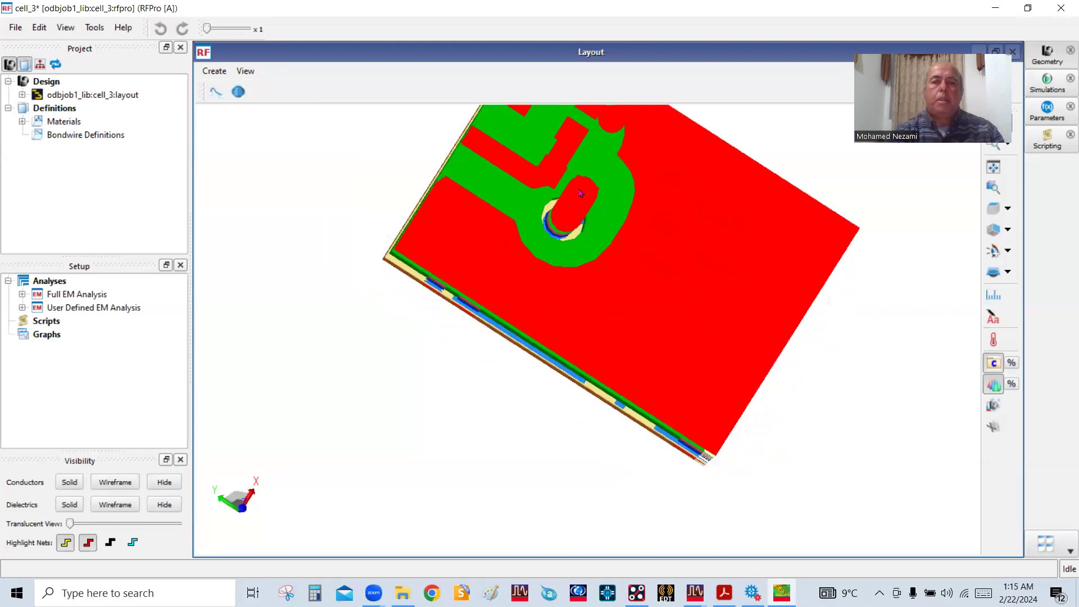
drag(584, 205, 587, 393)
drag(470, 369, 460, 459)
drag(538, 408, 775, 225)
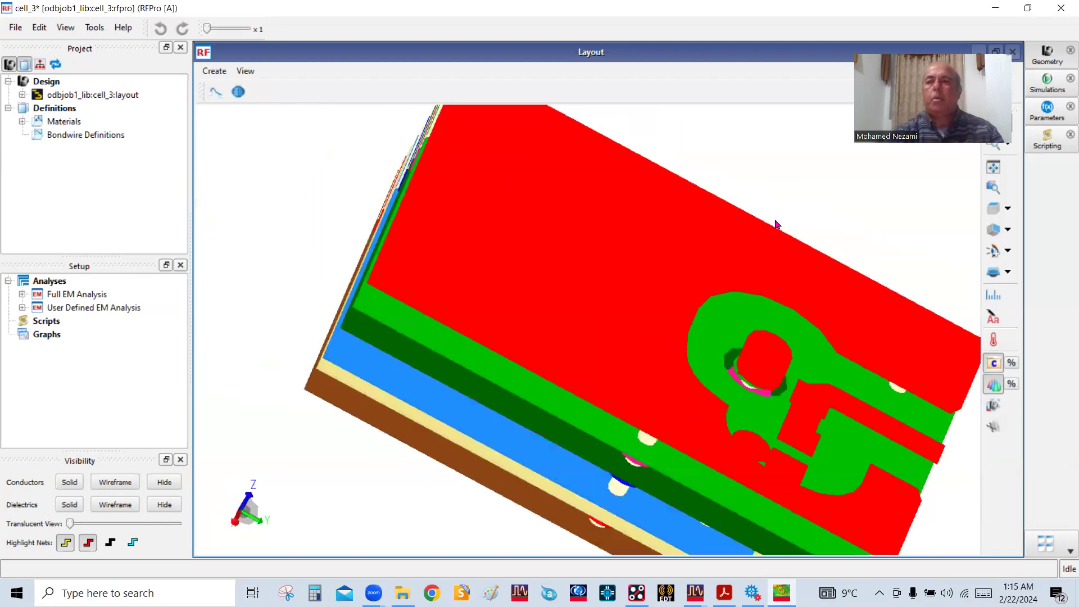
click(1060, 8)
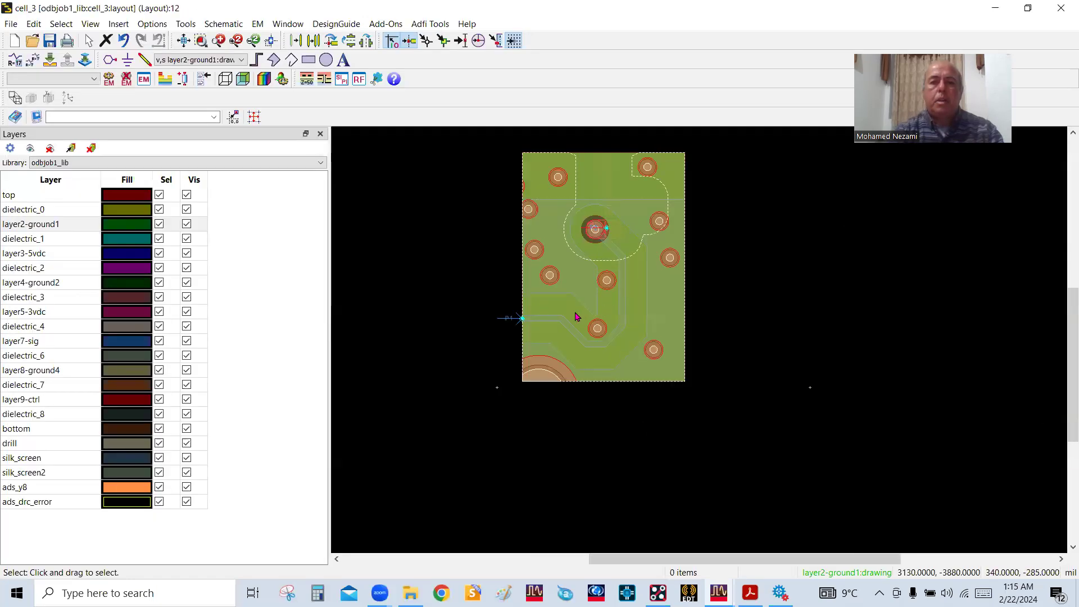
Draw a rectangle about 355 by 170 mil on layer2-ground1 around the signal via and the upper part of its trace in cell_3
click(569, 327)
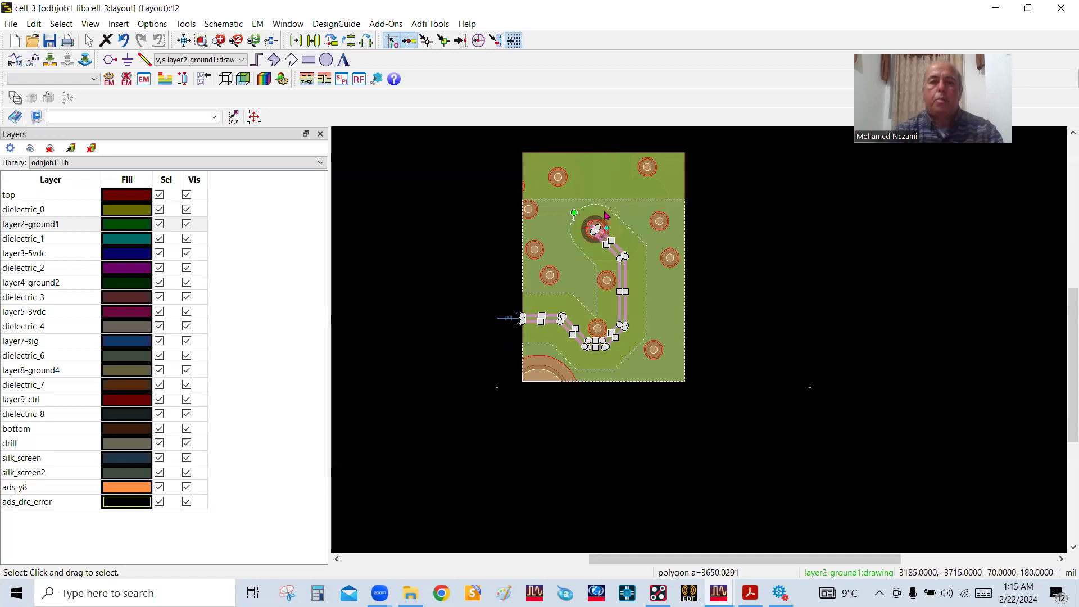
click(732, 240)
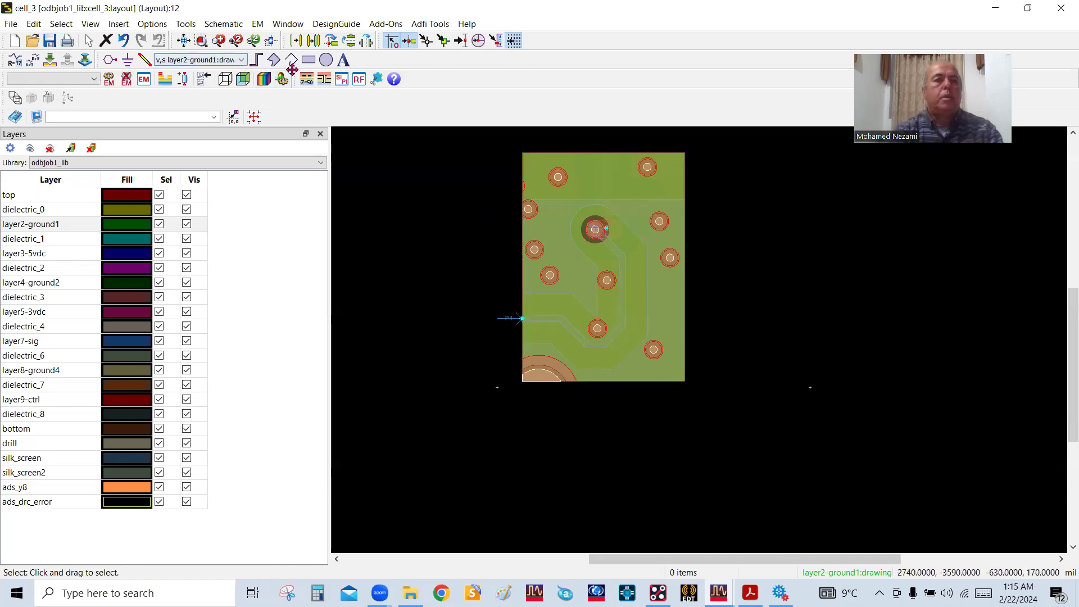
click(309, 59)
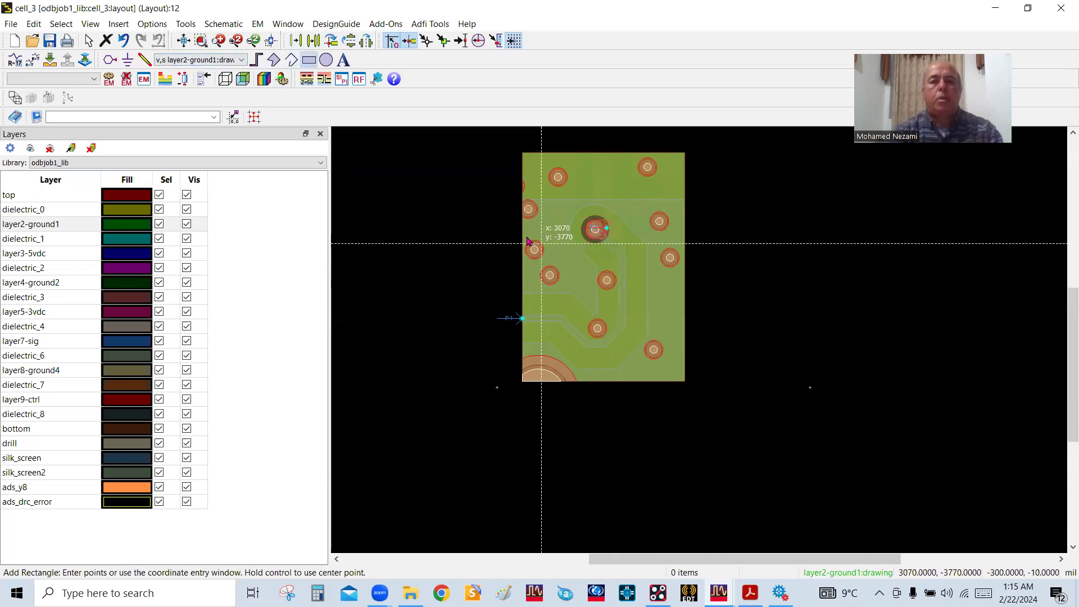
click(478, 194)
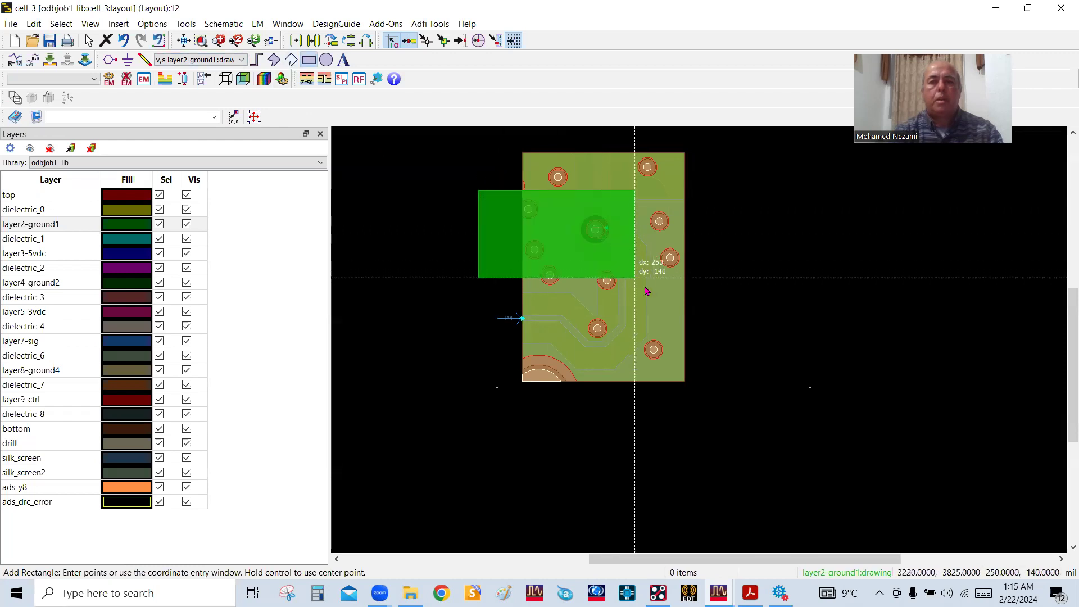
click(702, 294)
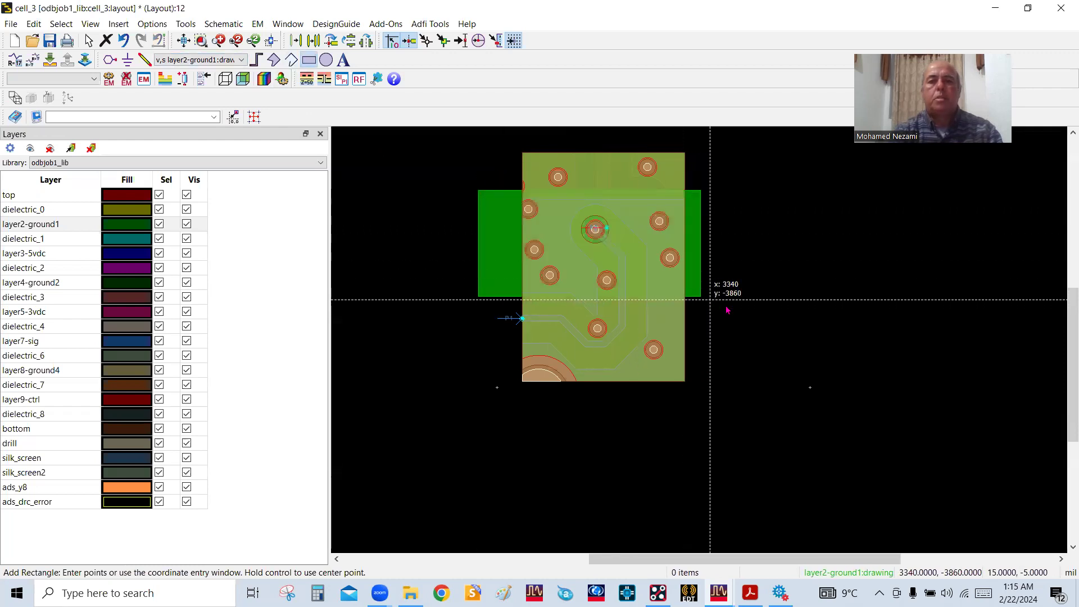
right_click(800, 308)
click(837, 316)
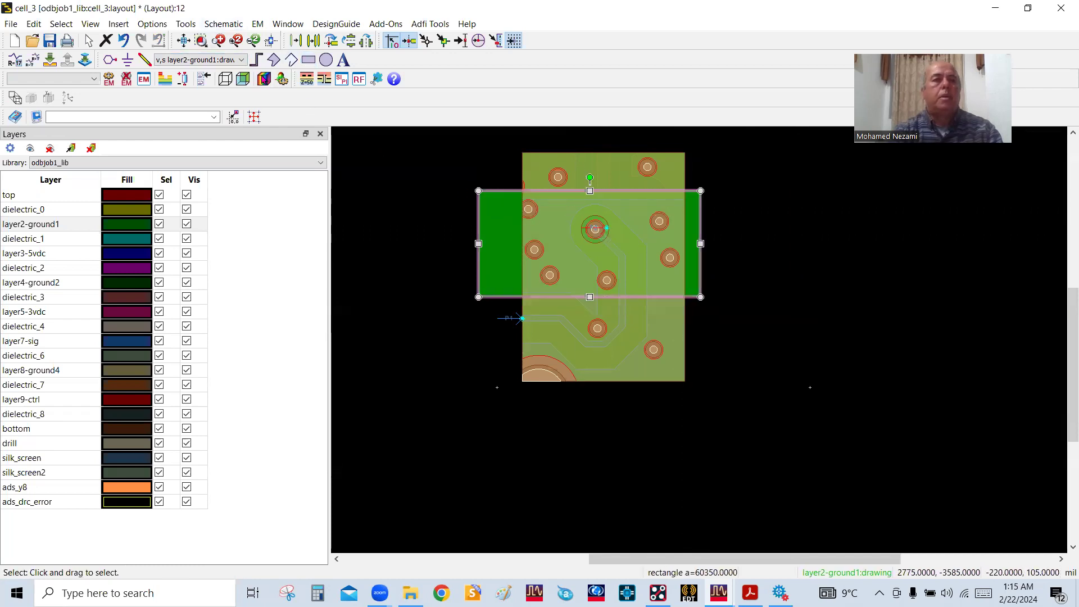
Cut the area within the selected rectangle into odbjob1_lib:cell_4:layout with the Cookie Cutter, using a Convex Hull boundary and 0 mil net proximity
click(257, 24)
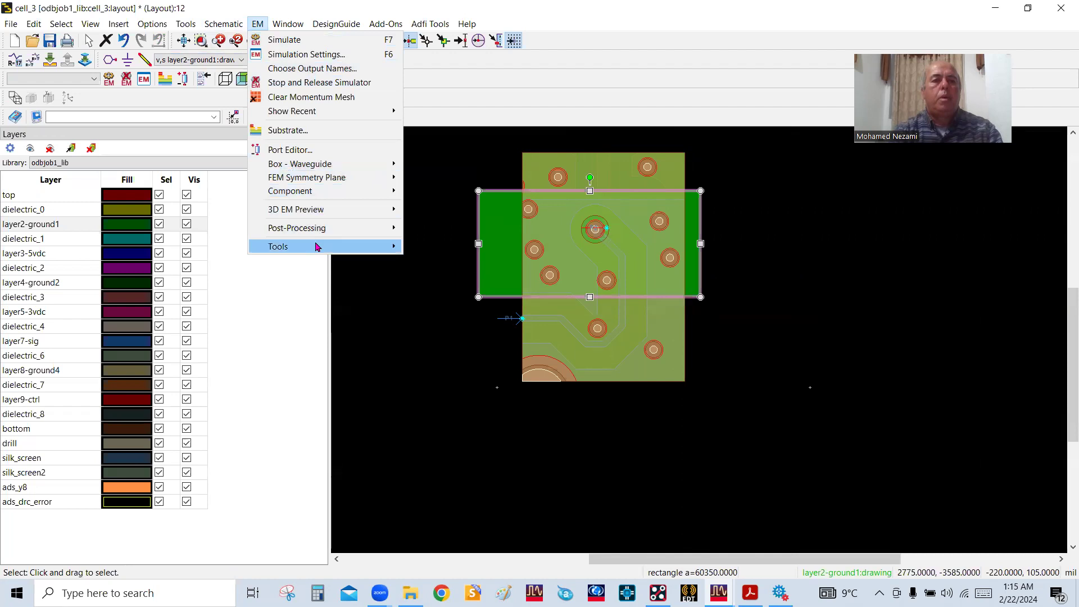
mouse_move(318, 246)
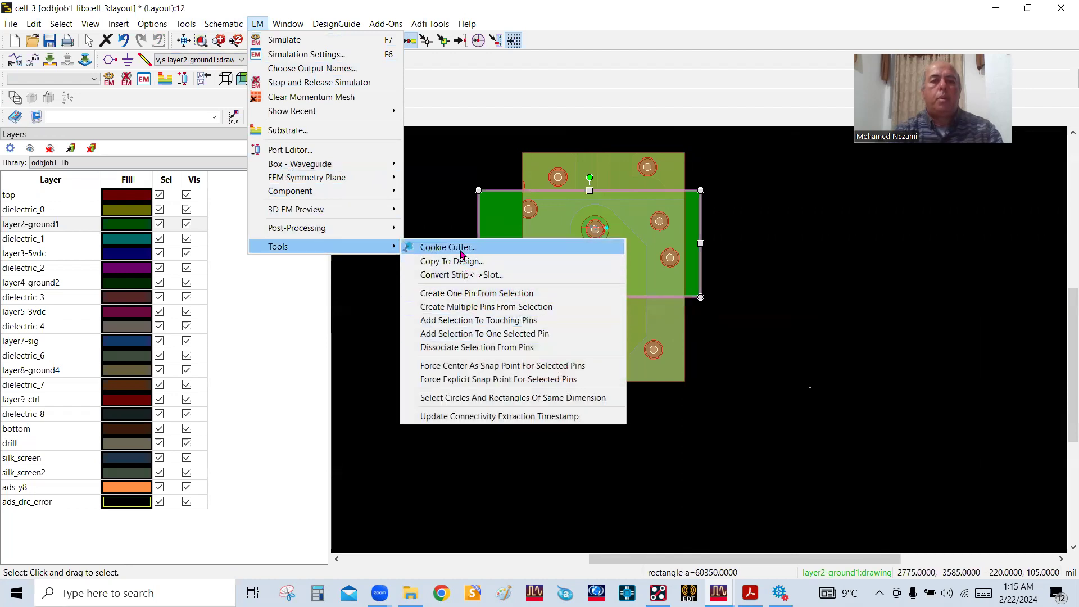
click(462, 247)
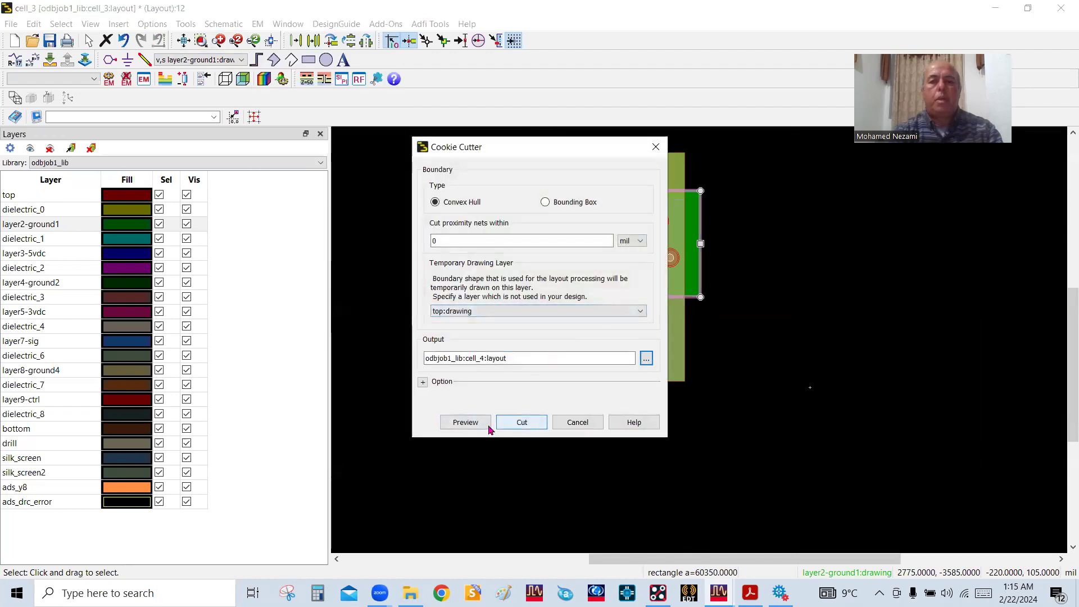
click(514, 423)
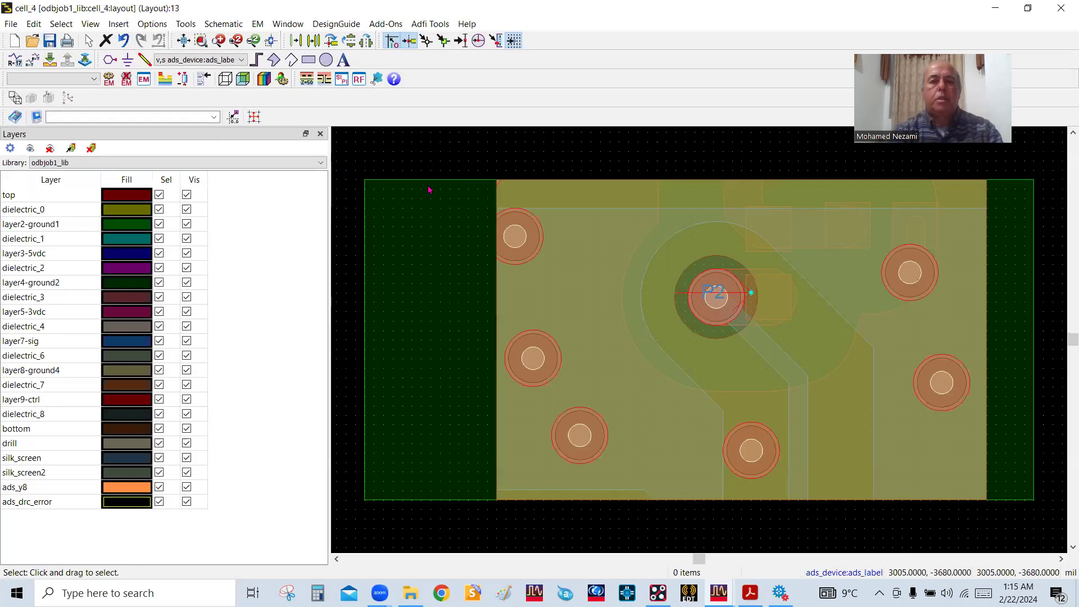
Delete the leftover rectangular boundary polygon surrounding the cut section in cell_4
click(430, 185)
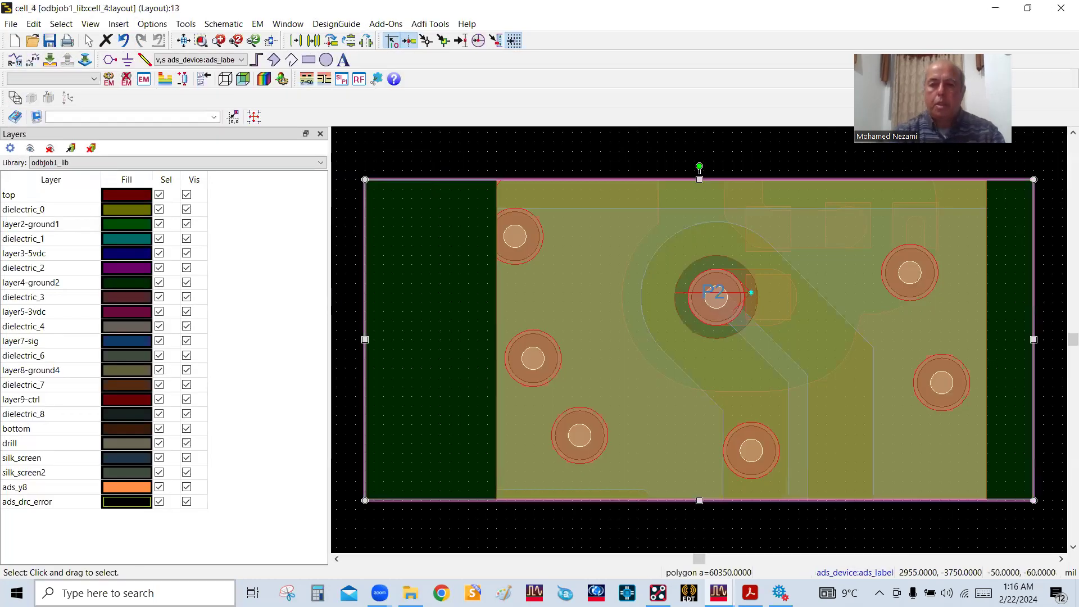
key(Delete)
scroll(697, 360, down, 4)
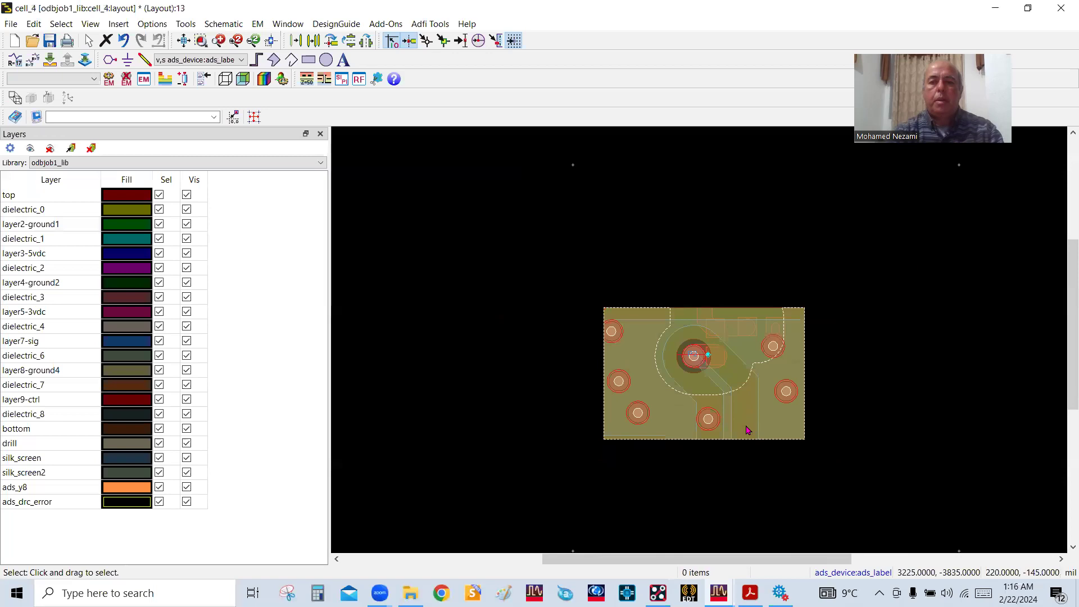
scroll(748, 429, up, 2)
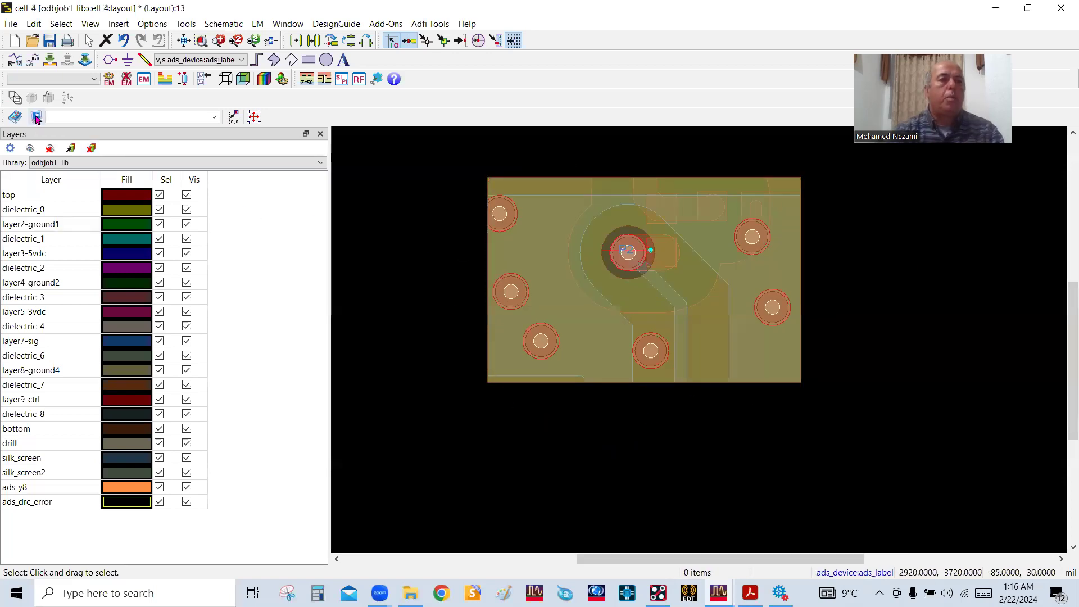
Hide all cell_4 layers except layer7-sig and make layer7-sig the drawing layer
click(48, 149)
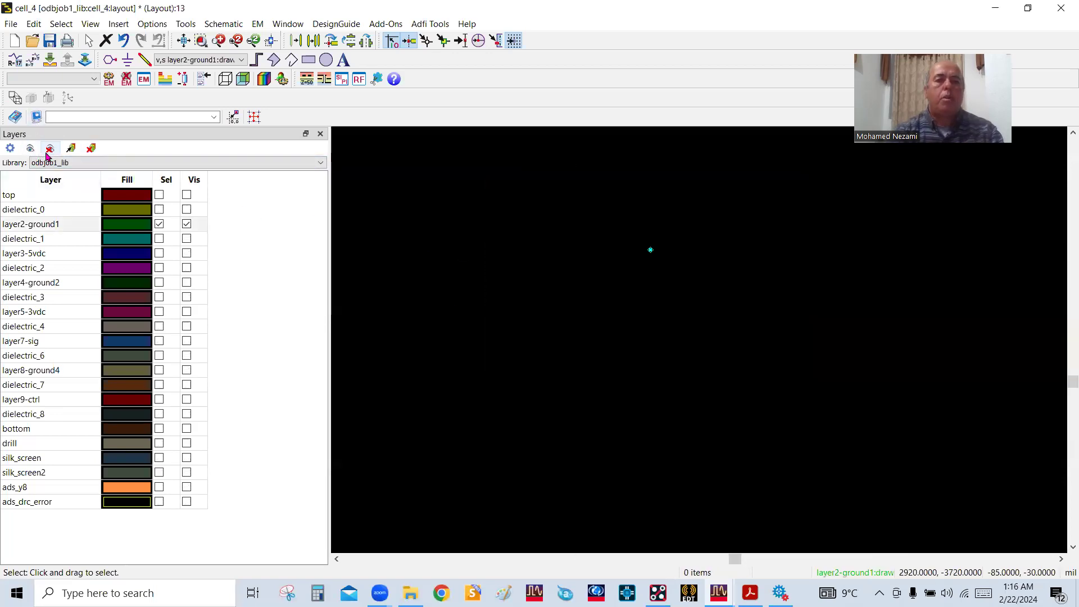
click(49, 149)
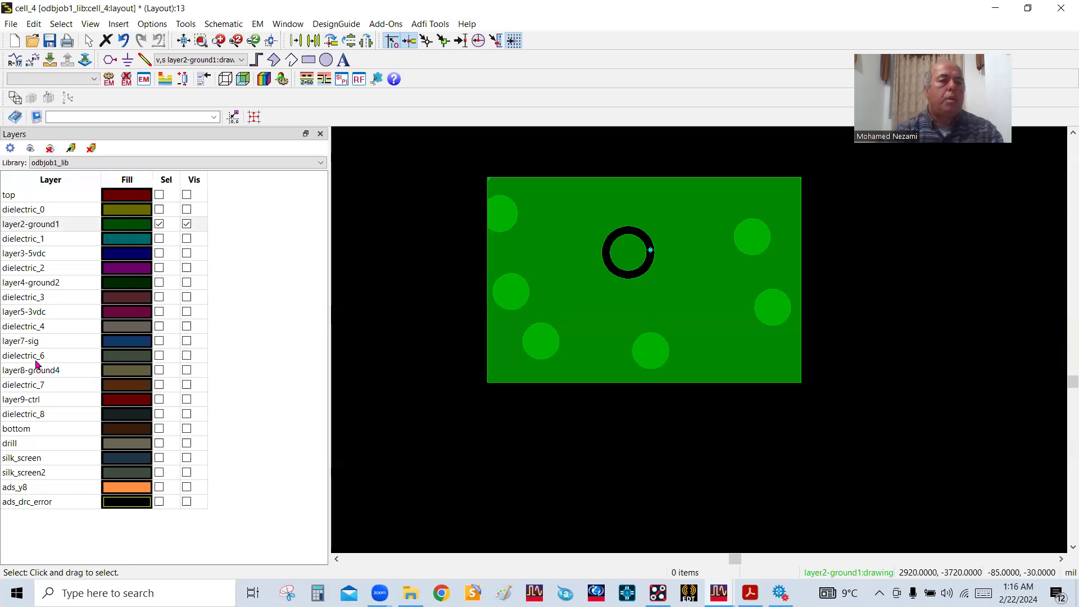
click(186, 341)
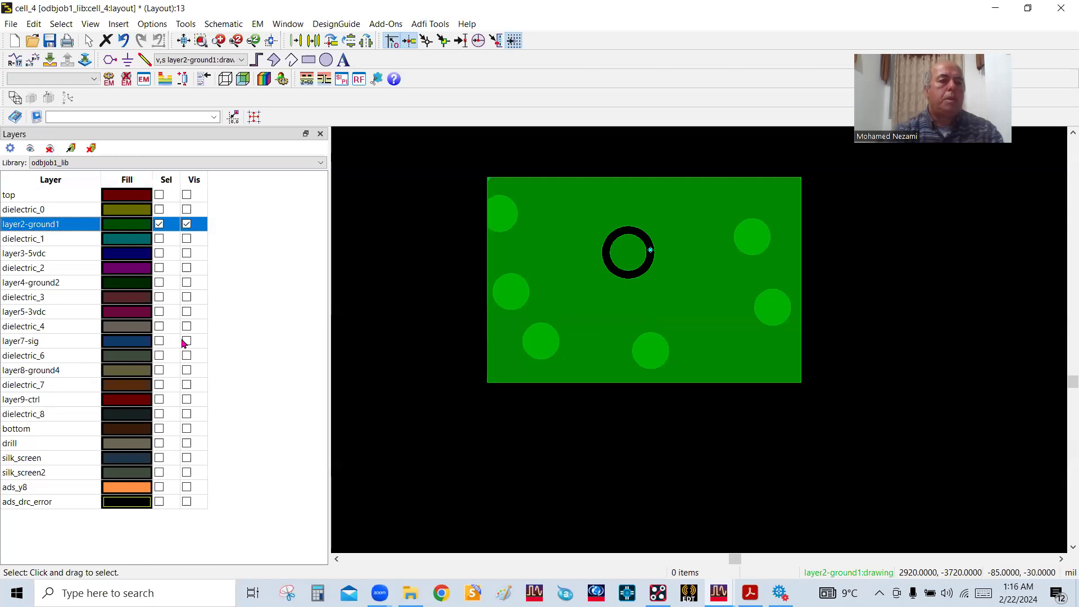
click(187, 224)
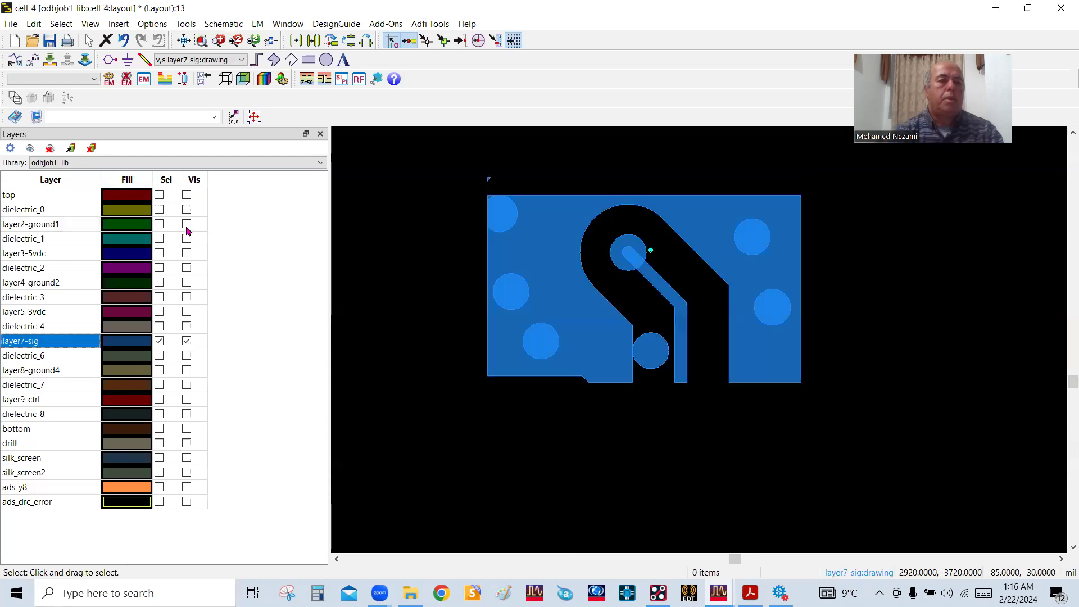
Place dot pin P1 on layer7-sig at the trace's cut end, at x 3200, y -3855 mil
scroll(700, 382, up, 2)
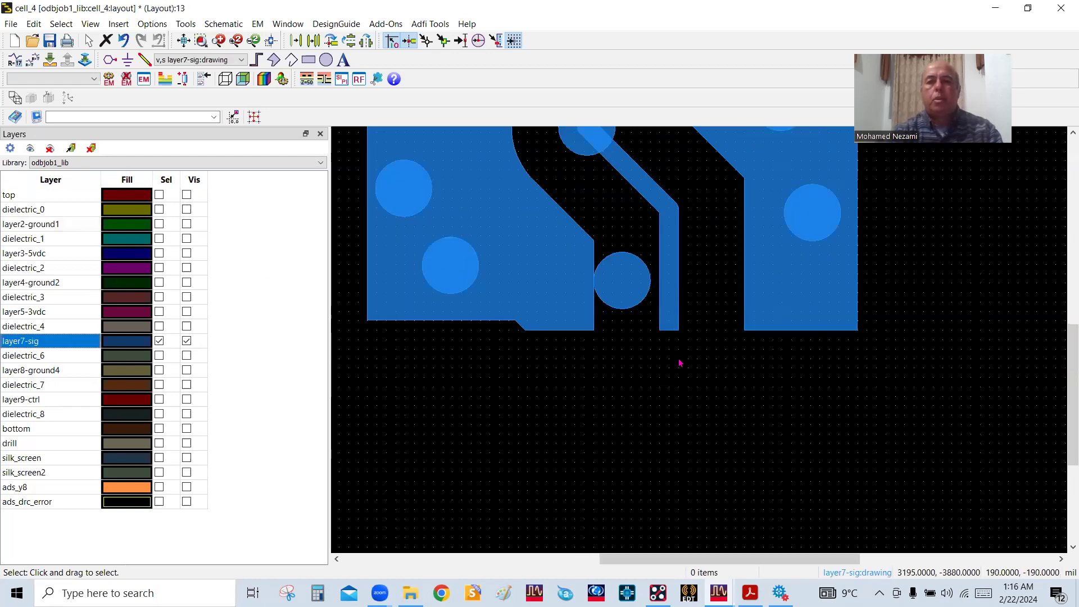
scroll(680, 363, down, 2)
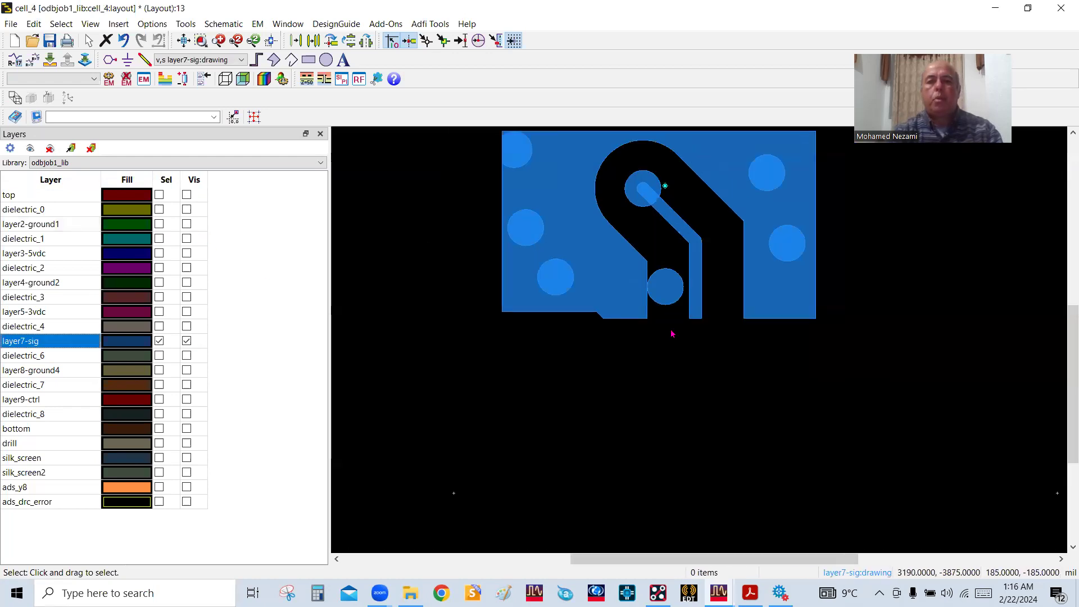
click(110, 59)
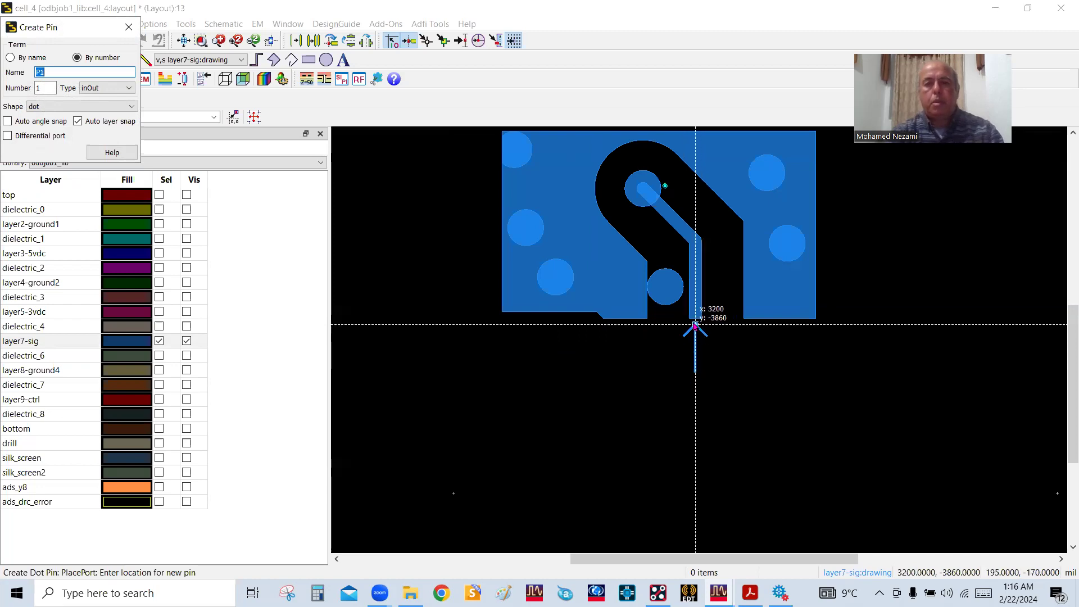
scroll(699, 336, up, 3)
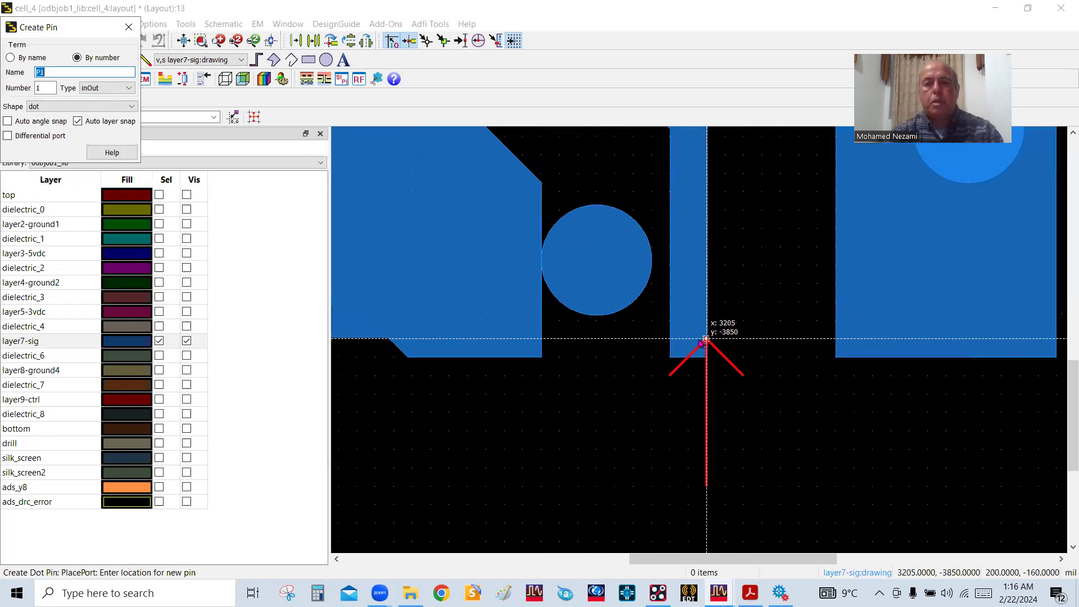
click(680, 366)
scroll(657, 382, down, 4)
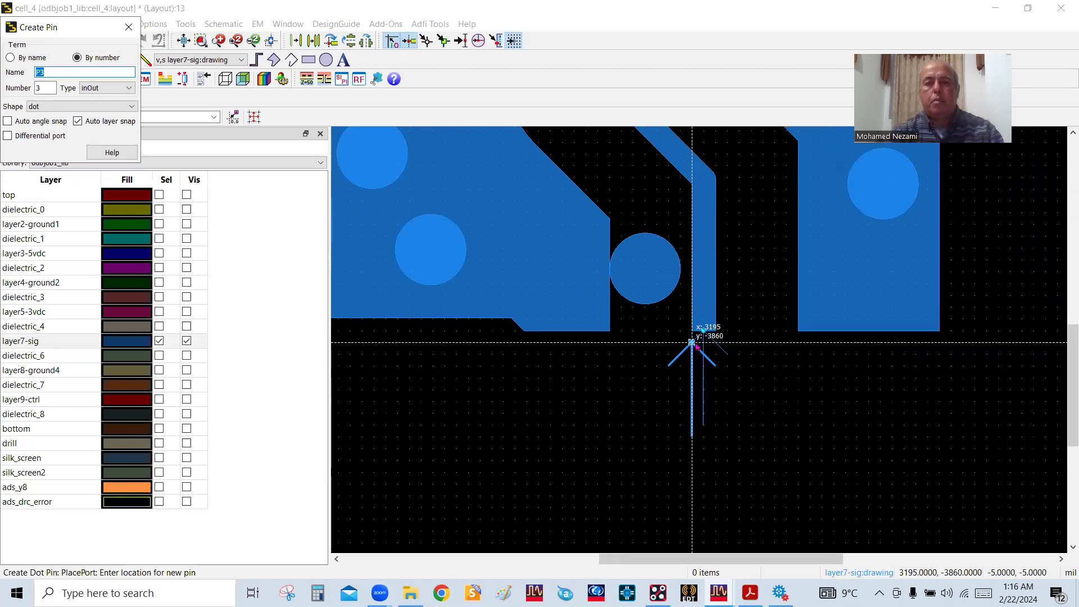
right_click(437, 264)
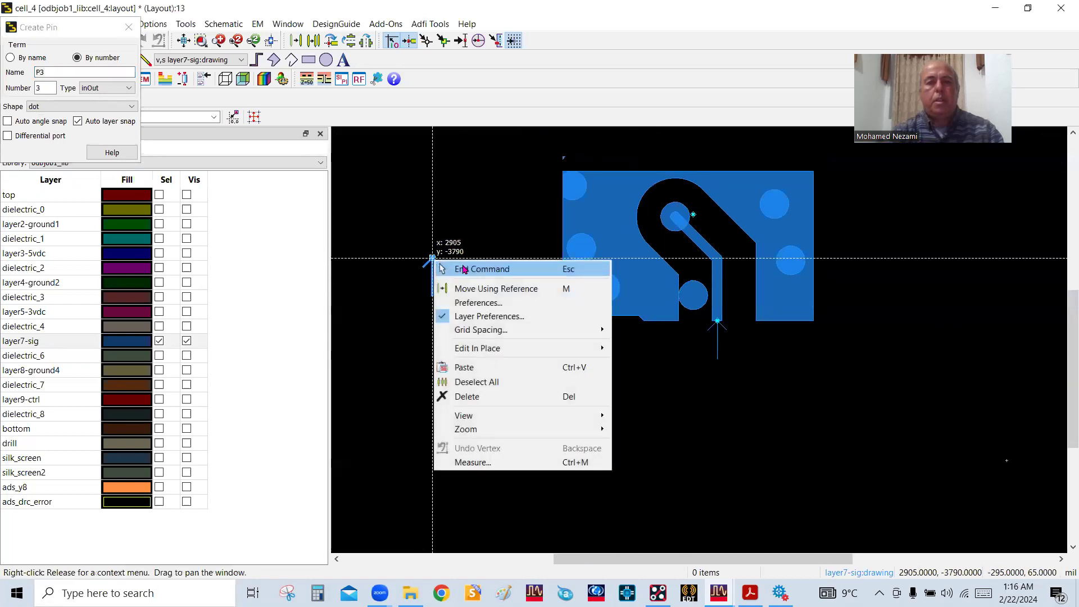
click(464, 268)
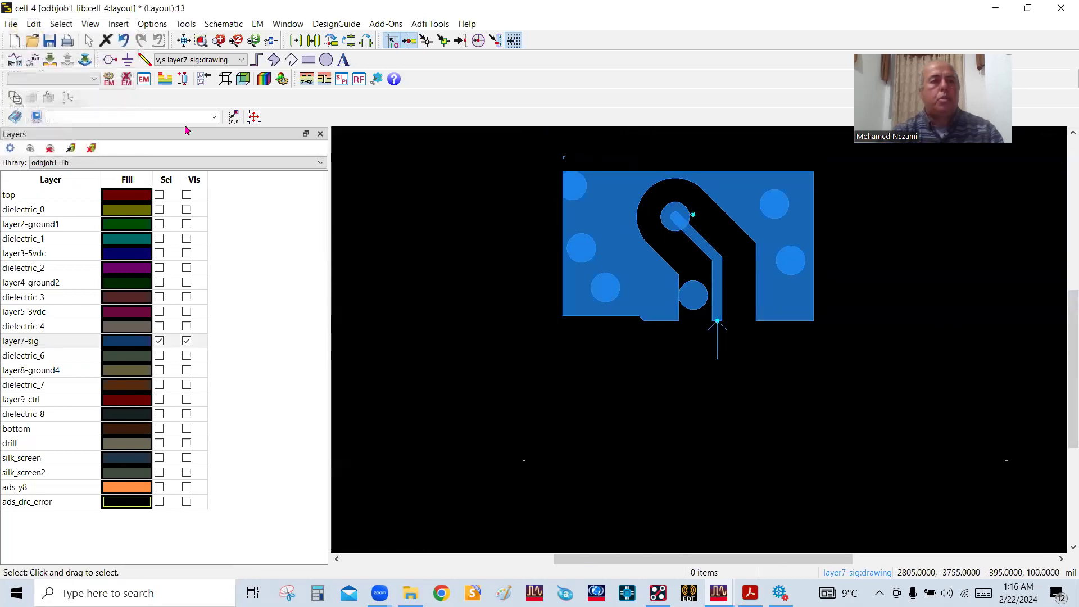
Show all layers of cell_4 and open its layout in a new RFPro setup named rfpro with the odbjob1_lib:odbjob substrate, saving the design
click(31, 151)
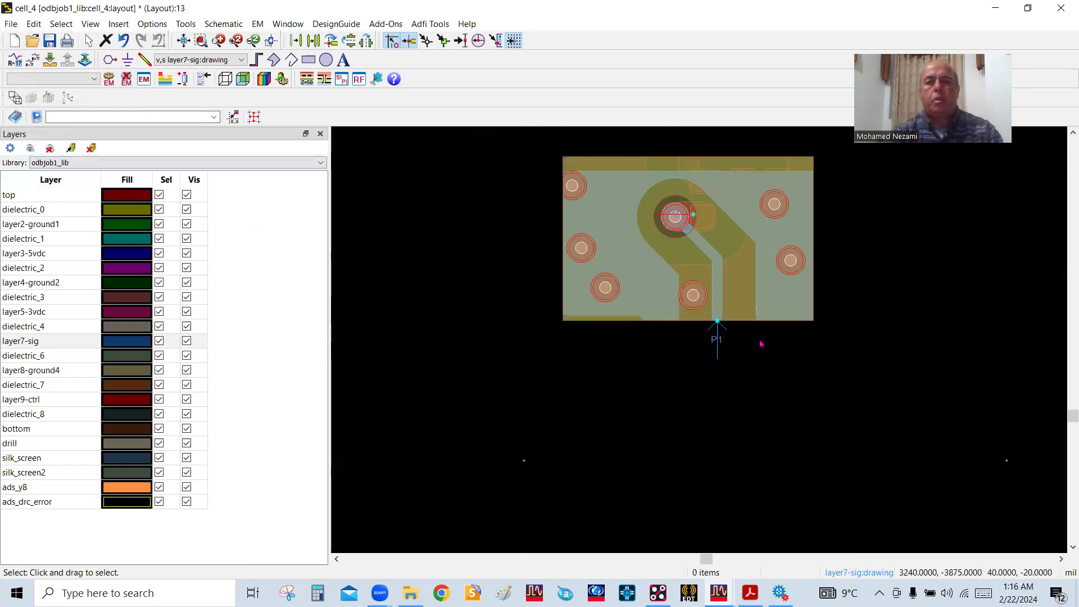
scroll(699, 336, up, 2)
scroll(698, 336, down, 2)
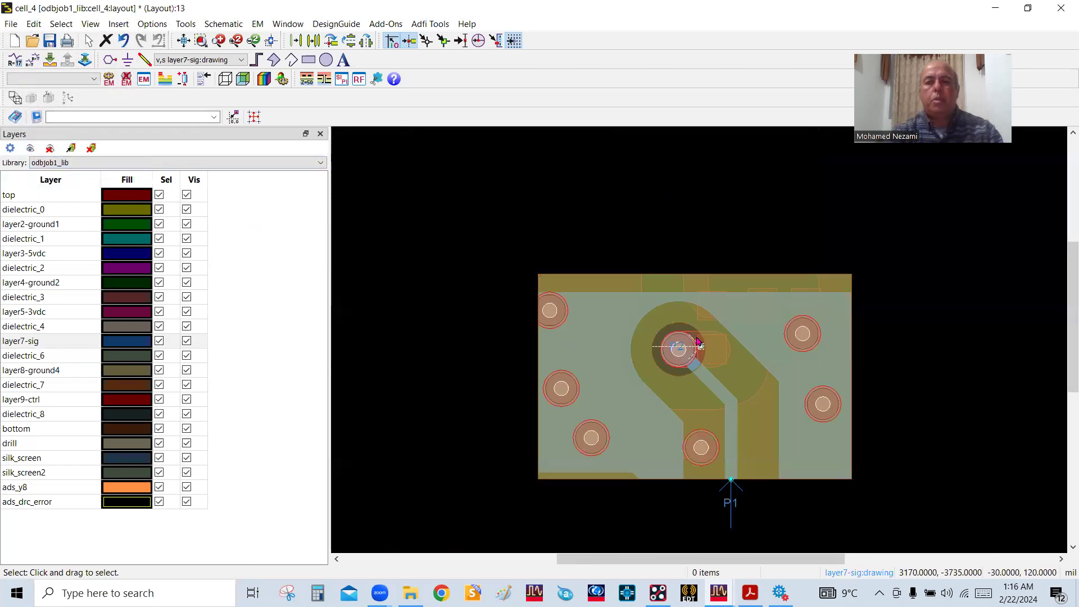
click(358, 80)
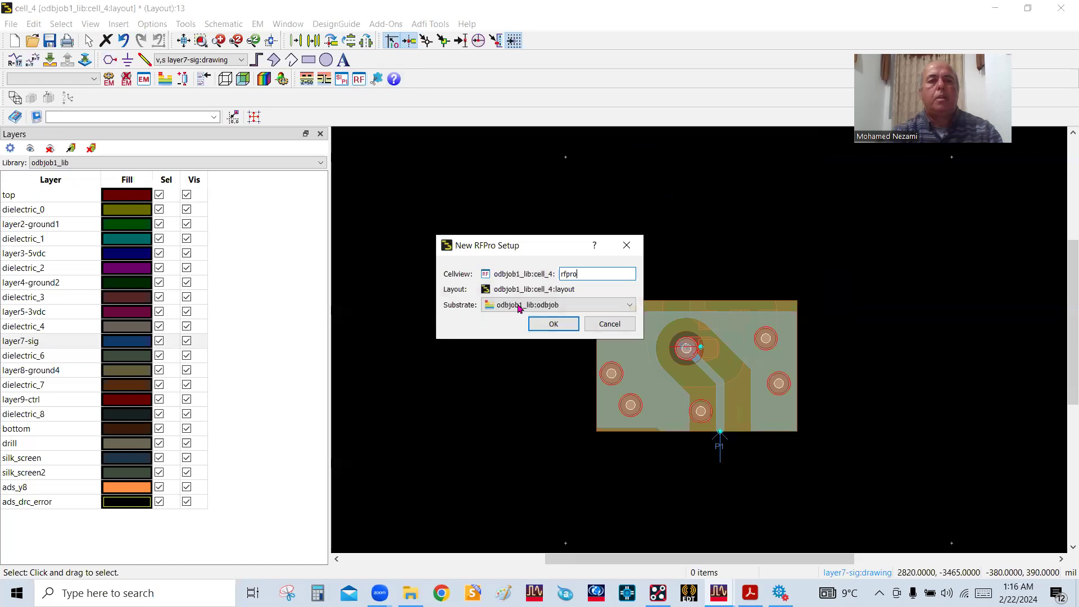
click(554, 323)
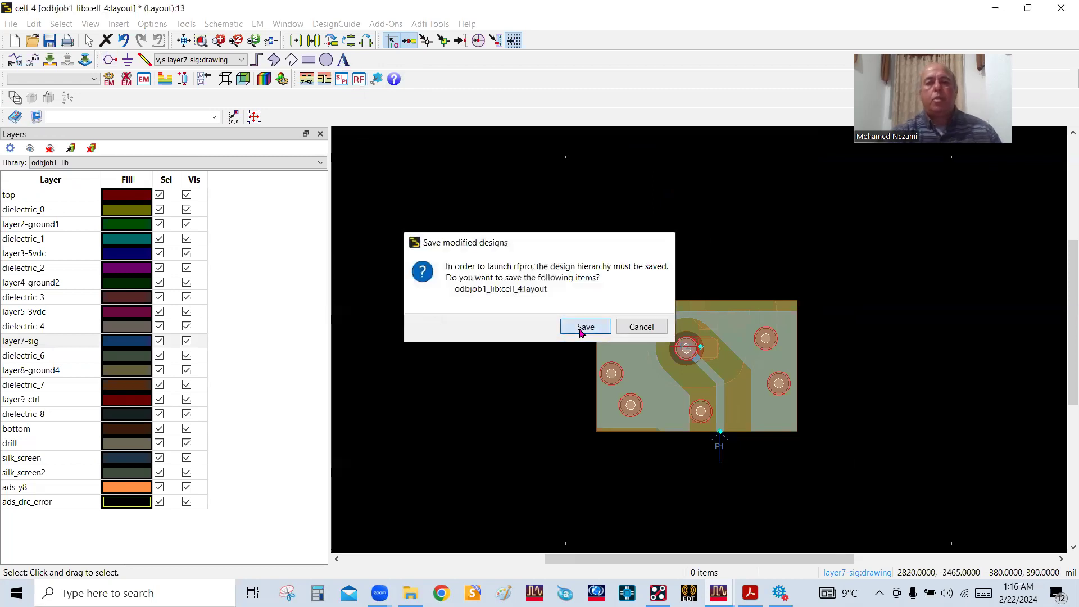
click(582, 328)
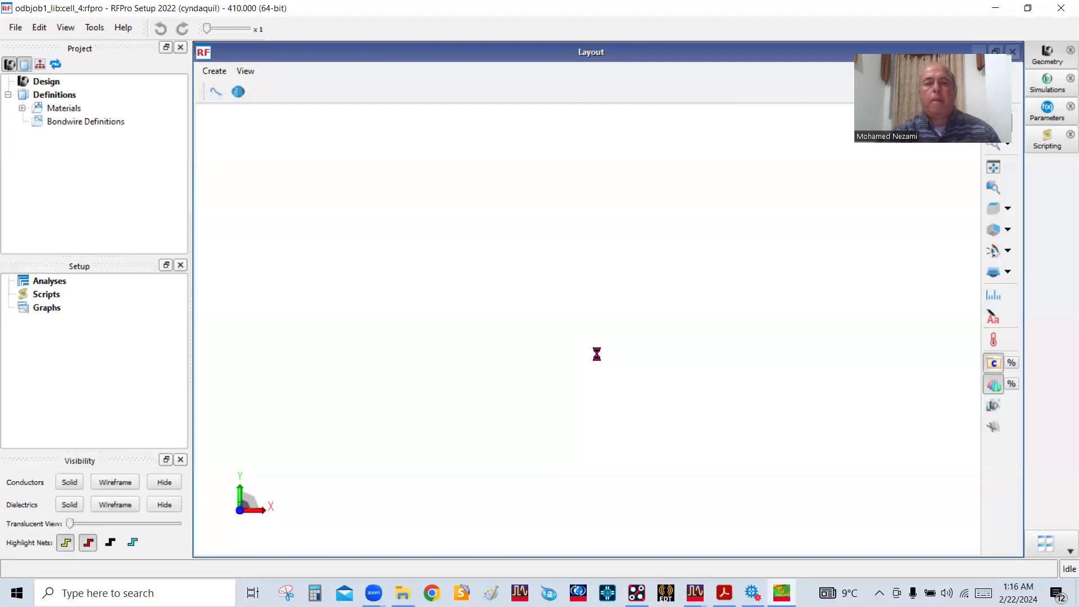
Examine the cell_4 layer stack in 3D and expand its materials, layout contents and Full EM Analysis setup in RFPro
drag(566, 255, 556, 301)
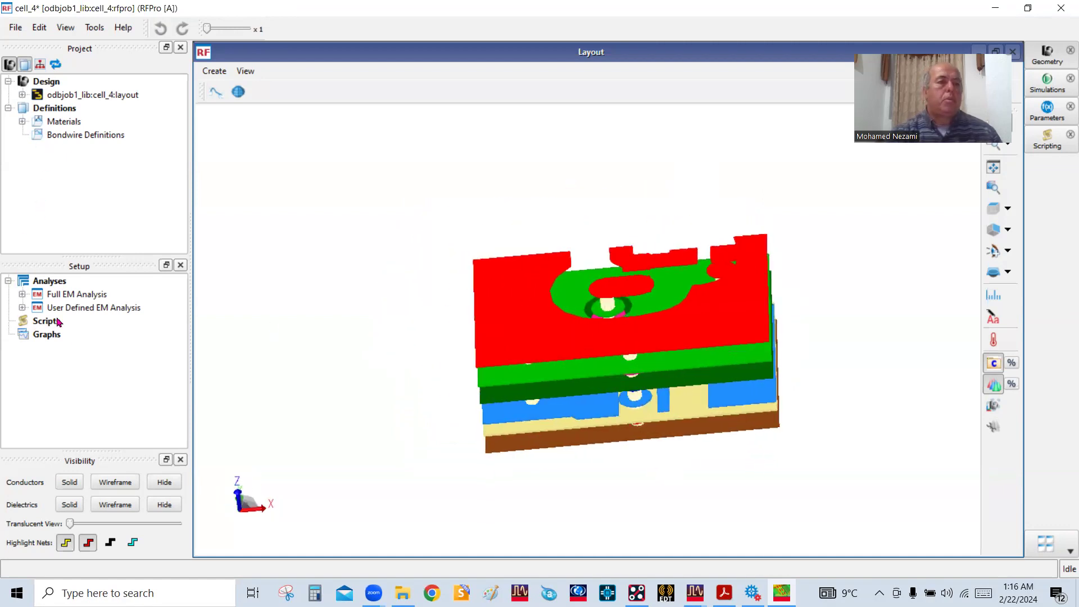
click(23, 122)
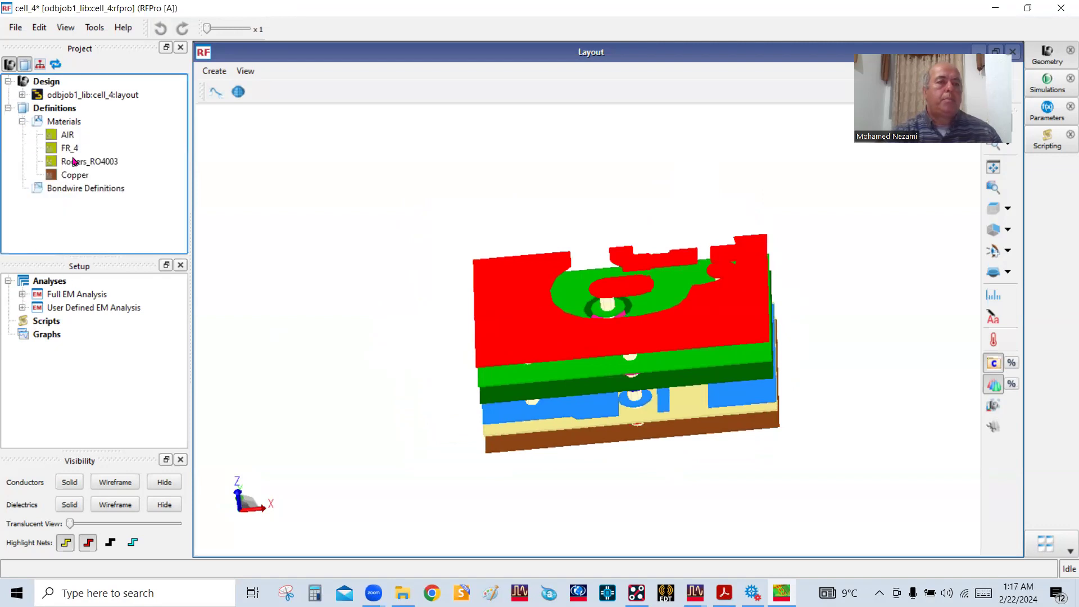
click(22, 95)
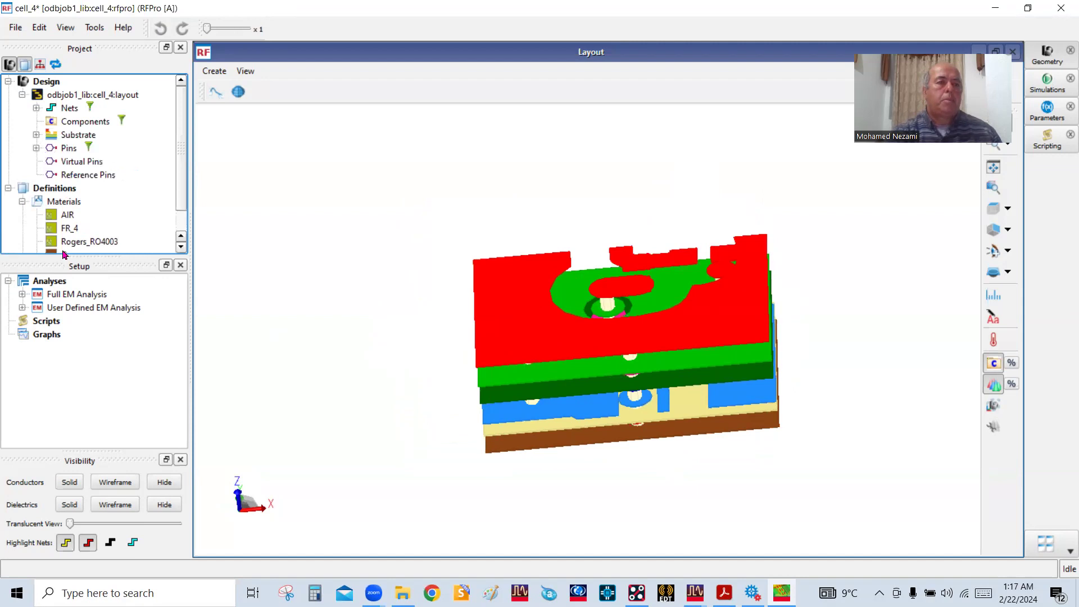
click(22, 294)
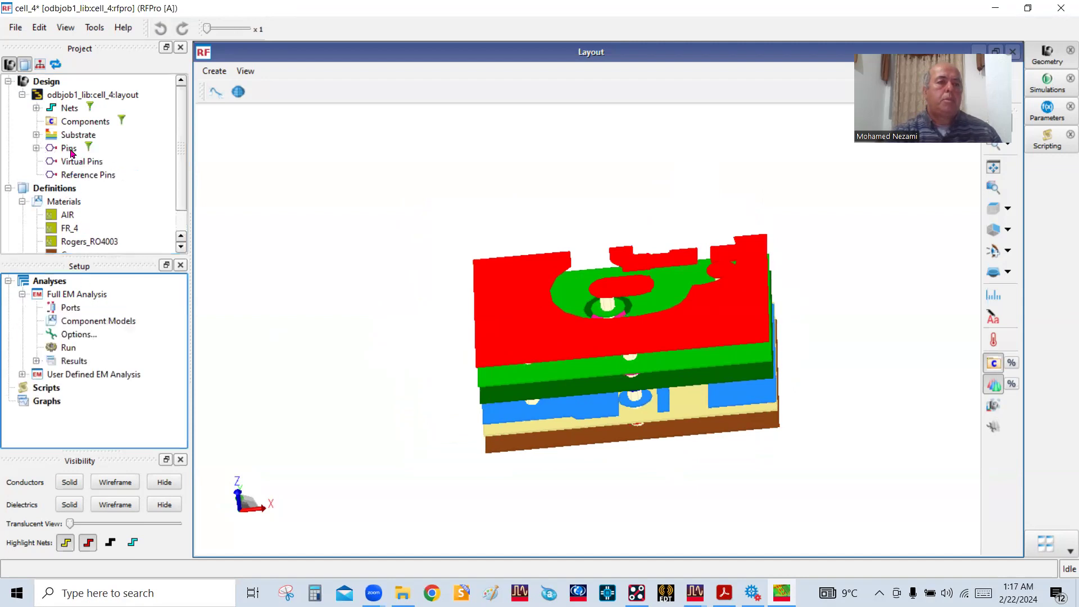
Create a reference pin on layer2-ground1 for the cell_4 layout
click(75, 179)
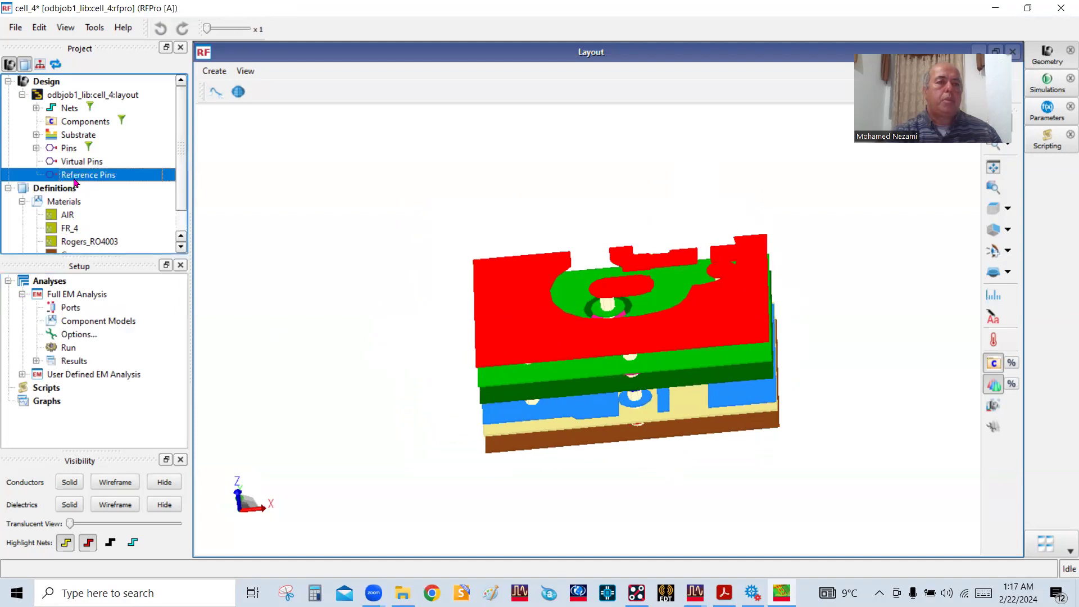
right_click(79, 181)
mouse_move(138, 188)
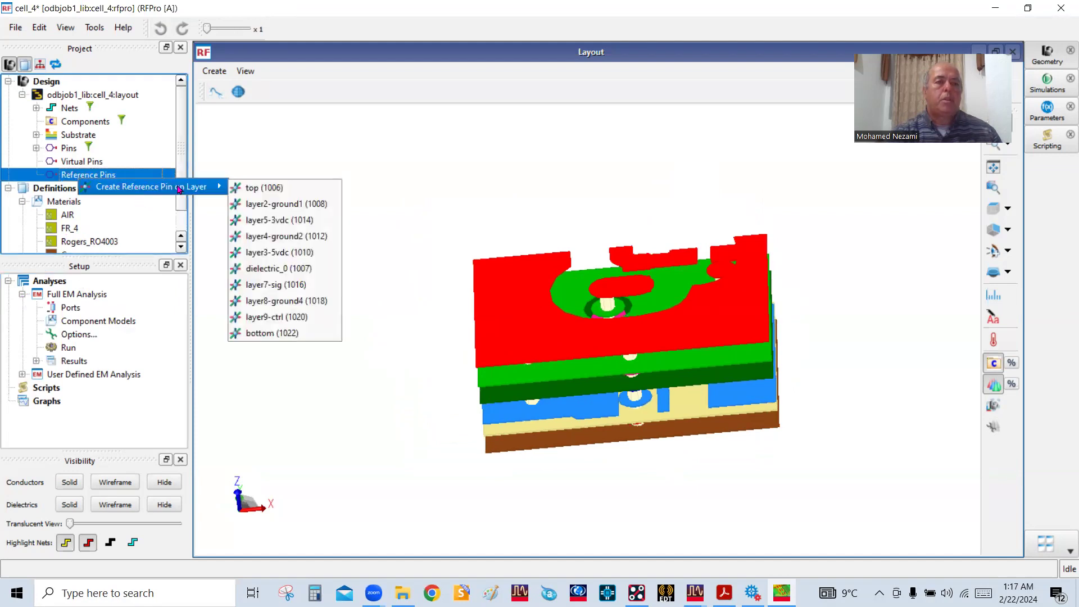
click(260, 204)
click(288, 250)
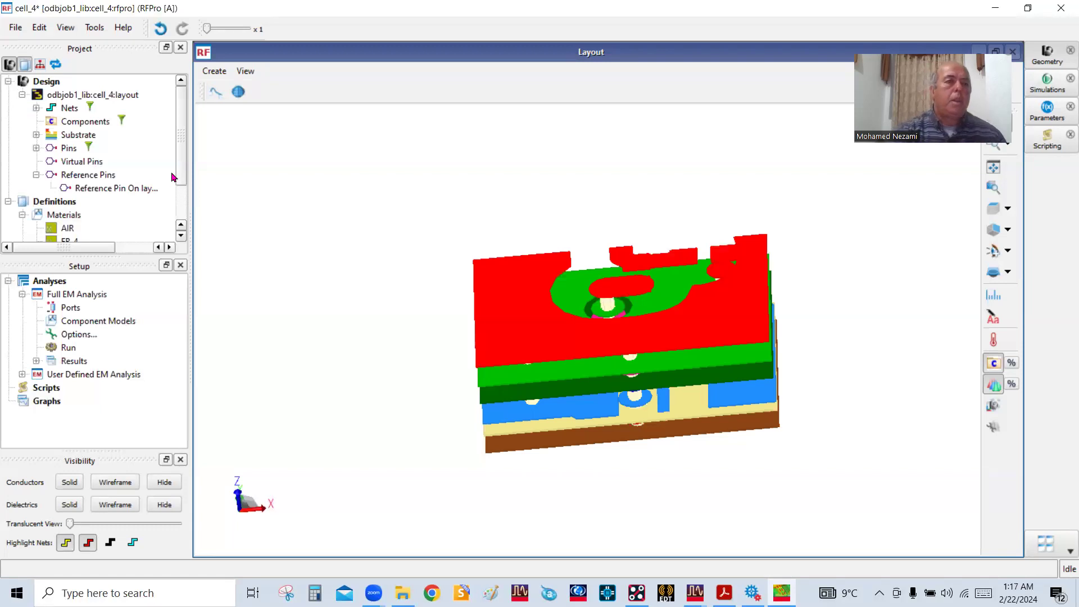
Add the layout pins as ports of the Full EM Analysis and highlight port 1 in the 3D layout
click(181, 147)
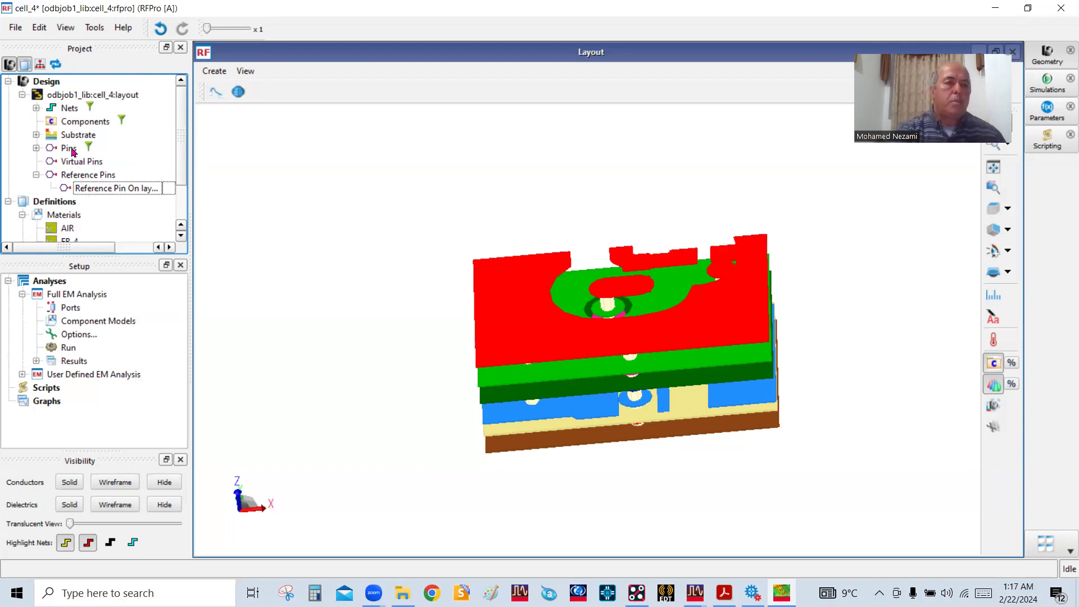
click(86, 308)
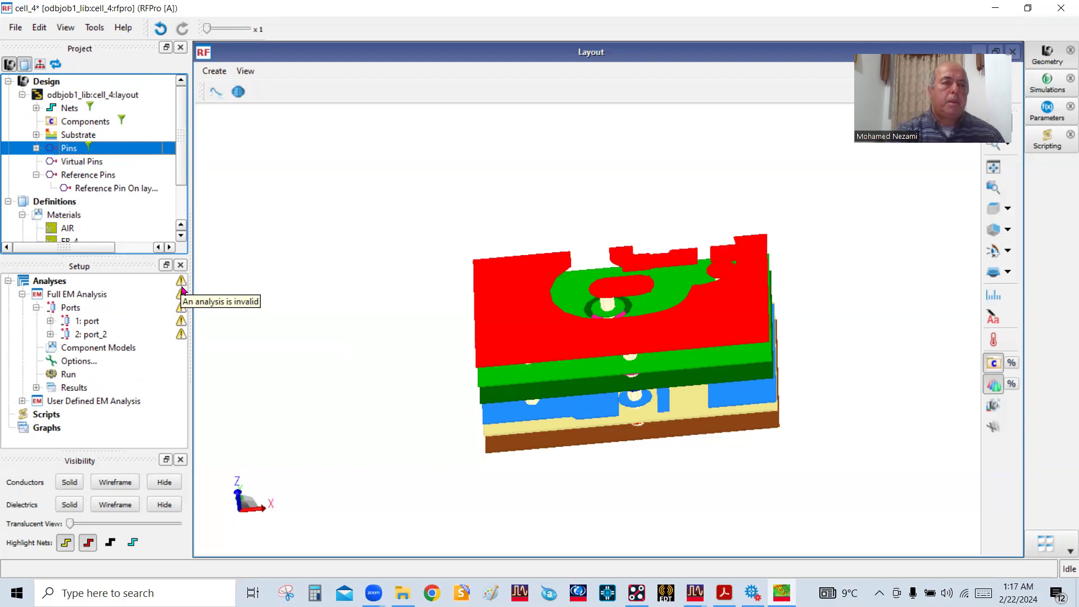
click(84, 321)
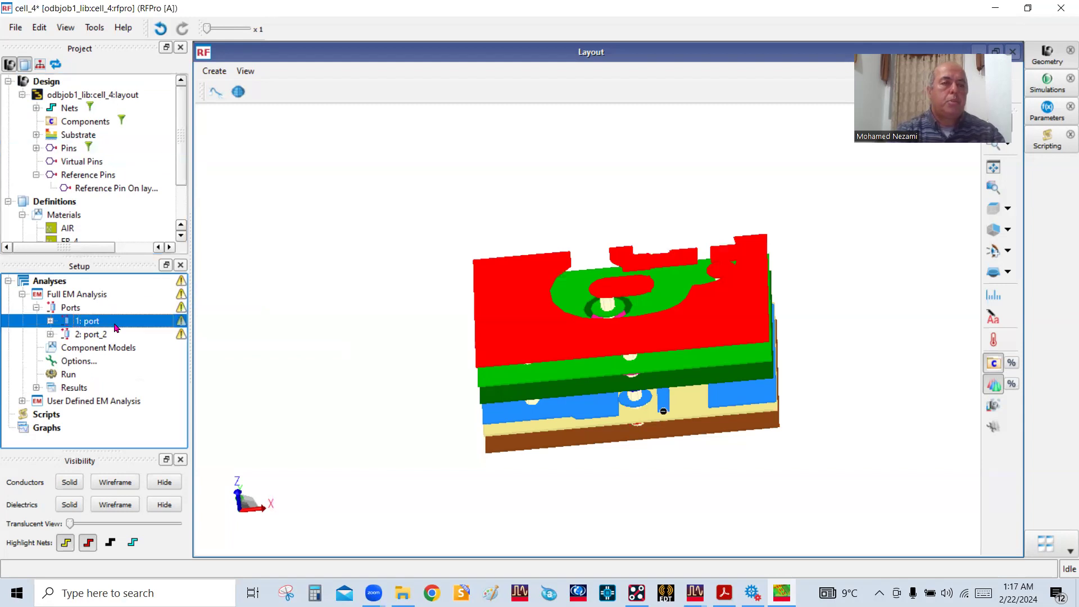
click(344, 303)
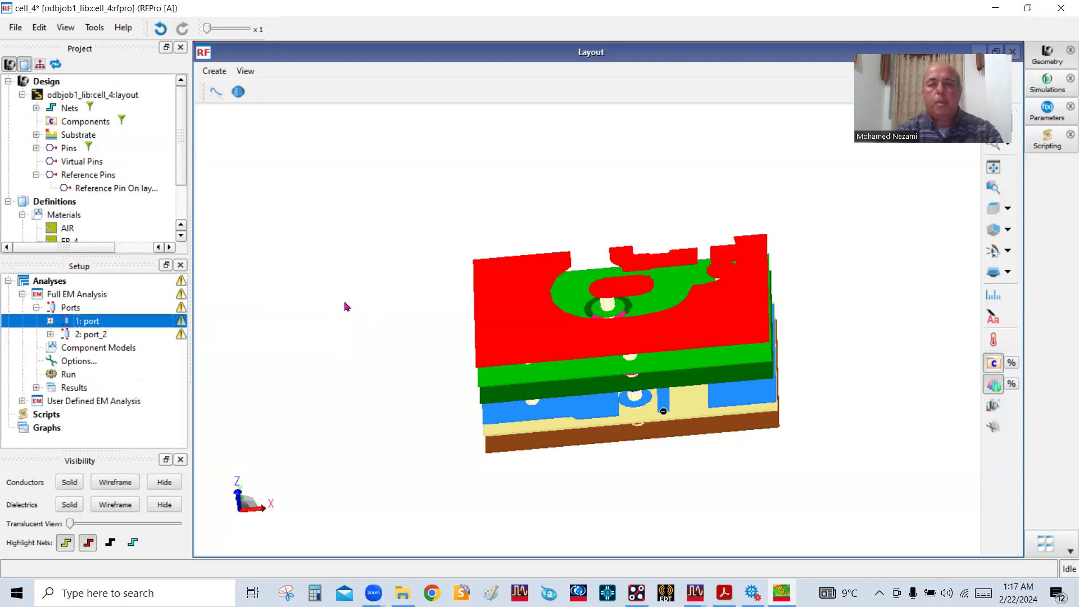
Inspect the via transition and layer stack of cell_4 in 3D, then switch to the Ku Band SATCOM LNB PDF in Acrobat
mouse_move(687, 347)
mouse_down()
mouse_move(683, 389)
mouse_move(636, 316)
mouse_up()
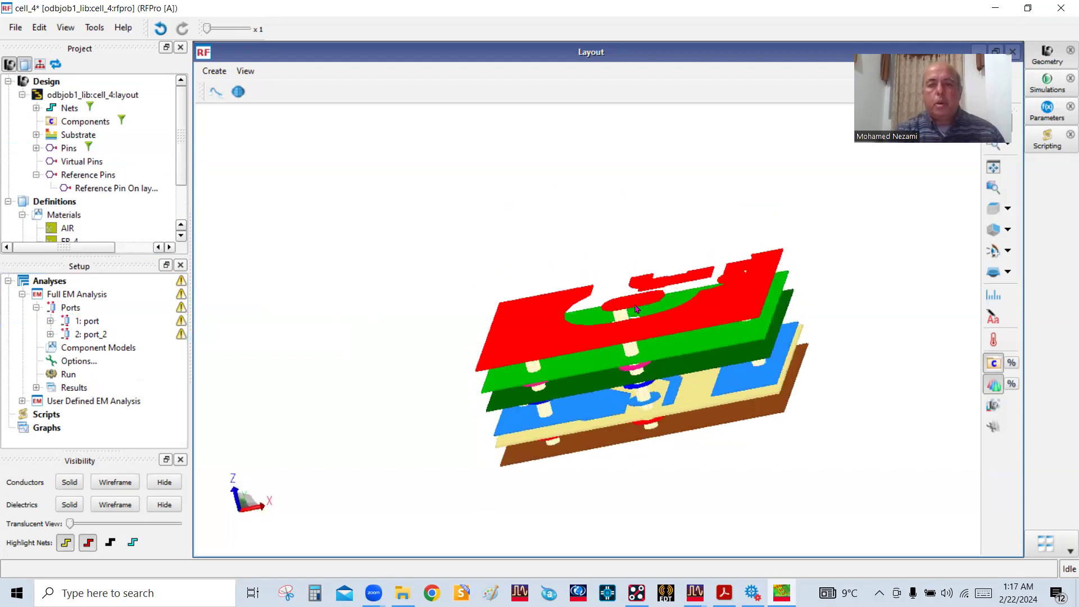
scroll(651, 352, up, 5)
scroll(652, 352, down, 5)
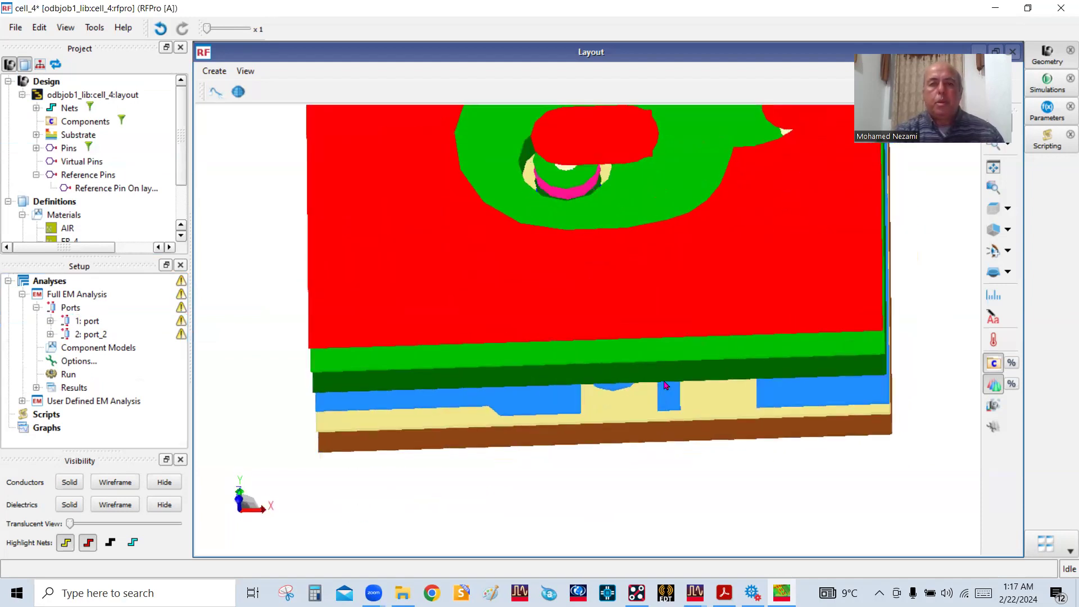
mouse_move(647, 254)
mouse_down()
mouse_move(651, 332)
mouse_move(647, 266)
mouse_up()
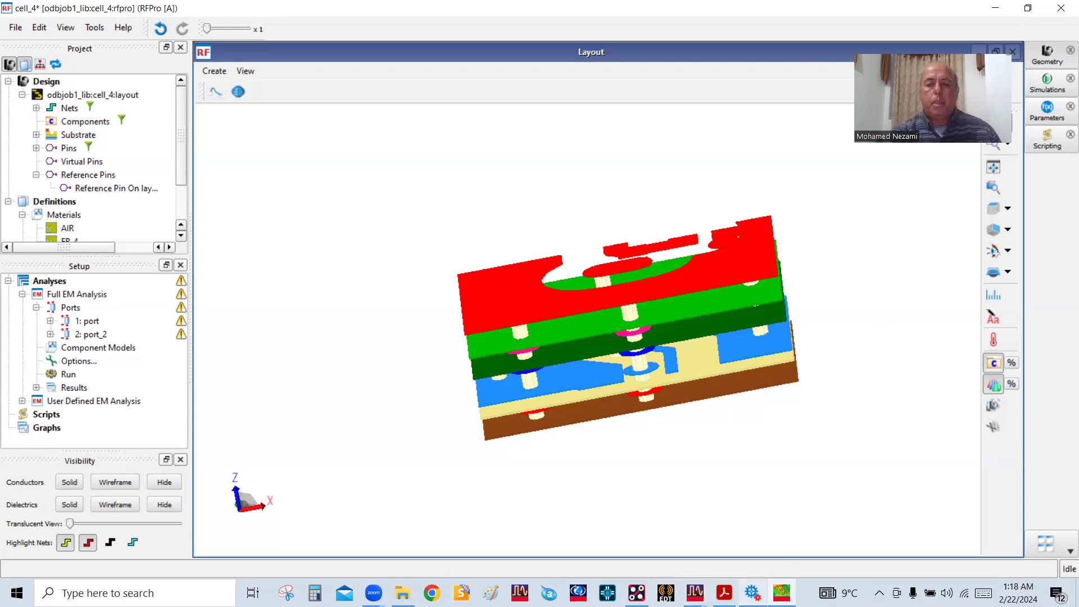
click(724, 592)
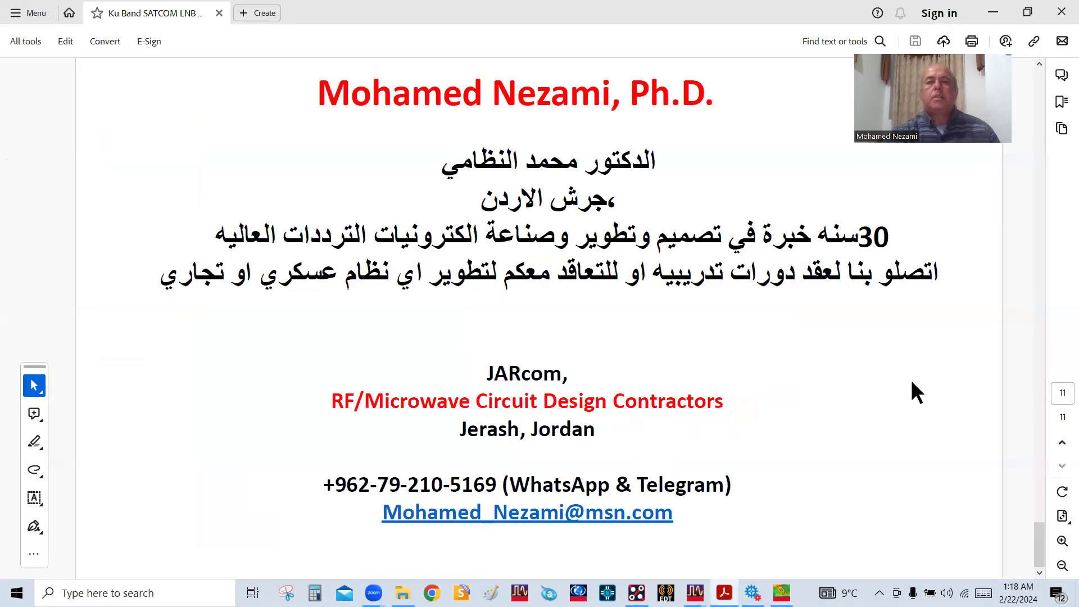